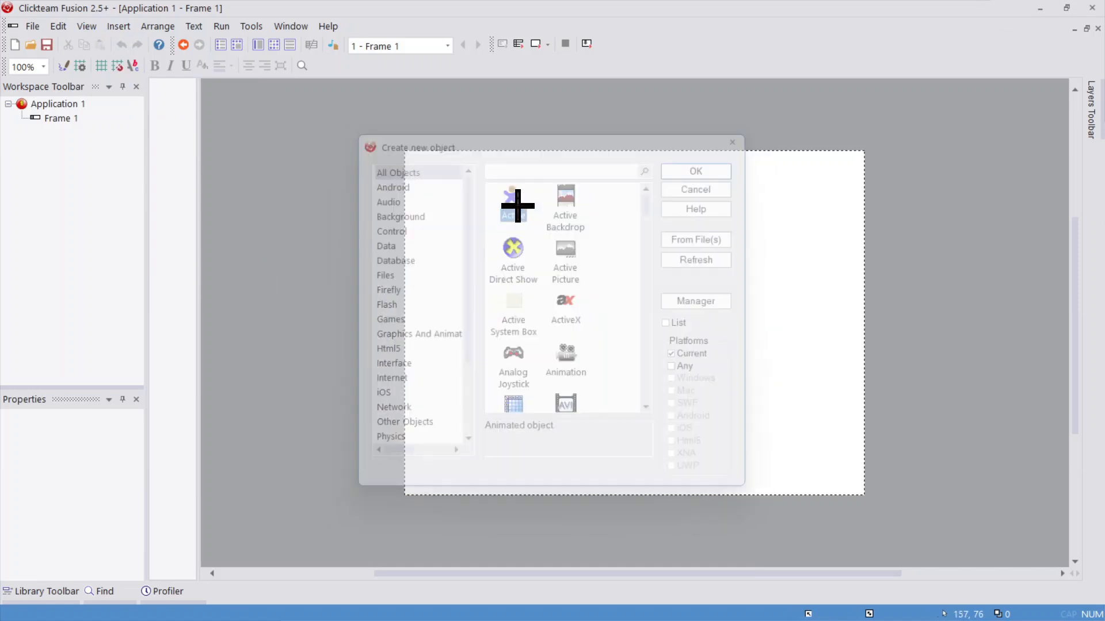
- Place an Active object in the upper-left part of the frame and open it for picture editing
{"action": "left_click", "coordinate": [529, 278]}
{"action": "right_click", "coordinate": [532, 268]}
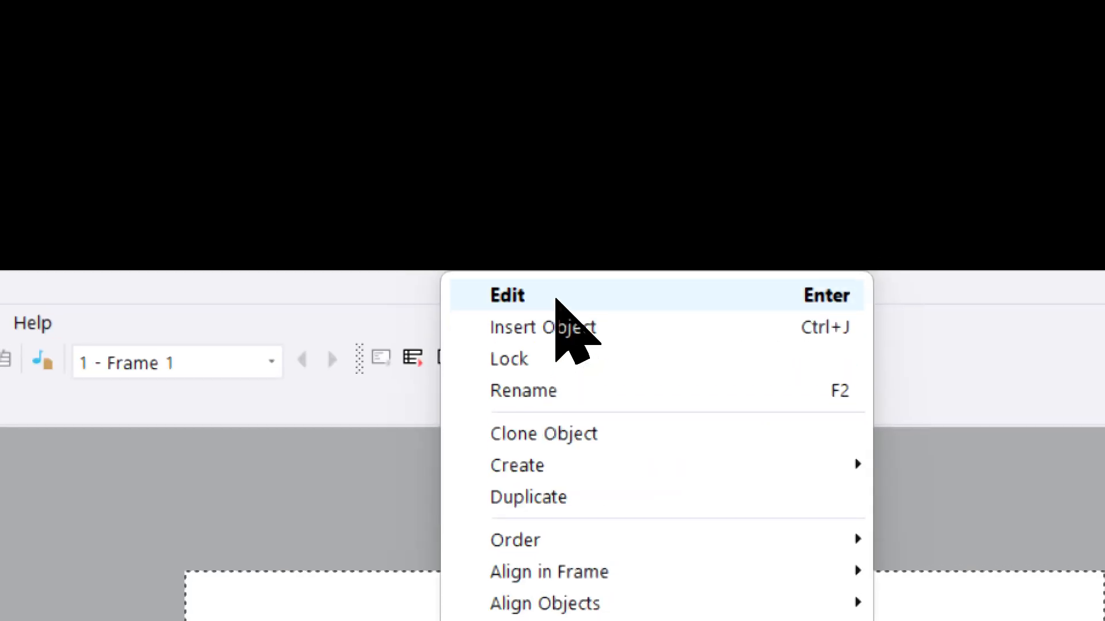
{"action": "left_click", "coordinate": [586, 15]}
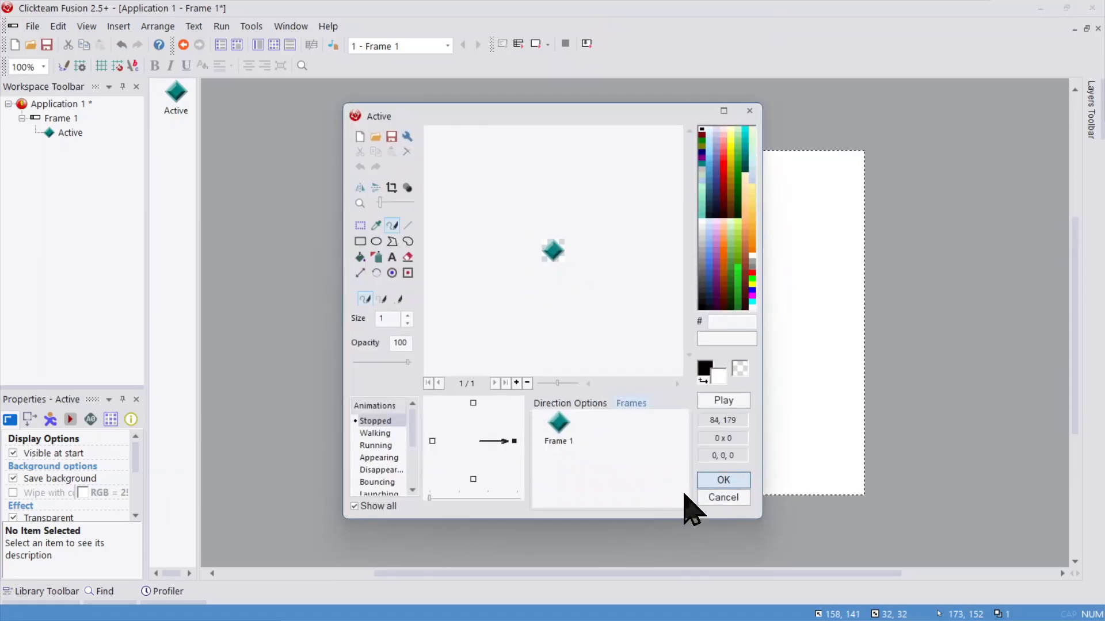
{"action": "left_click", "coordinate": [713, 496]}
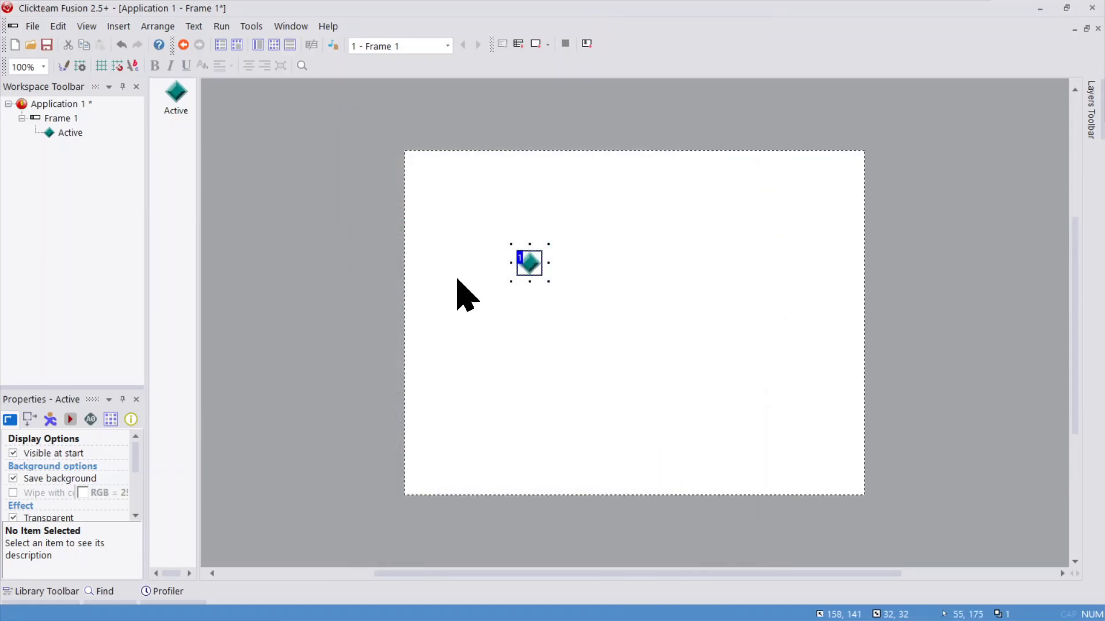
{"action": "double_click", "coordinate": [504, 280]}
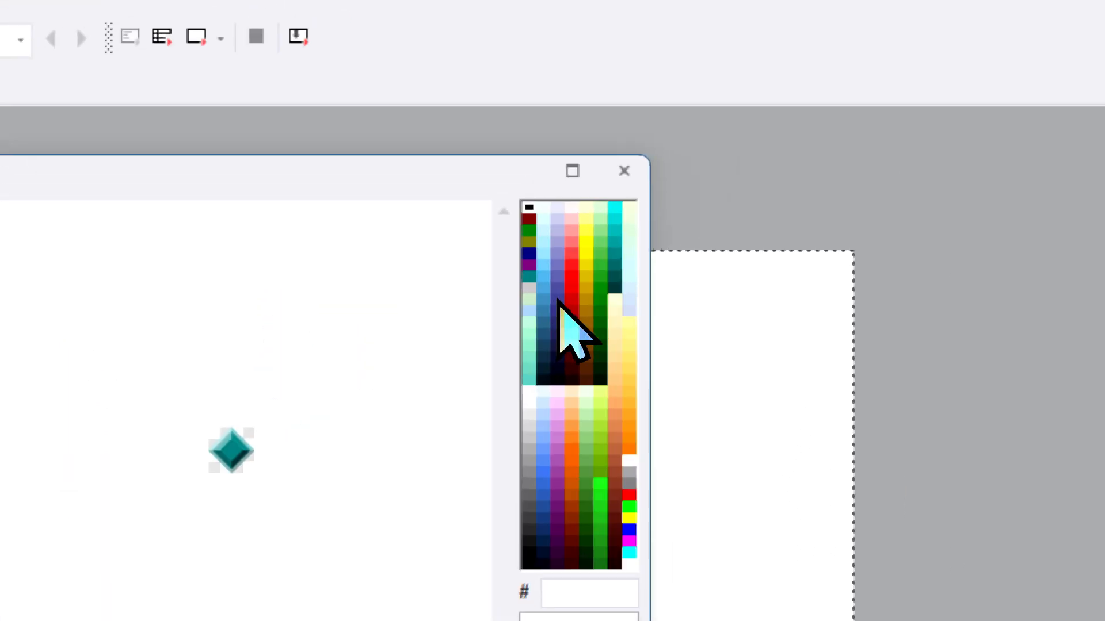
- Choose orange as the primary drawing colour and dark red as the secondary one from the palette
{"action": "left_click", "coordinate": [465, 217]}
{"action": "left_click", "coordinate": [556, 301]}
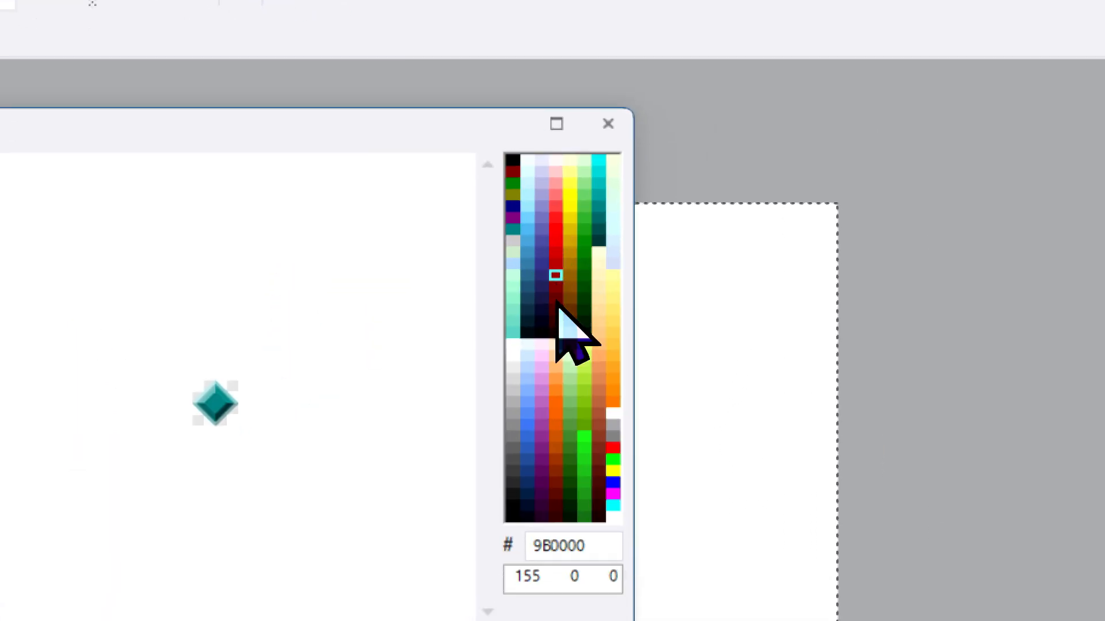
{"action": "left_click", "coordinate": [562, 288]}
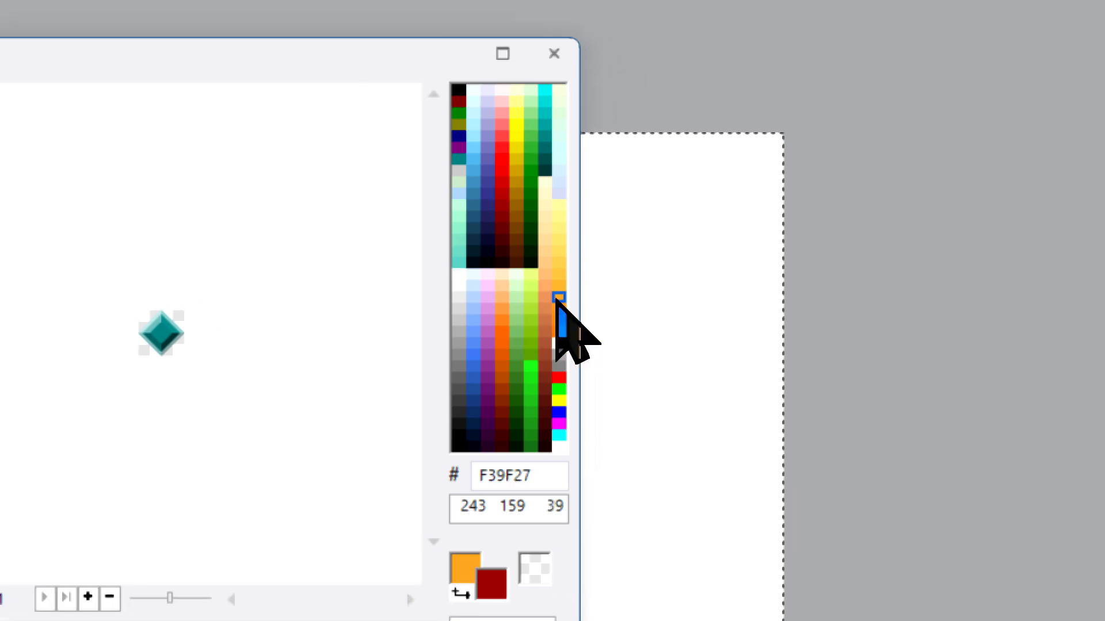
{"action": "right_click", "coordinate": [506, 338]}
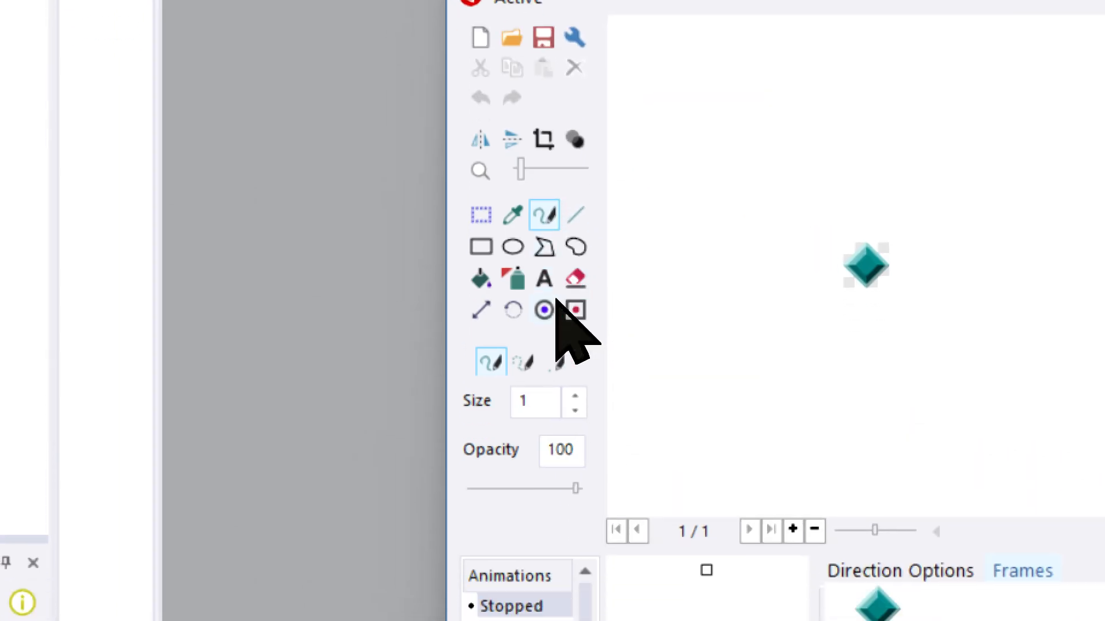
- Set the brush size to 4 and draw a smiley face with green eyes and a purple mouth
{"action": "double_click", "coordinate": [533, 401]}
{"action": "type", "text": "4"}
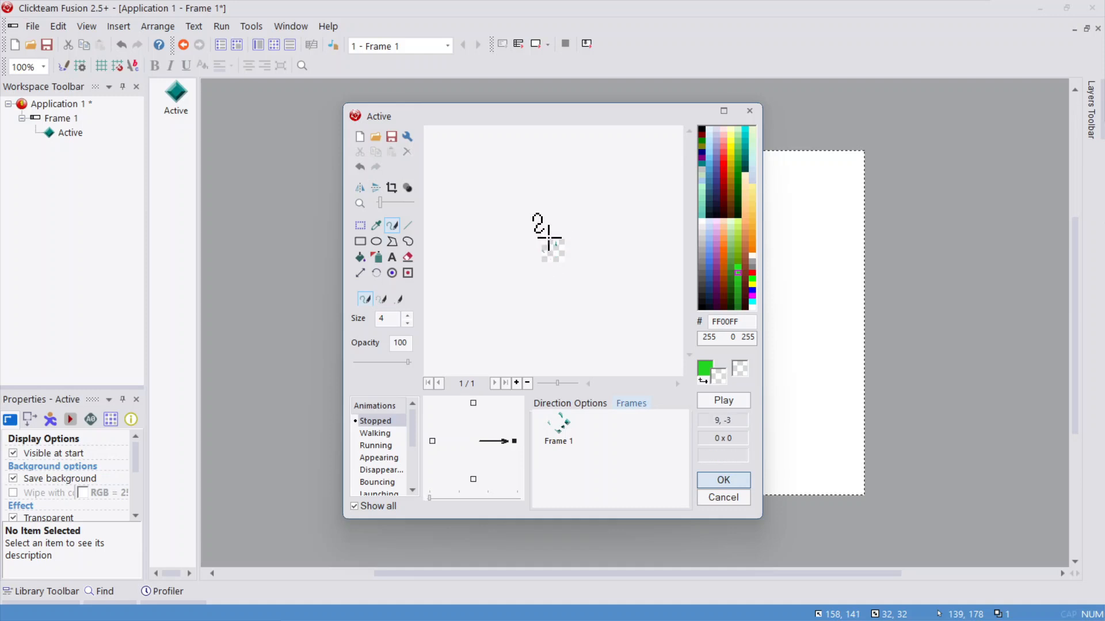
{"action": "left_click", "coordinate": [737, 286]}
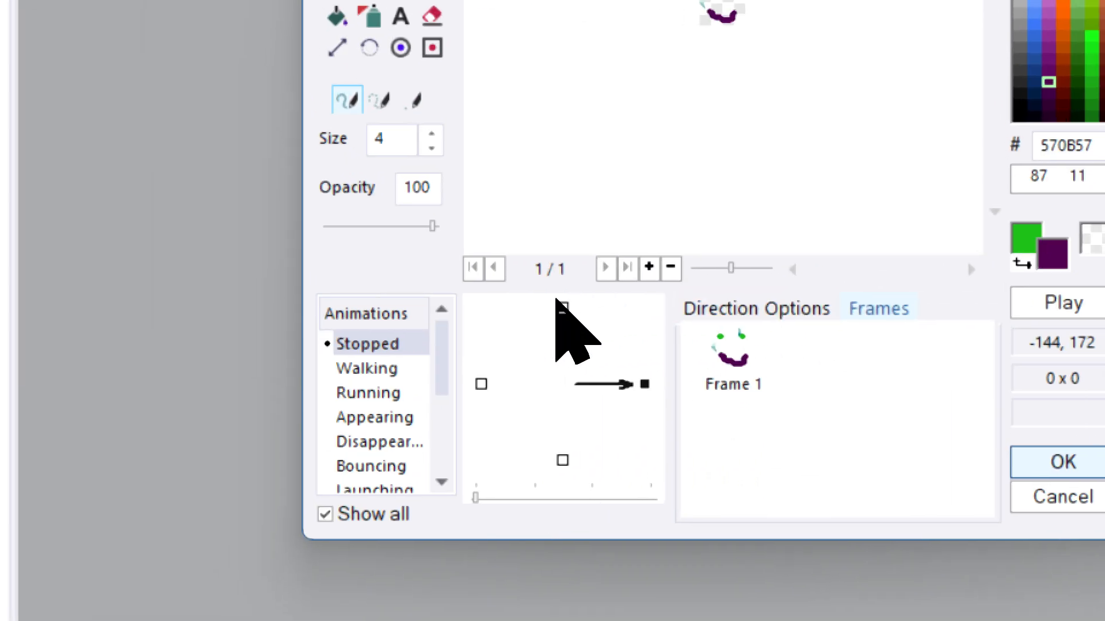
- Set the right-facing direction of the Stopped animation to speed 45 with looping enabled
{"action": "left_click", "coordinate": [562, 307]}
{"action": "left_click", "coordinate": [644, 384]}
{"action": "left_click", "coordinate": [558, 287]}
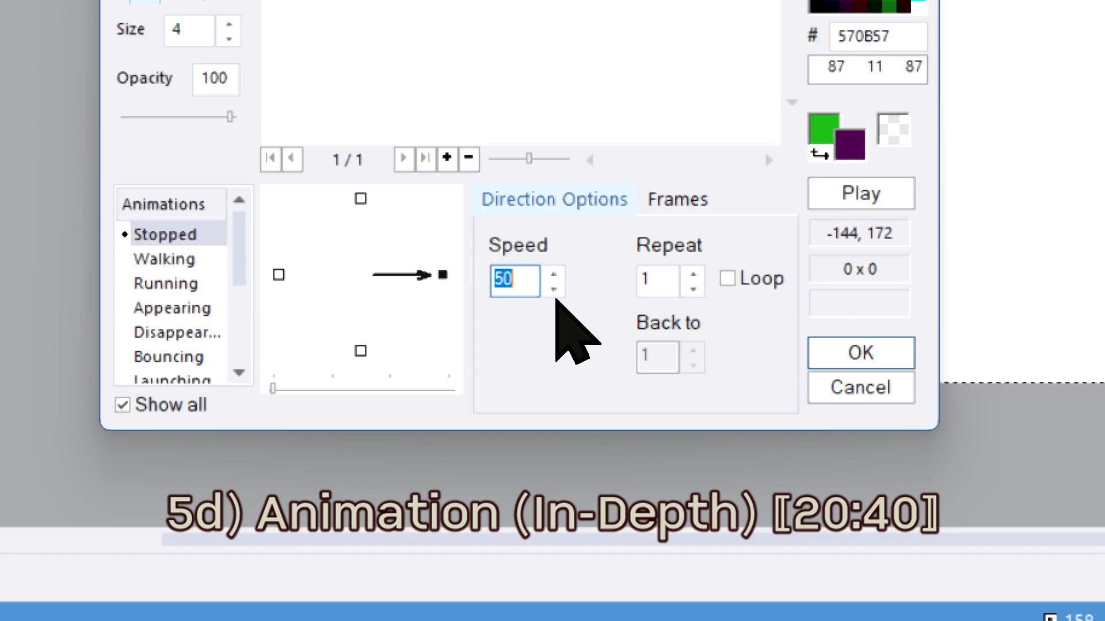
{"action": "left_click", "coordinate": [557, 300]}
{"action": "left_click", "coordinate": [731, 289]}
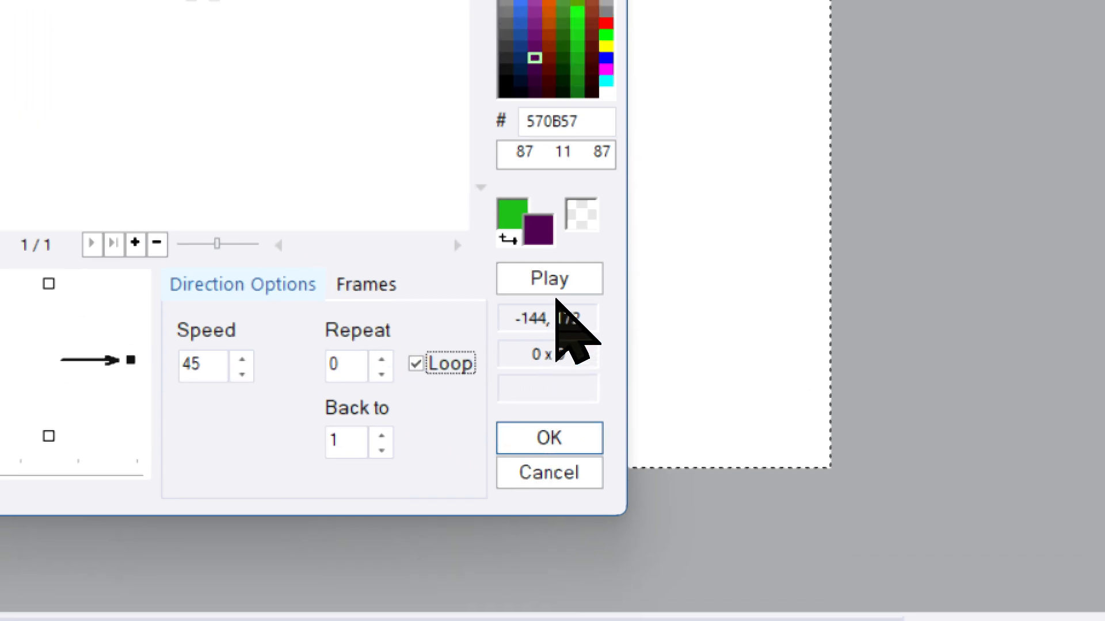
- Play a preview of the Stopped animation, close it and leave the picture editor without saving
{"action": "left_click", "coordinate": [553, 292]}
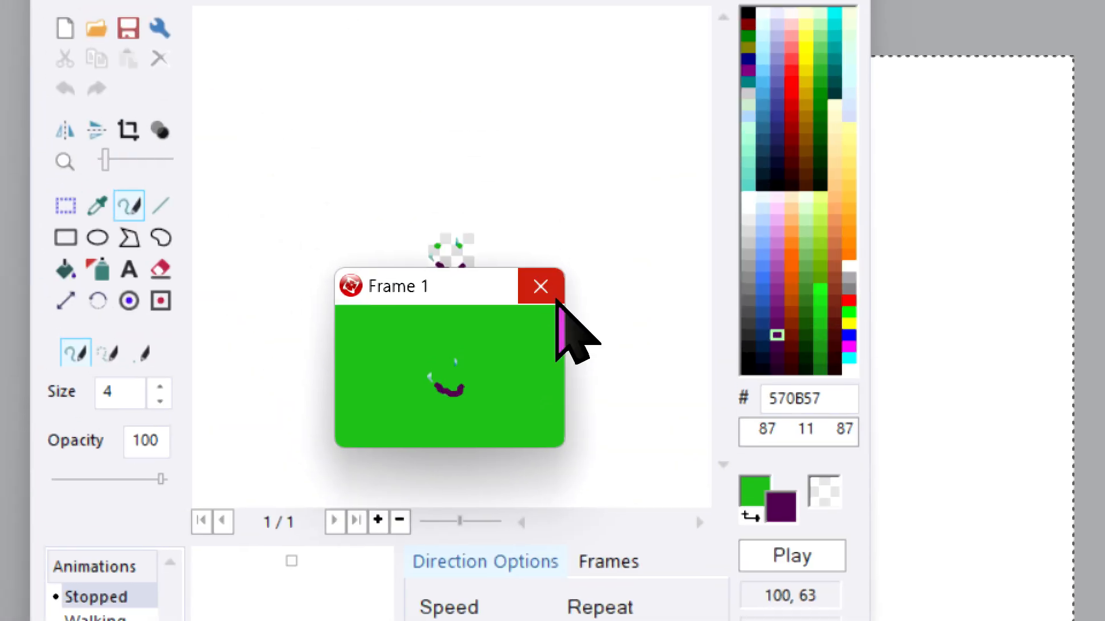
{"action": "left_click", "coordinate": [554, 298]}
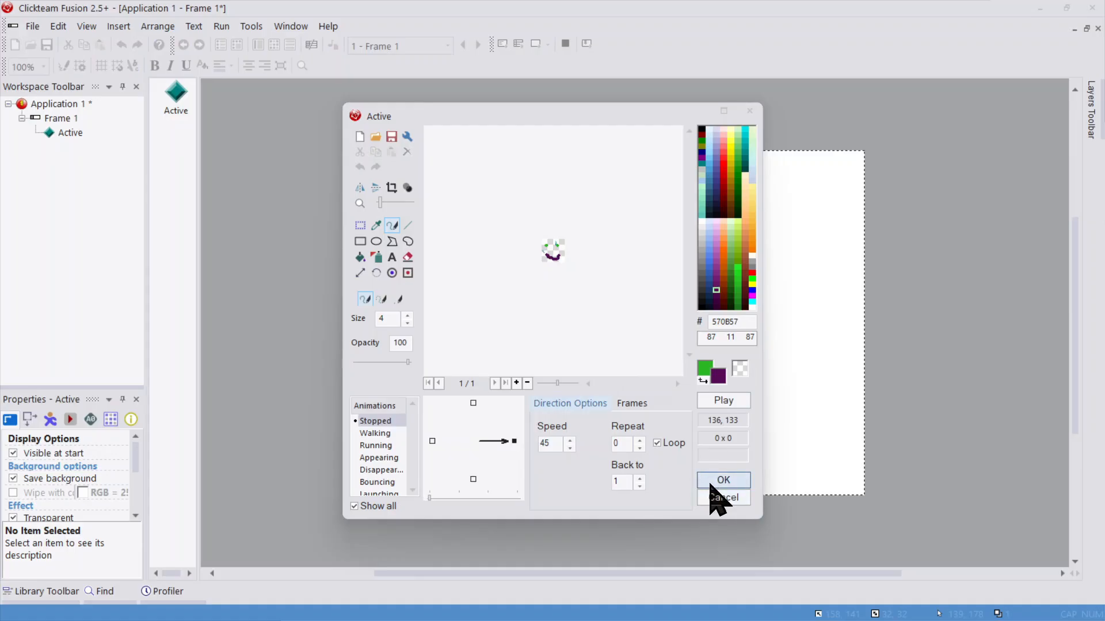
{"action": "left_click", "coordinate": [713, 497]}
- Insert a new Active object near the middle of the frame and open it for picture editing
{"action": "left_click", "coordinate": [119, 26]}
{"action": "left_click", "coordinate": [146, 83]}
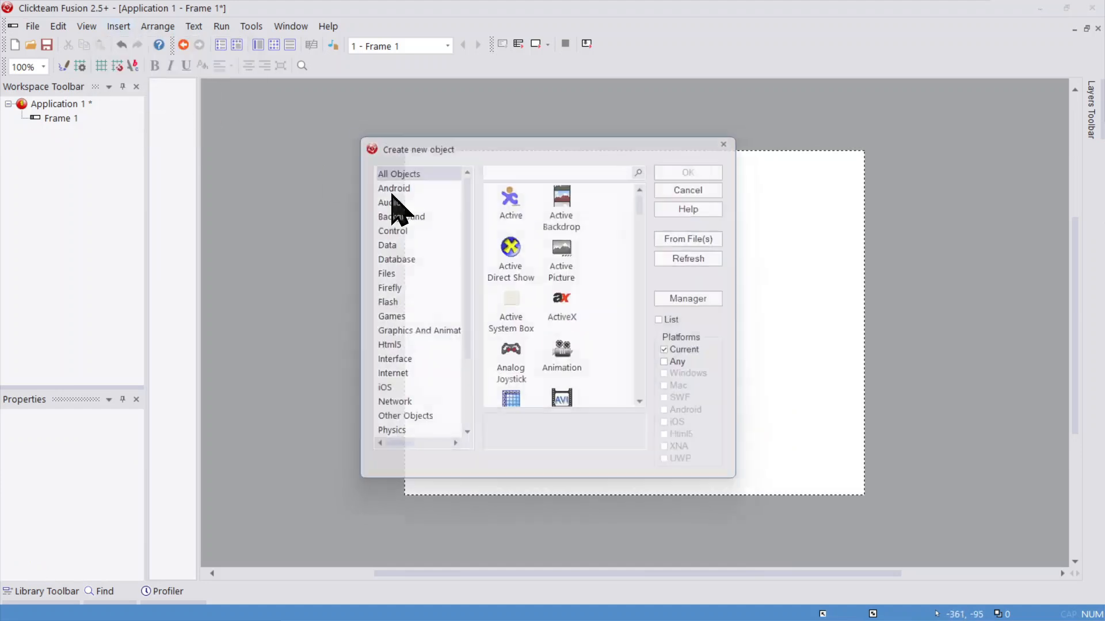
{"action": "double_click", "coordinate": [509, 202]}
{"action": "left_click", "coordinate": [555, 297]}
{"action": "right_click", "coordinate": [555, 298]}
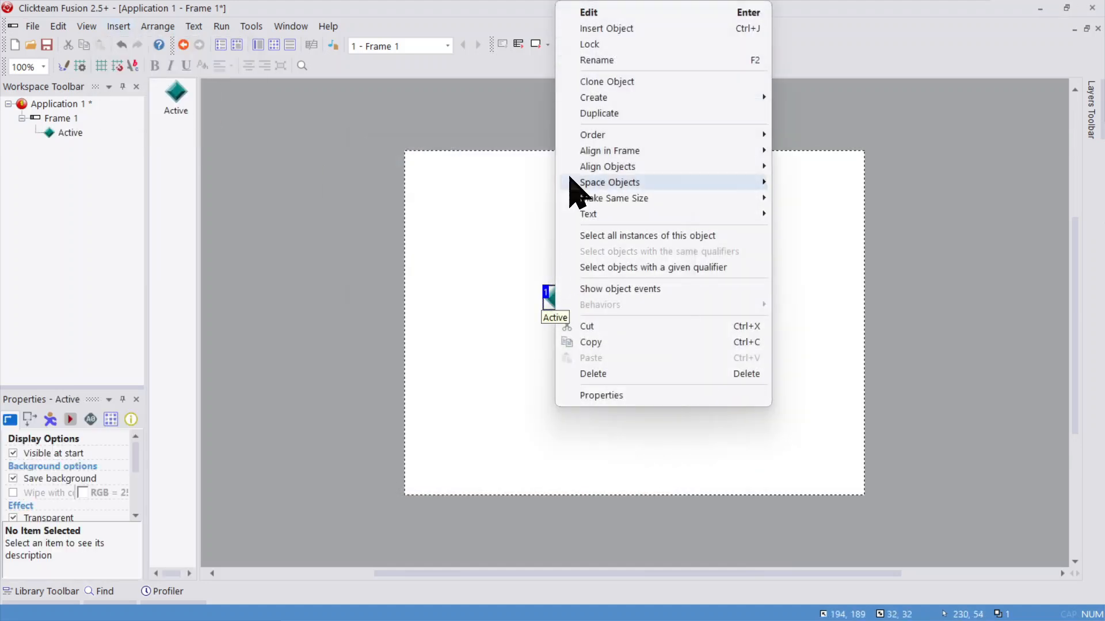
{"action": "left_click", "coordinate": [595, 33]}
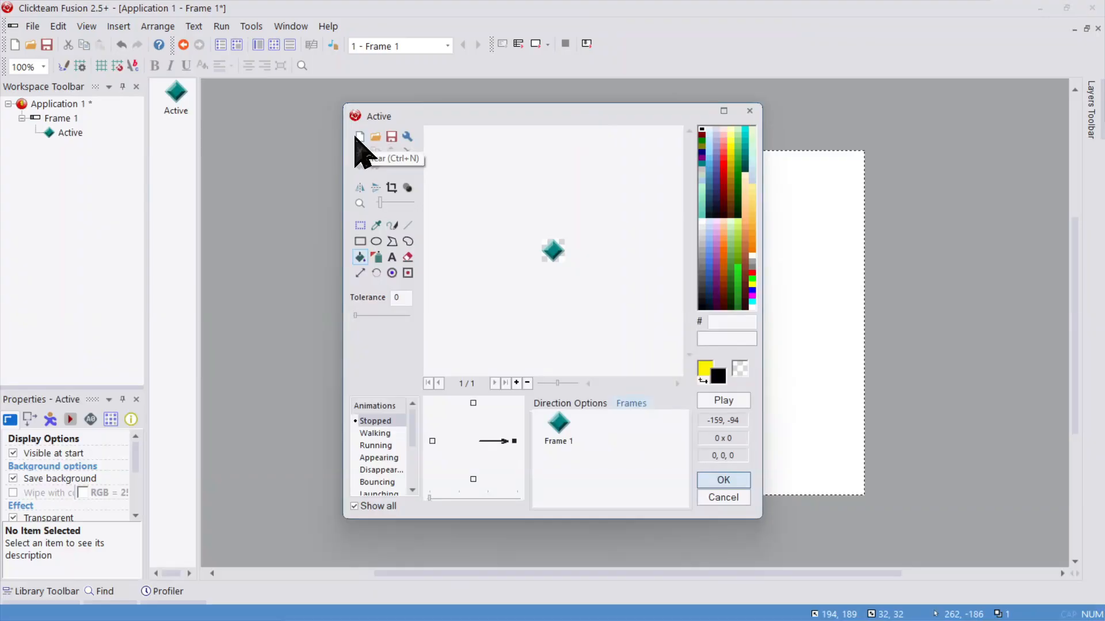
- Clear the default picture and set up the brush tool with light red FF9797 as primary and red as secondary colour
{"action": "left_click", "coordinate": [359, 137]}
{"action": "left_click_drag", "start_coordinate": [382, 203], "coordinate": [397, 205]}
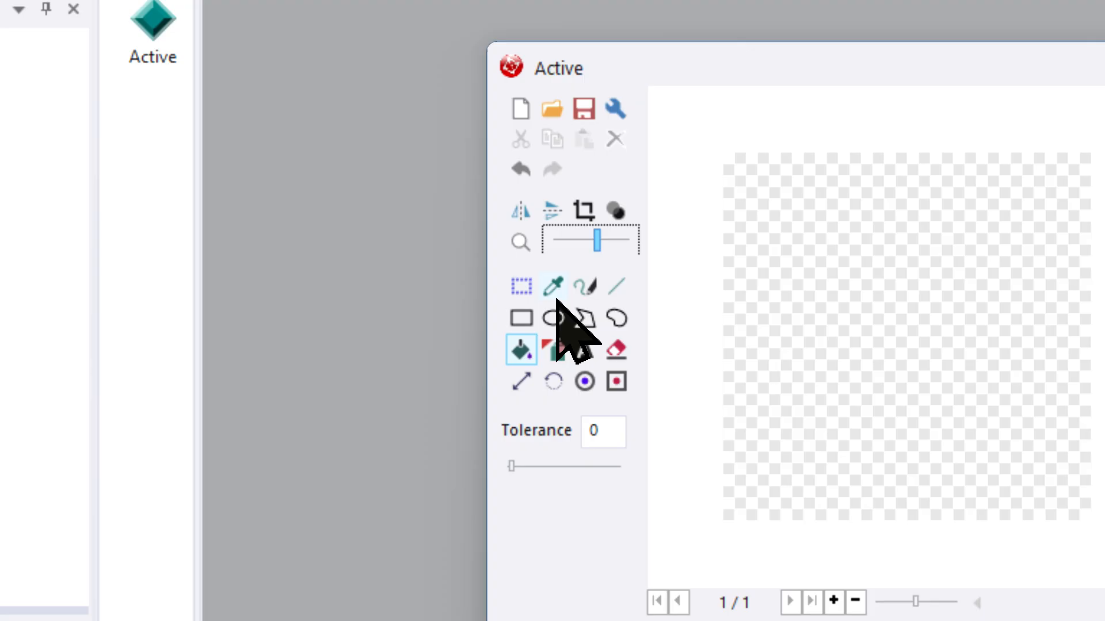
{"action": "left_click", "coordinate": [392, 225]}
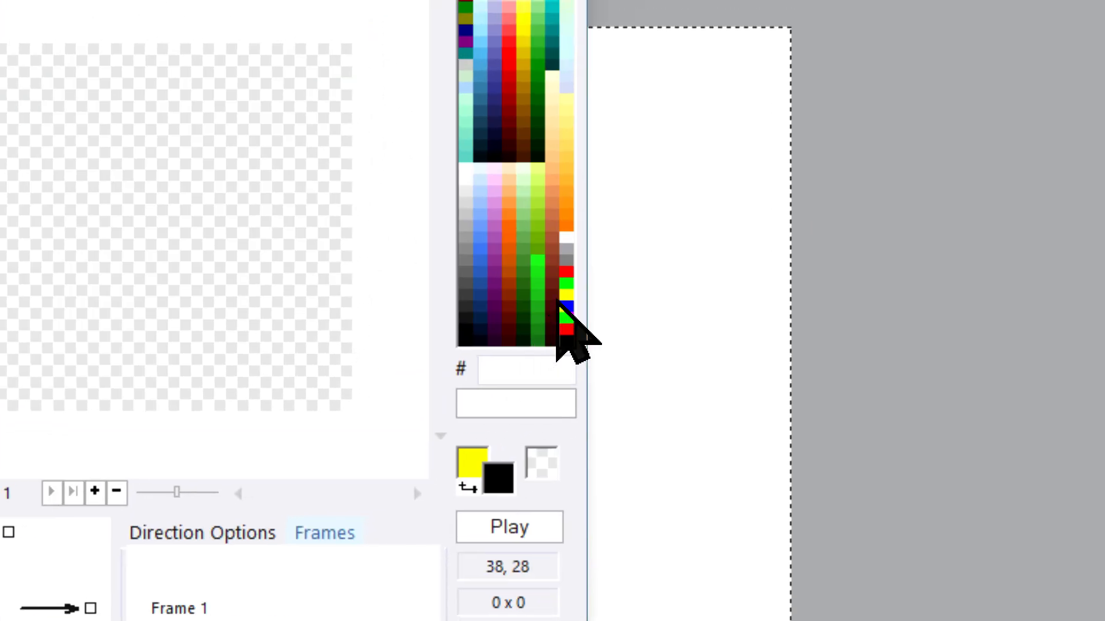
{"action": "right_click", "coordinate": [557, 298]}
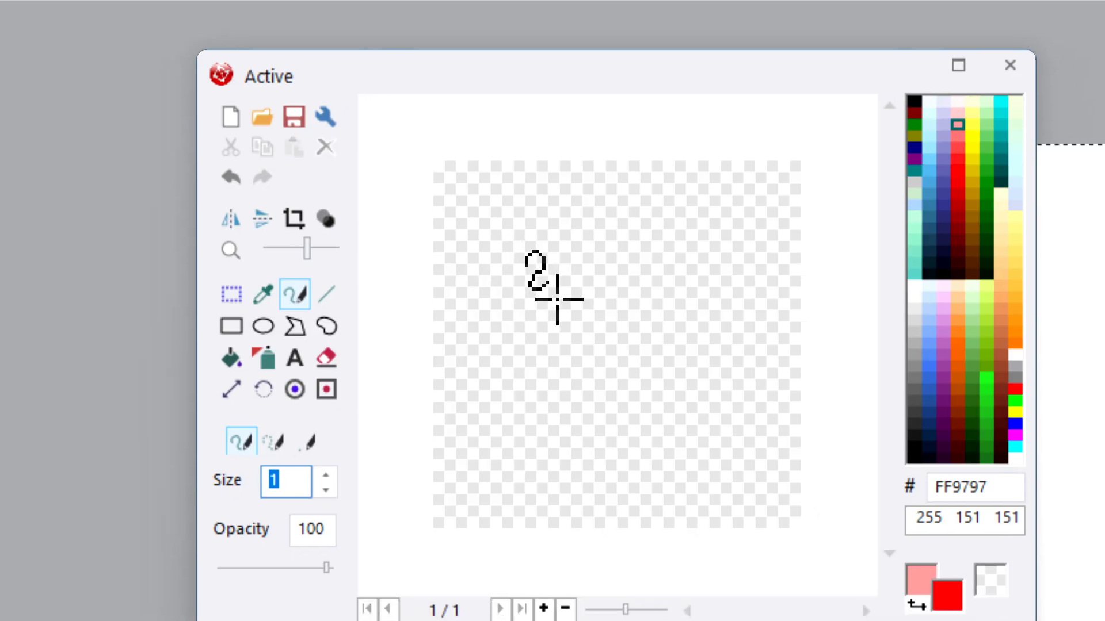
- Draw a gingerbread-man outline with two eyes and a smile in the red secondary colour, using brush size 1
{"action": "mouse_move", "coordinate": [521, 225]}
{"action": "left_mouse_down"}
{"action": "mouse_move", "coordinate": [489, 254]}
{"action": "mouse_move", "coordinate": [513, 270]}
{"action": "left_mouse_up"}
{"action": "mouse_move", "coordinate": [557, 299]}
{"action": "left_mouse_down"}
{"action": "mouse_move", "coordinate": [559, 382]}
{"action": "mouse_move", "coordinate": [629, 417]}
{"action": "mouse_move", "coordinate": [664, 417]}
{"action": "mouse_move", "coordinate": [721, 371]}
{"action": "mouse_move", "coordinate": [550, 210]}
{"action": "mouse_move", "coordinate": [604, 215]}
{"action": "mouse_move", "coordinate": [535, 131]}
{"action": "mouse_move", "coordinate": [537, 26]}
{"action": "mouse_move", "coordinate": [428, 343]}
{"action": "mouse_move", "coordinate": [426, 404]}
{"action": "left_mouse_up"}
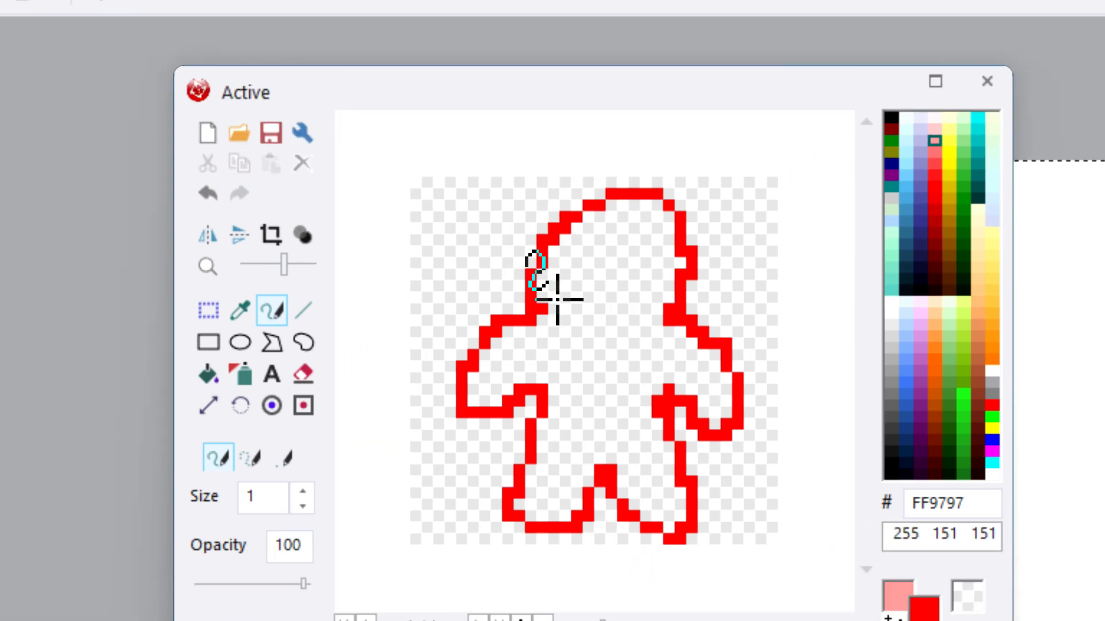
{"action": "left_click", "coordinate": [476, 357]}
{"action": "left_click", "coordinate": [522, 358]}
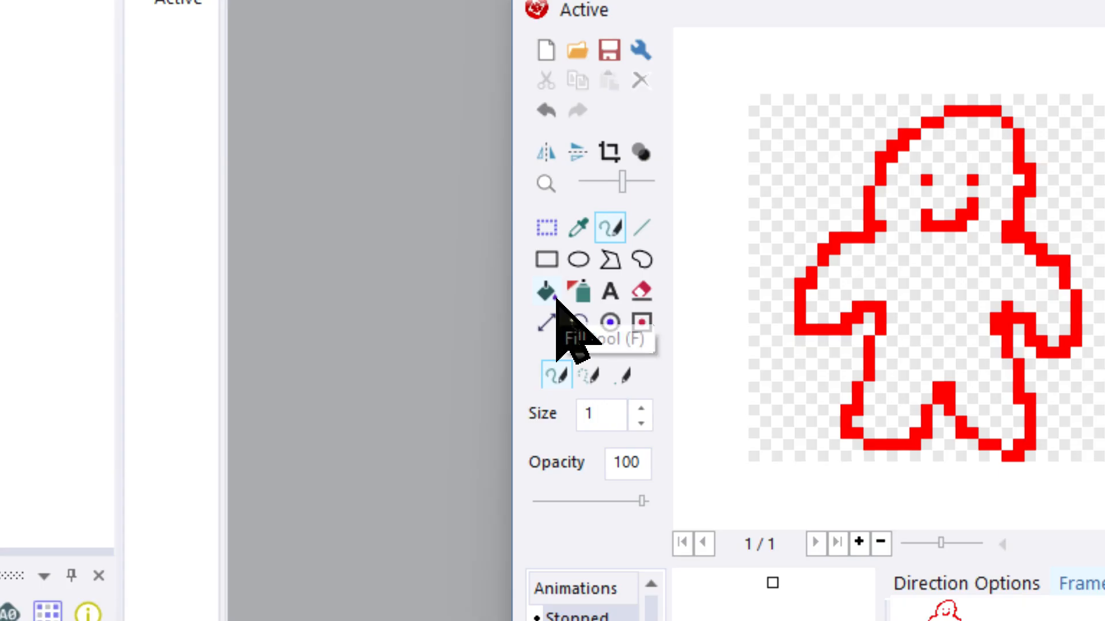
- Fill the inside of the figure with light red FF9797 and accept the edited picture
{"action": "left_click", "coordinate": [360, 258]}
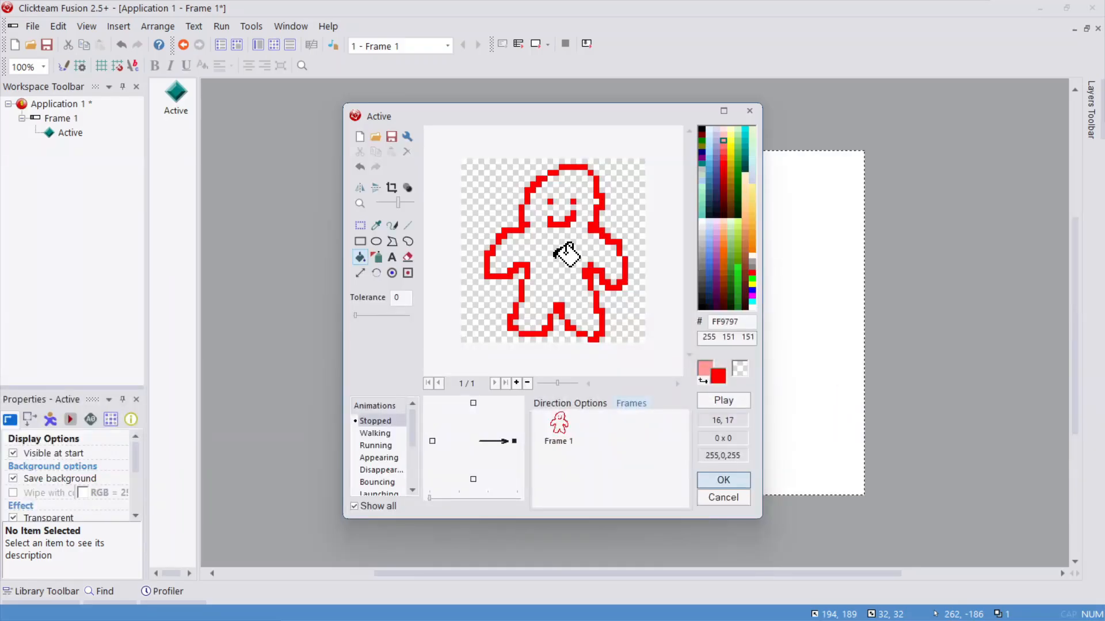
{"action": "left_click", "coordinate": [555, 255]}
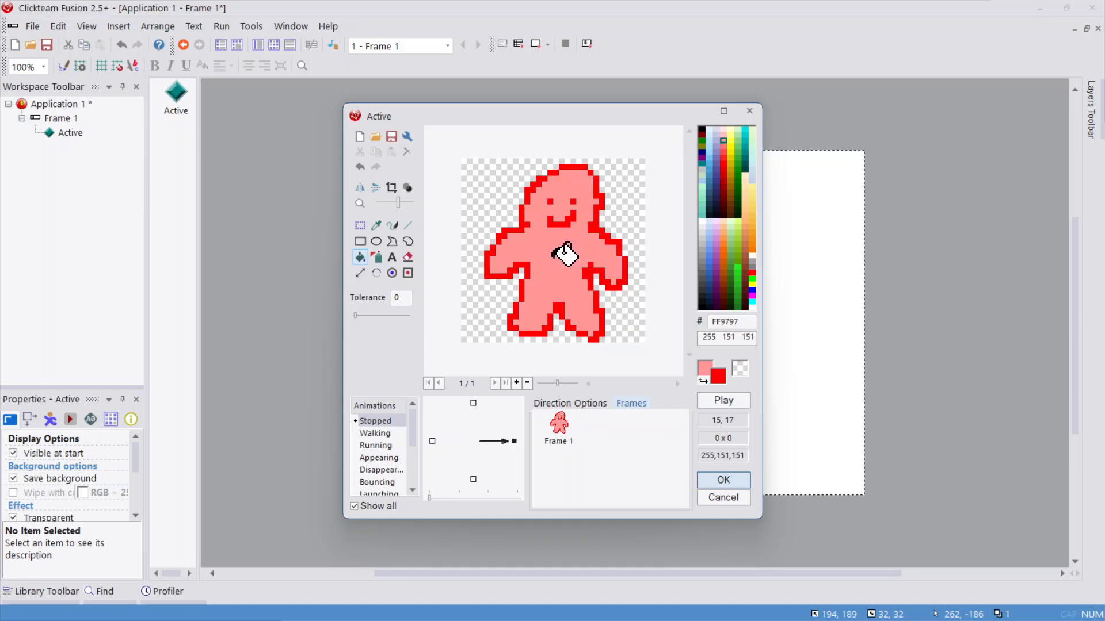
{"action": "left_click", "coordinate": [722, 481]}
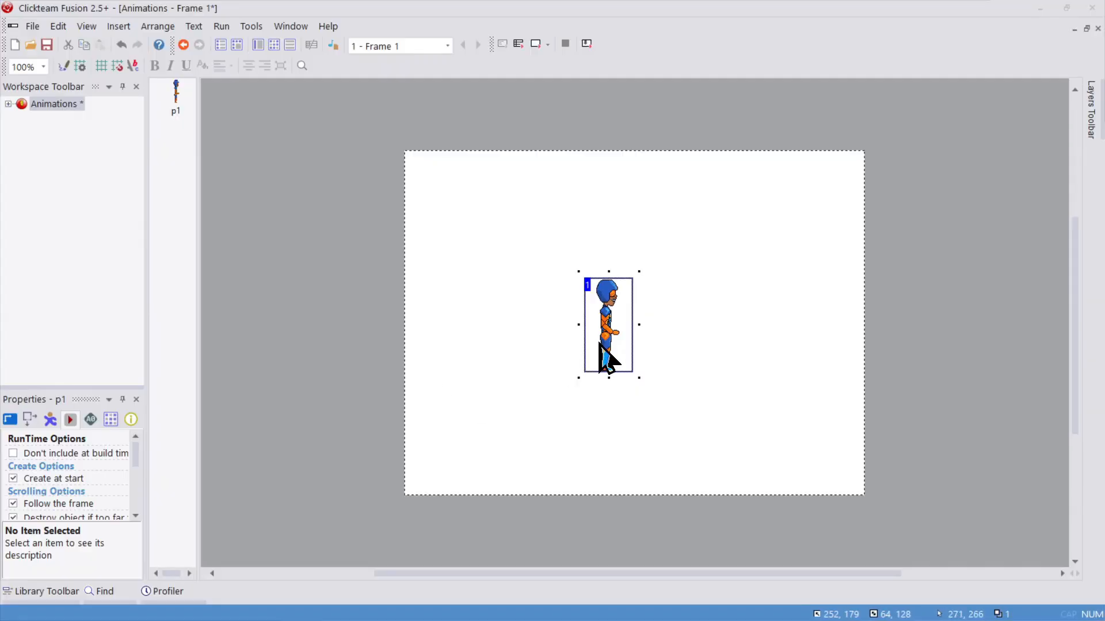
- Open the p1 character in the Animations application for editing and view its Walking and Appearing frames
{"action": "left_click", "coordinate": [604, 351]}
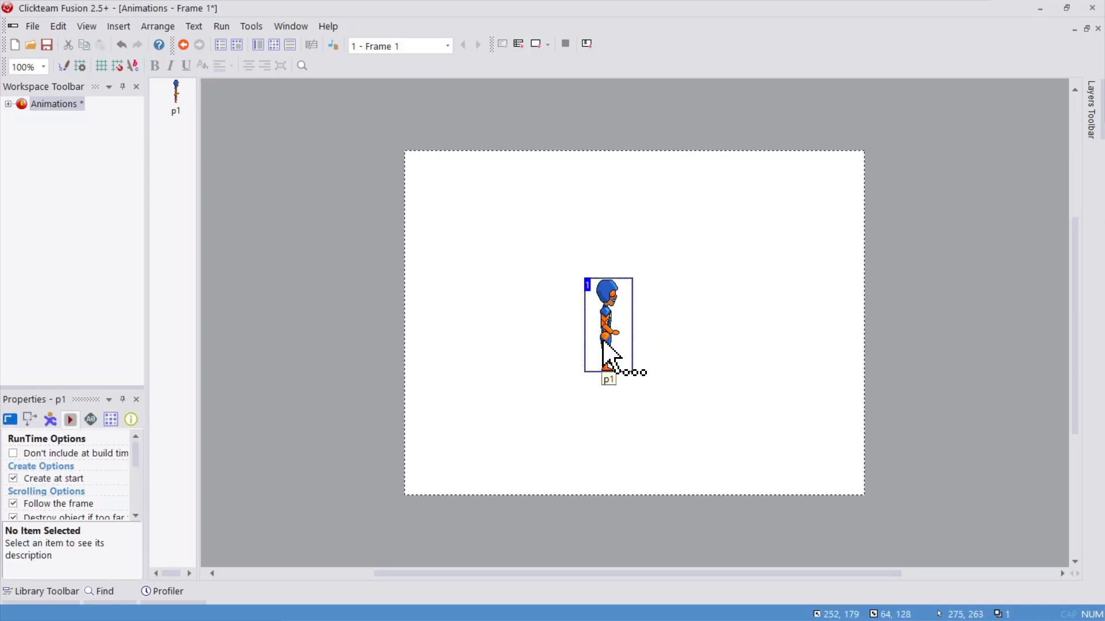
{"action": "double_click", "coordinate": [602, 341]}
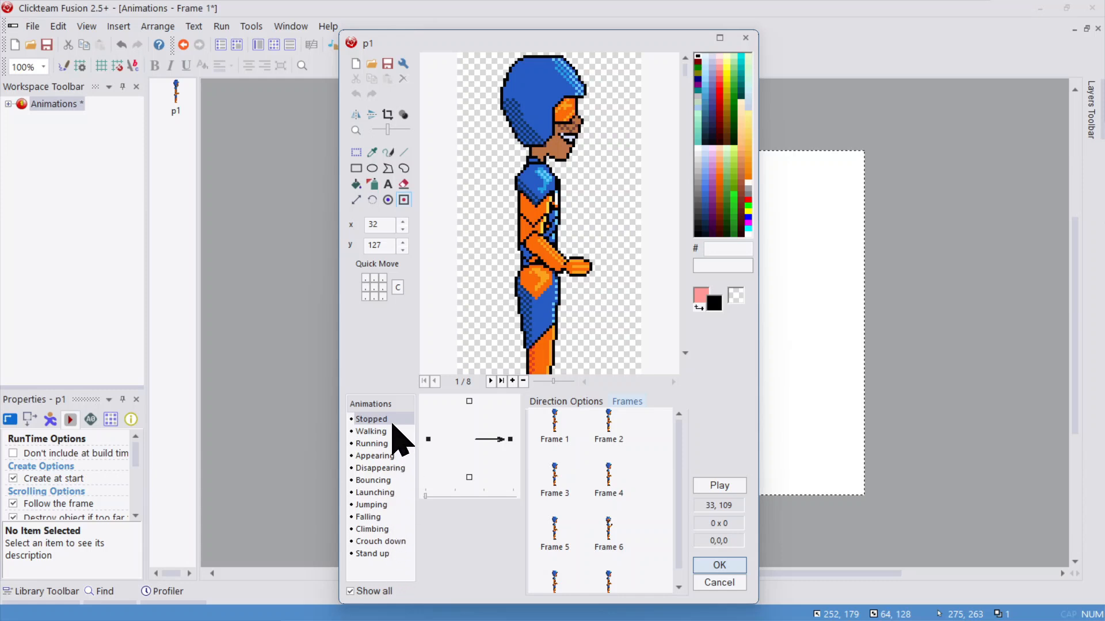
{"action": "left_click", "coordinate": [371, 431]}
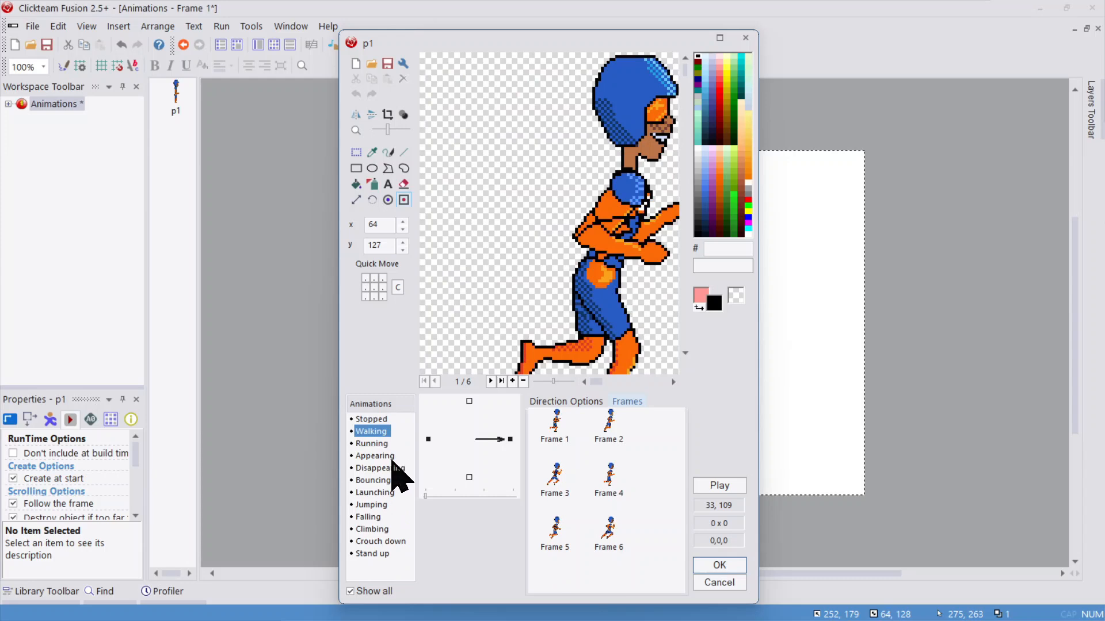
{"action": "left_click", "coordinate": [396, 468]}
{"action": "left_click", "coordinate": [387, 456]}
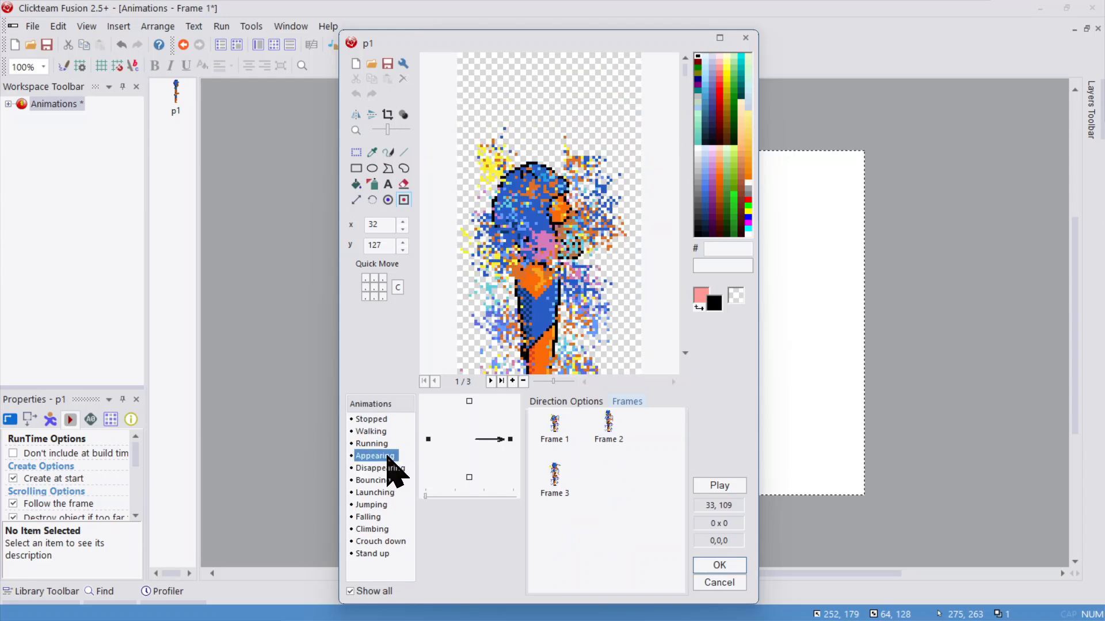
- Examine the direction options of p1's Walking and Stopped animations, including speed, repeat and loop settings
{"action": "left_click", "coordinate": [386, 433]}
{"action": "left_click", "coordinate": [565, 402]}
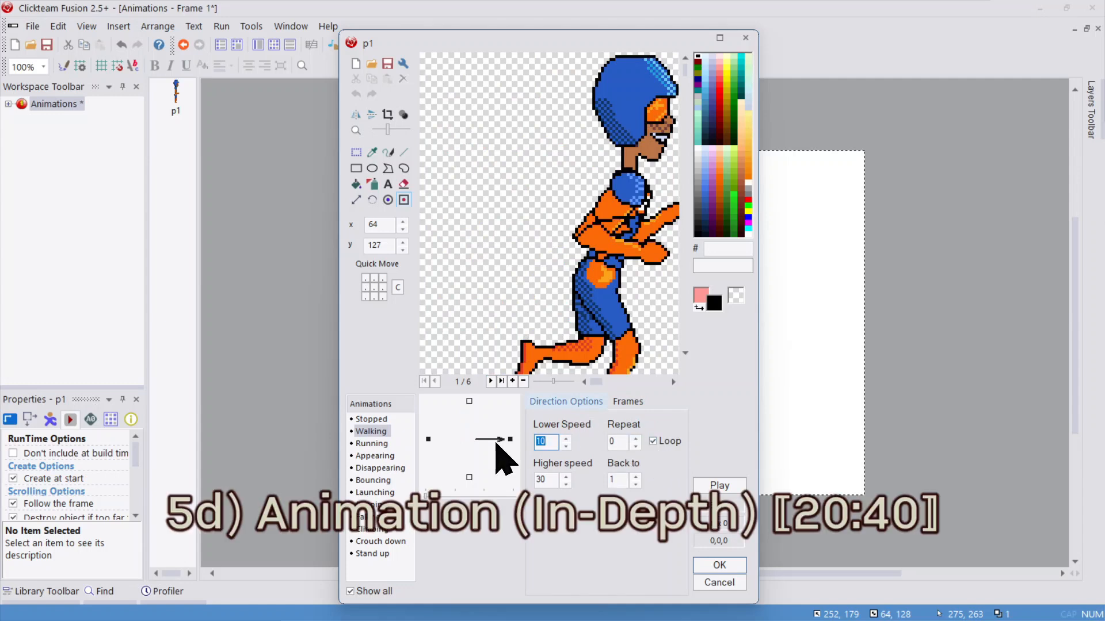
{"action": "left_click", "coordinate": [385, 421]}
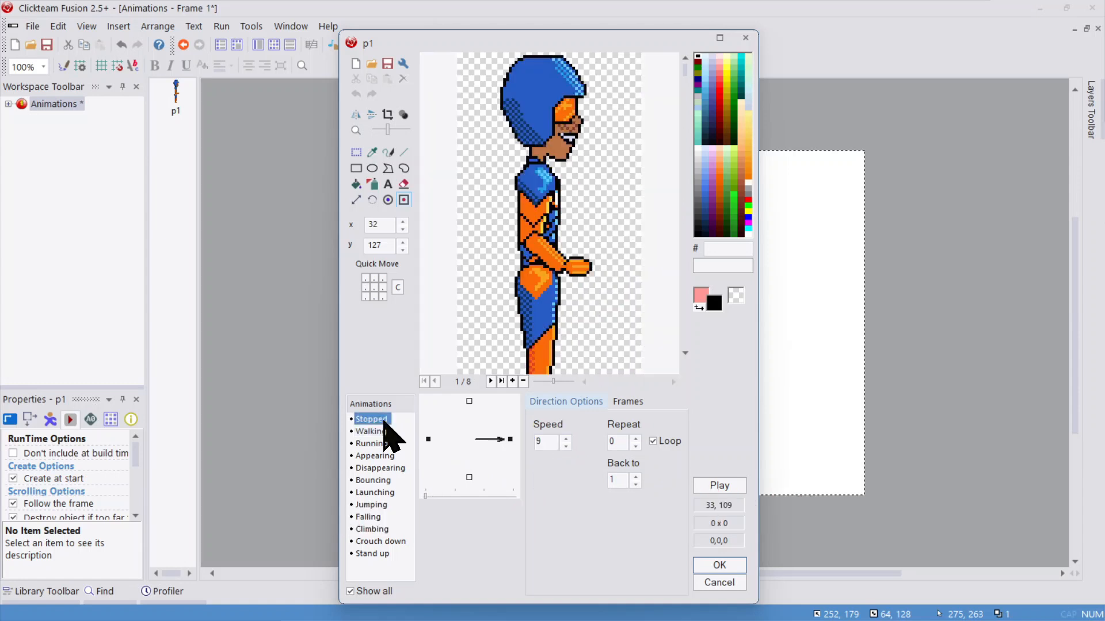
- Show the frames of p1's Stopped and Walking animations and play a preview of each
{"action": "left_click", "coordinate": [629, 404]}
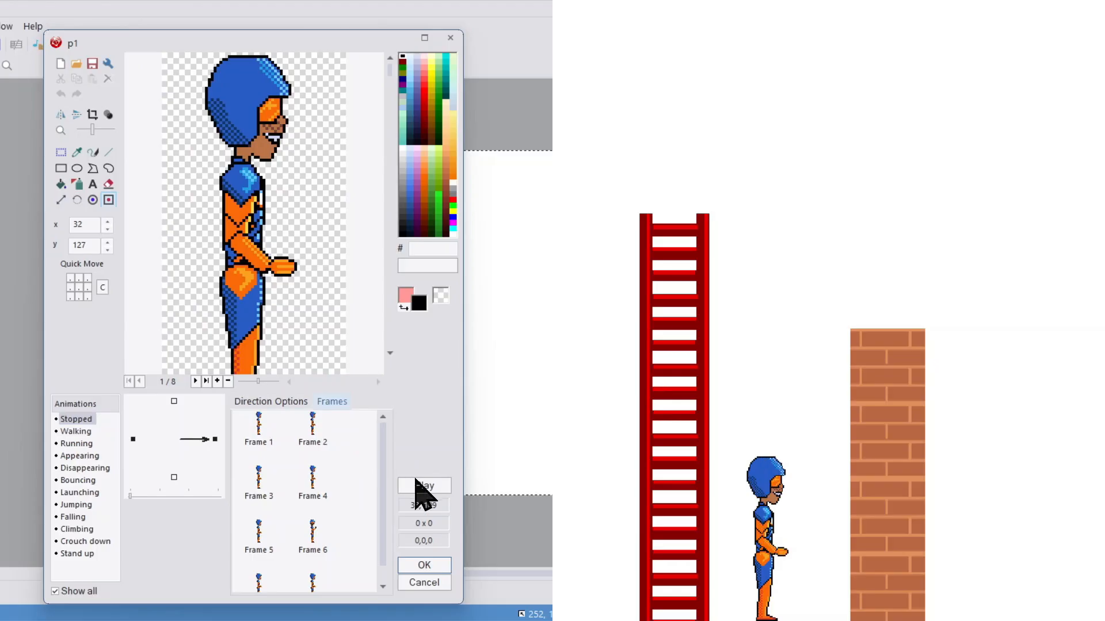
{"action": "left_click", "coordinate": [711, 480]}
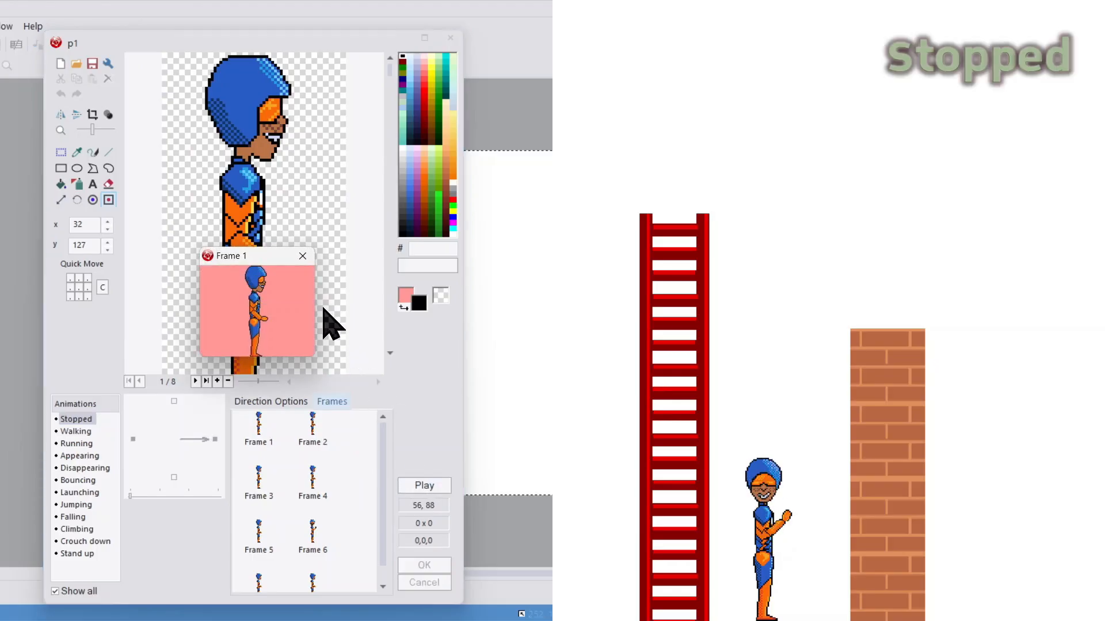
{"action": "left_click", "coordinate": [81, 432]}
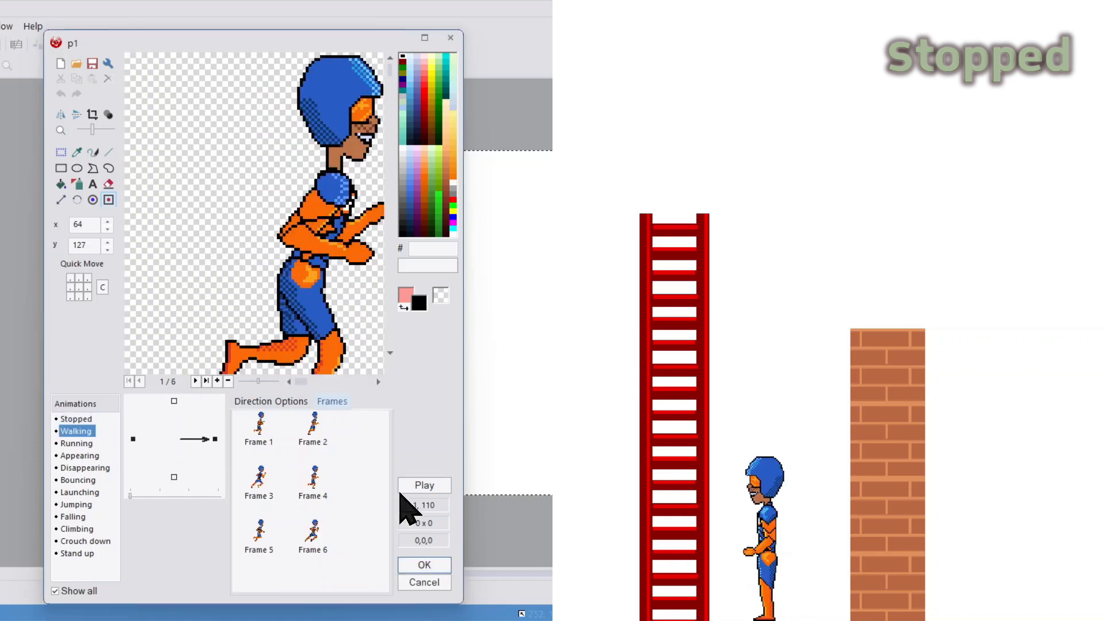
{"action": "left_click", "coordinate": [424, 487]}
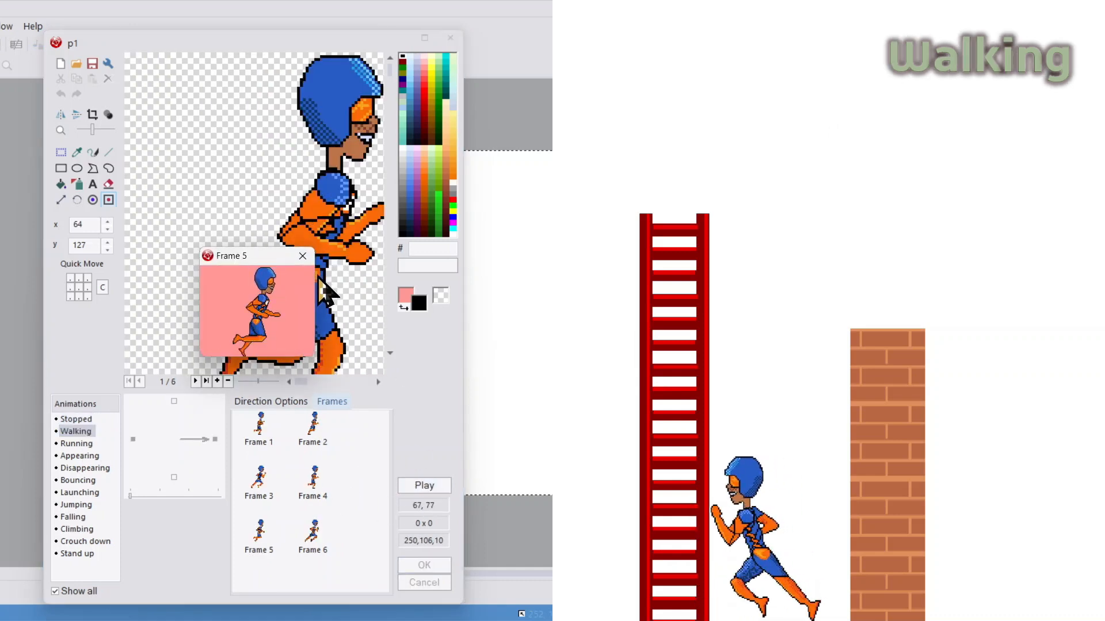
{"action": "left_click", "coordinate": [303, 256]}
- Play previews of p1's Running and Appearing animations
{"action": "left_click", "coordinate": [76, 443]}
{"action": "left_click", "coordinate": [424, 486]}
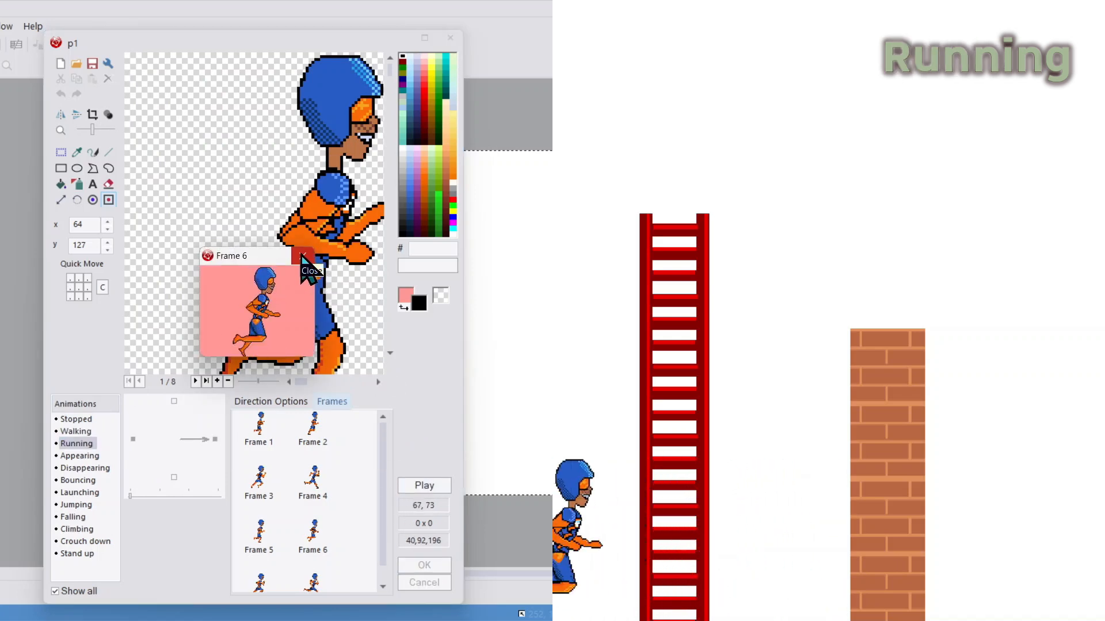
{"action": "left_click", "coordinate": [302, 256]}
{"action": "left_click", "coordinate": [79, 456]}
{"action": "left_click", "coordinate": [425, 486]}
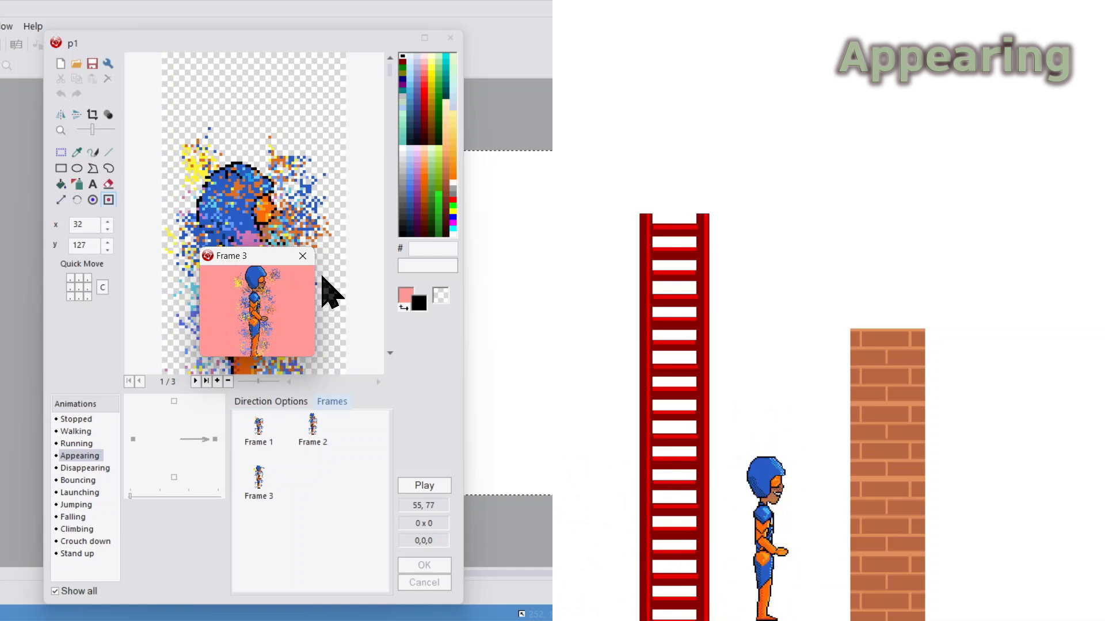
- Play previews of p1's Disappearing and Bouncing animations
{"action": "left_click", "coordinate": [66, 469]}
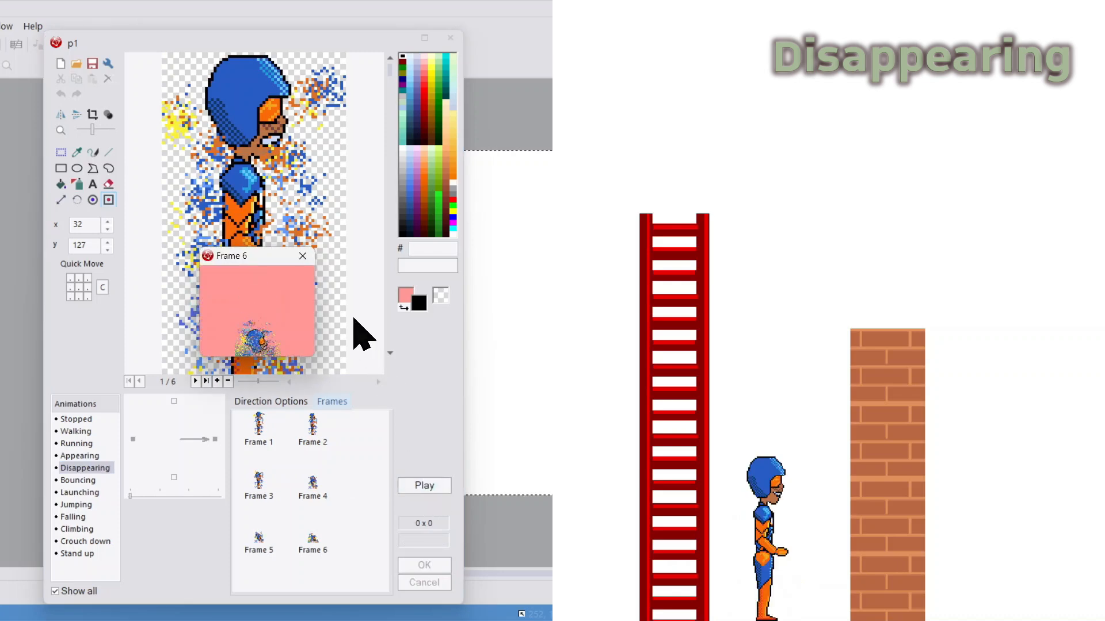
{"action": "left_click", "coordinate": [78, 481]}
{"action": "left_click", "coordinate": [424, 486]}
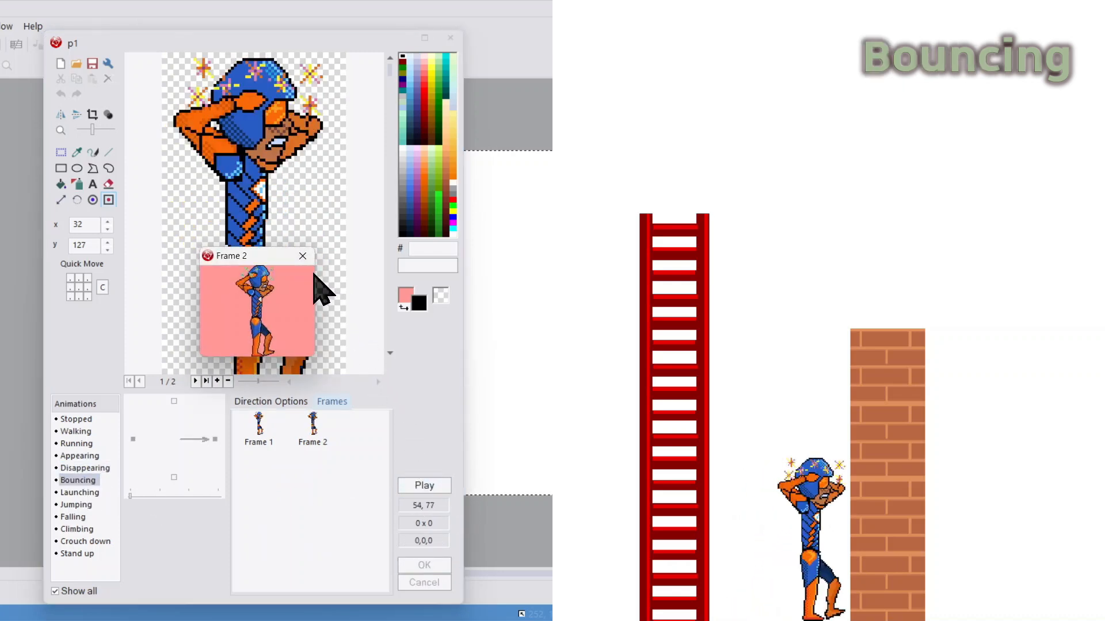
{"action": "left_click", "coordinate": [302, 256]}
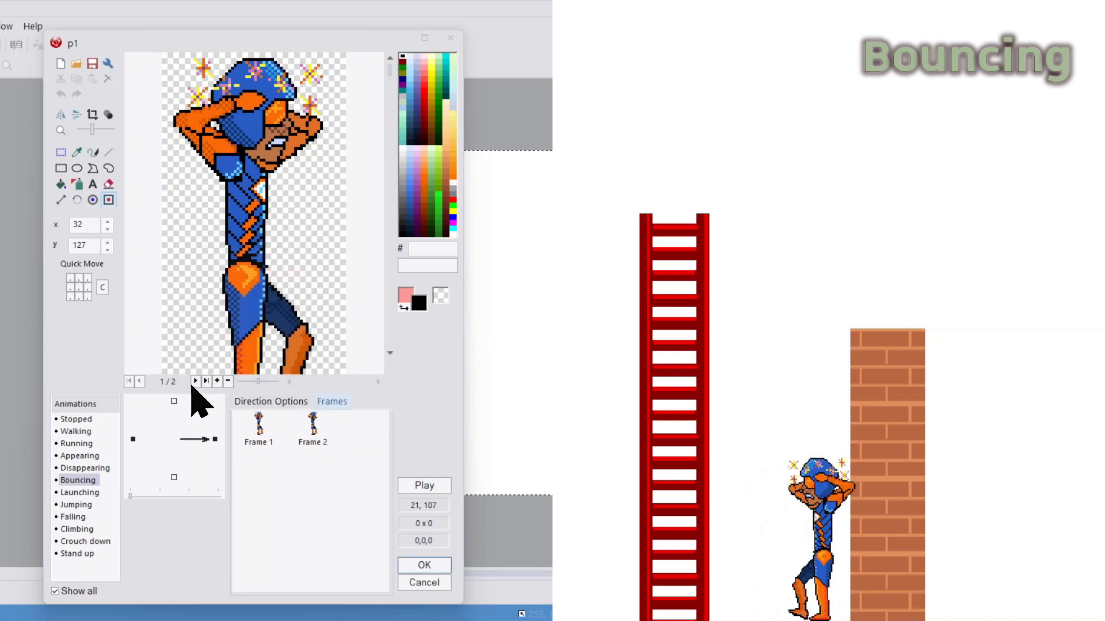
- Play a preview of p1's Launching animation and view its second and third frames individually
{"action": "left_click", "coordinate": [81, 492]}
{"action": "left_click", "coordinate": [441, 490]}
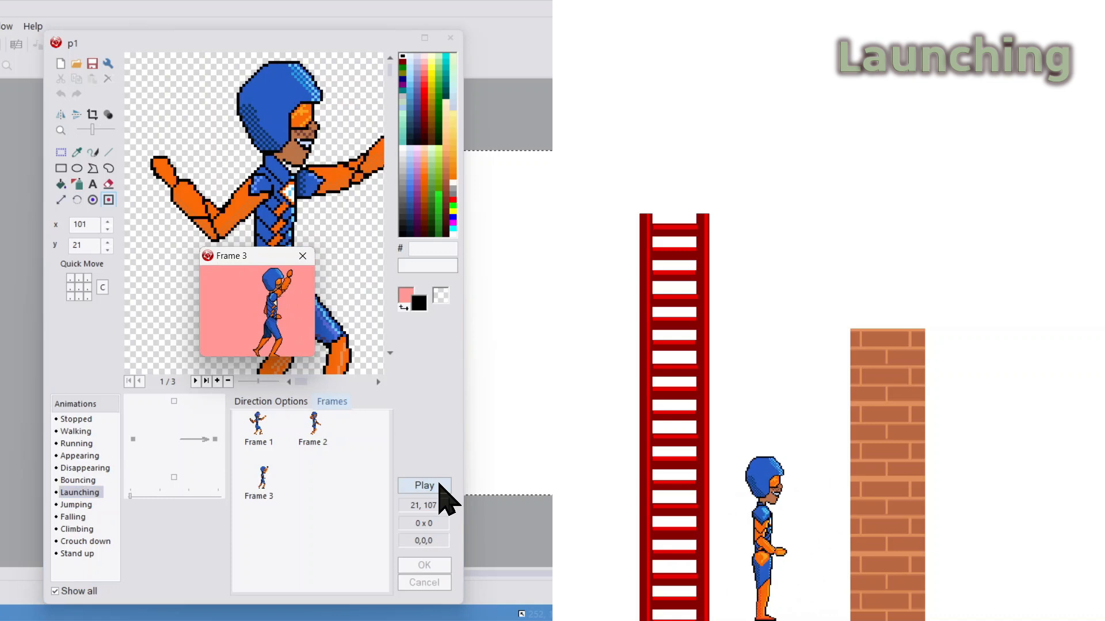
{"action": "left_click", "coordinate": [303, 256]}
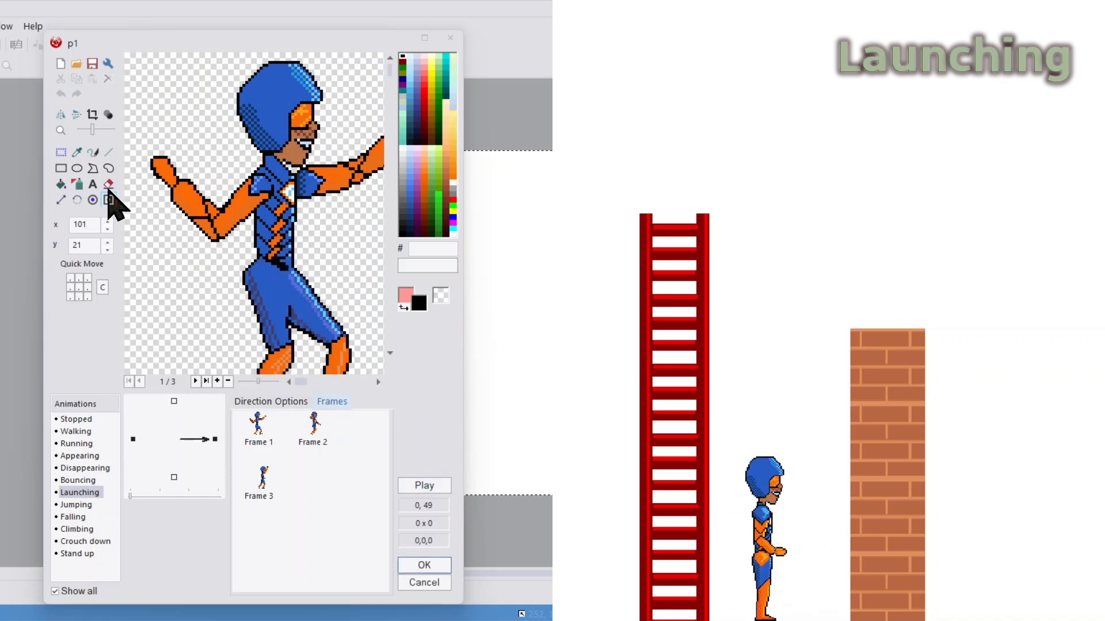
{"action": "left_click", "coordinate": [313, 431]}
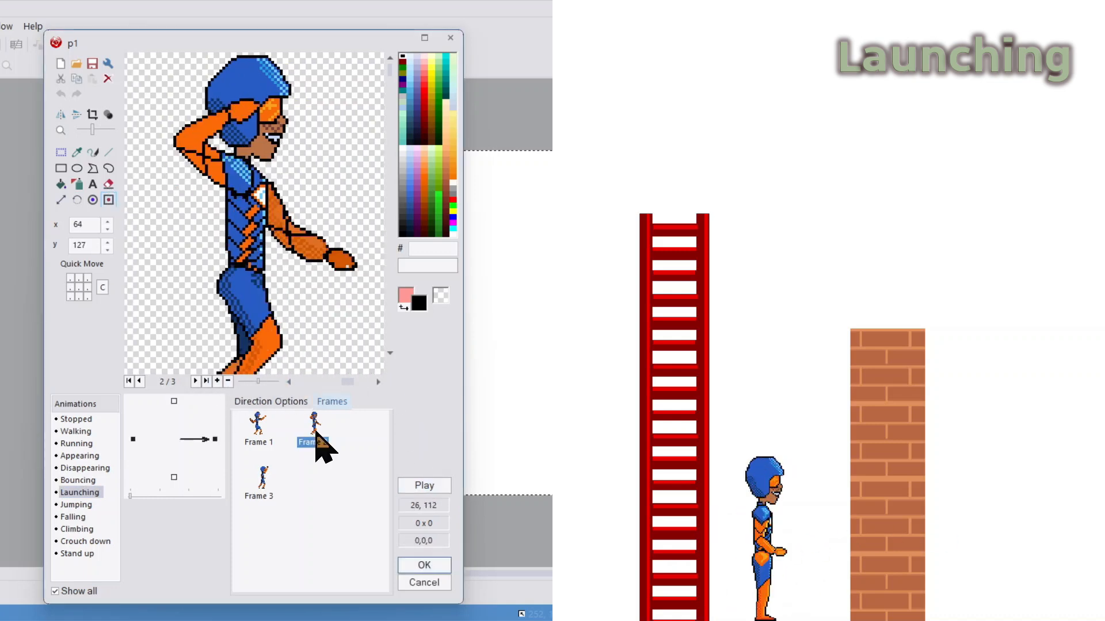
{"action": "left_click", "coordinate": [263, 478]}
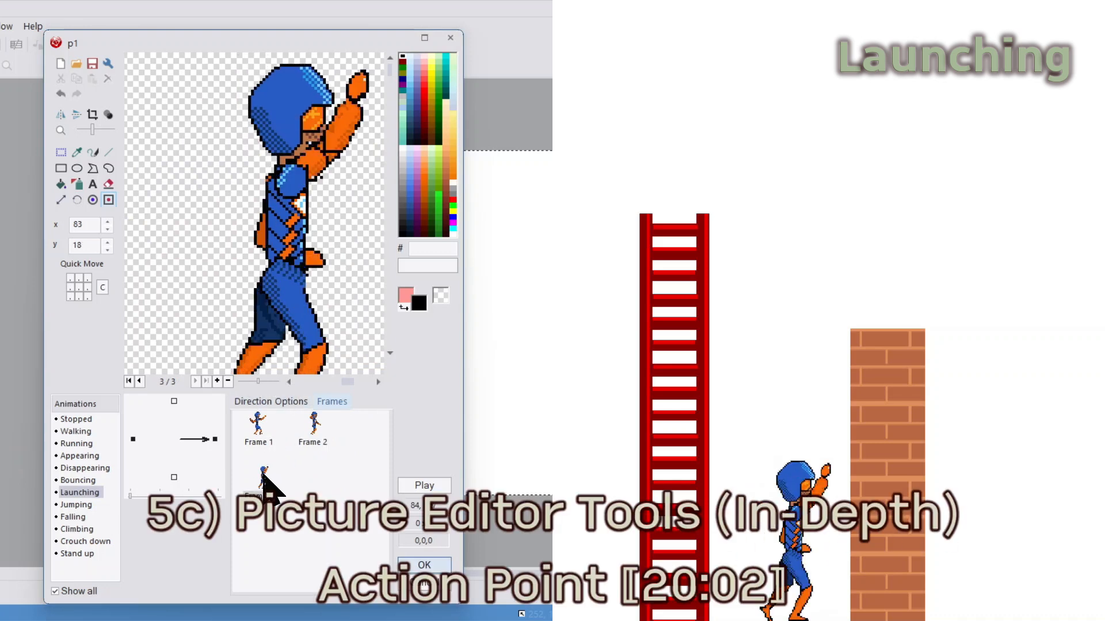
{"action": "left_click", "coordinate": [359, 93]}
- Play previews of p1's Jumping and Falling animations
{"action": "left_click", "coordinate": [76, 504]}
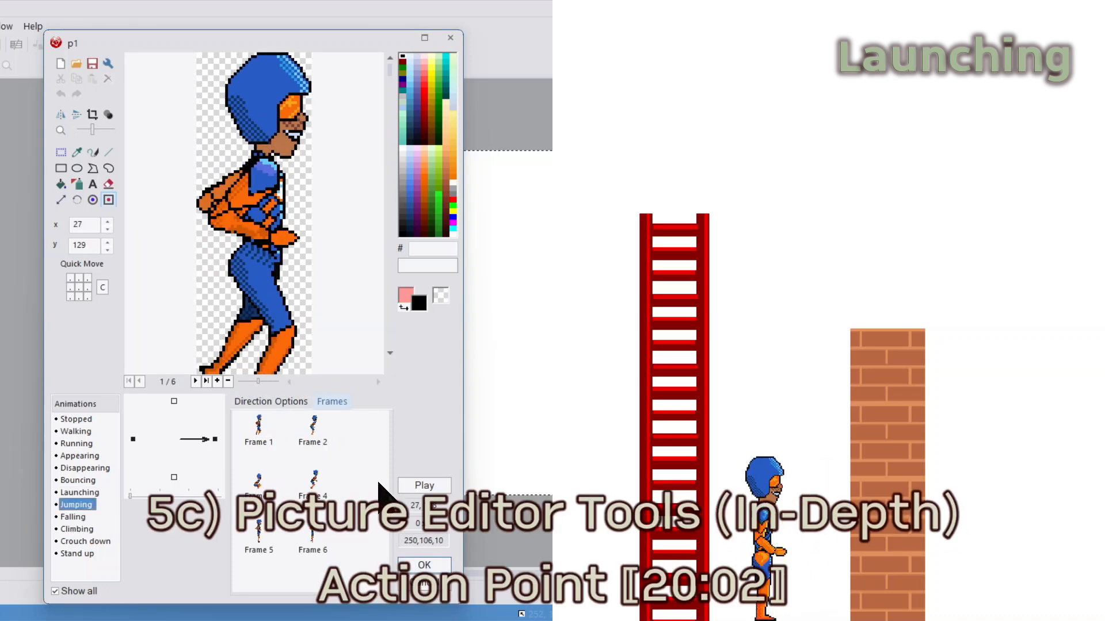
{"action": "left_click", "coordinate": [425, 486]}
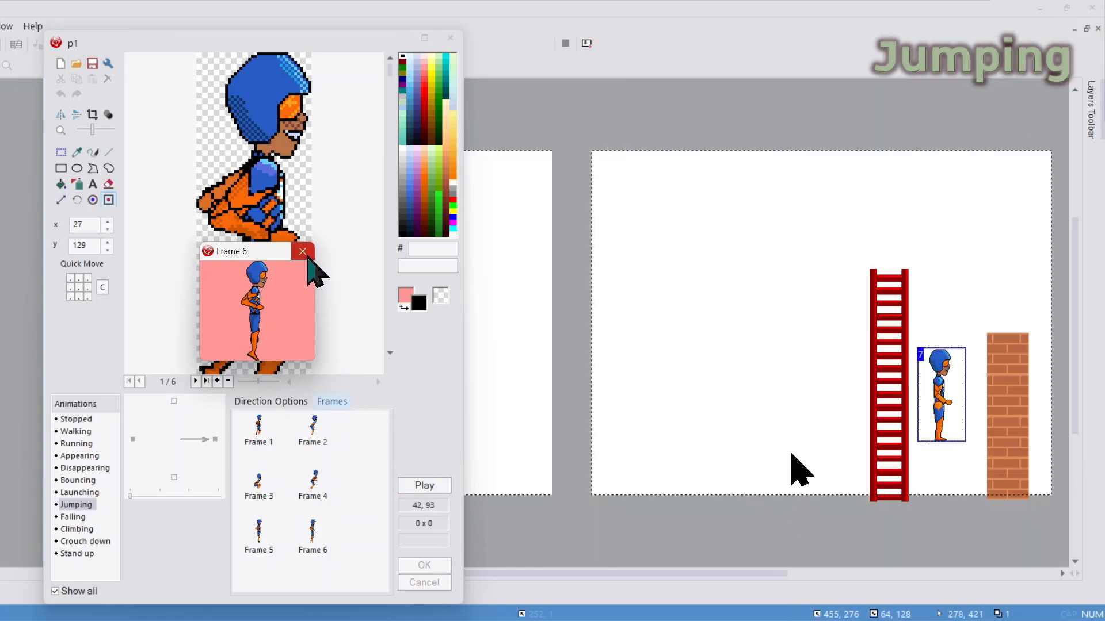
{"action": "left_click", "coordinate": [302, 251]}
{"action": "left_click", "coordinate": [73, 516]}
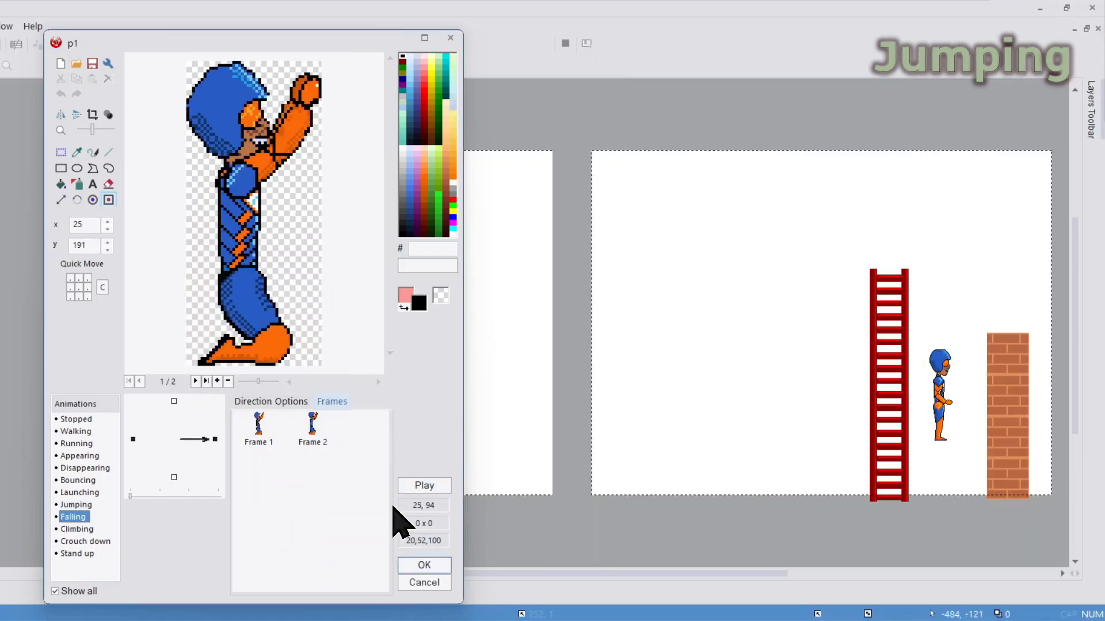
{"action": "left_click", "coordinate": [425, 486]}
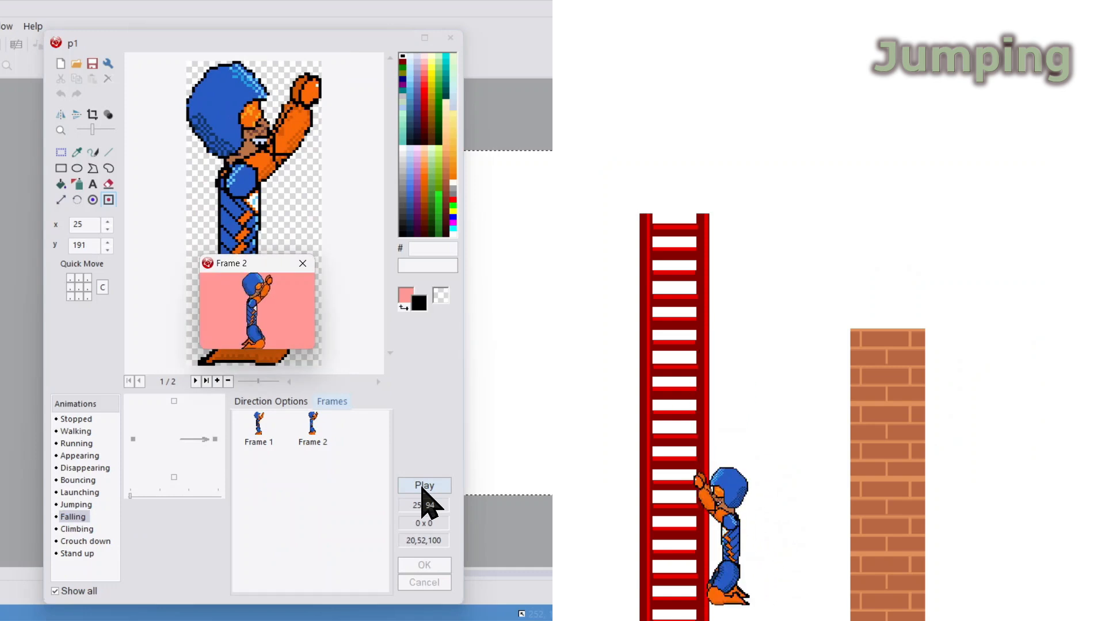
{"action": "left_click", "coordinate": [310, 269]}
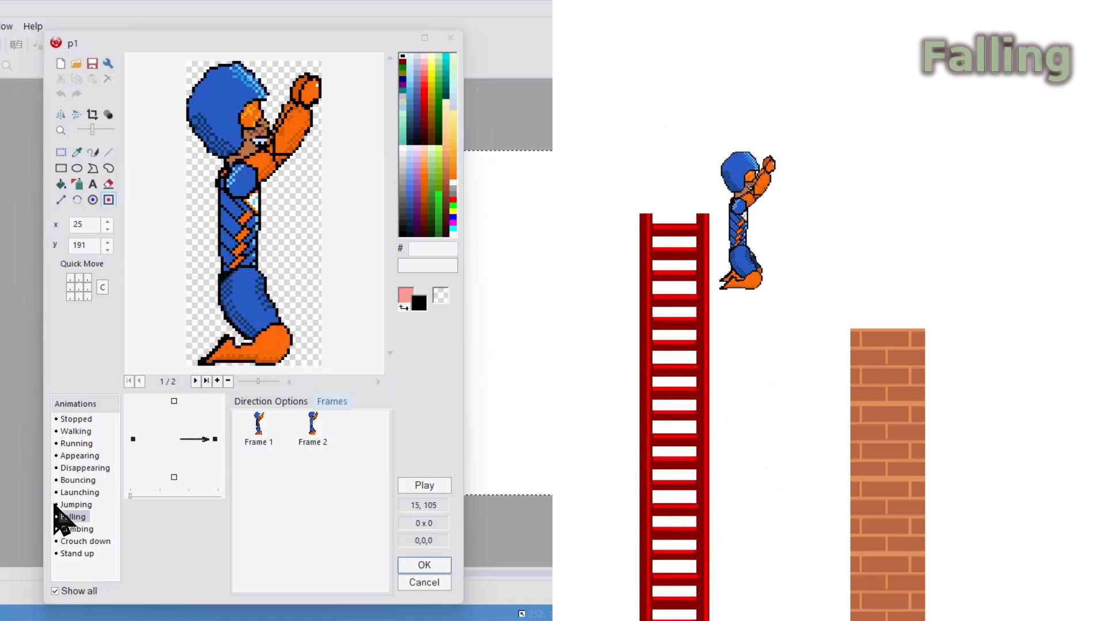
- Play previews of p1's Climbing and Crouch down animations
{"action": "left_click", "coordinate": [77, 529]}
{"action": "left_click", "coordinate": [435, 485]}
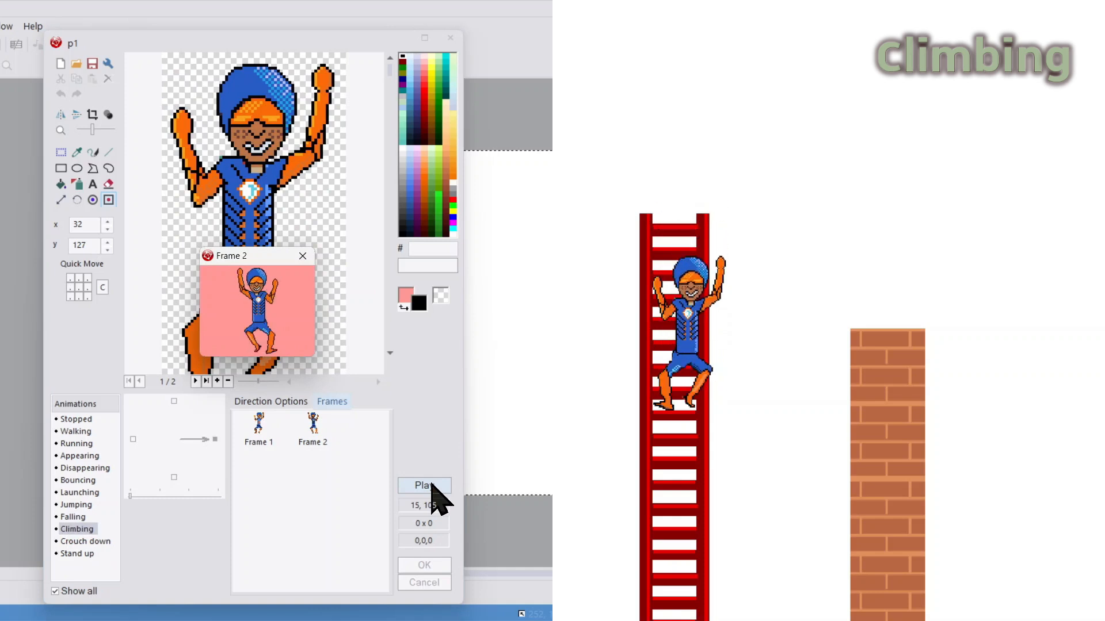
{"action": "left_click", "coordinate": [311, 261]}
{"action": "left_click", "coordinate": [101, 541]}
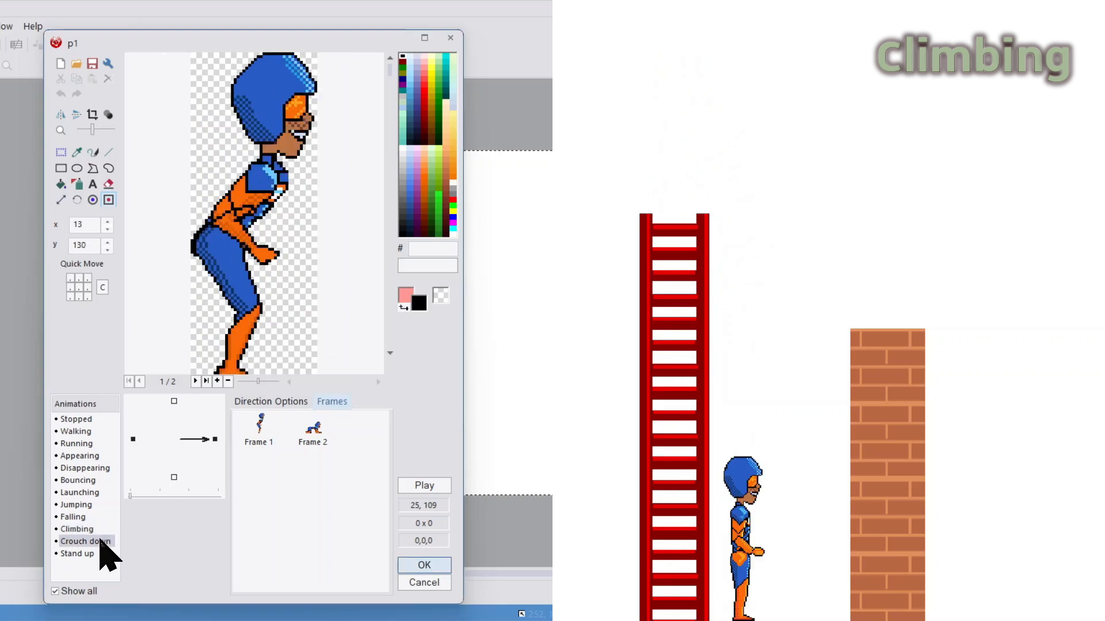
{"action": "left_click", "coordinate": [437, 488]}
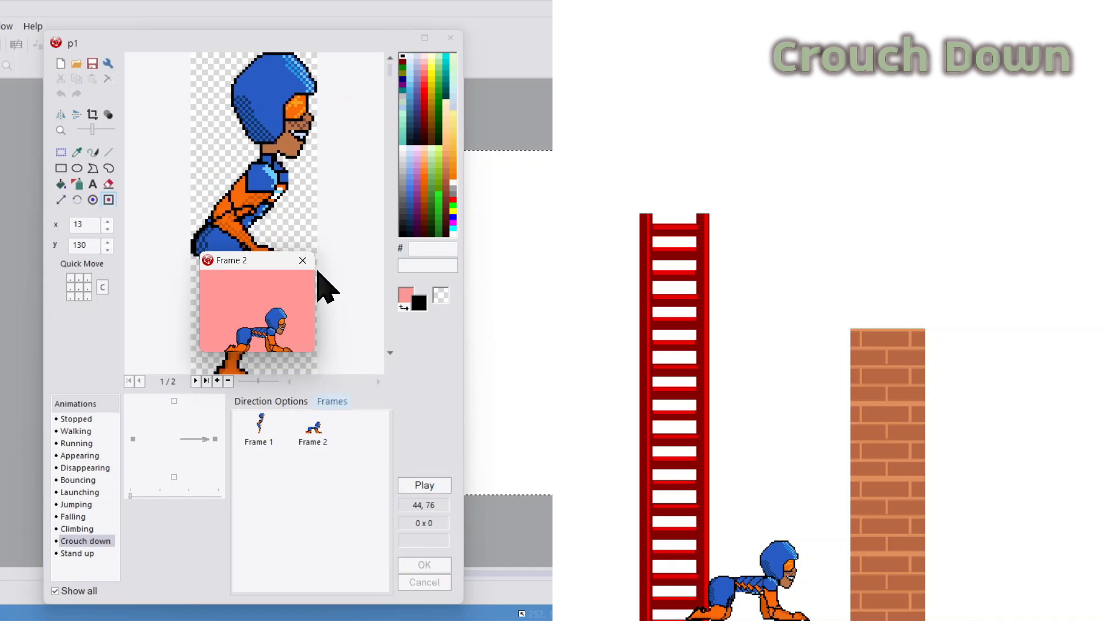
{"action": "left_click", "coordinate": [311, 263]}
- Play a preview of p1's Stand up animation
{"action": "left_click", "coordinate": [78, 554]}
{"action": "left_click", "coordinate": [421, 486]}
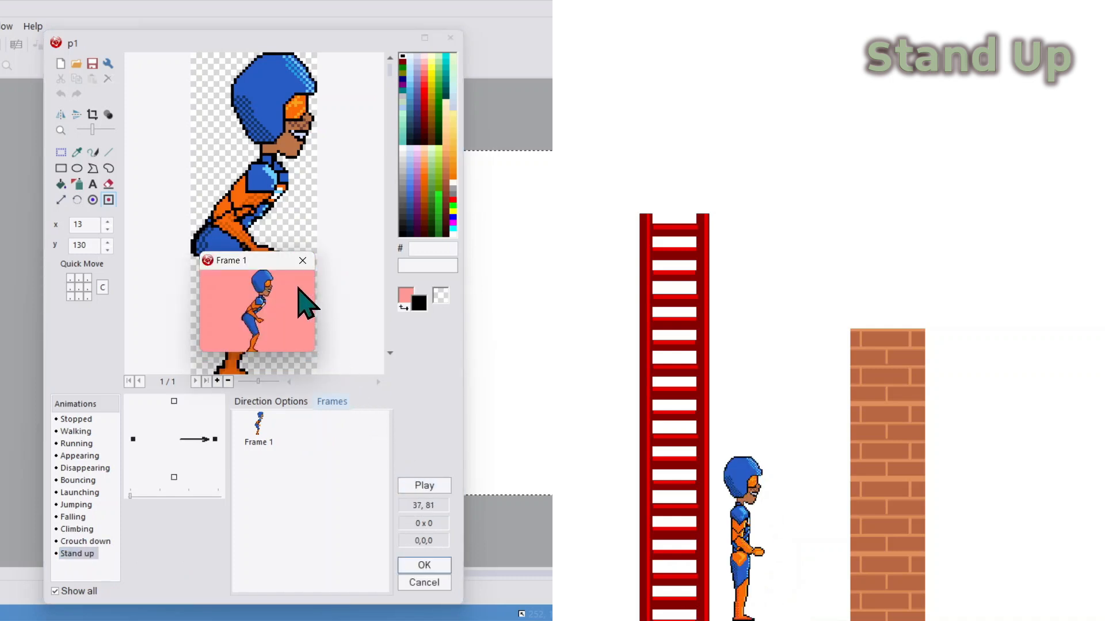
{"action": "left_click", "coordinate": [302, 261]}
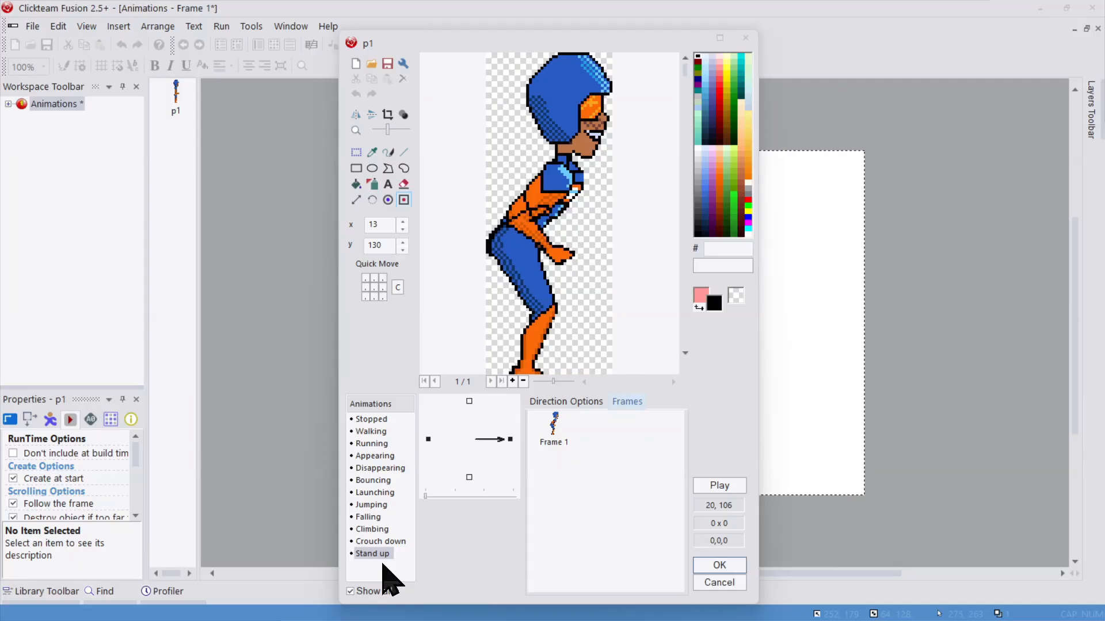
- Add a new animation named Crawling to p1's animation list
{"action": "right_click", "coordinate": [383, 566]}
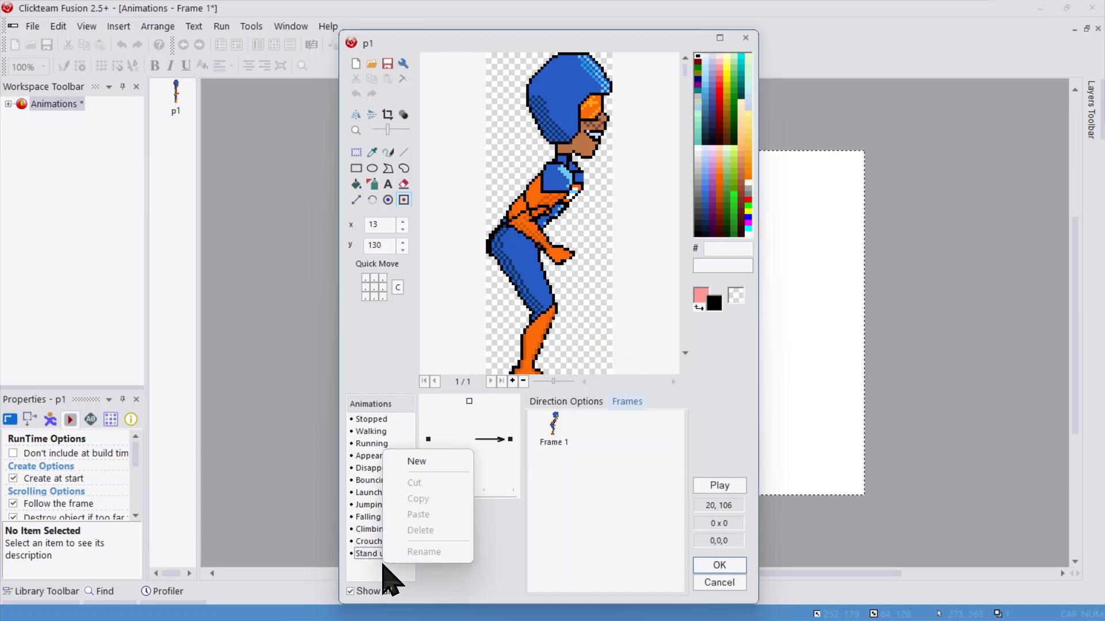
{"action": "left_click", "coordinate": [421, 461]}
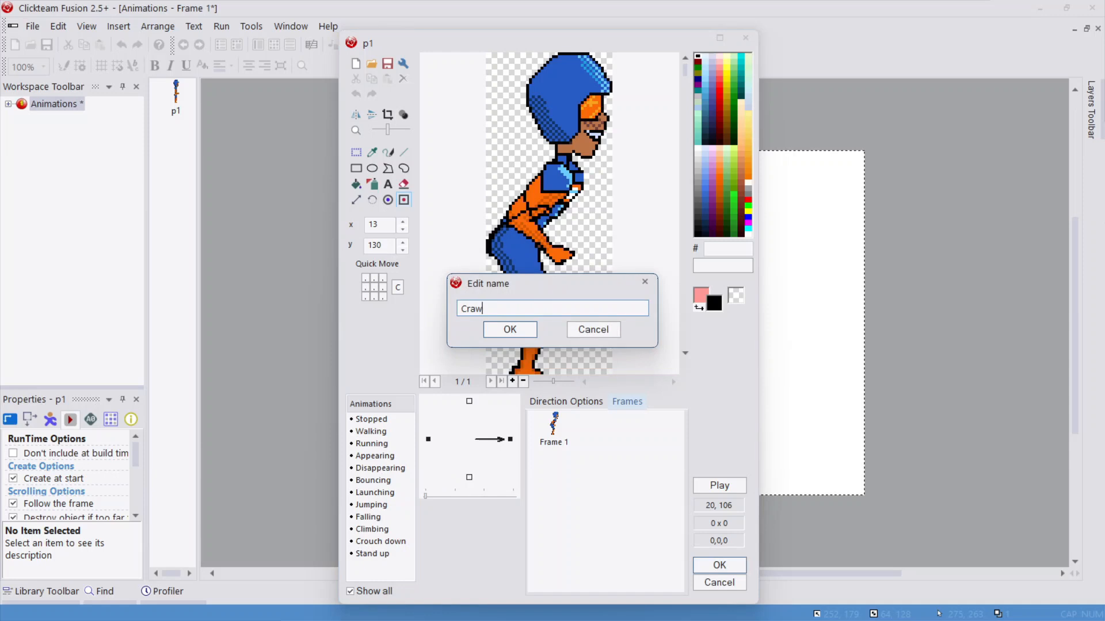
{"action": "key", "text": "Return"}
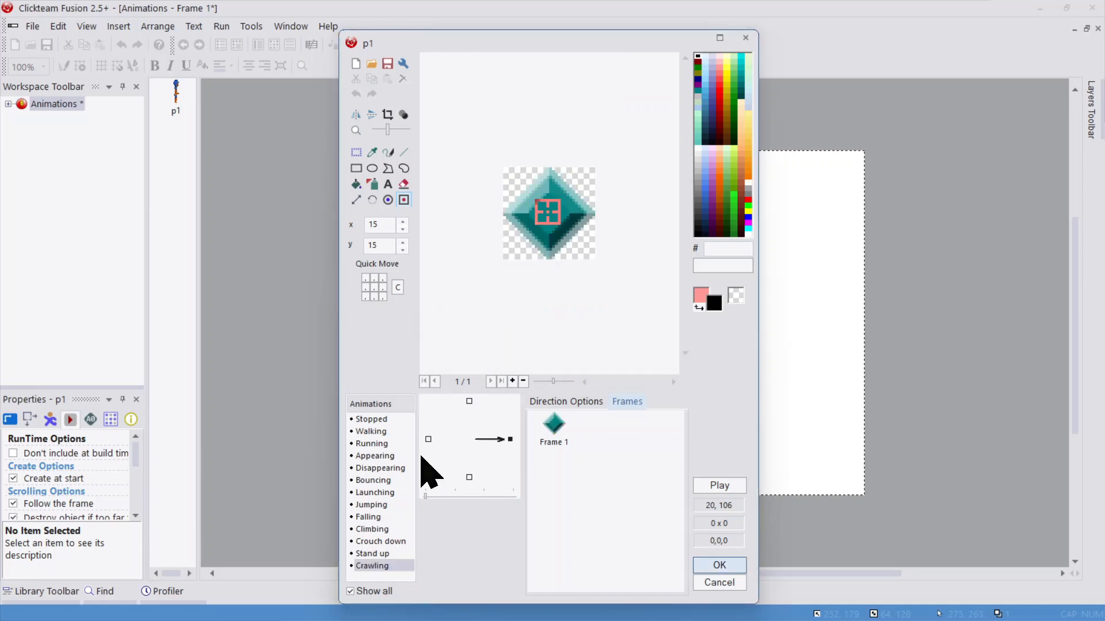
- Paste the copied crawling animation into p1's Crawling animation and play a preview of it
{"action": "right_click", "coordinate": [387, 558]}
{"action": "left_click", "coordinate": [431, 514]}
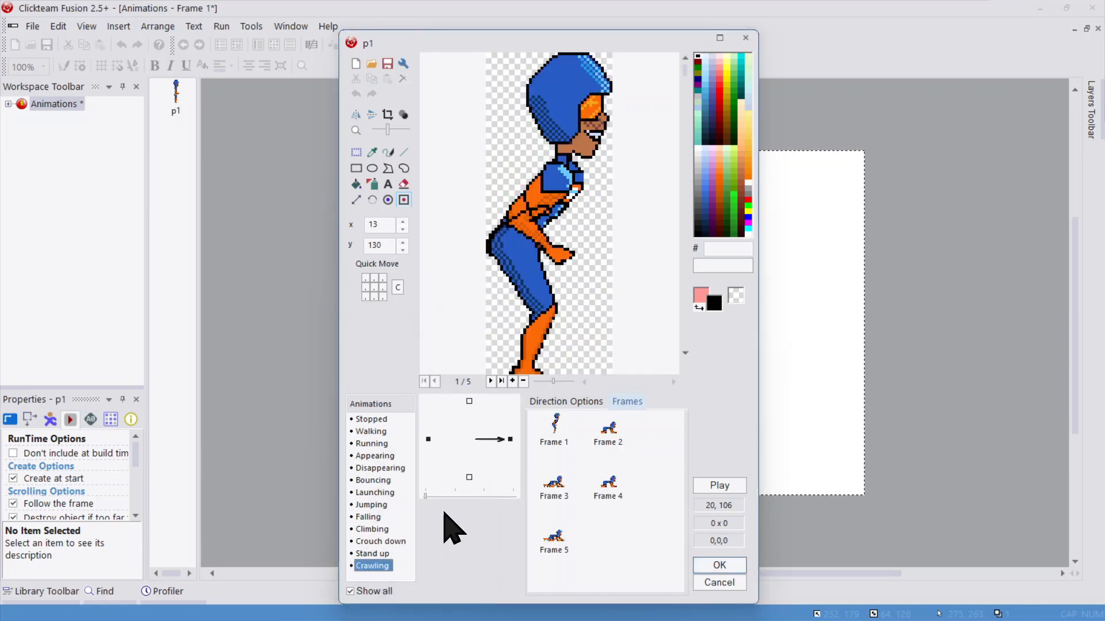
{"action": "left_click", "coordinate": [726, 482]}
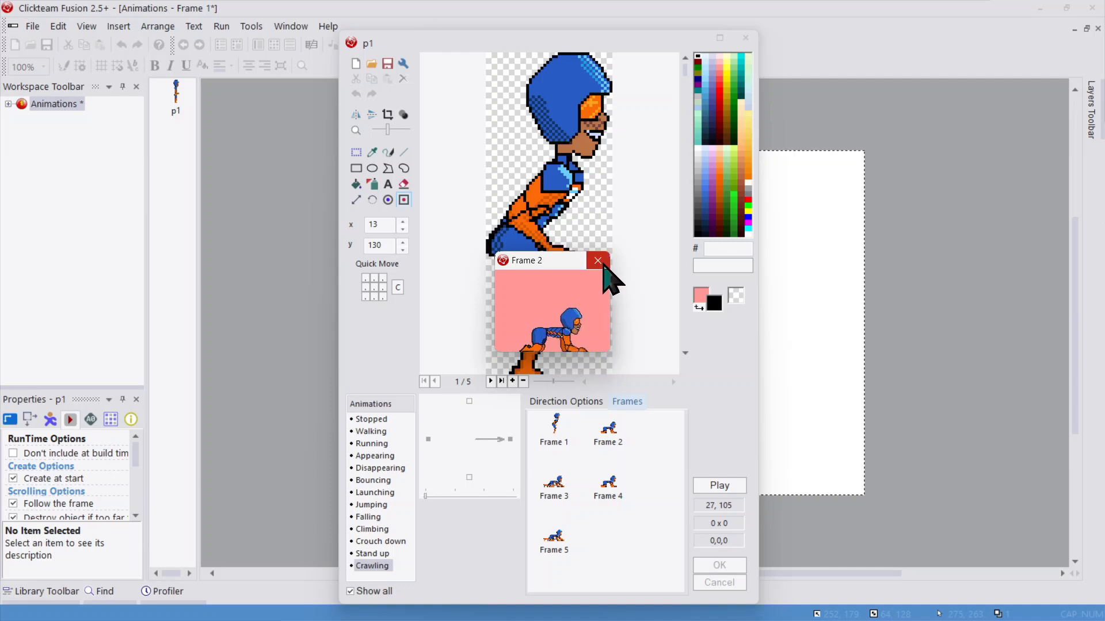
- Open the change-animation-sequence action for p1 in the brick wall collision event and examine the available animations
{"action": "right_click", "coordinate": [863, 316]}
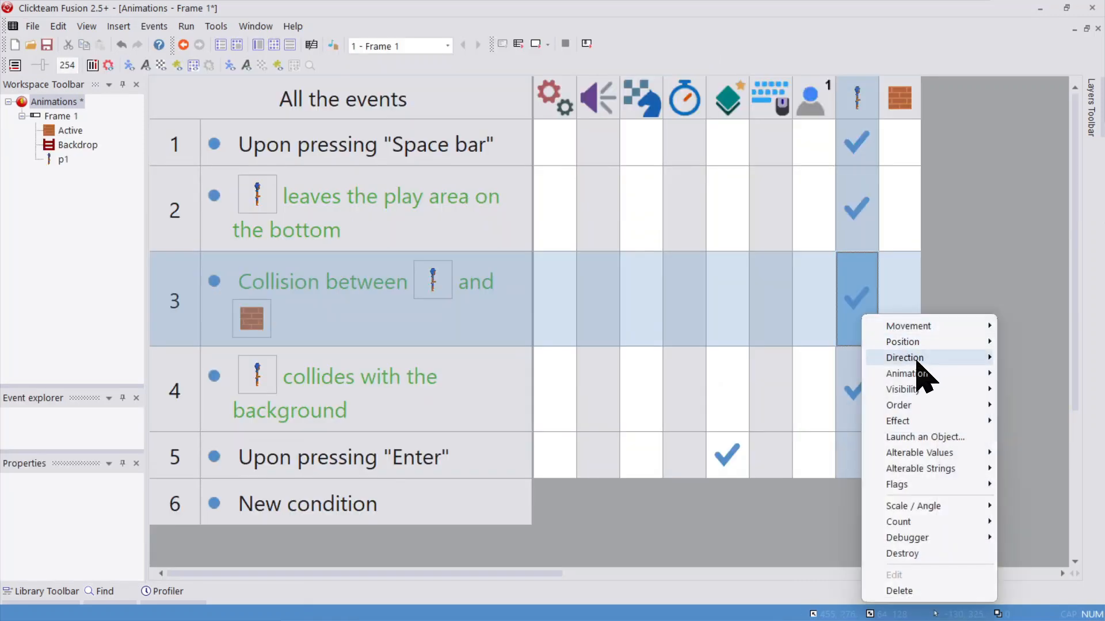
{"action": "mouse_move", "coordinate": [915, 374]}
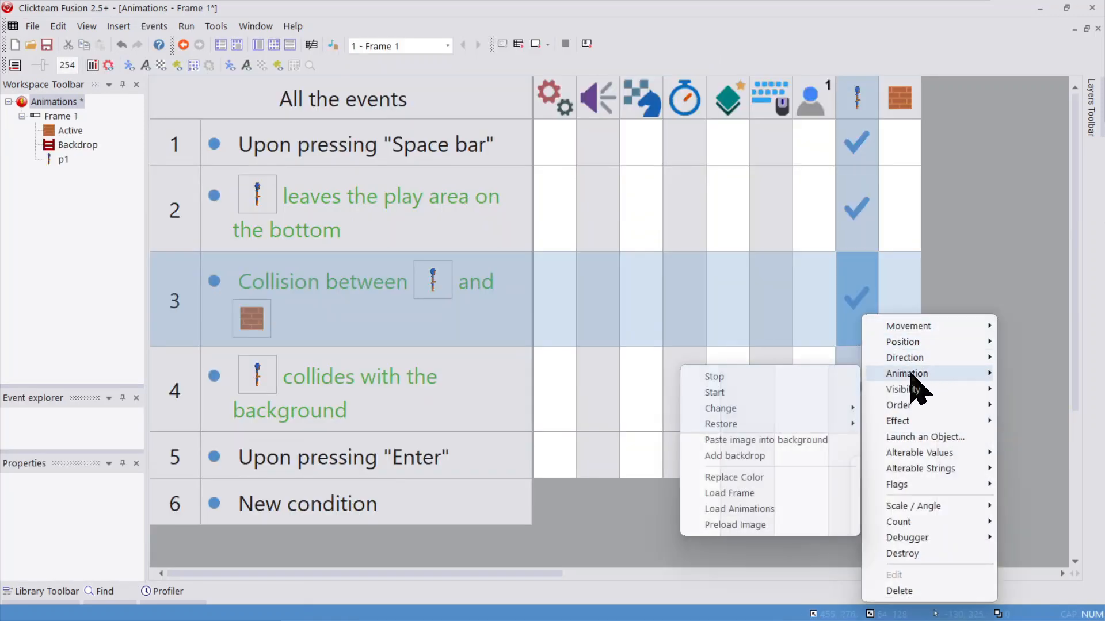
{"action": "mouse_move", "coordinate": [835, 408]}
{"action": "left_click", "coordinate": [661, 412]}
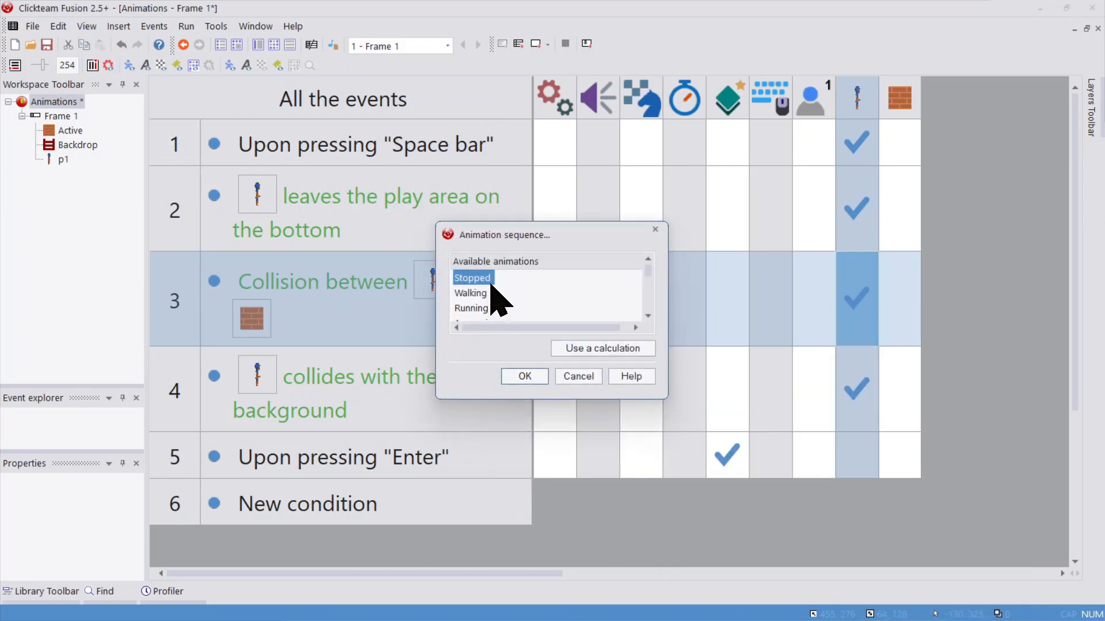
{"action": "scroll", "coordinate": [488, 294], "scroll_direction": "down", "scroll_amount": 2}
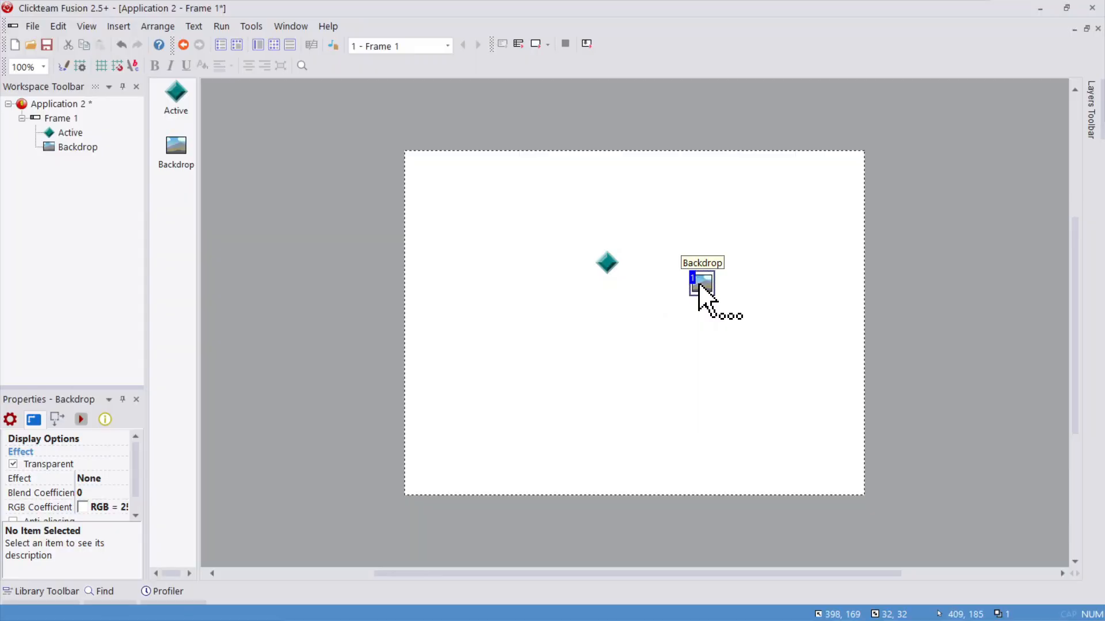
- Replace the Backdrop's picture with the imported explosion.gif, using black as the transparent color, and accept the edit
{"action": "right_click", "coordinate": [698, 285]}
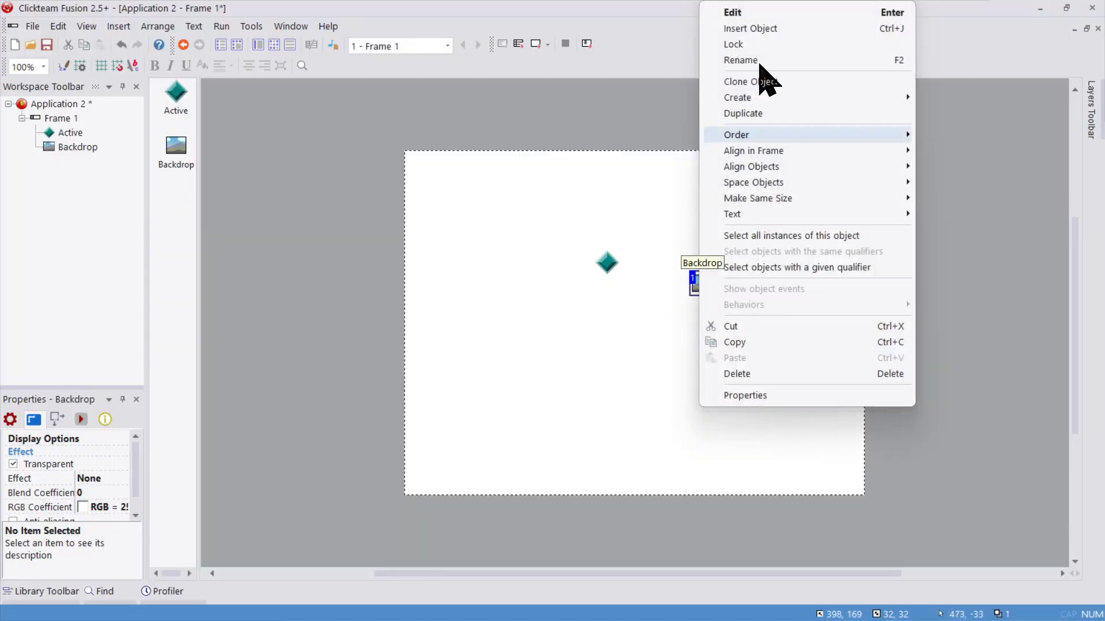
{"action": "left_click", "coordinate": [742, 13]}
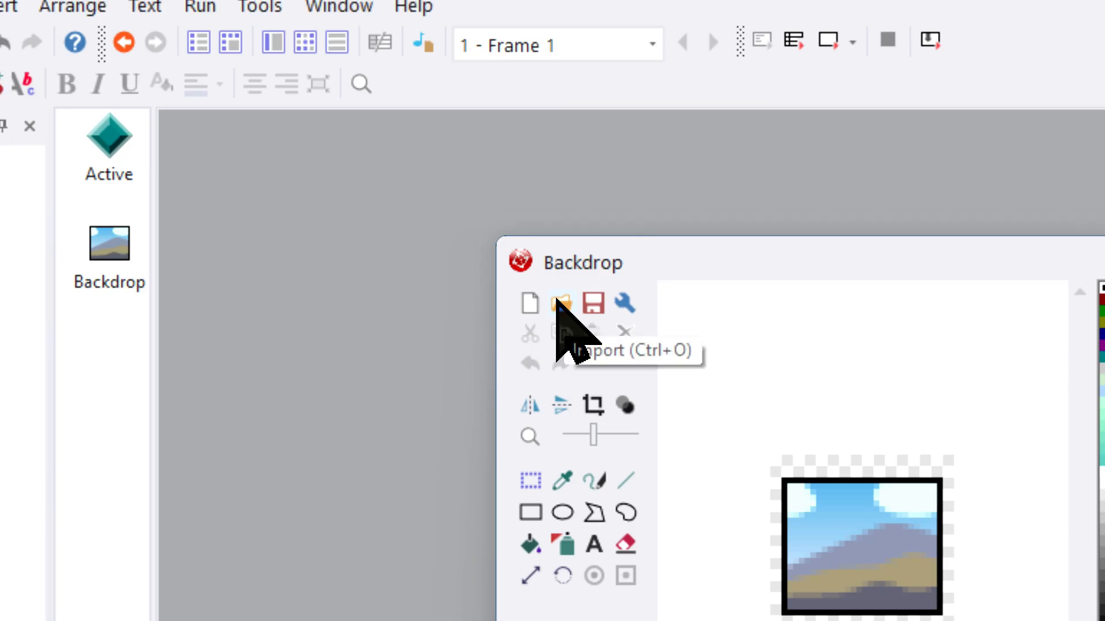
{"action": "left_click", "coordinate": [559, 303]}
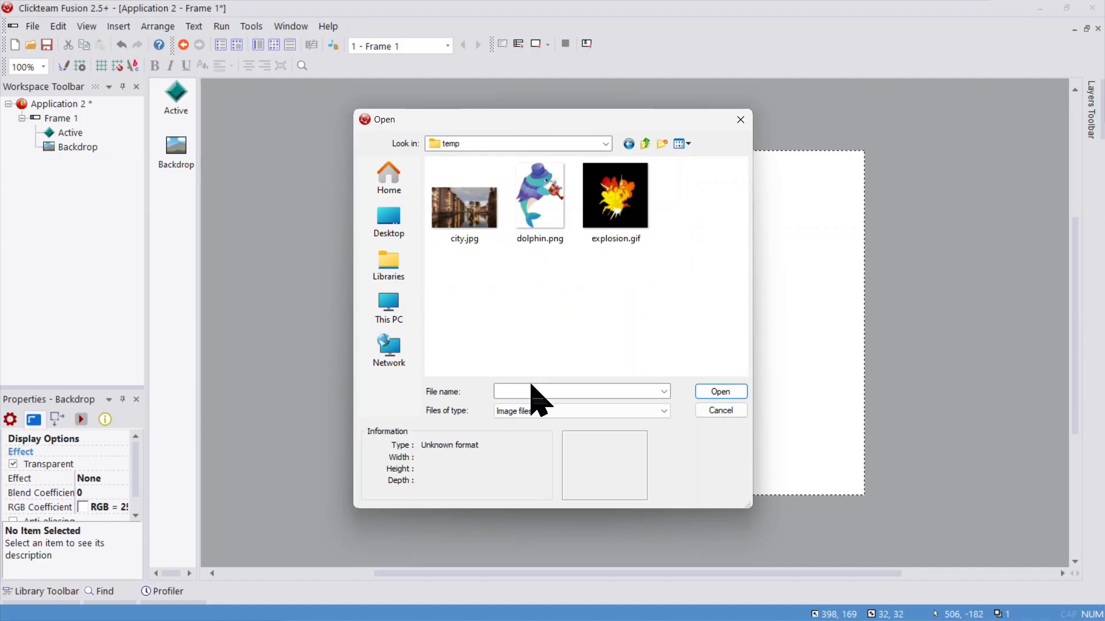
{"action": "left_click", "coordinate": [547, 412]}
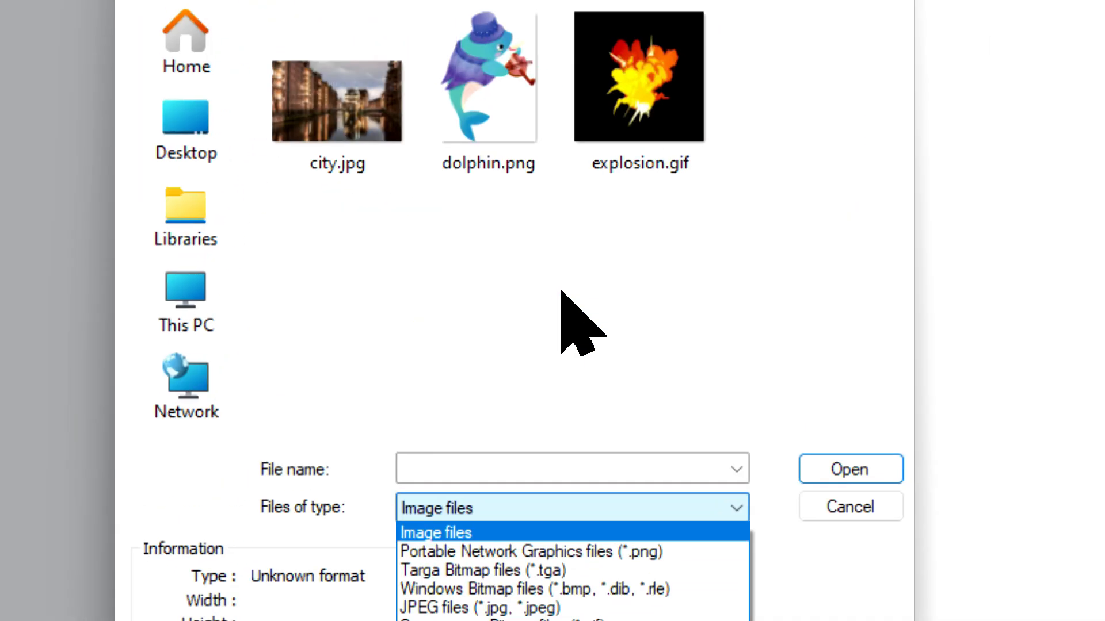
{"action": "left_click", "coordinate": [561, 291]}
{"action": "double_click", "coordinate": [634, 115]}
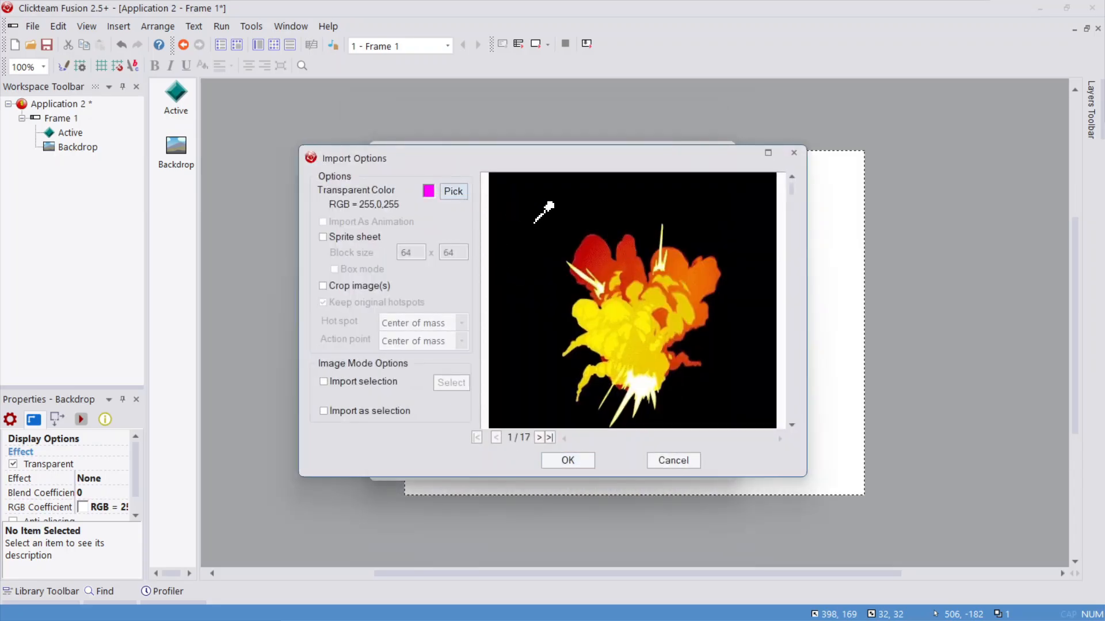
{"action": "left_click", "coordinate": [567, 460]}
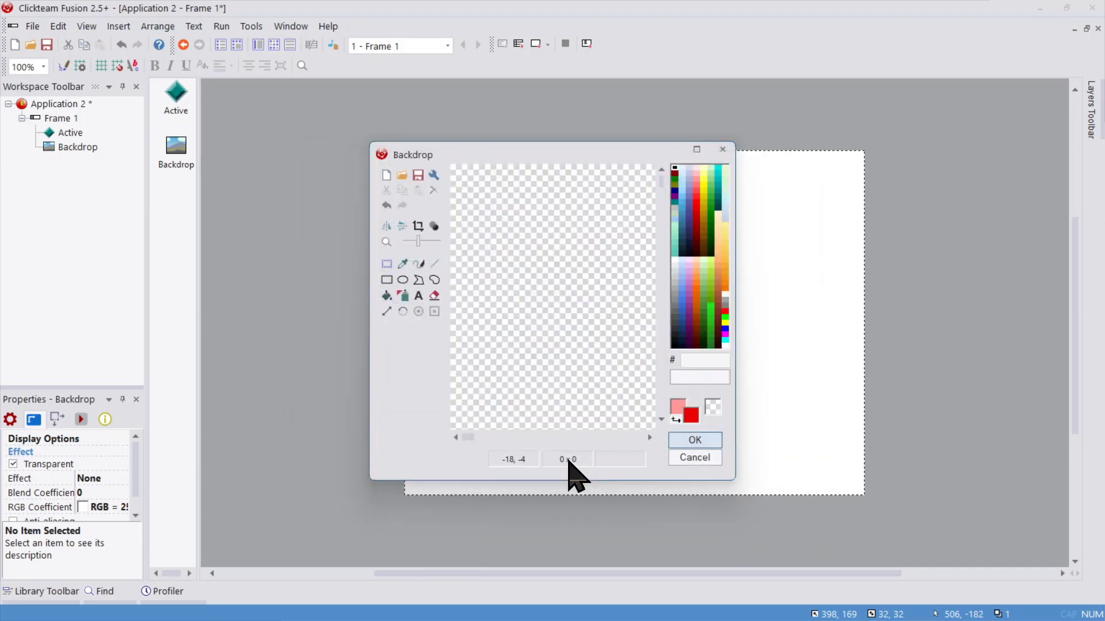
{"action": "left_click", "coordinate": [688, 441]}
- Move the explosion Backdrop over to the frame's left edge and select the Active object
{"action": "left_click_drag", "start_coordinate": [822, 430], "coordinate": [444, 363]}
{"action": "left_click", "coordinate": [604, 263]}
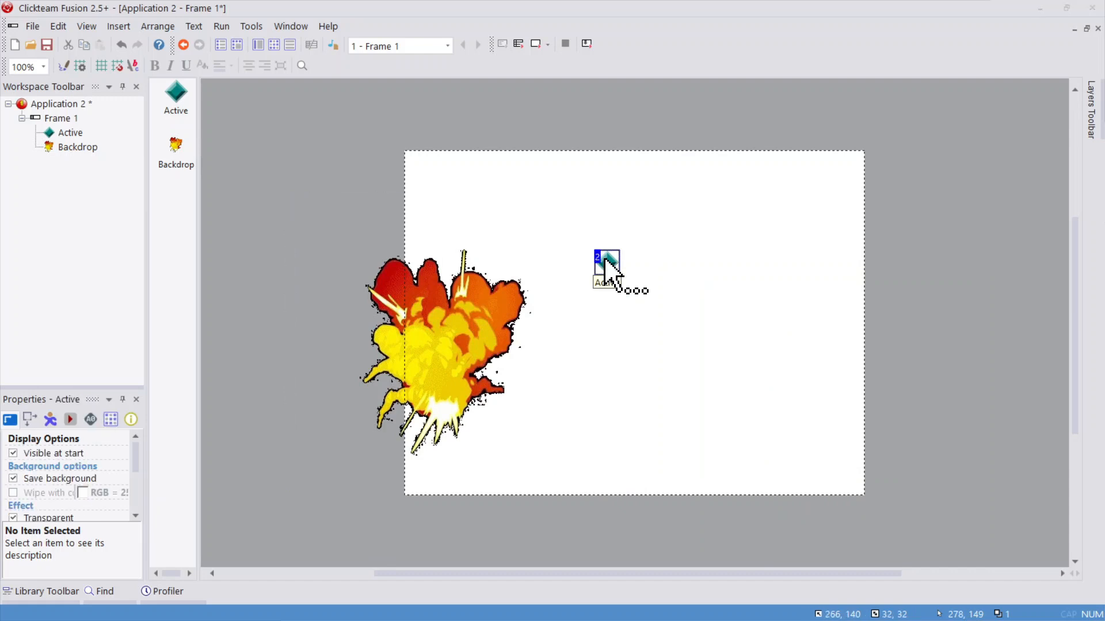
- Replace the Active object's image with the imported dolphin violinist picture, accept the edit, and move the object up in the frame
{"action": "double_click", "coordinate": [600, 263]}
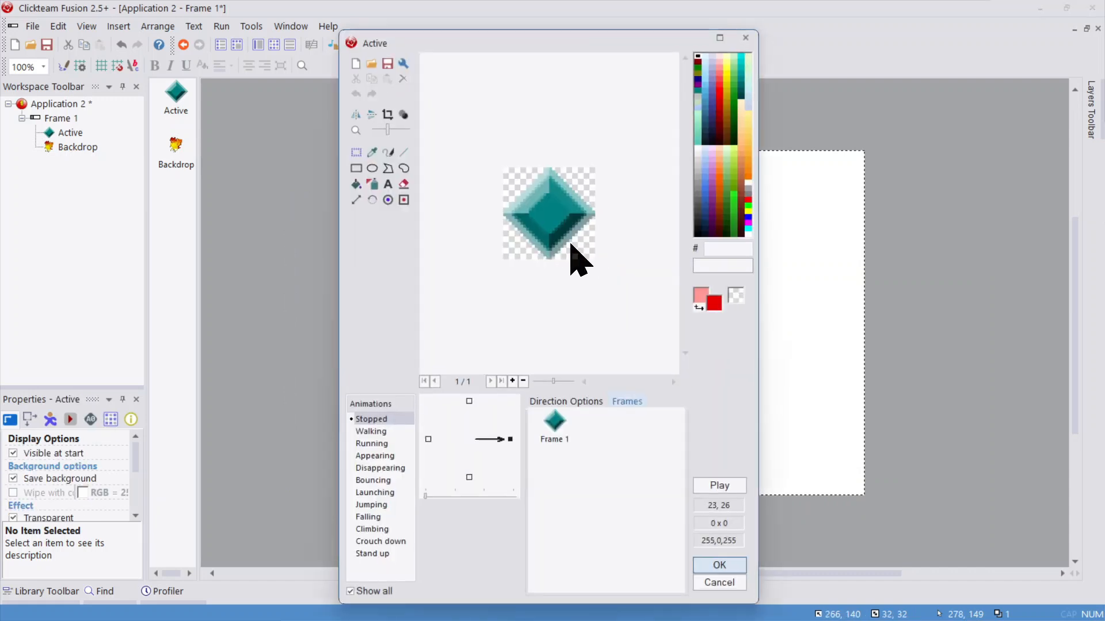
{"action": "left_click", "coordinate": [371, 63]}
{"action": "double_click", "coordinate": [556, 301]}
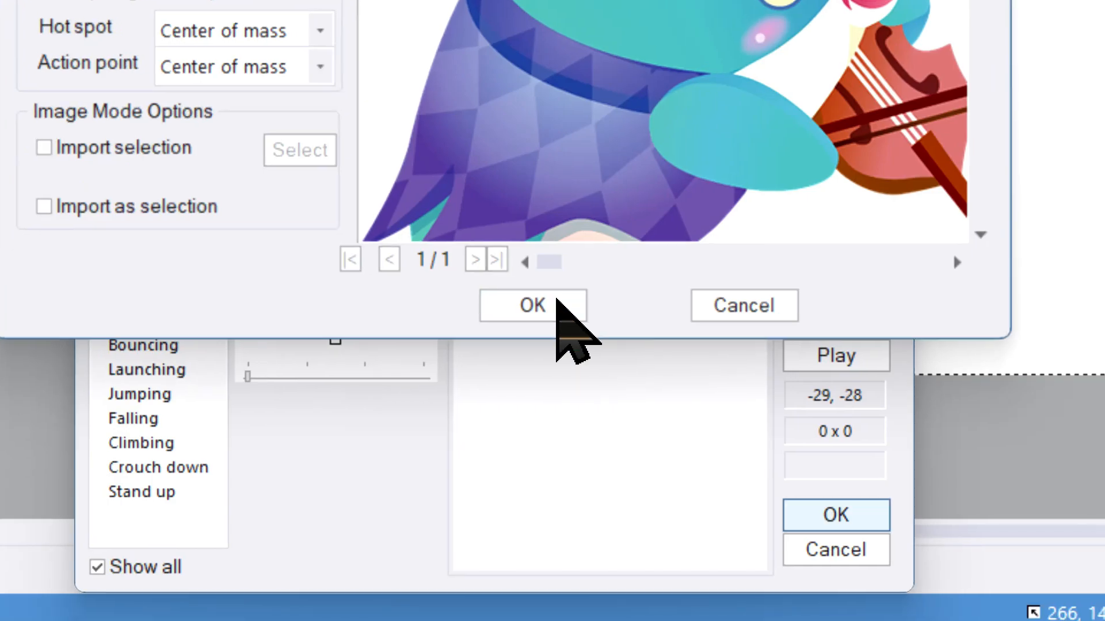
{"action": "left_click", "coordinate": [533, 305]}
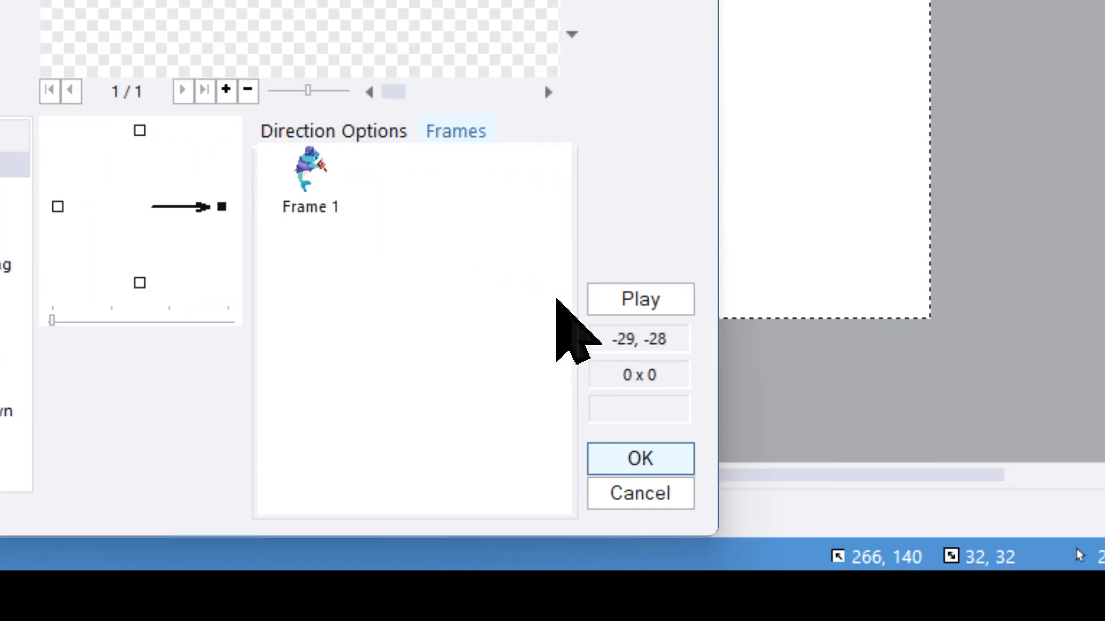
{"action": "key", "text": "Return"}
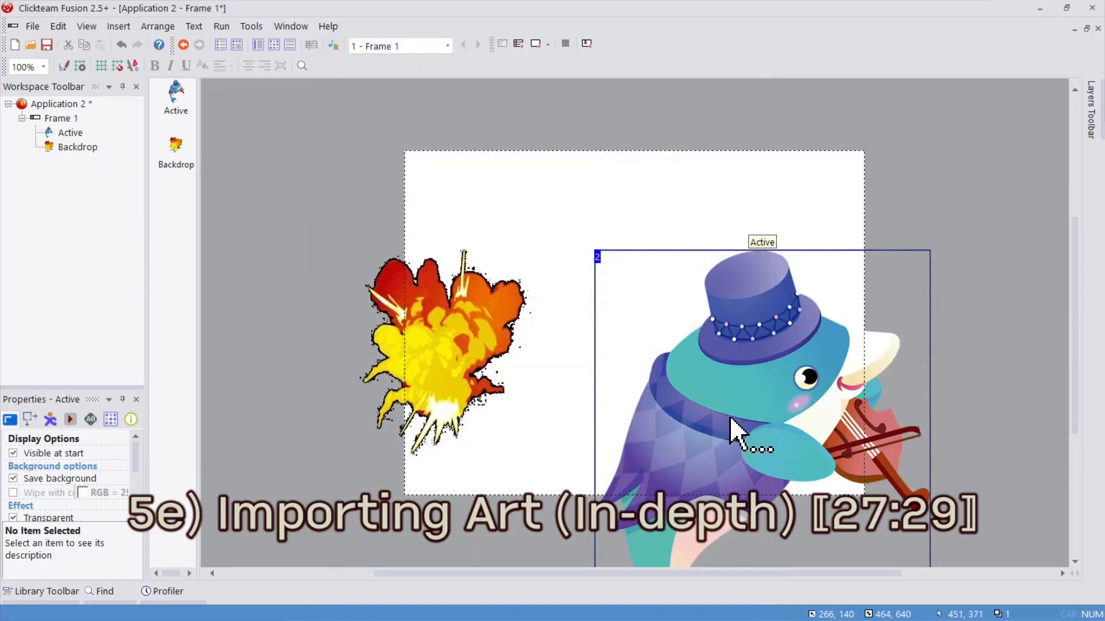
{"action": "left_click_drag", "start_coordinate": [731, 419], "coordinate": [754, 285]}
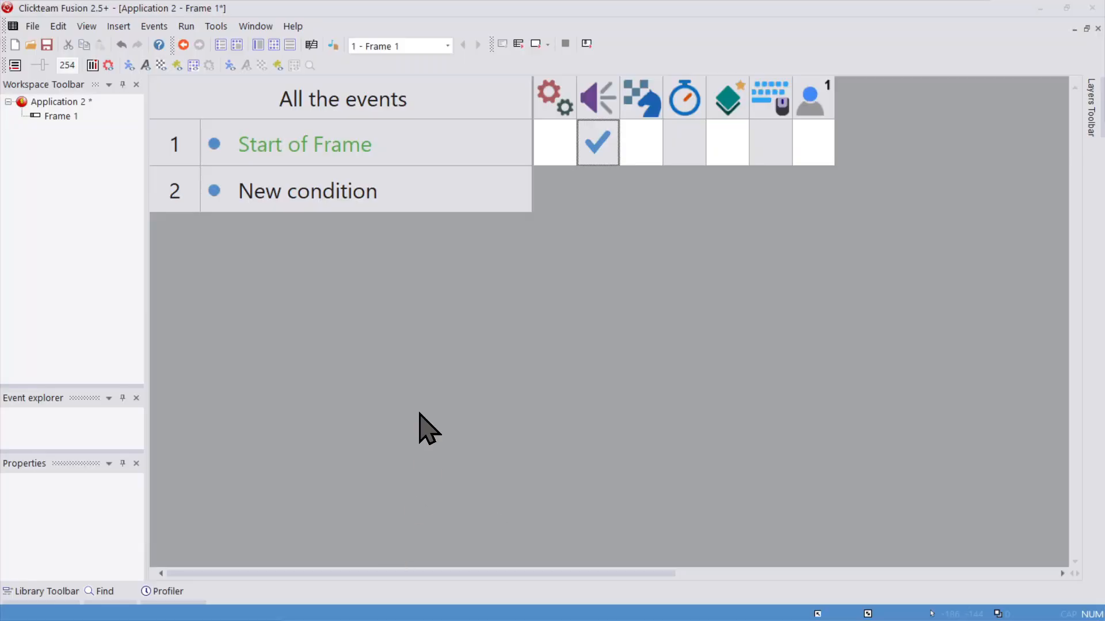
- Delete the sound action from the Start of Frame event and return to the frame editor
{"action": "left_click", "coordinate": [587, 158]}
{"action": "key", "text": "Delete"}
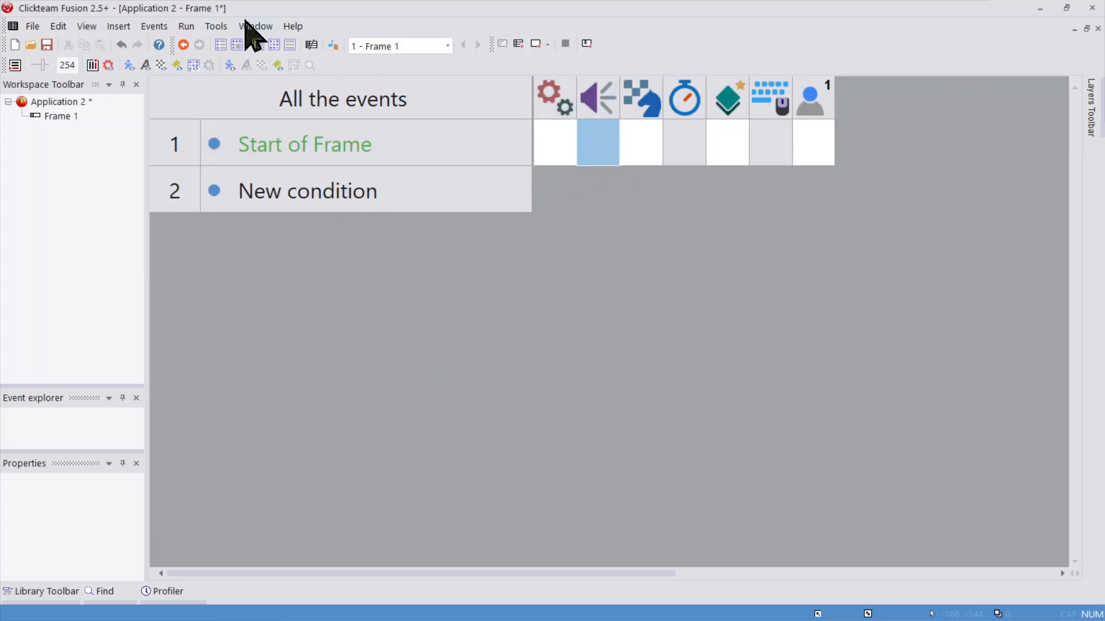
{"action": "left_click", "coordinate": [270, 45]}
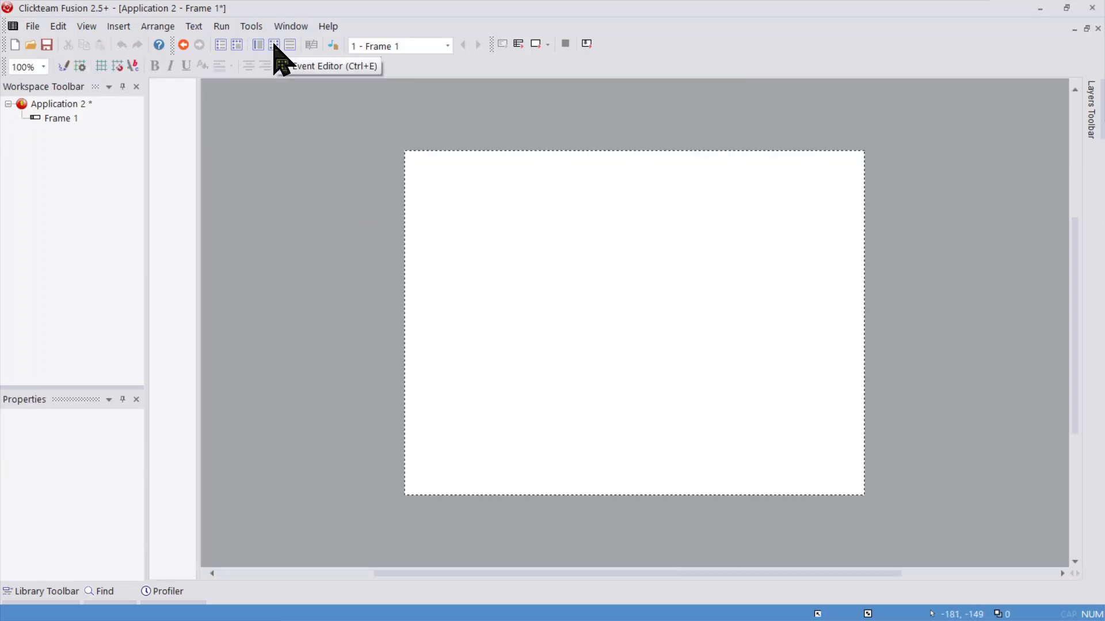
- Browse the complete list of object types available for a new object and close it without adding any
{"action": "double_click", "coordinate": [305, 197]}
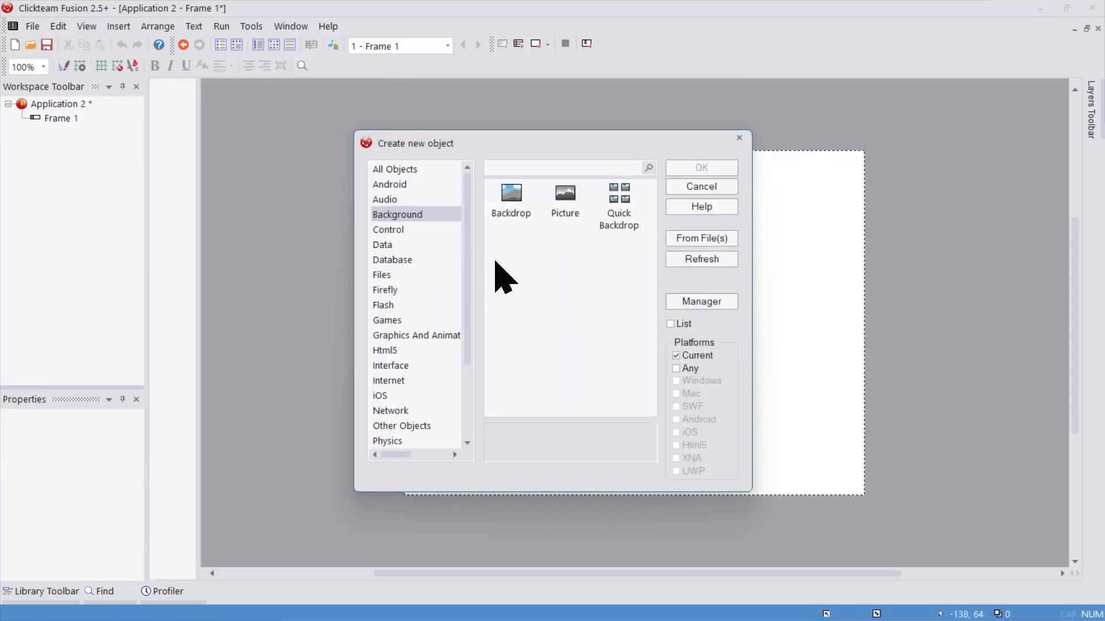
{"action": "left_click", "coordinate": [402, 169]}
{"action": "scroll", "coordinate": [577, 280], "scroll_direction": "down", "scroll_amount": 10}
{"action": "scroll", "coordinate": [586, 297], "scroll_direction": "down", "scroll_amount": 15}
{"action": "left_click", "coordinate": [708, 186]}
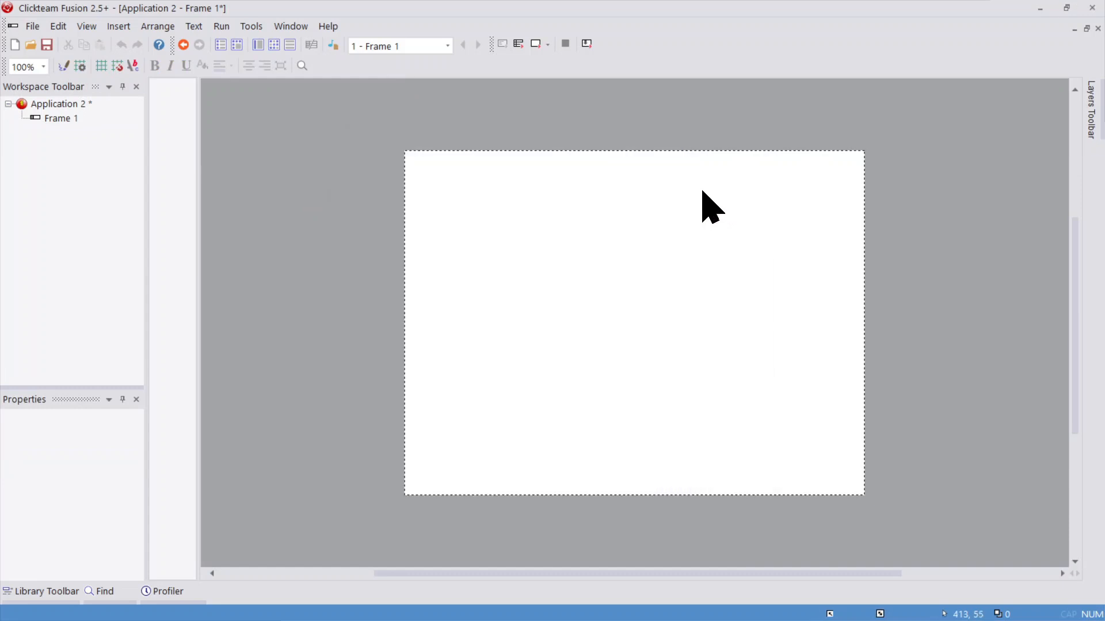
- Add a Play Music action to the Start of Frame event using the file Queen - Bohemian Rhapsody.mid
{"action": "left_click", "coordinate": [276, 46]}
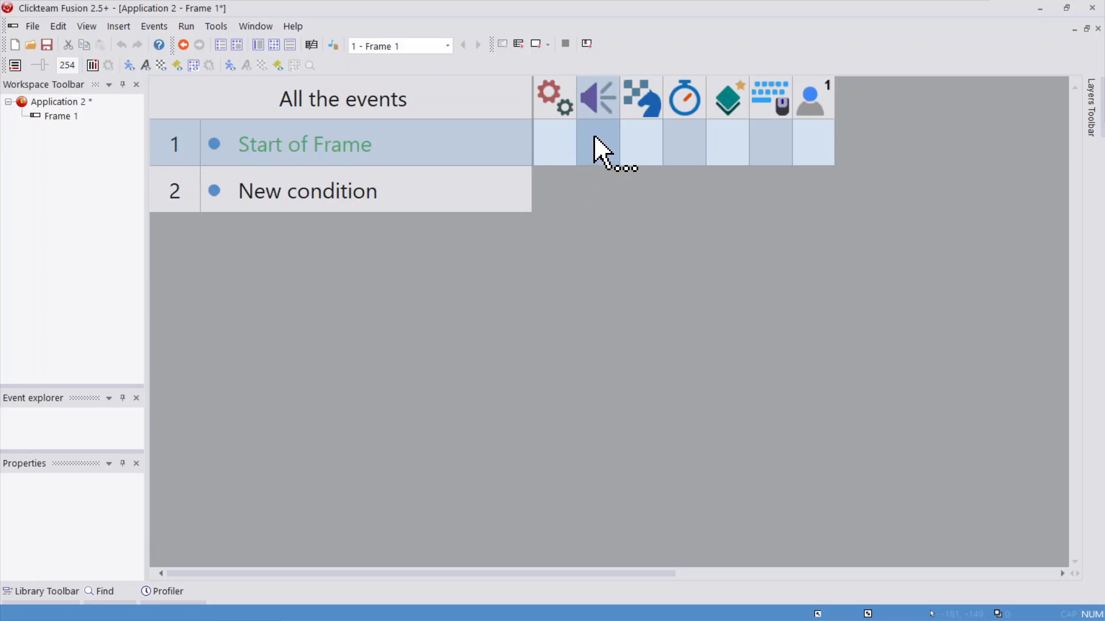
{"action": "left_click", "coordinate": [590, 152]}
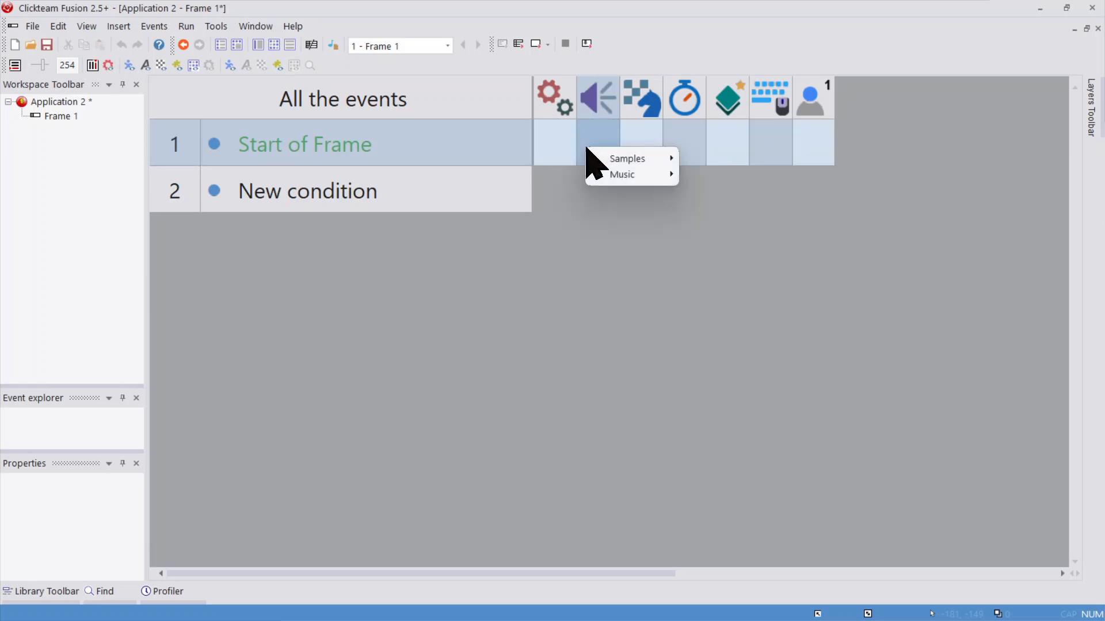
{"action": "mouse_move", "coordinate": [601, 176]}
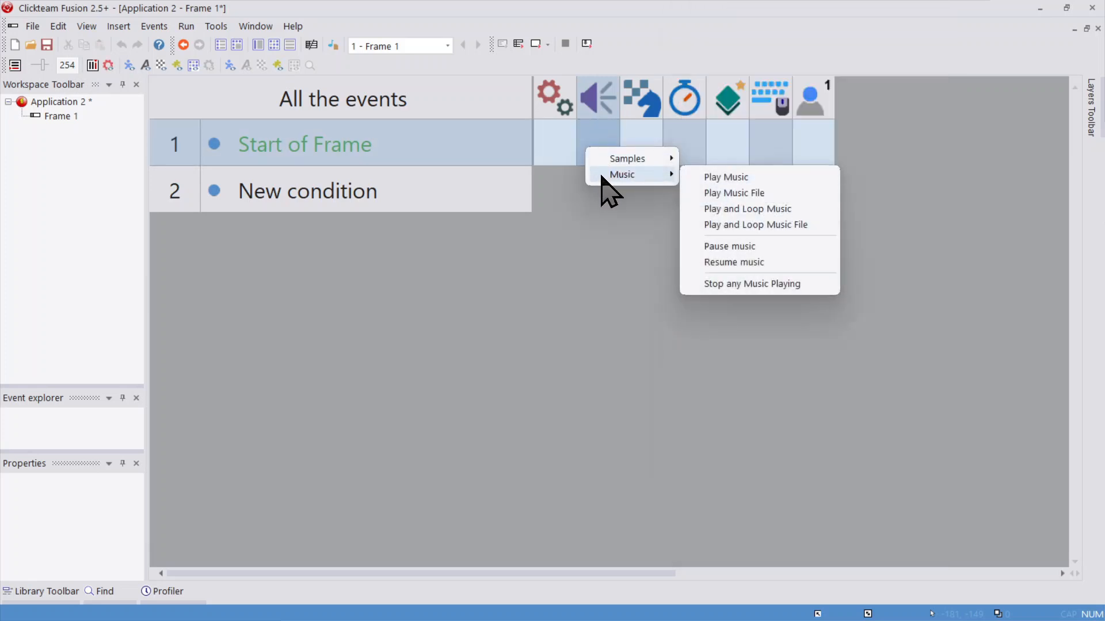
{"action": "left_click", "coordinate": [710, 177]}
{"action": "left_click", "coordinate": [578, 427]}
{"action": "left_click", "coordinate": [485, 183]}
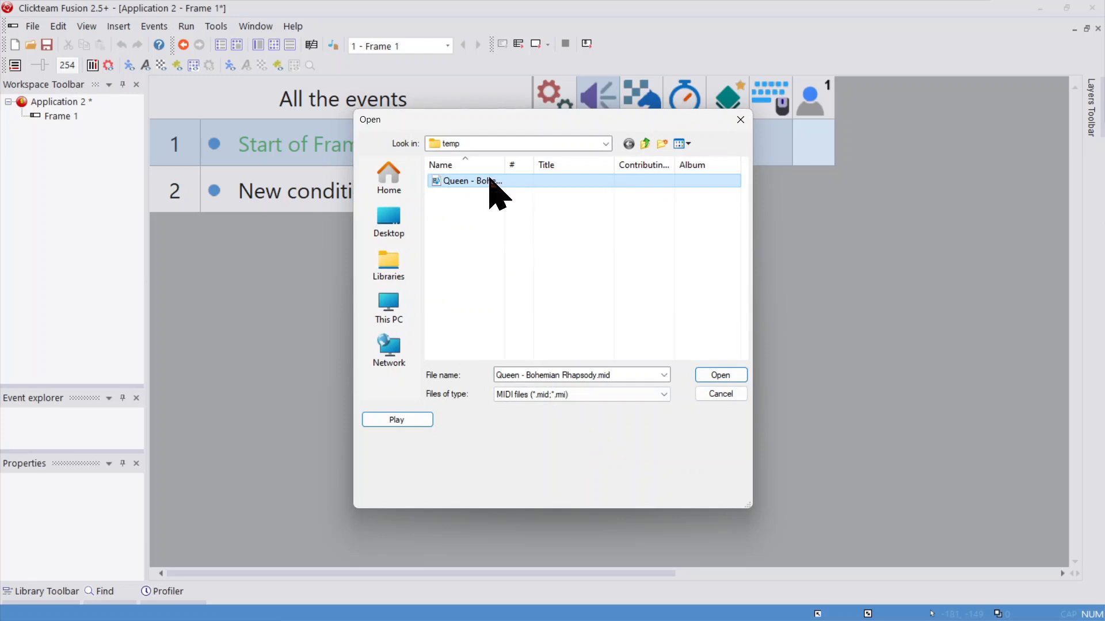
{"action": "double_click", "coordinate": [489, 181]}
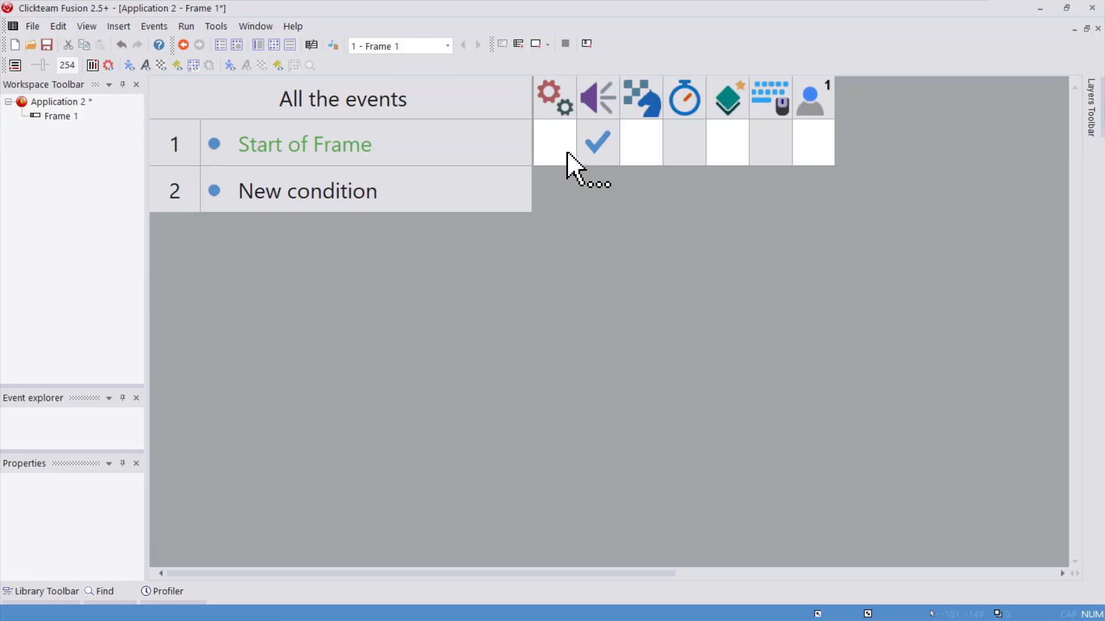
- Run the application to test the MIDI music and close its window
{"action": "left_click", "coordinate": [186, 26]}
{"action": "left_click", "coordinate": [201, 63]}
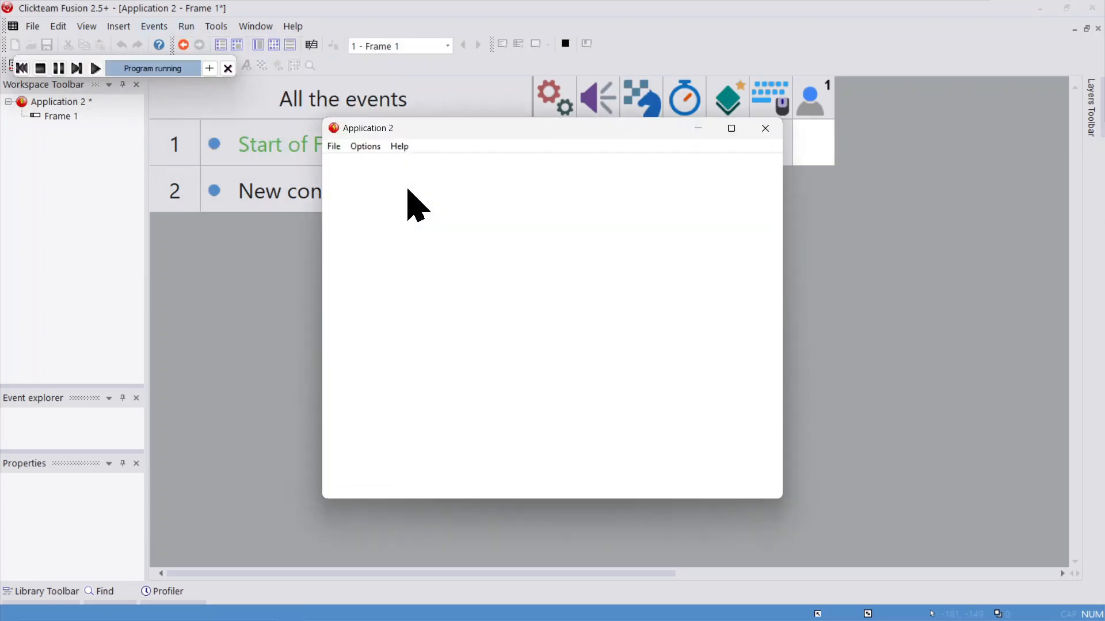
{"action": "left_click", "coordinate": [769, 137]}
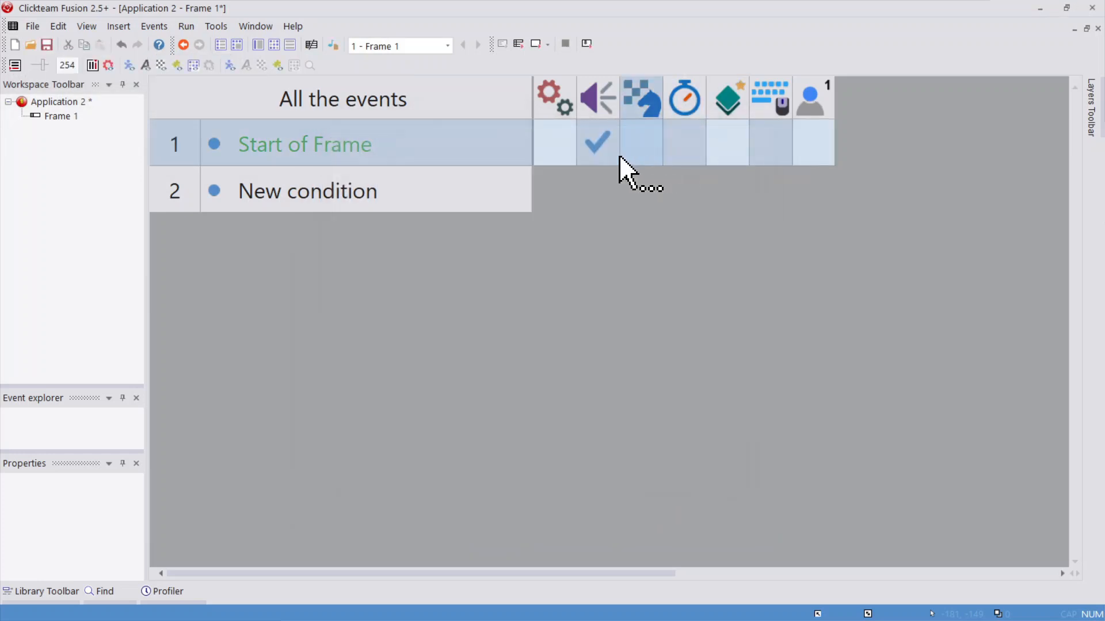
- Replace the Start of Frame music action with a Play Sample action using the Funky Energy file, and run it to test
{"action": "left_click", "coordinate": [597, 149]}
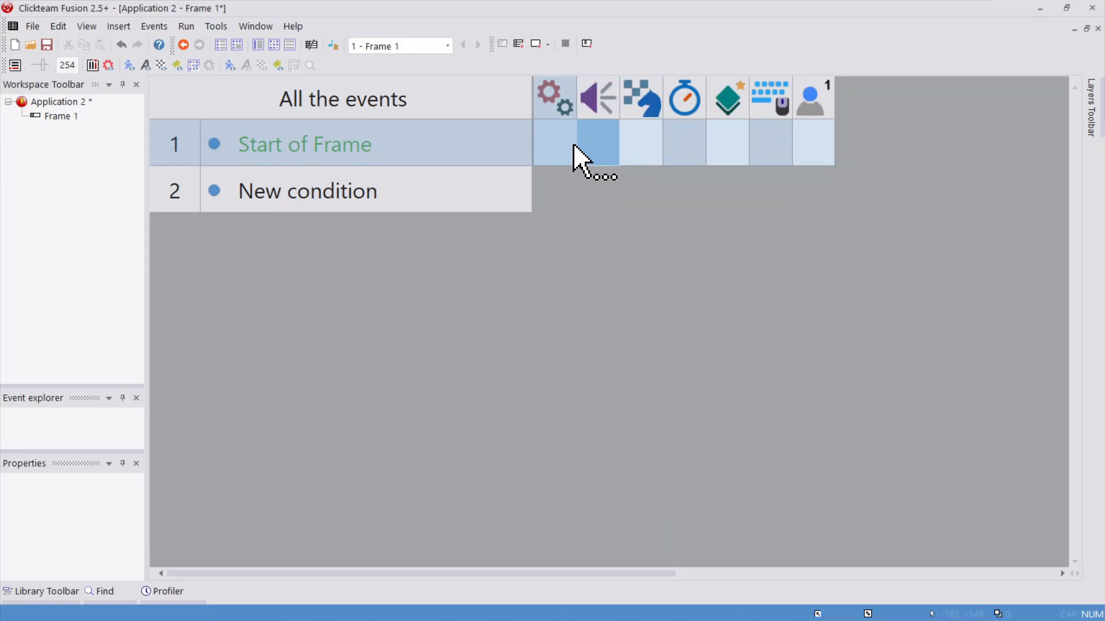
{"action": "mouse_move", "coordinate": [598, 151]}
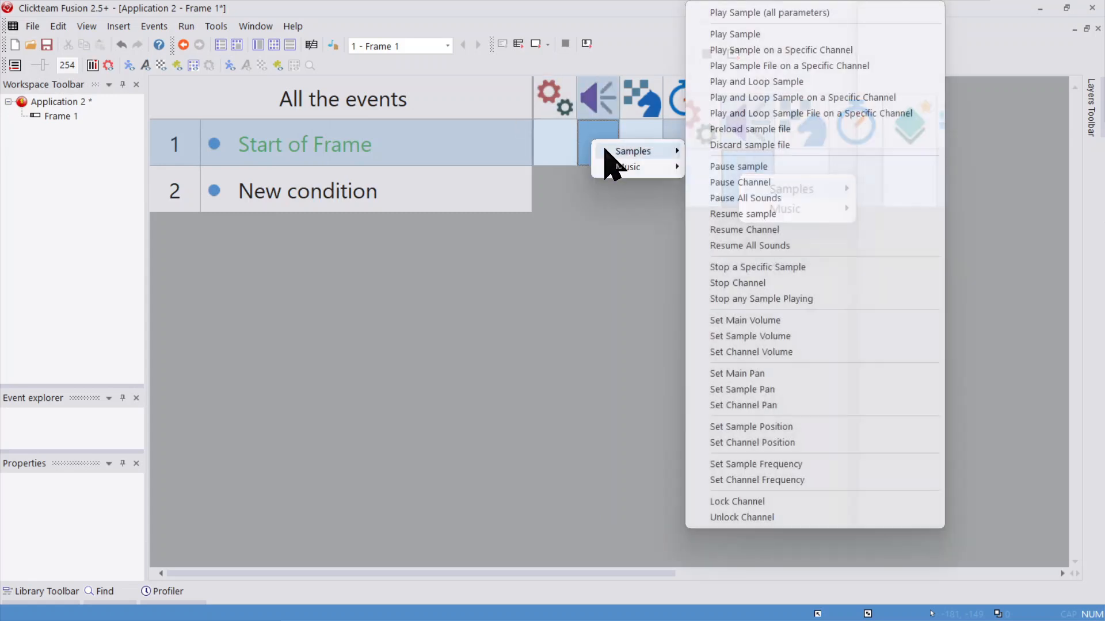
{"action": "left_click", "coordinate": [776, 38]}
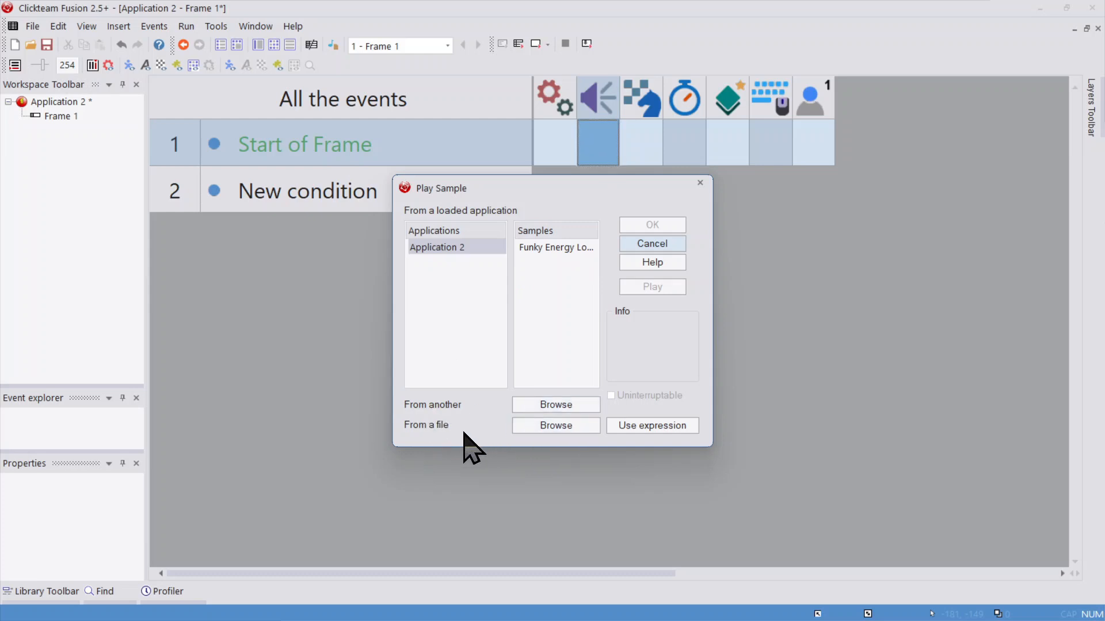
{"action": "left_click", "coordinate": [527, 426]}
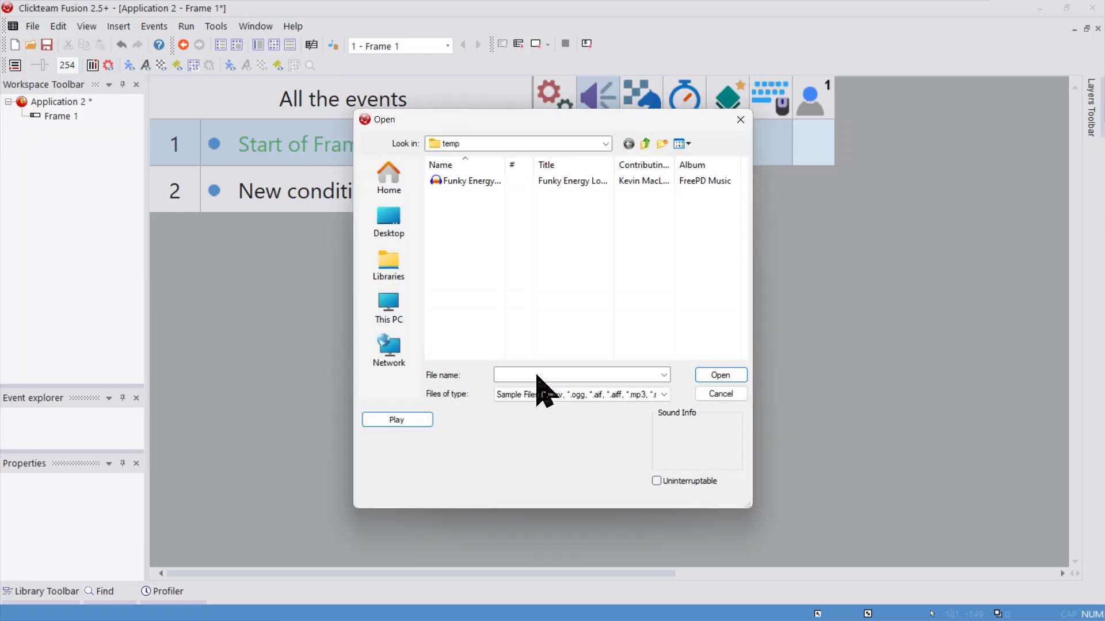
{"action": "left_click", "coordinate": [502, 395]}
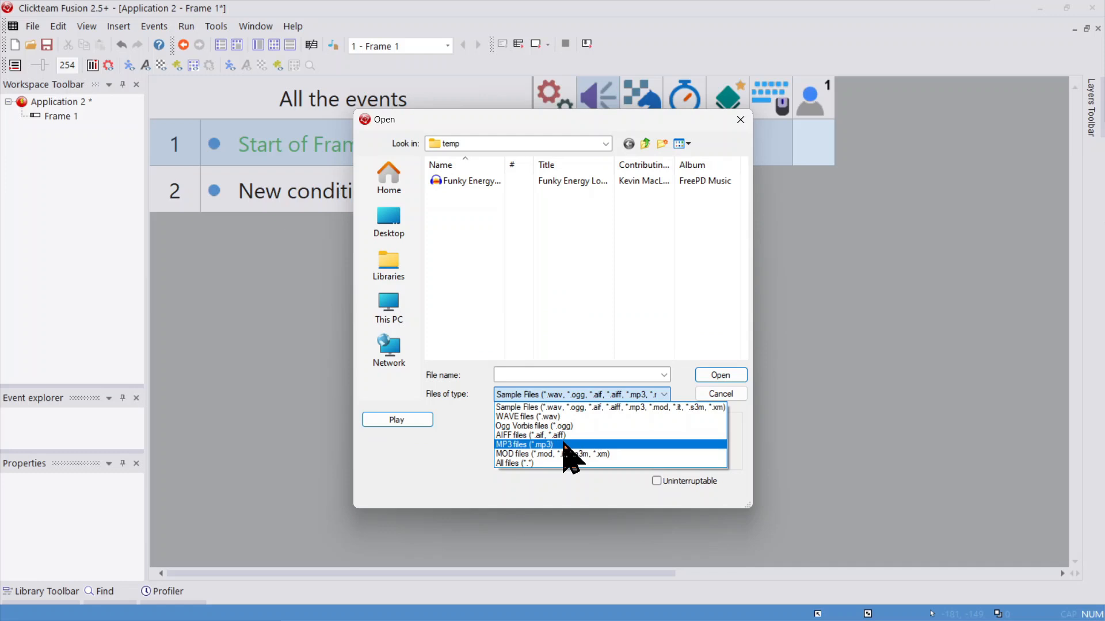
{"action": "left_click", "coordinate": [500, 187]}
{"action": "double_click", "coordinate": [516, 180]}
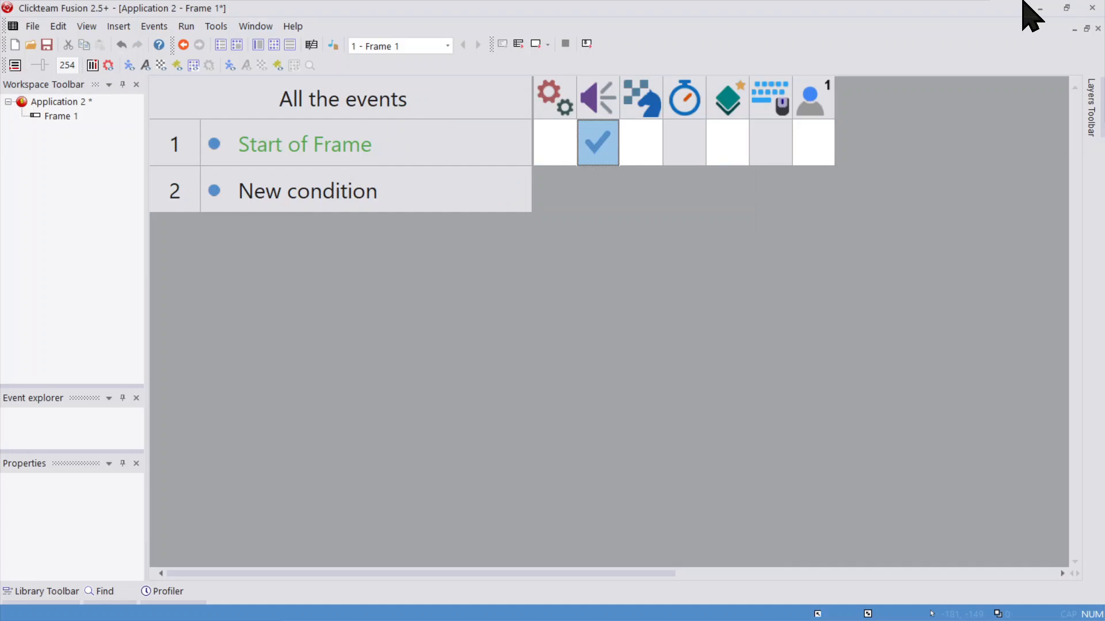
{"action": "left_click", "coordinate": [186, 26]}
{"action": "left_click", "coordinate": [213, 62]}
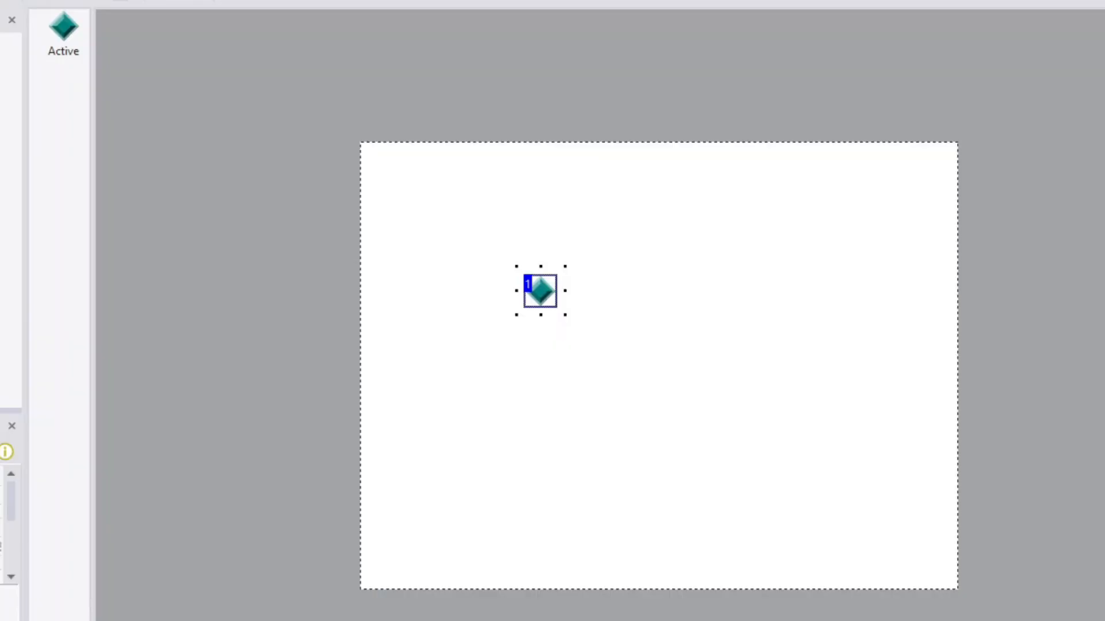
- Open the Active object's image for editing and set the two drawing colors to black and white (FFFFFF)
{"action": "double_click", "coordinate": [541, 291]}
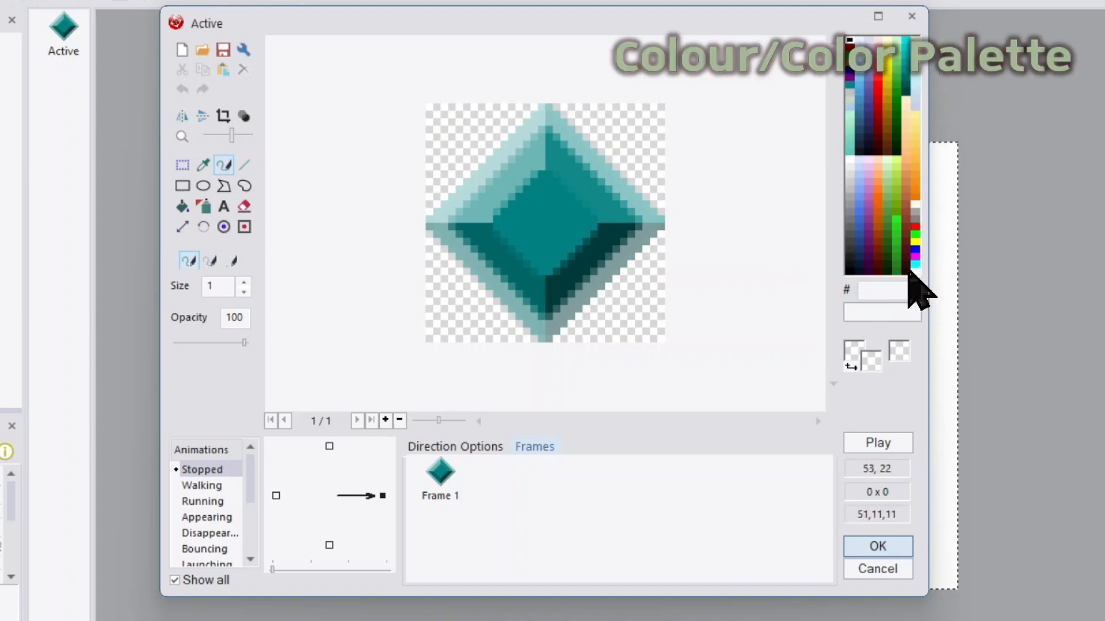
{"action": "left_click", "coordinate": [850, 270]}
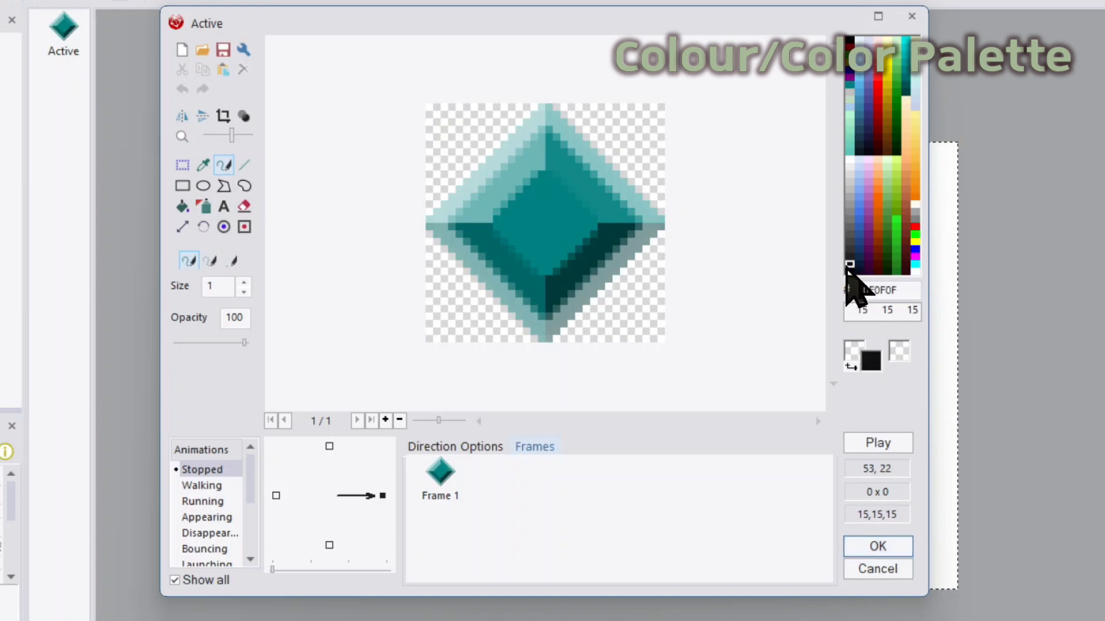
{"action": "left_click", "coordinate": [848, 271]}
{"action": "right_click", "coordinate": [916, 273]}
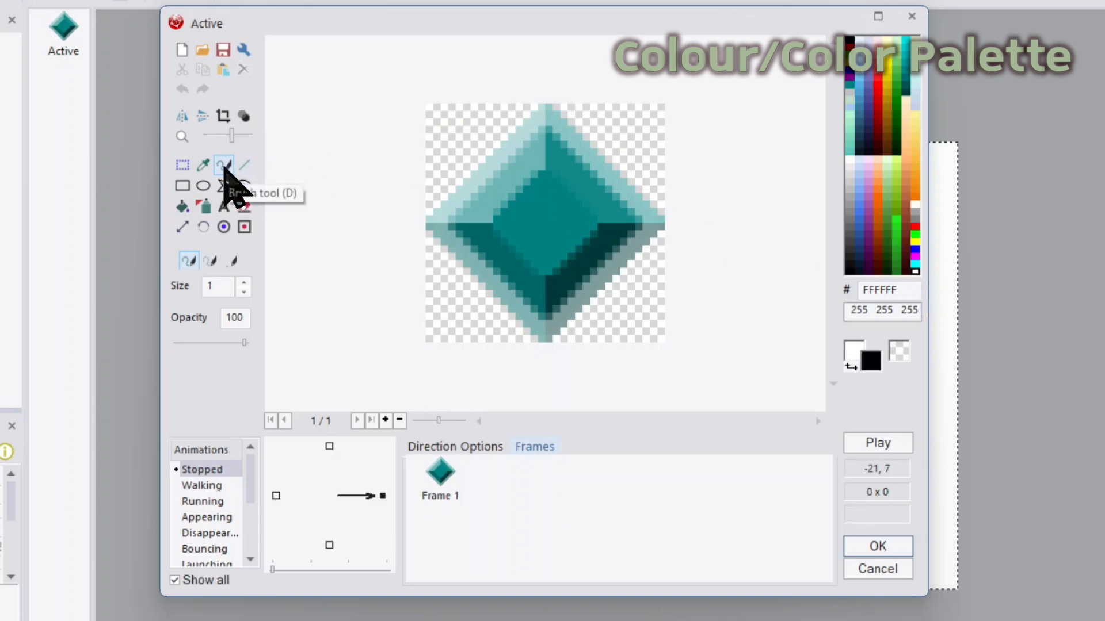
- Paint adjoining black and white patches over the centre of the diamond with the size 1 Brush tool
{"action": "mouse_move", "coordinate": [548, 260]}
{"action": "left_mouse_down"}
{"action": "mouse_move", "coordinate": [564, 257]}
{"action": "mouse_move", "coordinate": [557, 271]}
{"action": "mouse_move", "coordinate": [569, 239]}
{"action": "mouse_move", "coordinate": [567, 260]}
{"action": "left_mouse_up"}
{"action": "right_click_drag", "start_coordinate": [567, 261], "coordinate": [570, 240]}
{"action": "mouse_move", "coordinate": [521, 219]}
{"action": "left_mouse_down"}
{"action": "mouse_move", "coordinate": [555, 204]}
{"action": "mouse_move", "coordinate": [537, 234]}
{"action": "mouse_move", "coordinate": [586, 223]}
{"action": "left_mouse_up"}
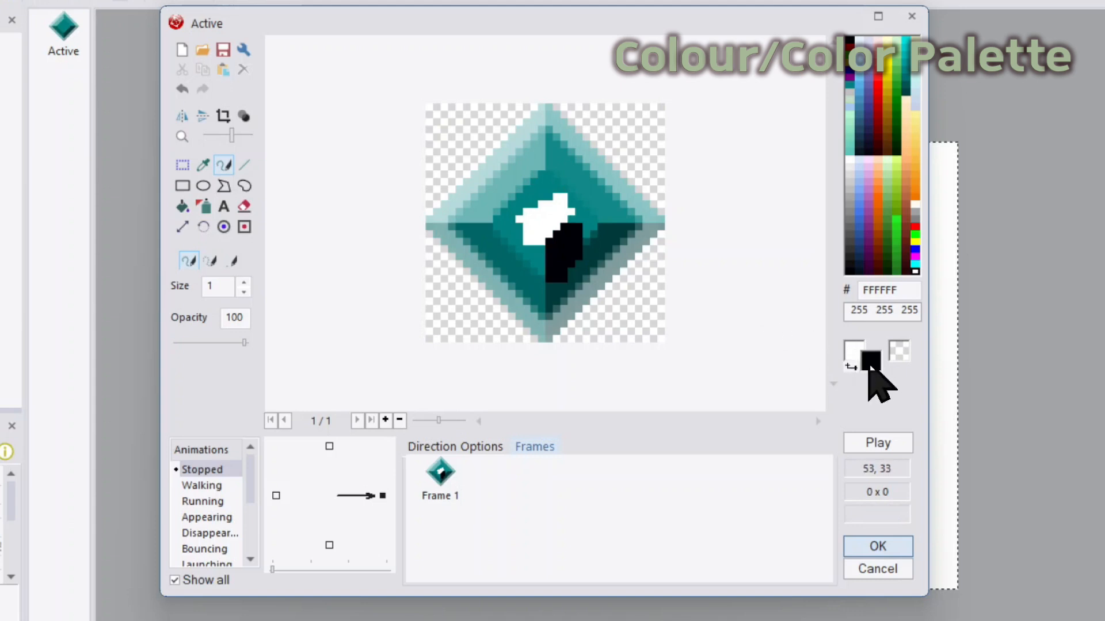
{"action": "right_click_drag", "start_coordinate": [578, 214], "coordinate": [576, 193]}
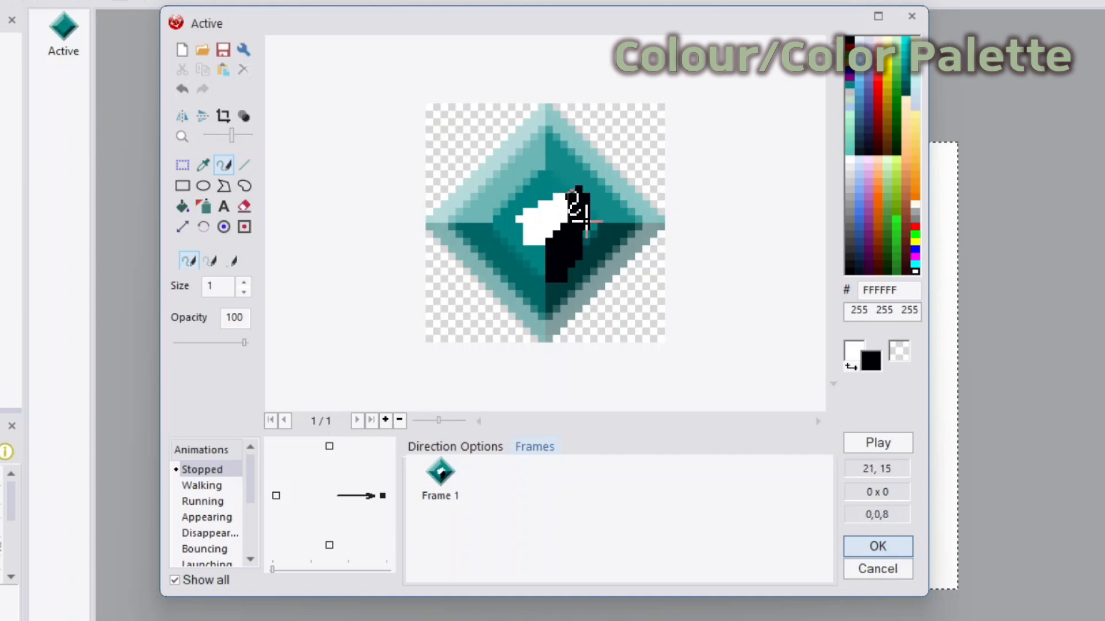
{"action": "left_click_drag", "start_coordinate": [530, 248], "coordinate": [534, 251]}
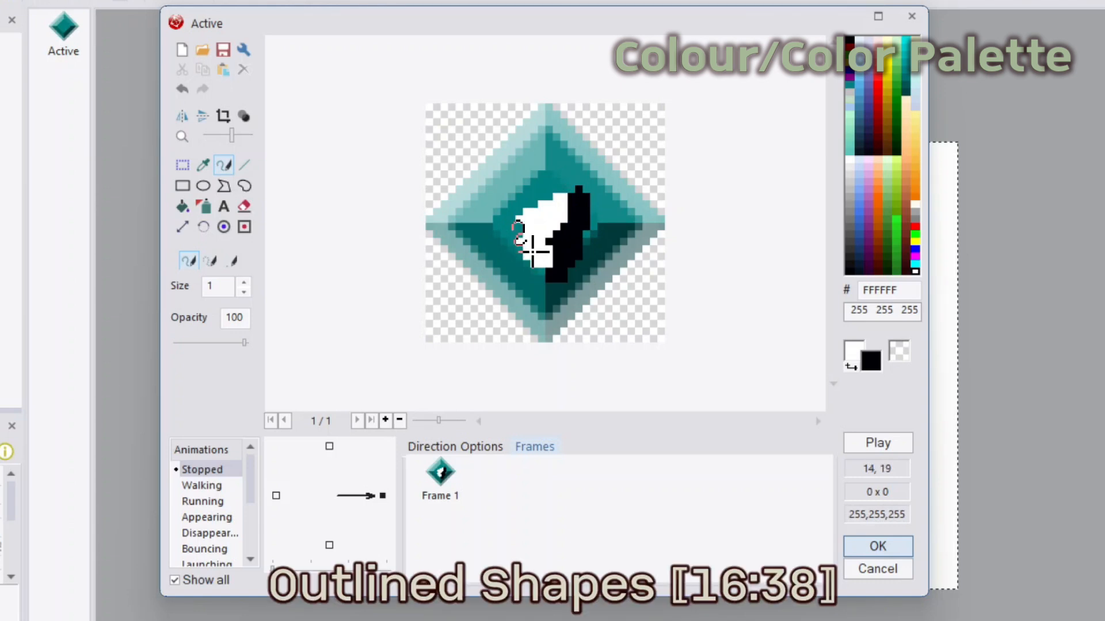
- Try filled rectangles with a size 4 outline over the diamond in both color arrangements, and undo them
{"action": "left_click", "coordinate": [182, 188]}
{"action": "left_click", "coordinate": [229, 261]}
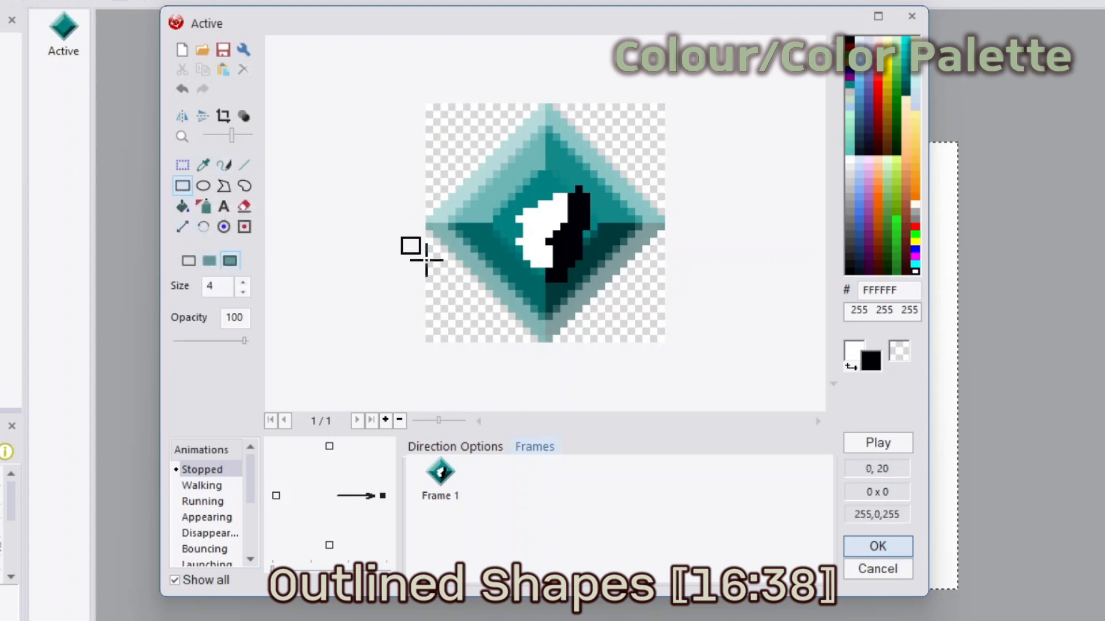
{"action": "left_click_drag", "start_coordinate": [454, 281], "coordinate": [635, 379]}
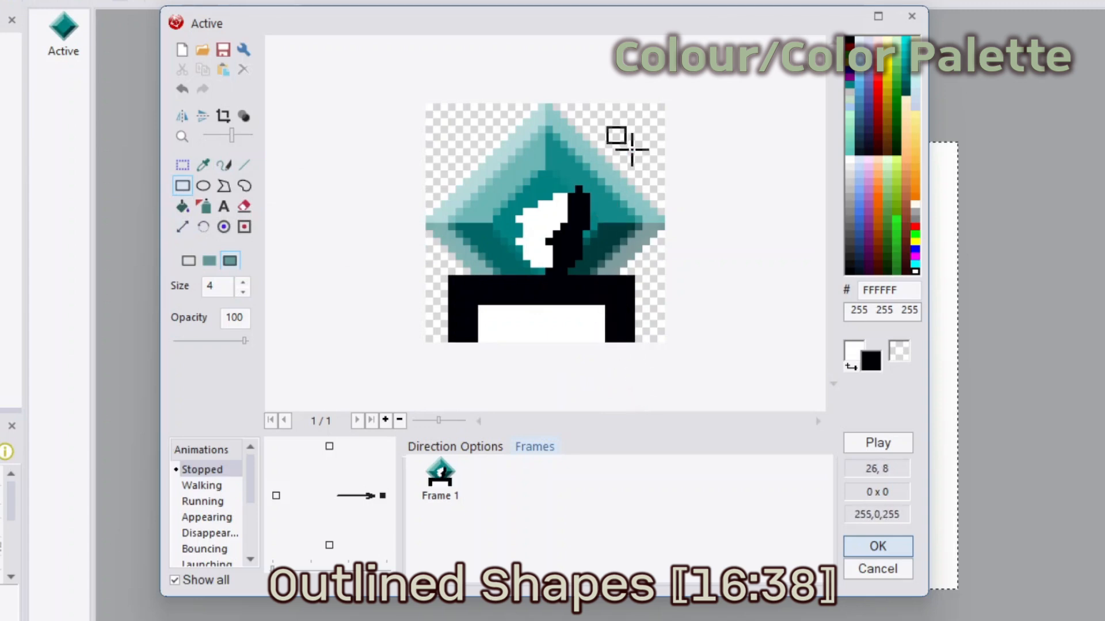
{"action": "right_click_drag", "start_coordinate": [577, 157], "coordinate": [445, 227]}
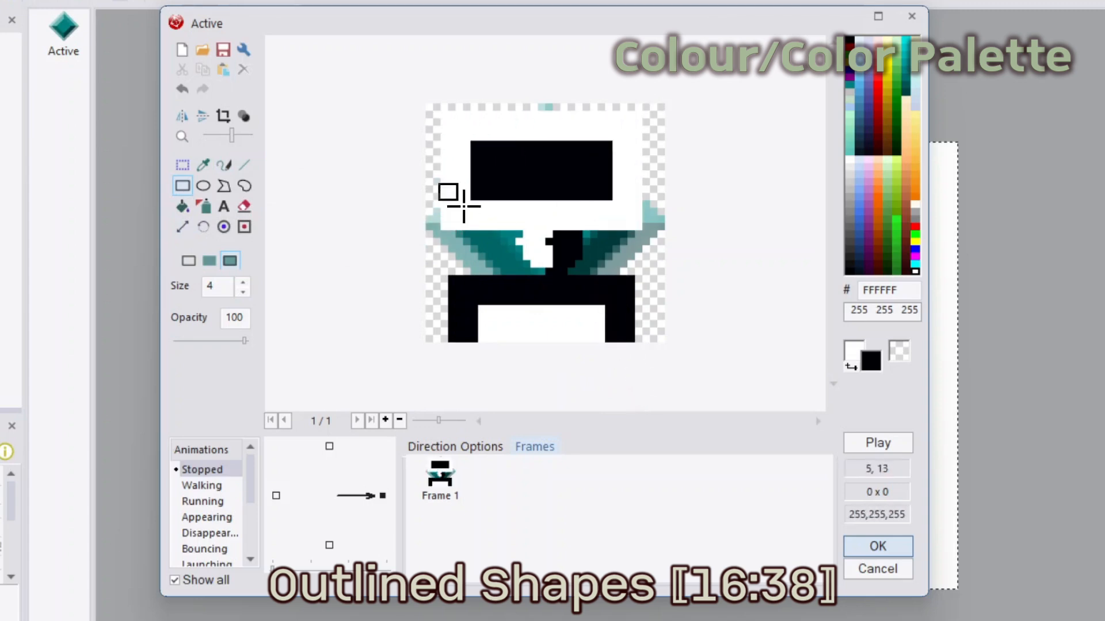
{"action": "key", "text": "ctrl+z"}
{"action": "key", "text": "ctrl+z"}
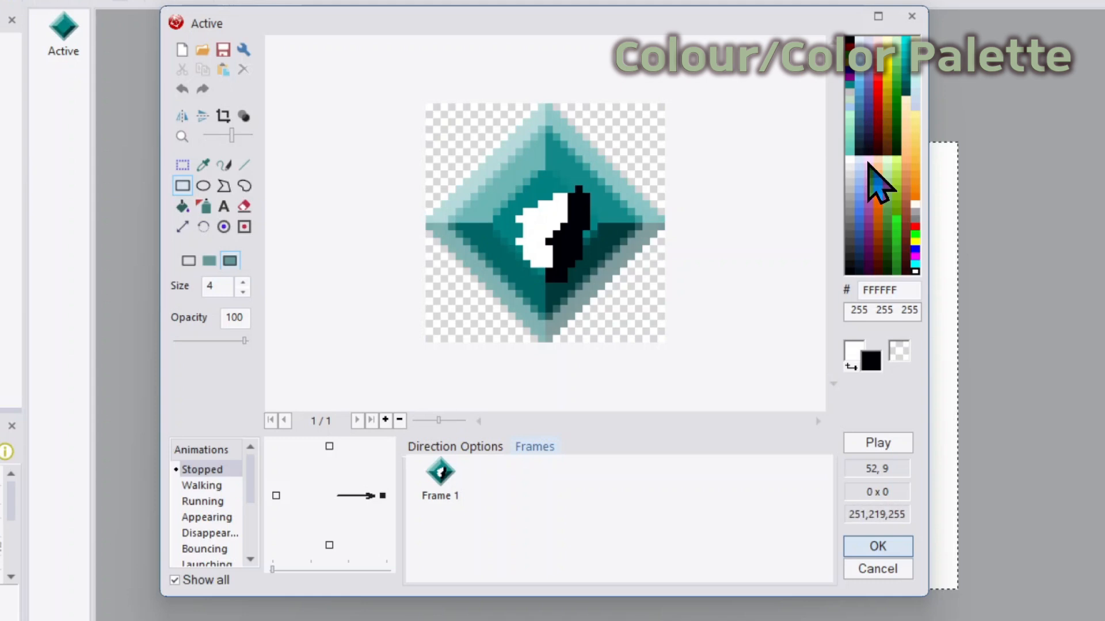
- Set the second drawing color to the custom light brown D59575 (hue 14, saturation 137, luminance 166)
{"action": "double_click", "coordinate": [872, 369]}
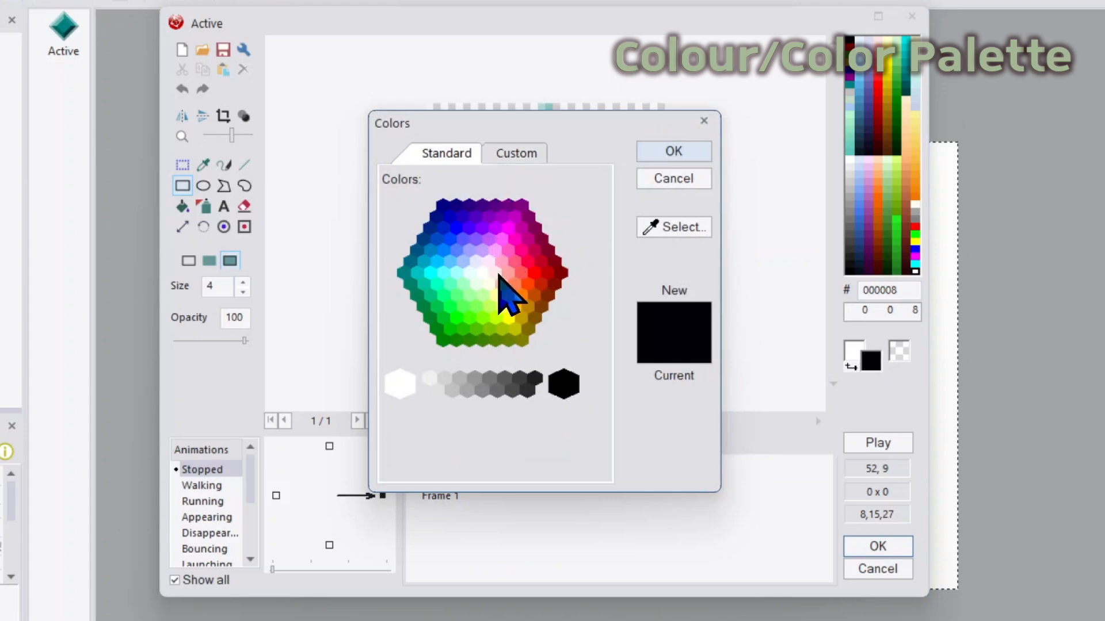
{"action": "left_click", "coordinate": [513, 153]}
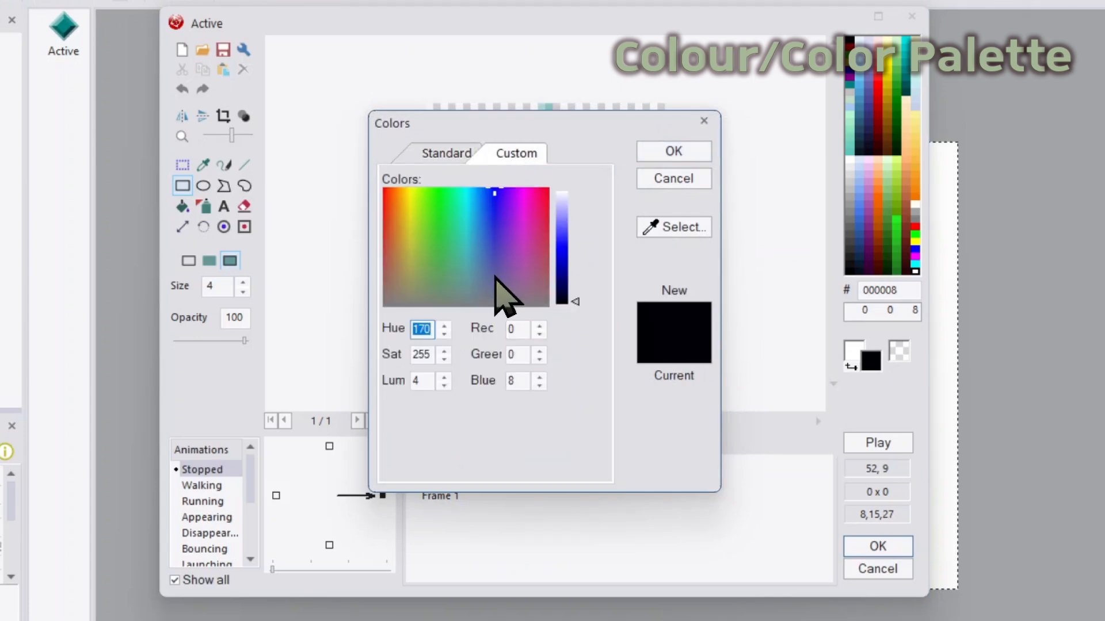
{"action": "left_click_drag", "start_coordinate": [427, 247], "coordinate": [392, 243]}
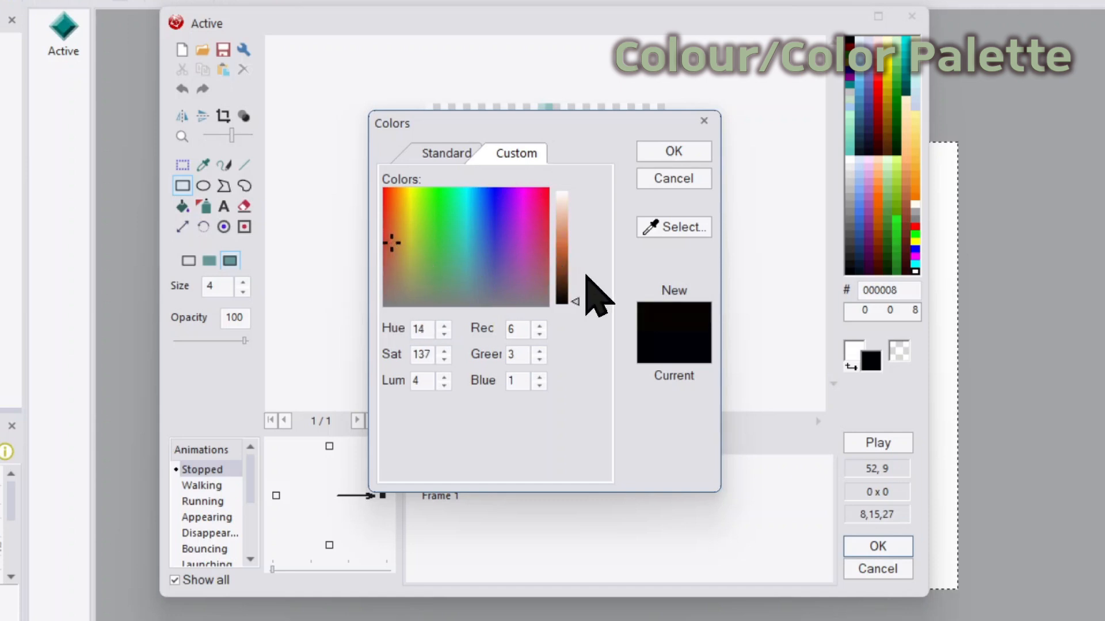
{"action": "left_click_drag", "start_coordinate": [574, 300], "coordinate": [575, 230]}
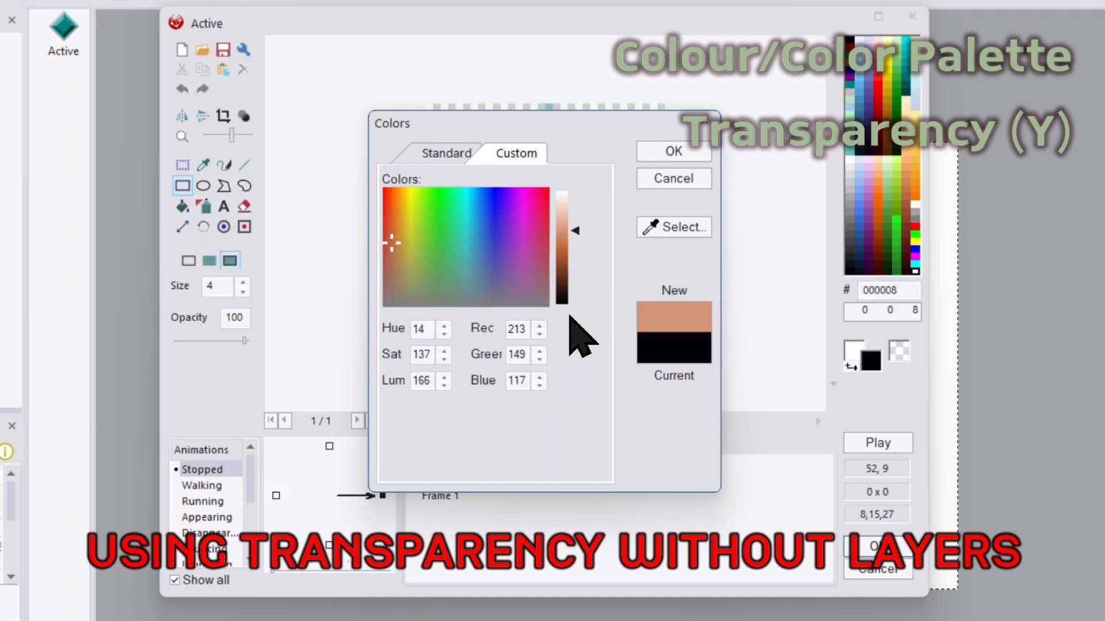
{"action": "left_click", "coordinate": [674, 153]}
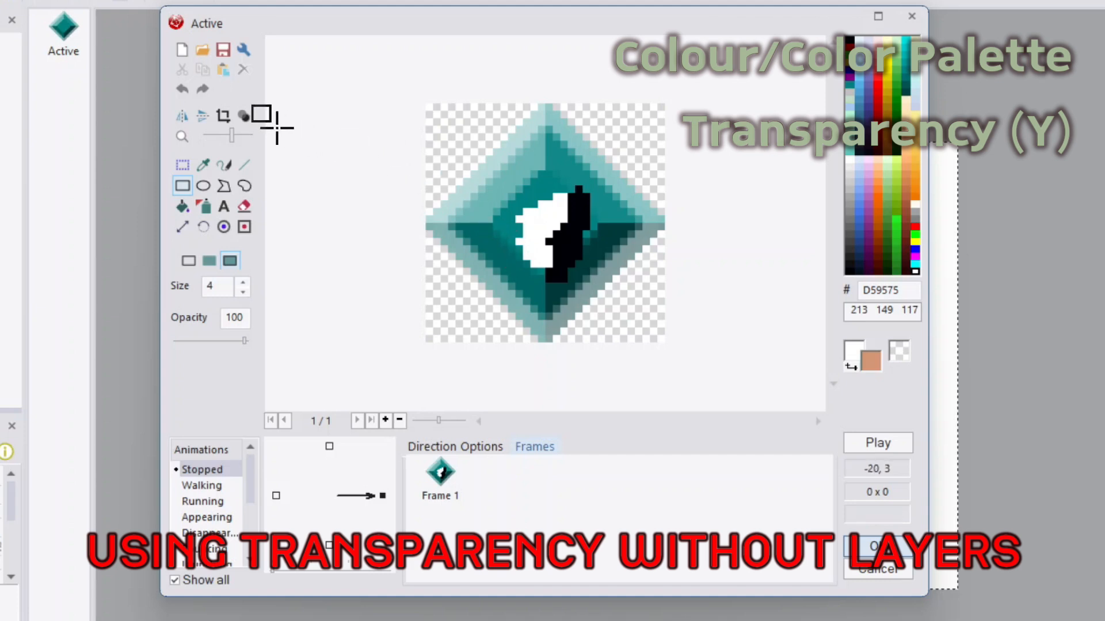
- Show the transparent color and paint a notch in magenta (FF00FF) into the diamond's lower-right edge with the size 1 Brush tool
{"action": "left_click", "coordinate": [244, 116]}
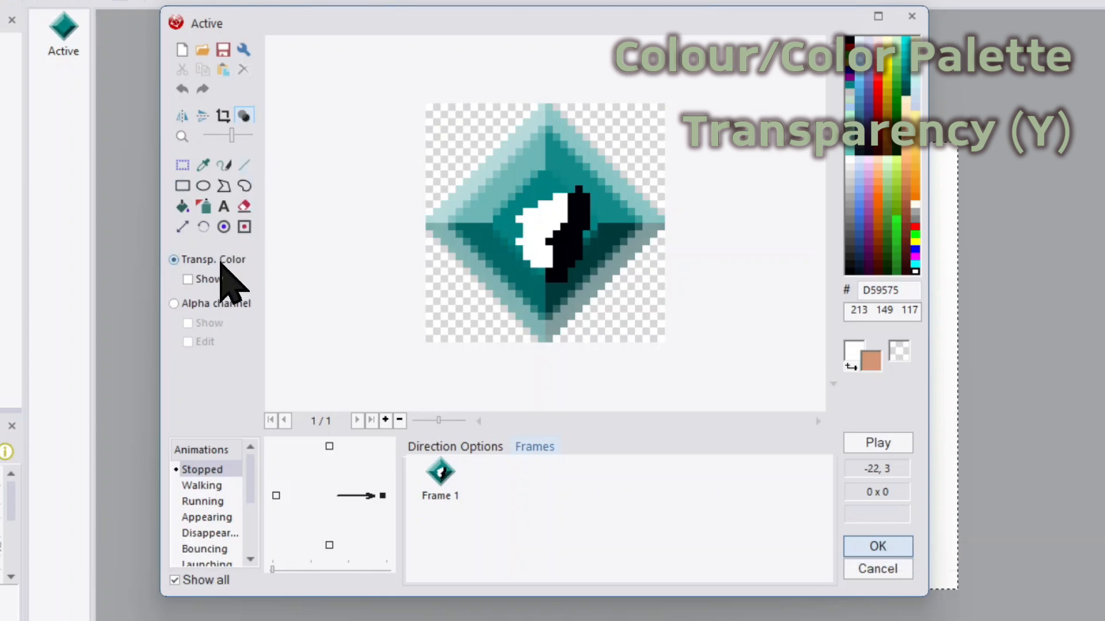
{"action": "left_click", "coordinate": [189, 280]}
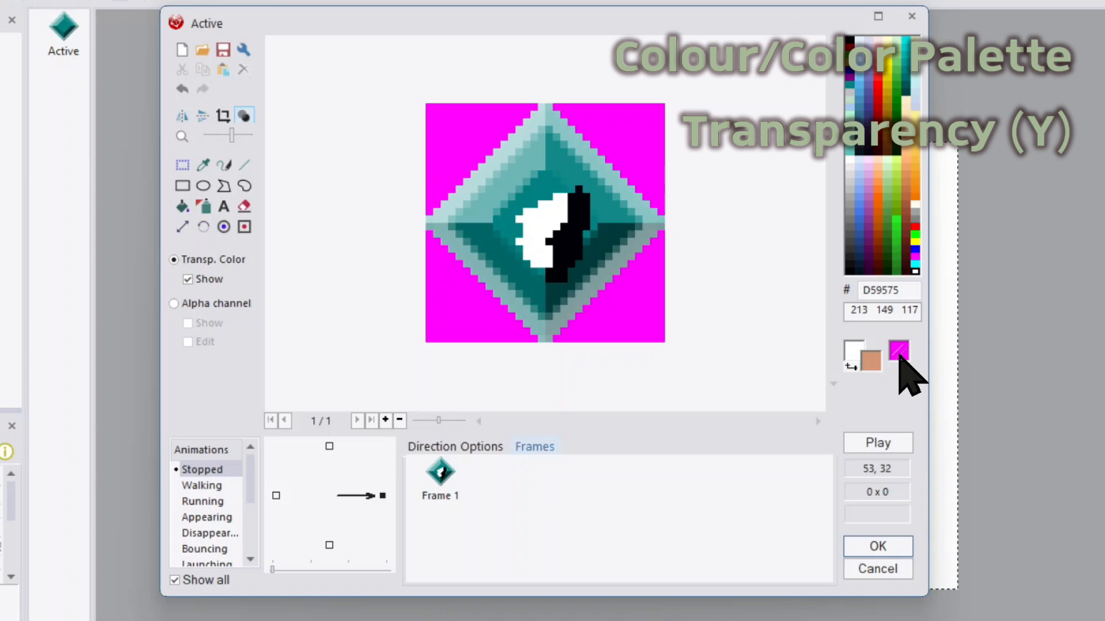
{"action": "left_click", "coordinate": [915, 255]}
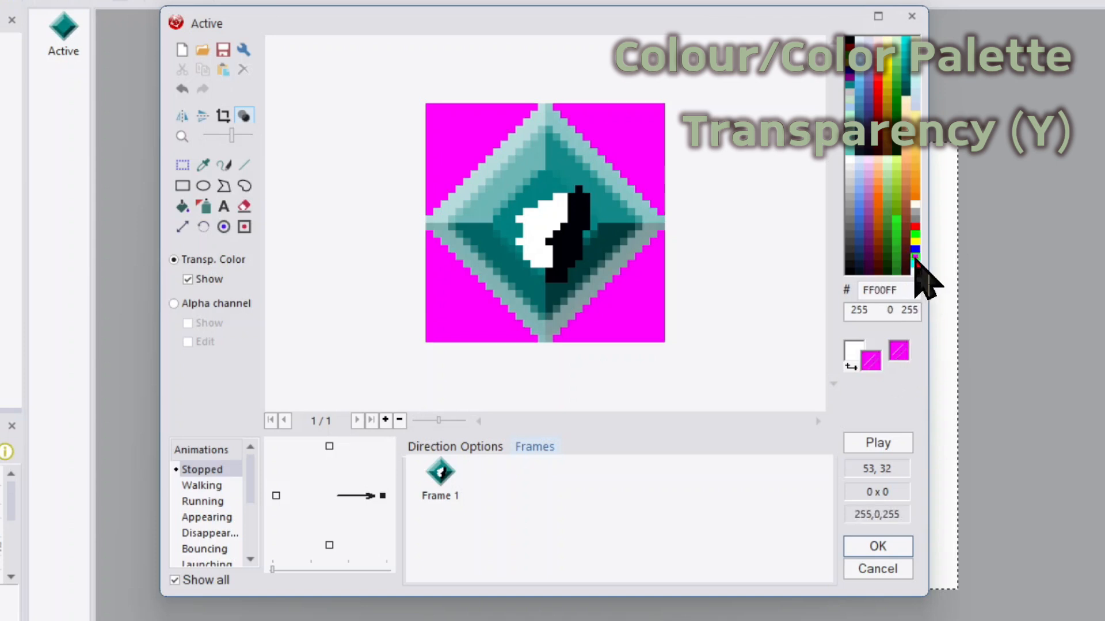
{"action": "left_click", "coordinate": [224, 165]}
{"action": "mouse_move", "coordinate": [633, 255]}
{"action": "left_mouse_down"}
{"action": "mouse_move", "coordinate": [584, 256]}
{"action": "mouse_move", "coordinate": [599, 247]}
{"action": "mouse_move", "coordinate": [567, 236]}
{"action": "mouse_move", "coordinate": [578, 253]}
{"action": "left_mouse_up"}
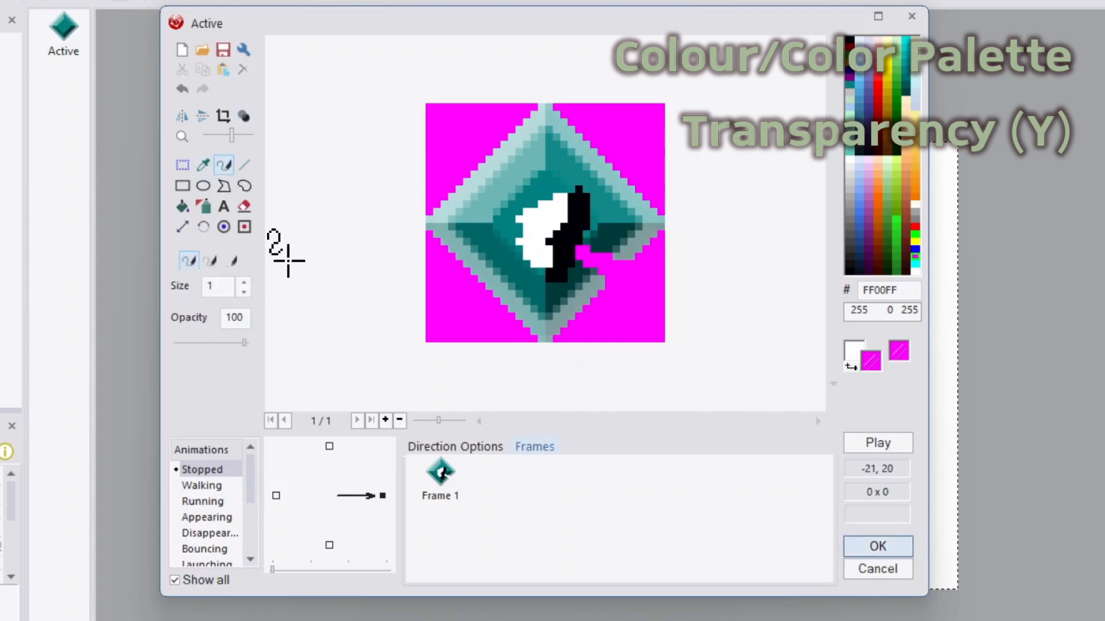
- Toggle the transparent color display off and on to check the magenta notch
{"action": "left_click", "coordinate": [244, 116]}
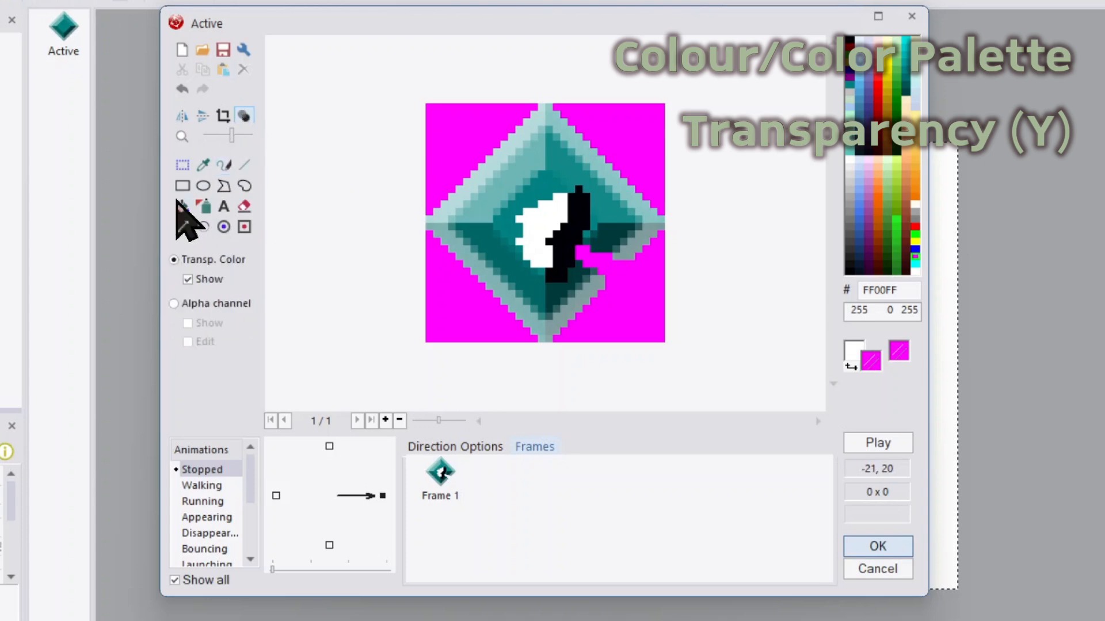
{"action": "left_click", "coordinate": [187, 279]}
{"action": "left_click", "coordinate": [188, 279]}
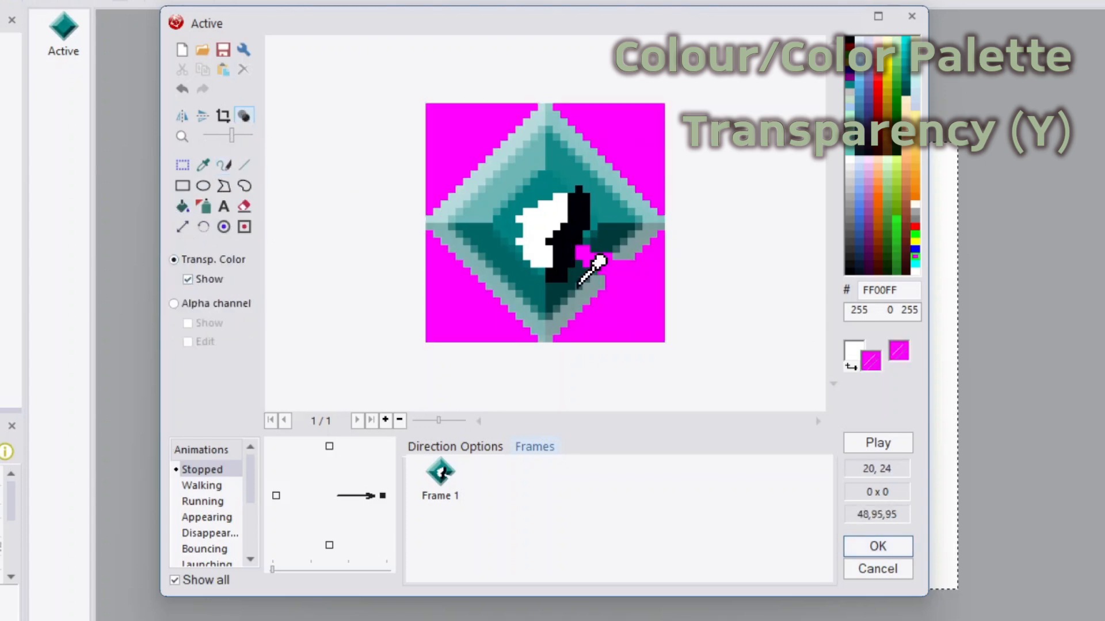
- Change the image's transparent color to black (000000)
{"action": "double_click", "coordinate": [898, 352]}
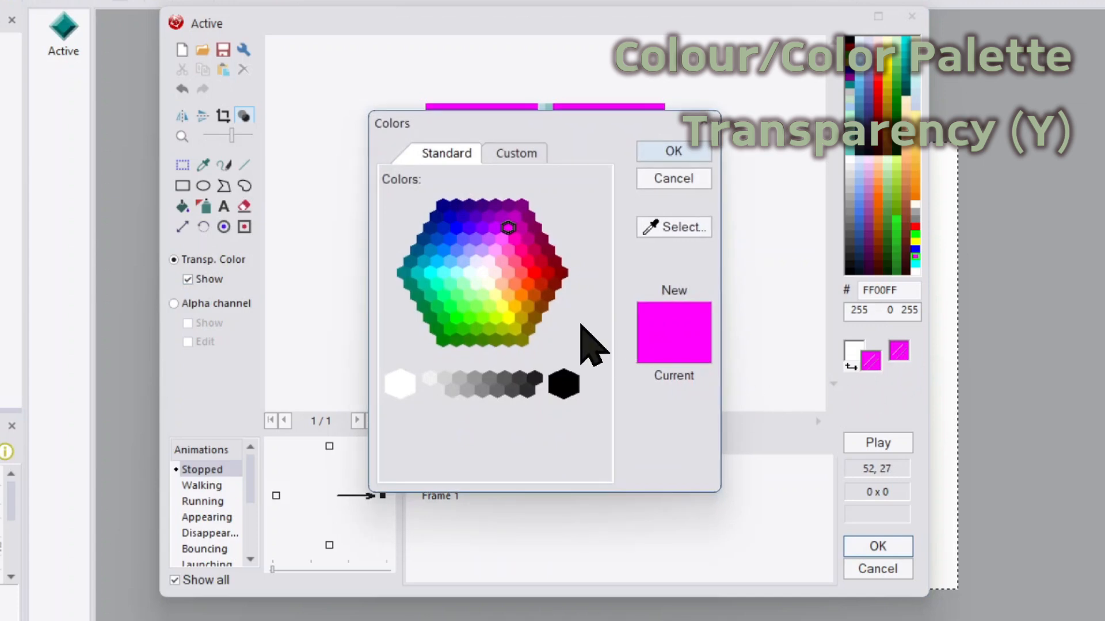
{"action": "left_click", "coordinate": [563, 396]}
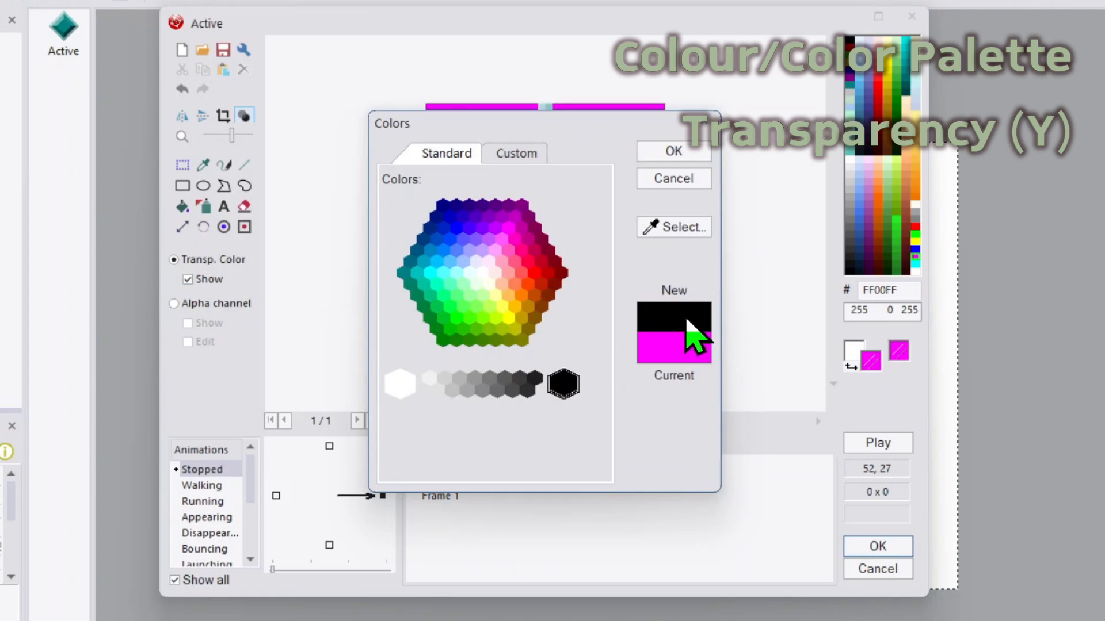
{"action": "left_click", "coordinate": [682, 154]}
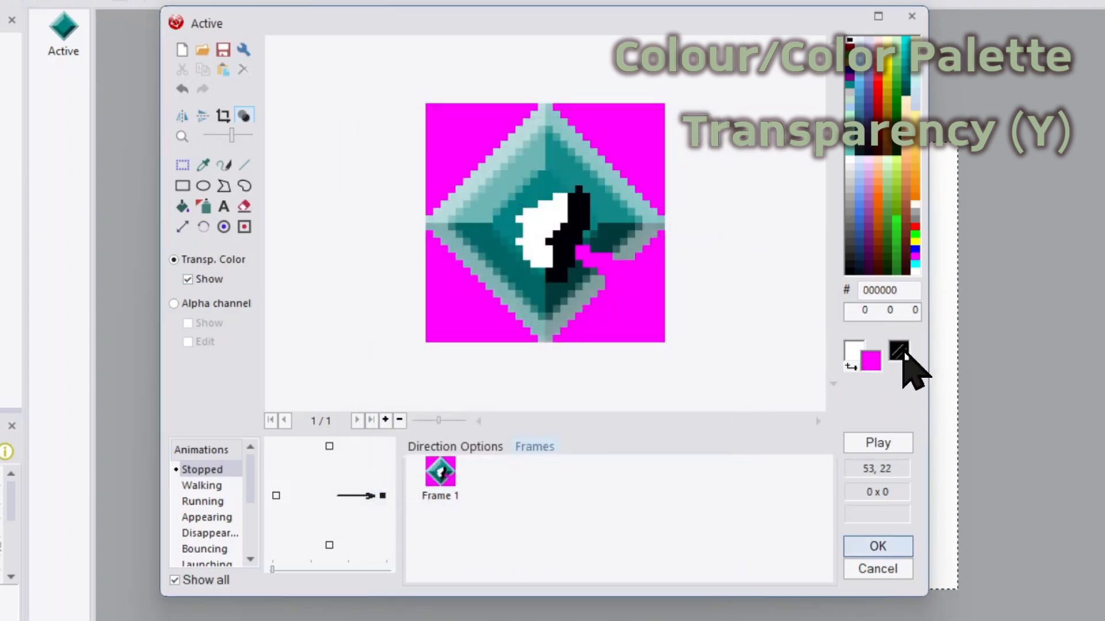
- Fill the diamond's surrounding corners and the white patch with transparent black at tolerance 20, and turn off the transparent color display
{"action": "left_click", "coordinate": [182, 206]}
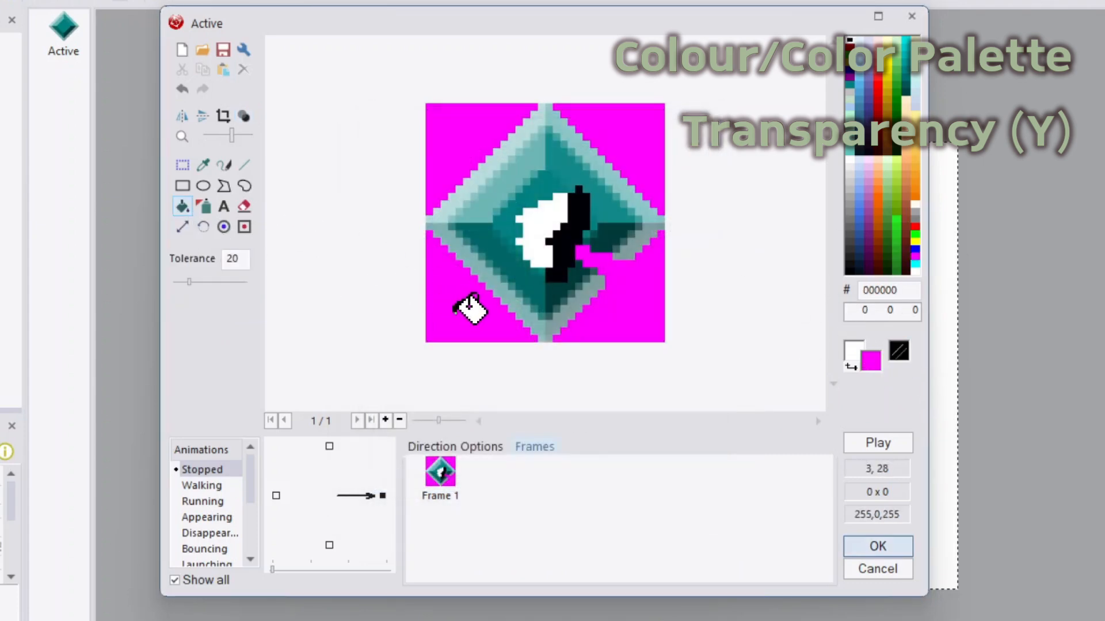
{"action": "right_click", "coordinate": [898, 350]}
{"action": "left_click", "coordinate": [654, 311]}
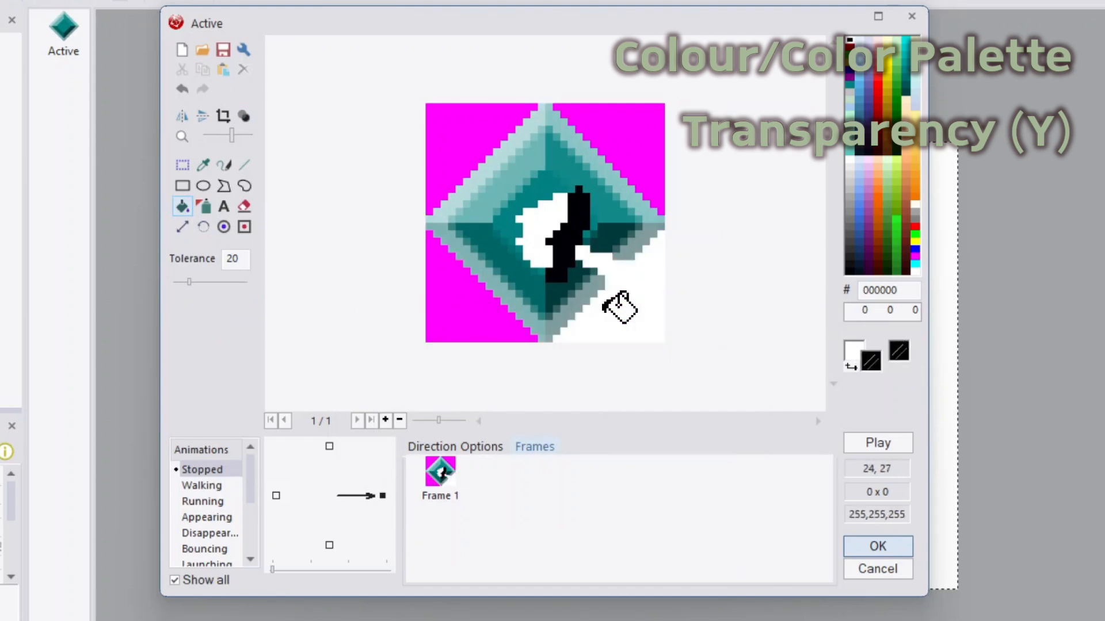
{"action": "right_click", "coordinate": [502, 314]}
{"action": "right_click", "coordinate": [621, 319]}
{"action": "right_click", "coordinate": [552, 221]}
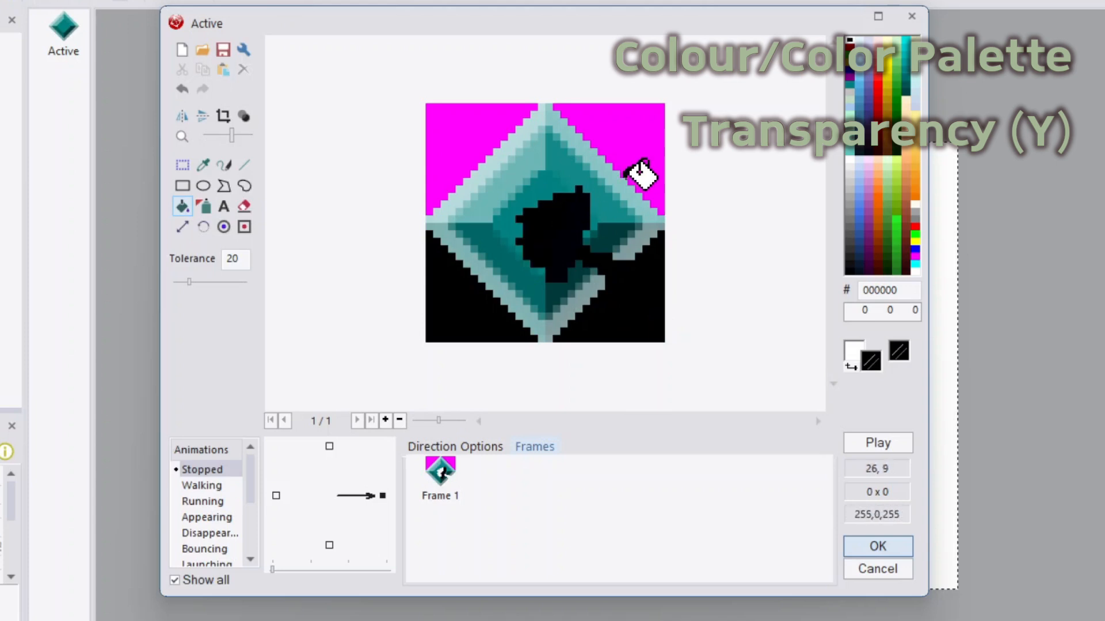
{"action": "right_click", "coordinate": [635, 172]}
{"action": "right_click", "coordinate": [504, 144]}
{"action": "left_click", "coordinate": [244, 115]}
{"action": "left_click", "coordinate": [201, 279]}
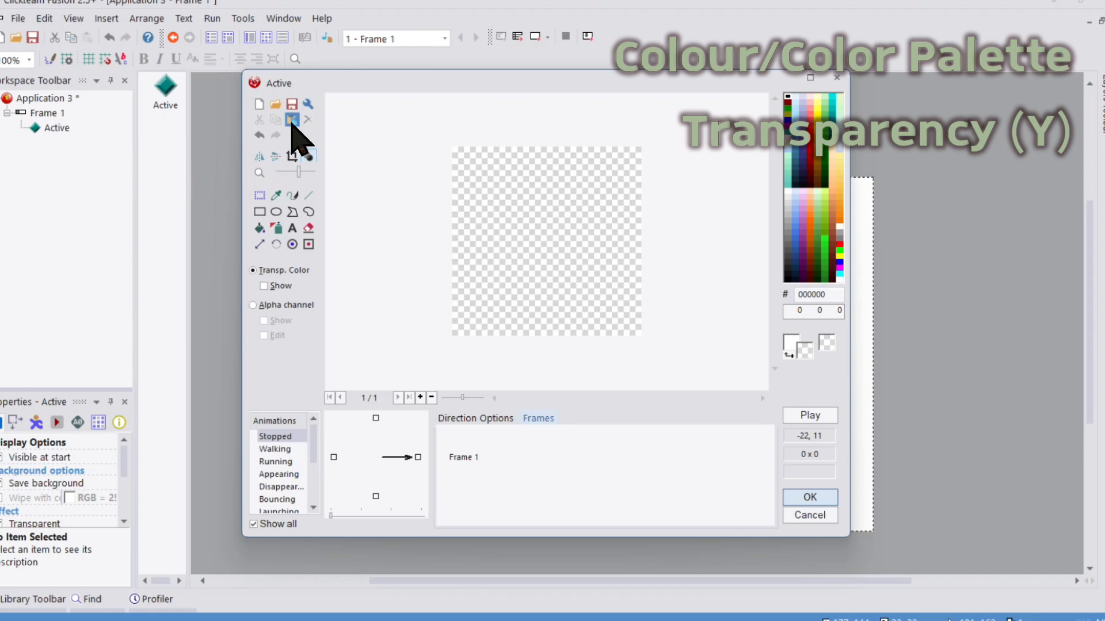
- Paste the copied pink figure with its white background into the image, and clear the canvas again
{"action": "left_click", "coordinate": [292, 120]}
{"action": "left_click", "coordinate": [592, 341]}
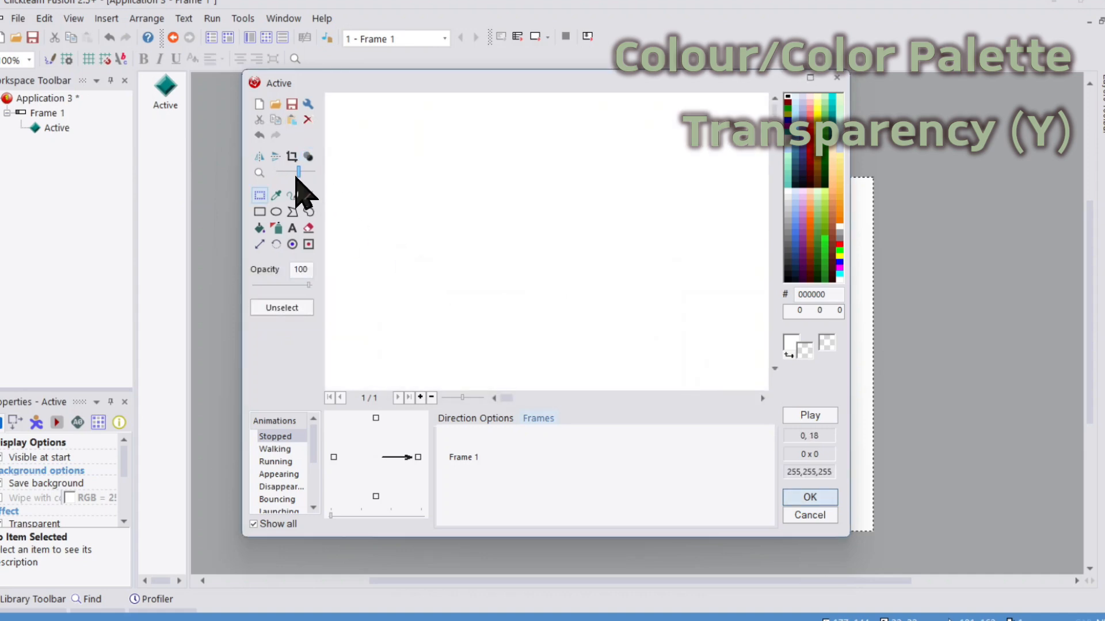
{"action": "left_click_drag", "start_coordinate": [298, 172], "coordinate": [281, 171]}
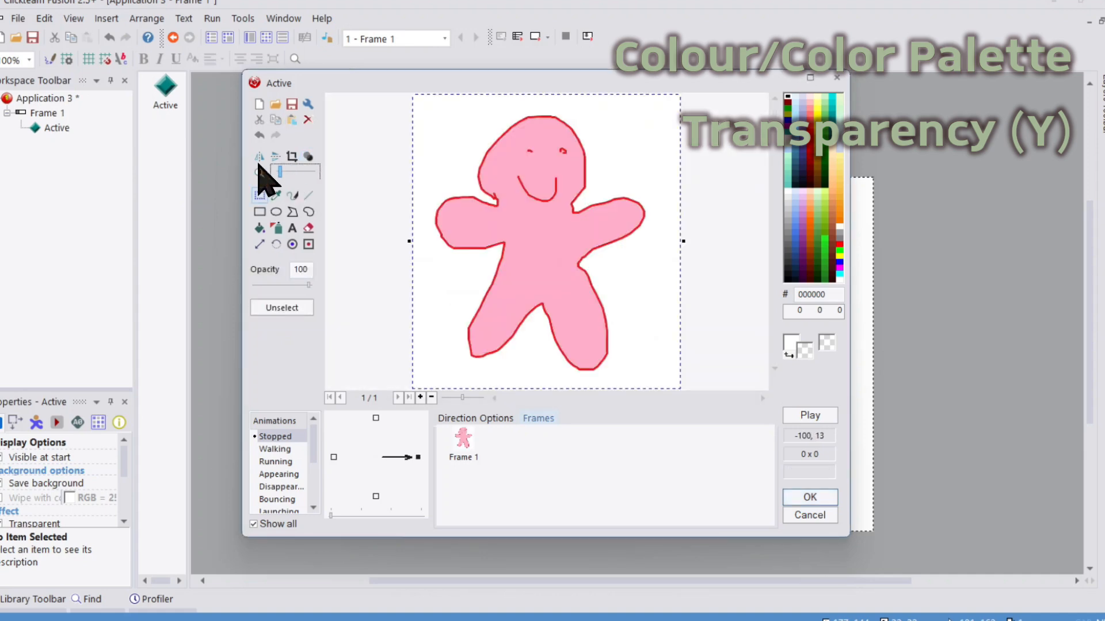
{"action": "left_click", "coordinate": [322, 140]}
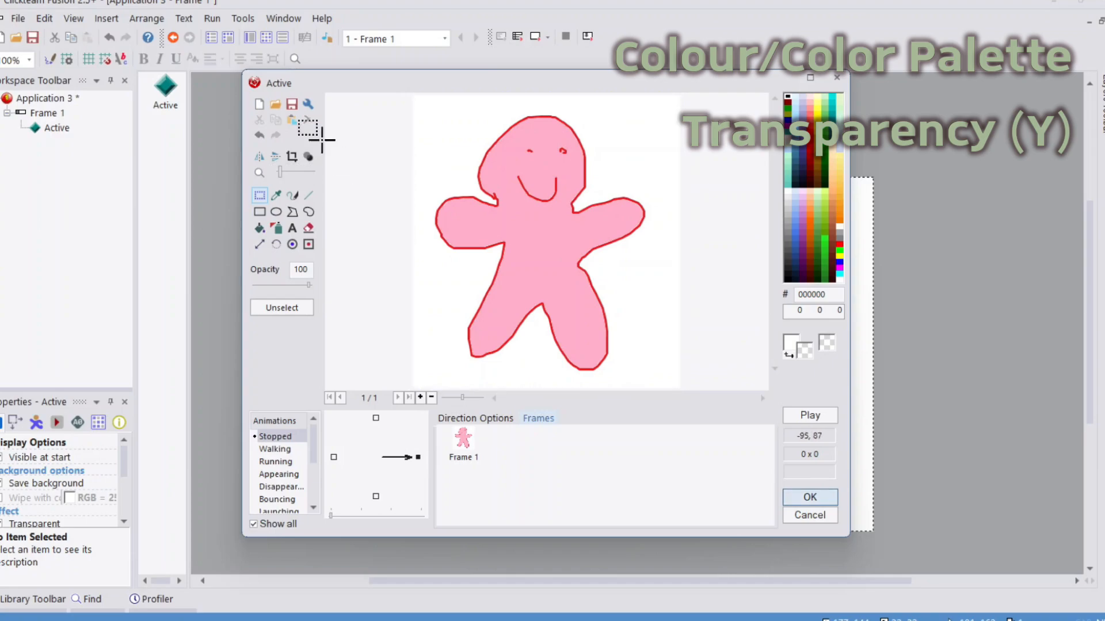
{"action": "left_click", "coordinate": [260, 105]}
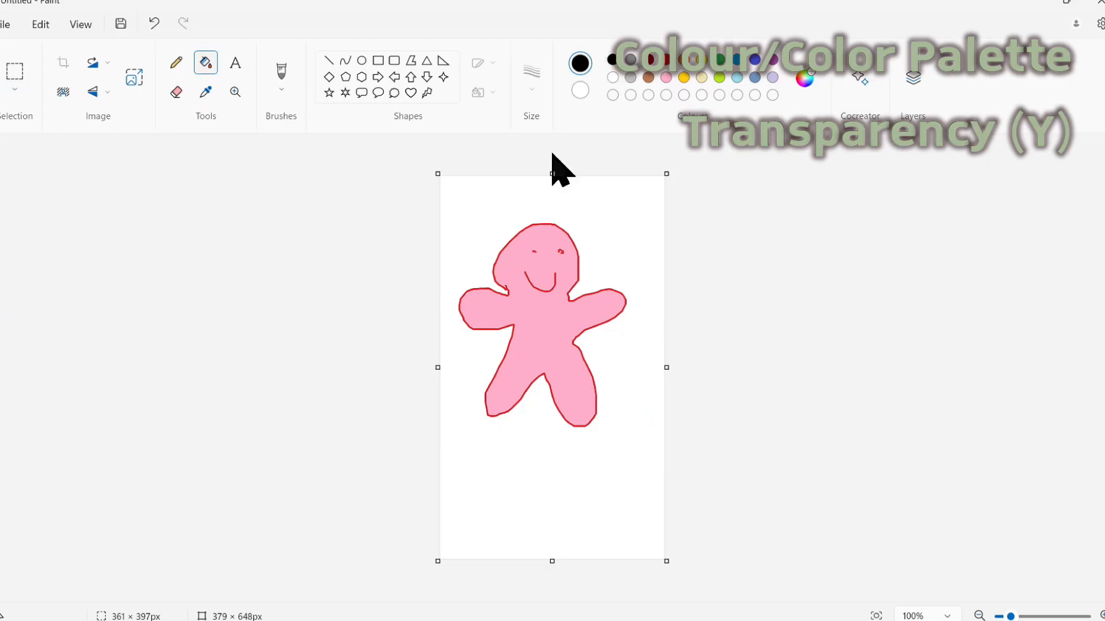
- In Paint, fill the white background around the pink figure with black, and copy the figure into the Active object's image
{"action": "left_click", "coordinate": [499, 210]}
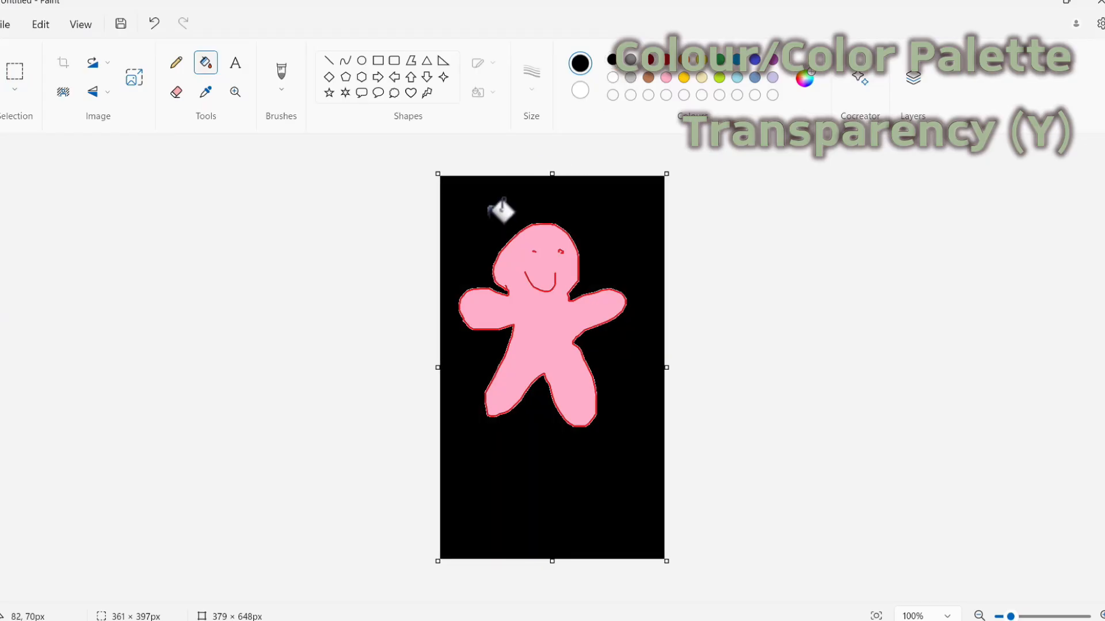
{"action": "left_click", "coordinate": [17, 74]}
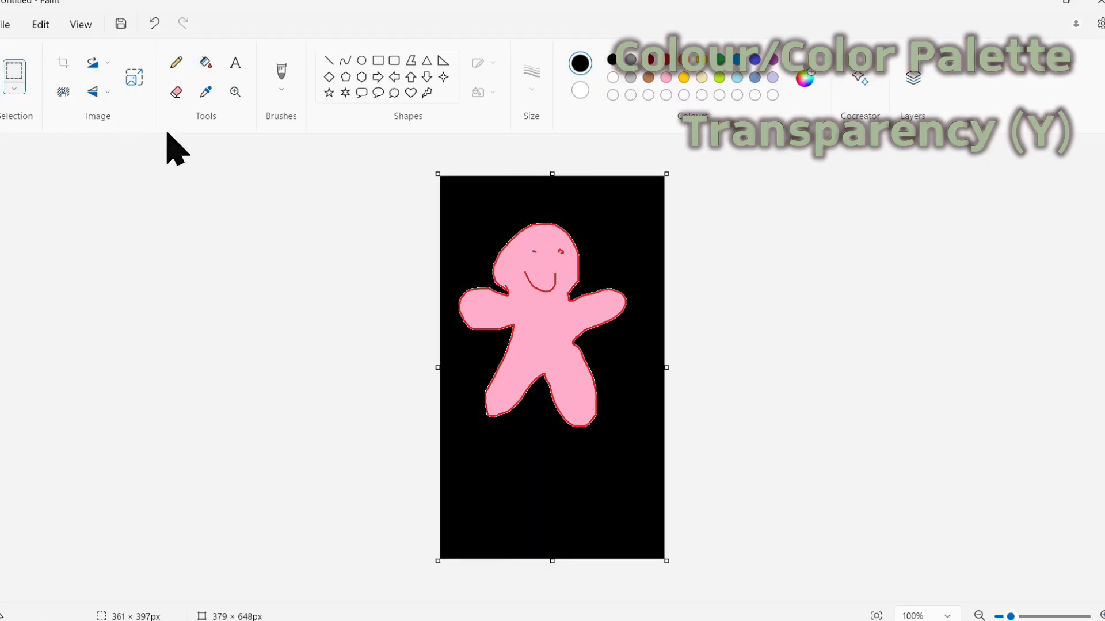
{"action": "left_click_drag", "start_coordinate": [447, 210], "coordinate": [645, 441]}
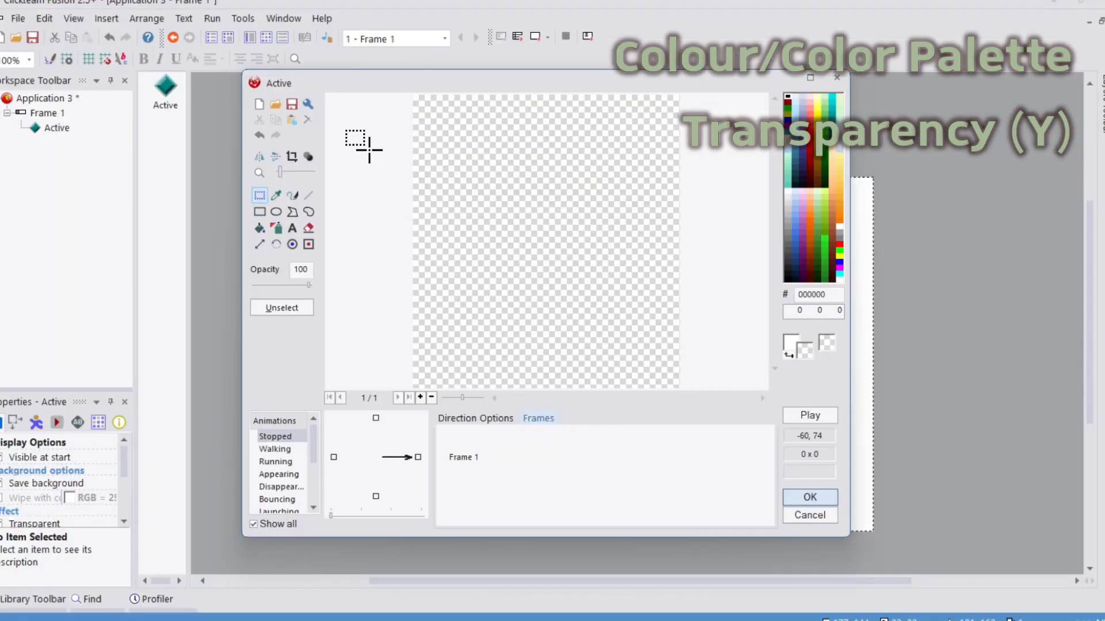
{"action": "key", "text": "ctrl+v"}
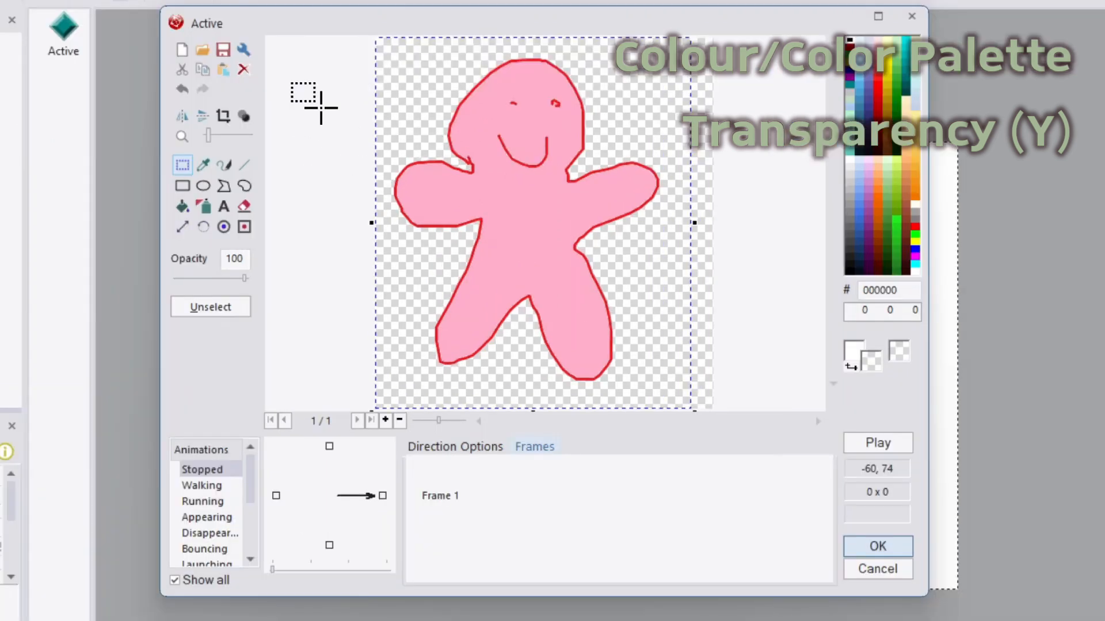
{"action": "left_click", "coordinate": [329, 143]}
{"action": "key", "text": "alt+Tab"}
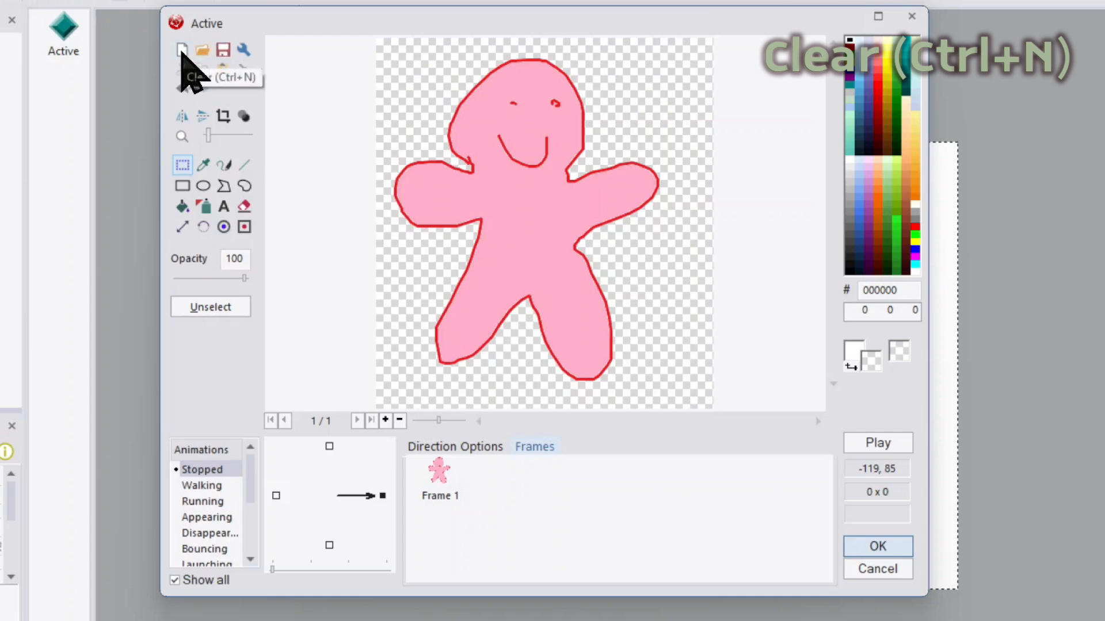
- Try to clear the image and save the Active object with an empty frame
{"action": "left_click", "coordinate": [182, 50]}
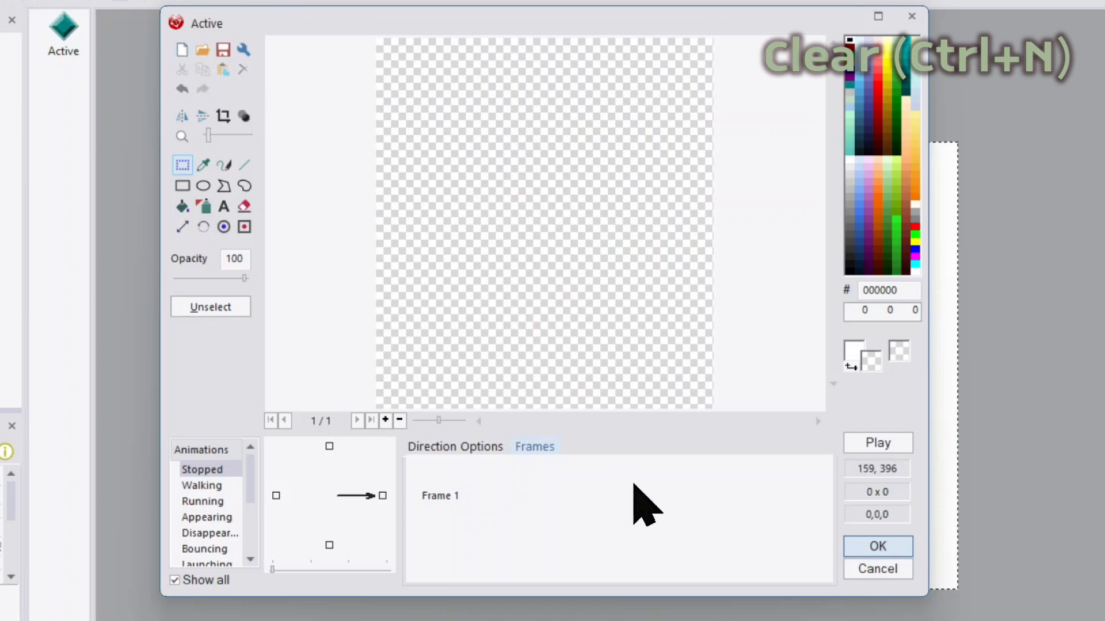
{"action": "left_click", "coordinate": [855, 545]}
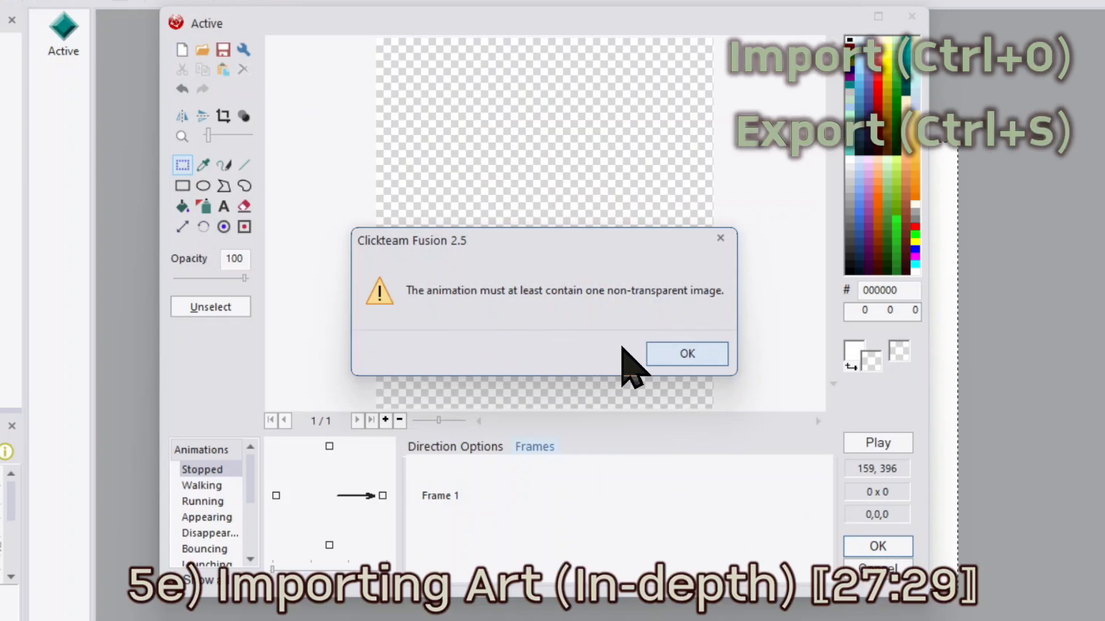
{"action": "left_click", "coordinate": [695, 361]}
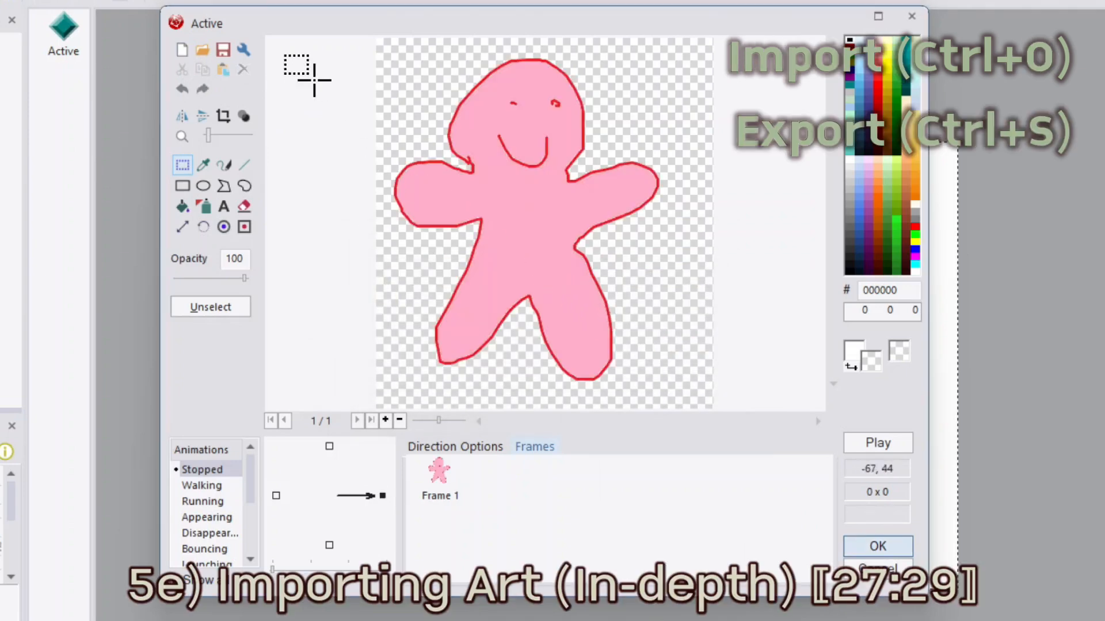
- Review the Picture Editor Preferences without changes, and pick the figure's pink (FFAEC9) as the background color
{"action": "left_click", "coordinate": [244, 51]}
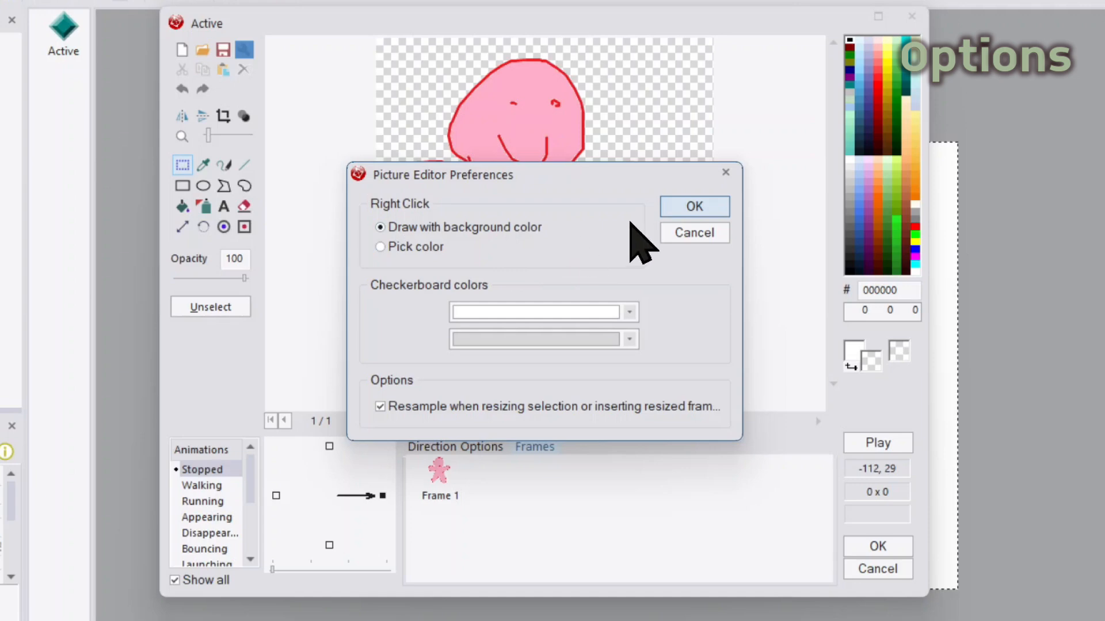
{"action": "left_click", "coordinate": [668, 207]}
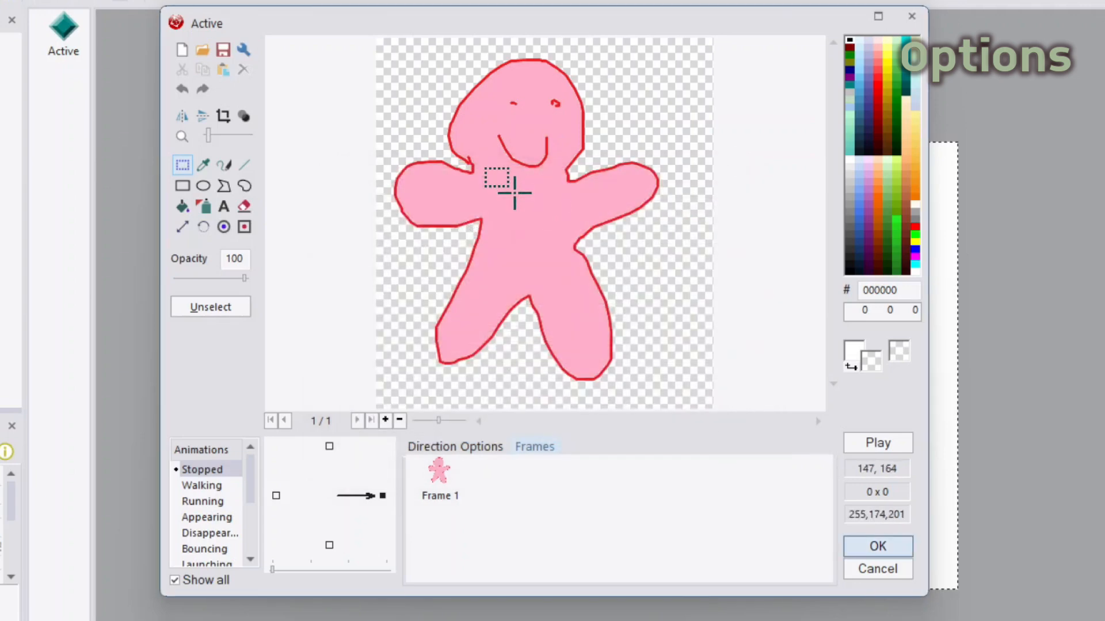
{"action": "right_click", "coordinate": [514, 191]}
- Set the Picture Editor's checkerboard colors to black and dark gray
{"action": "left_click", "coordinate": [244, 51]}
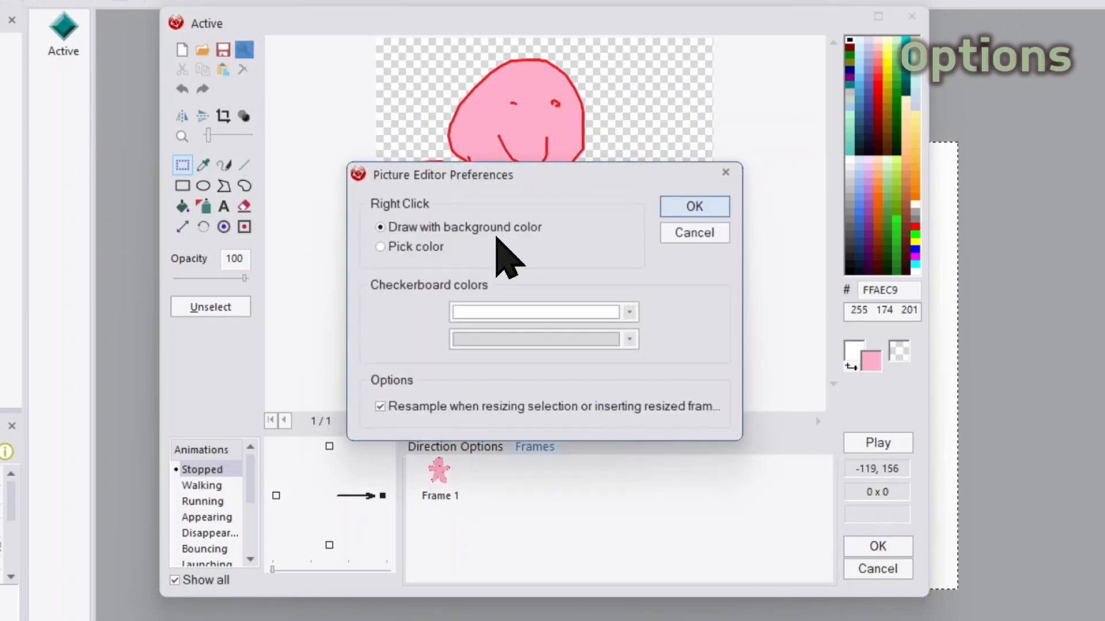
{"action": "left_click", "coordinate": [483, 310]}
{"action": "left_click", "coordinate": [462, 354]}
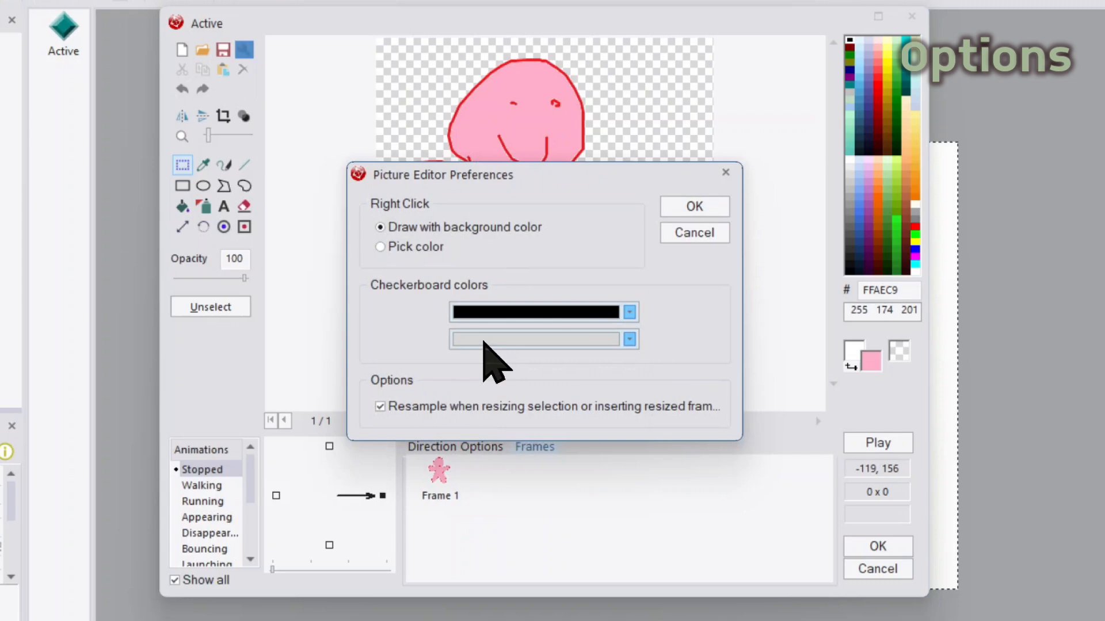
{"action": "left_click", "coordinate": [484, 345]}
{"action": "left_click", "coordinate": [492, 396]}
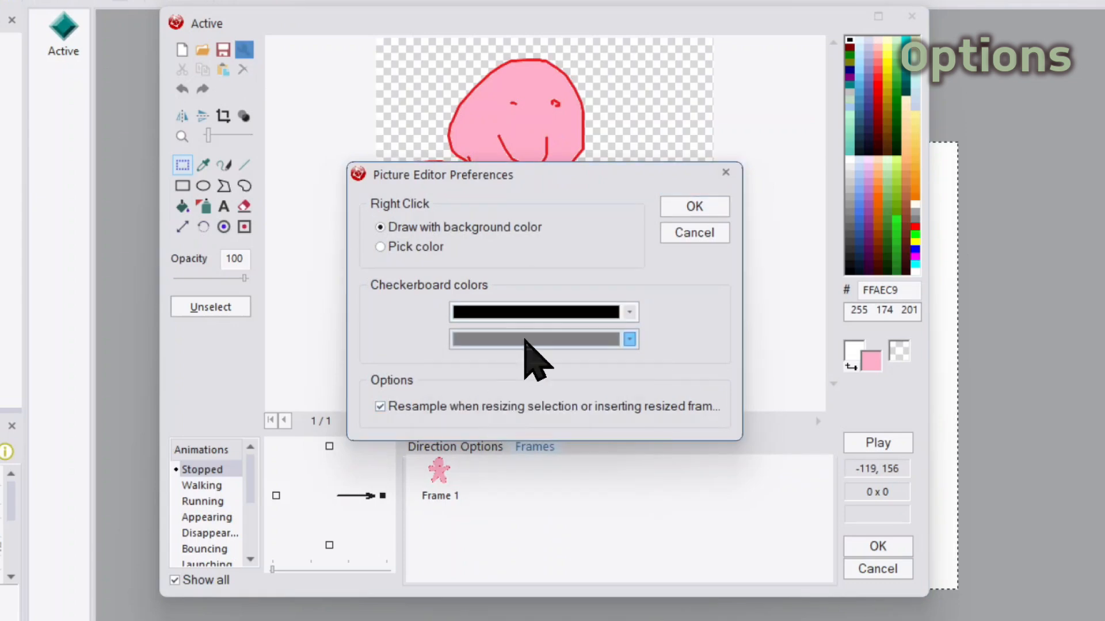
{"action": "left_click", "coordinate": [667, 206]}
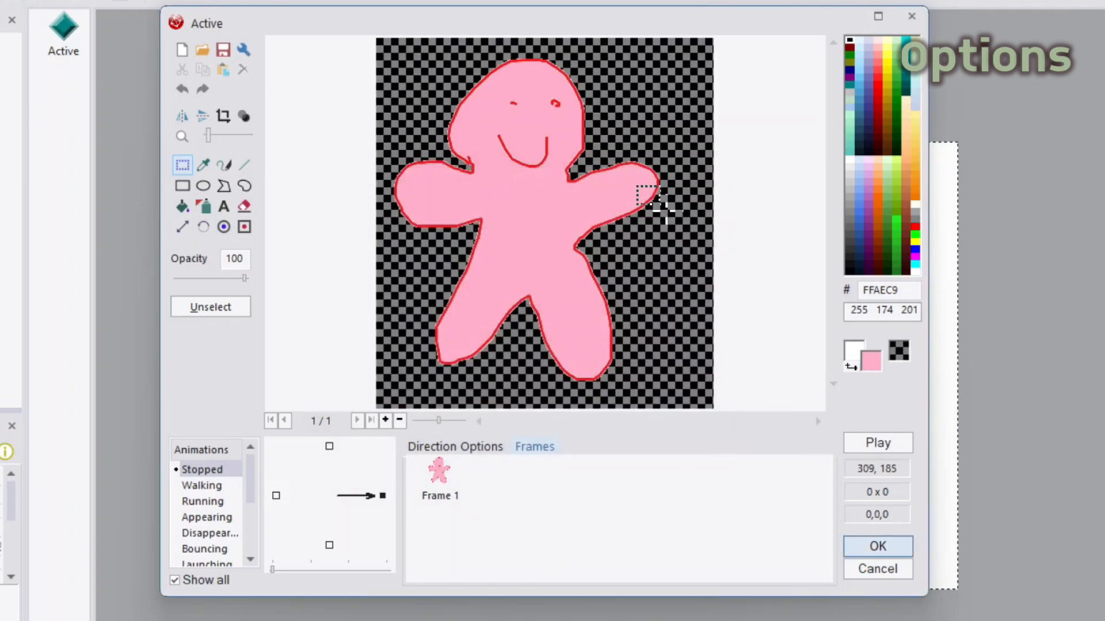
- Review the resample option in the preferences, try shrinking the selected figure, and undo the resize
{"action": "left_click", "coordinate": [244, 50]}
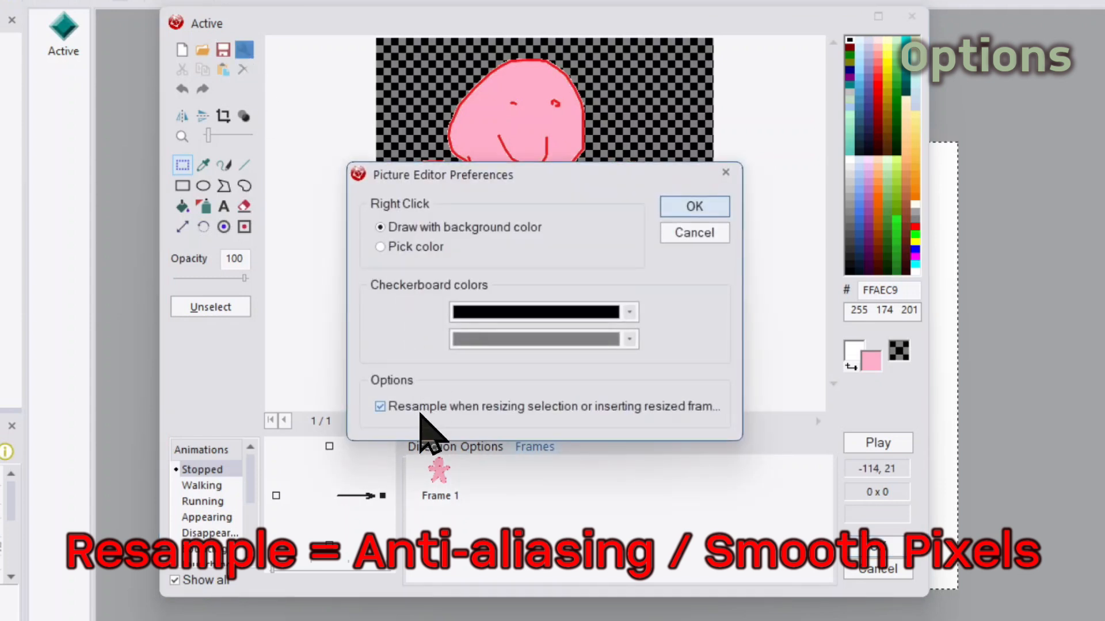
{"action": "left_click", "coordinate": [690, 206]}
{"action": "left_click_drag", "start_coordinate": [715, 143], "coordinate": [606, 214]}
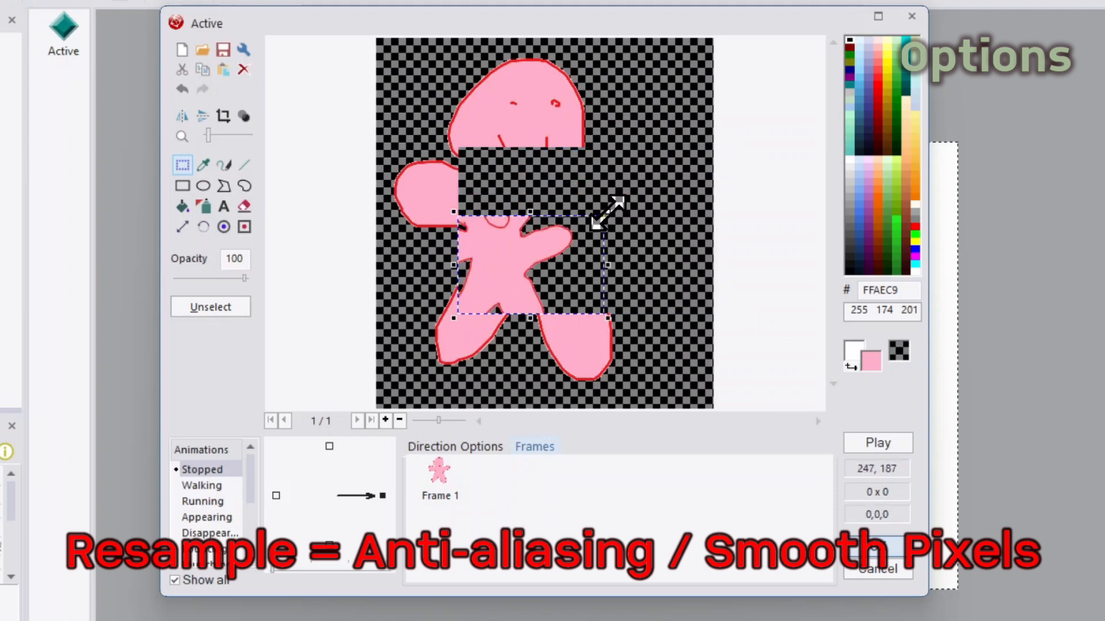
{"action": "left_click", "coordinate": [182, 89]}
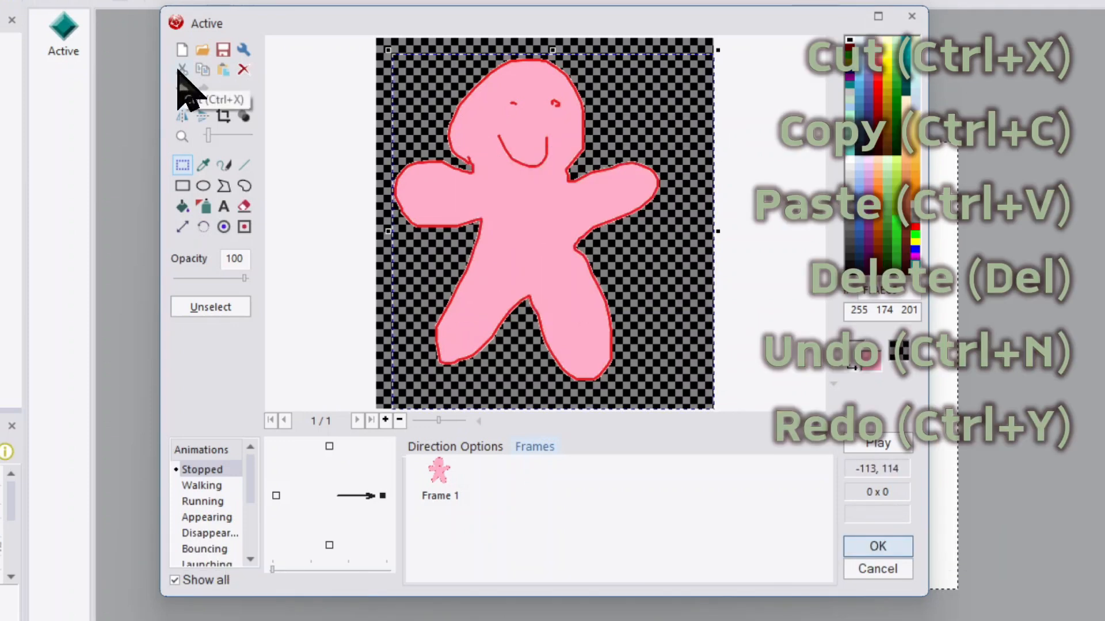
- Cut the selected figure and paste it back into the image, undo and redo the paste, and deselect it
{"action": "left_click", "coordinate": [181, 70]}
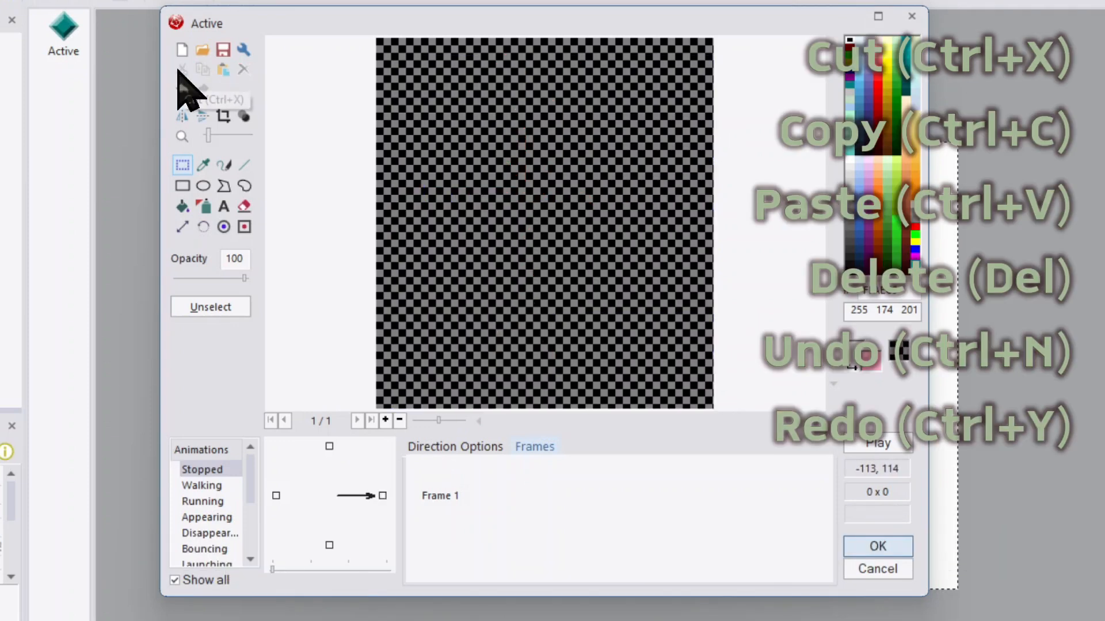
{"action": "left_click", "coordinate": [225, 70]}
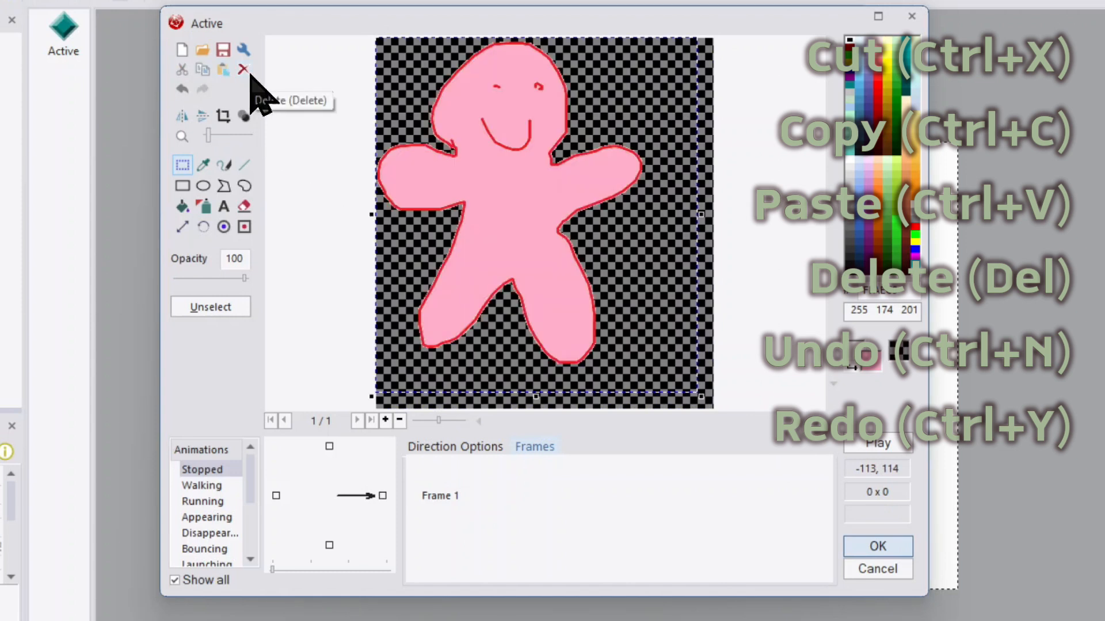
{"action": "left_click", "coordinate": [182, 88]}
{"action": "left_click", "coordinate": [203, 90]}
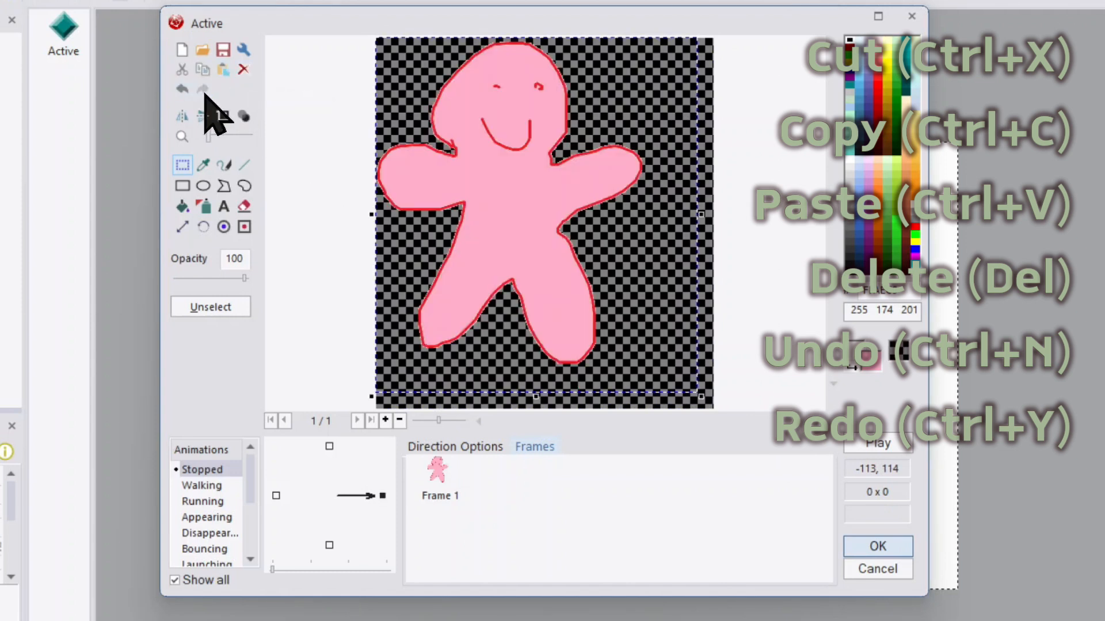
{"action": "left_click", "coordinate": [314, 196]}
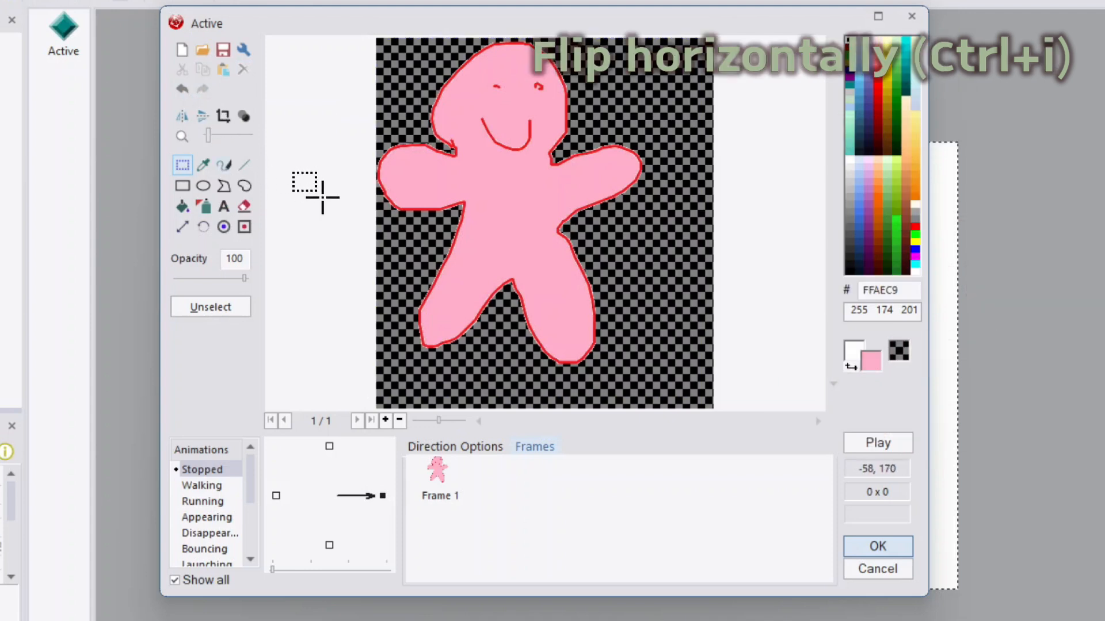
- Flip the figure horizontally and vertically, and flip it back to its original orientation
{"action": "left_click", "coordinate": [182, 116]}
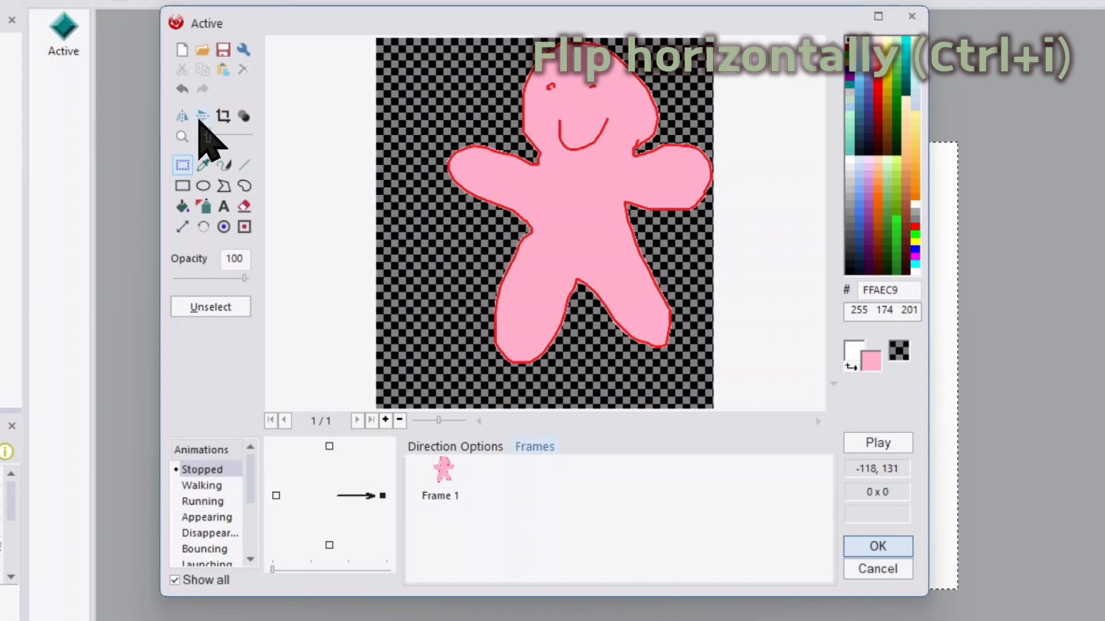
{"action": "left_click", "coordinate": [201, 117]}
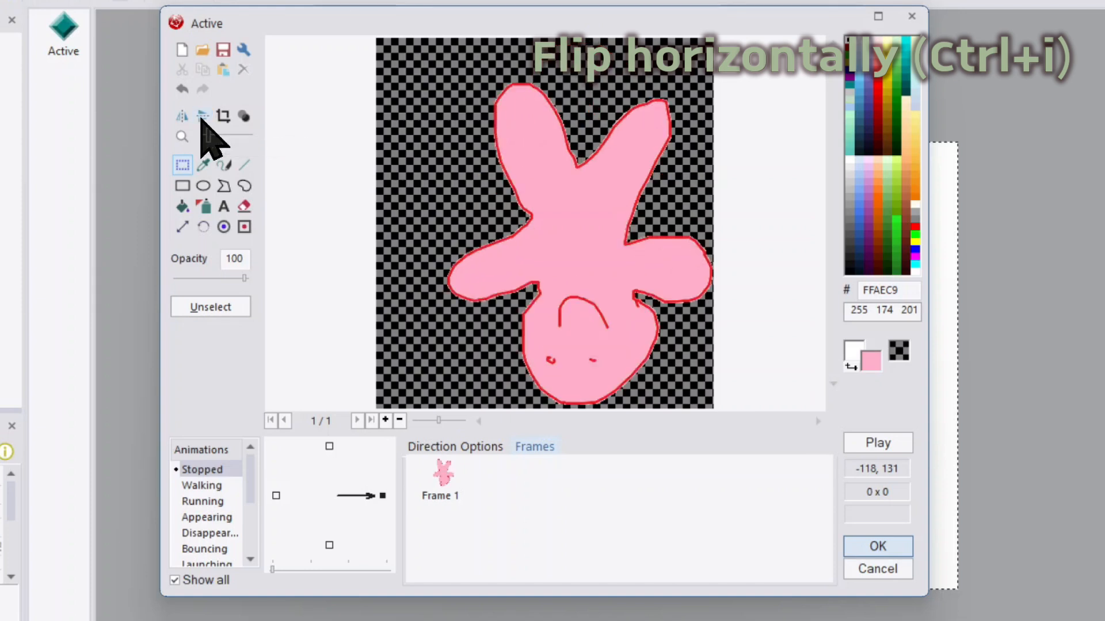
{"action": "left_click", "coordinate": [202, 117]}
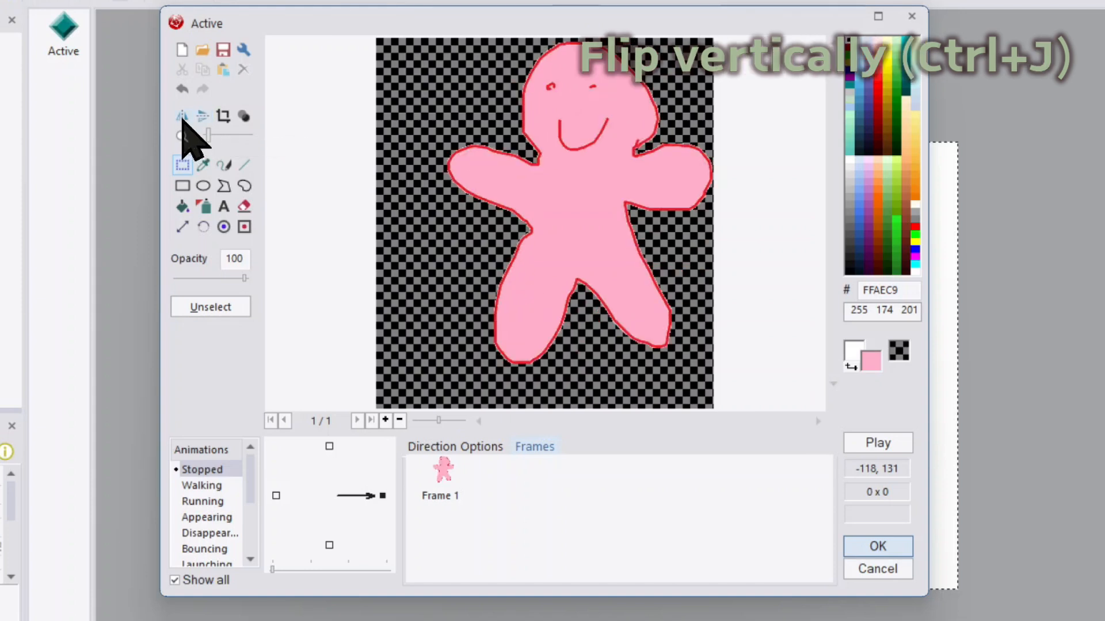
{"action": "left_click", "coordinate": [182, 118]}
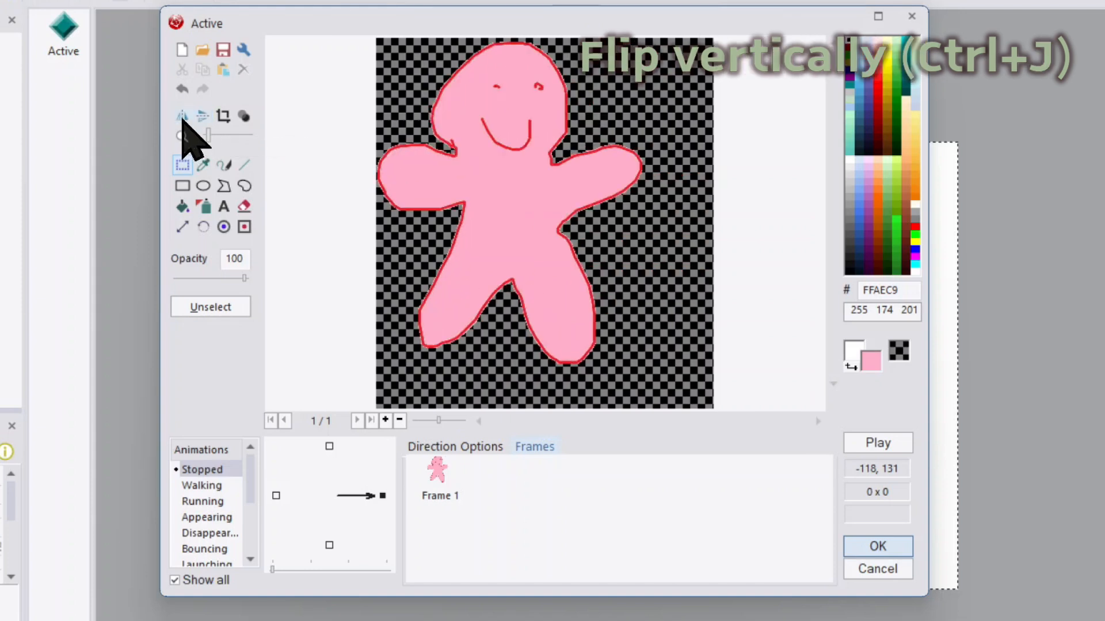
- Crop the image to the figure's outline, undo the crop, and crop it again
{"action": "left_click", "coordinate": [224, 116]}
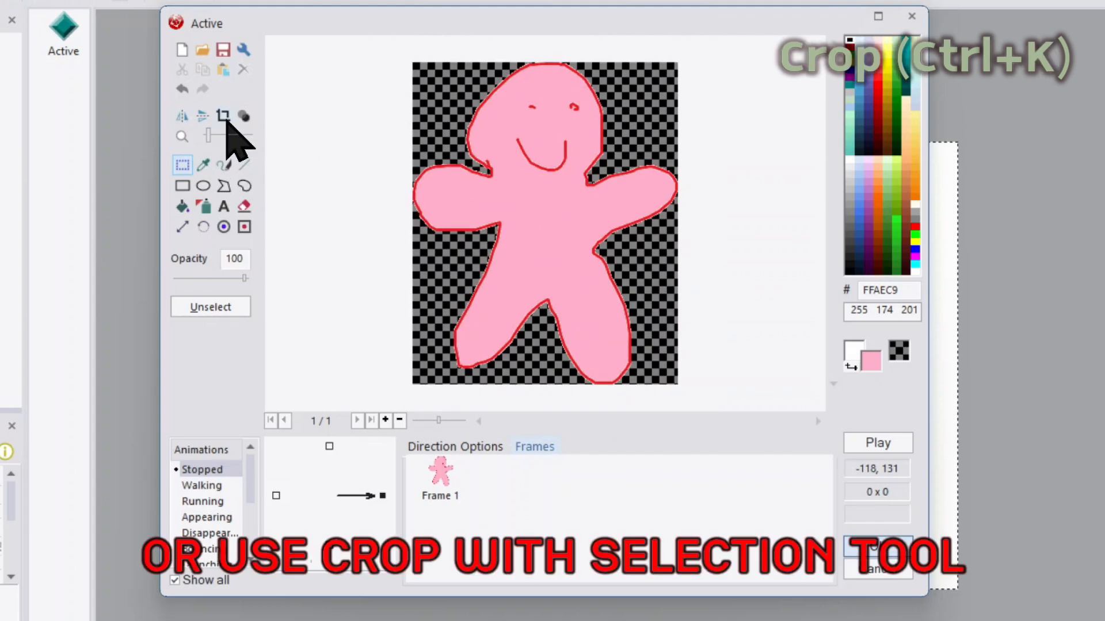
{"action": "key", "text": "ctrl+z"}
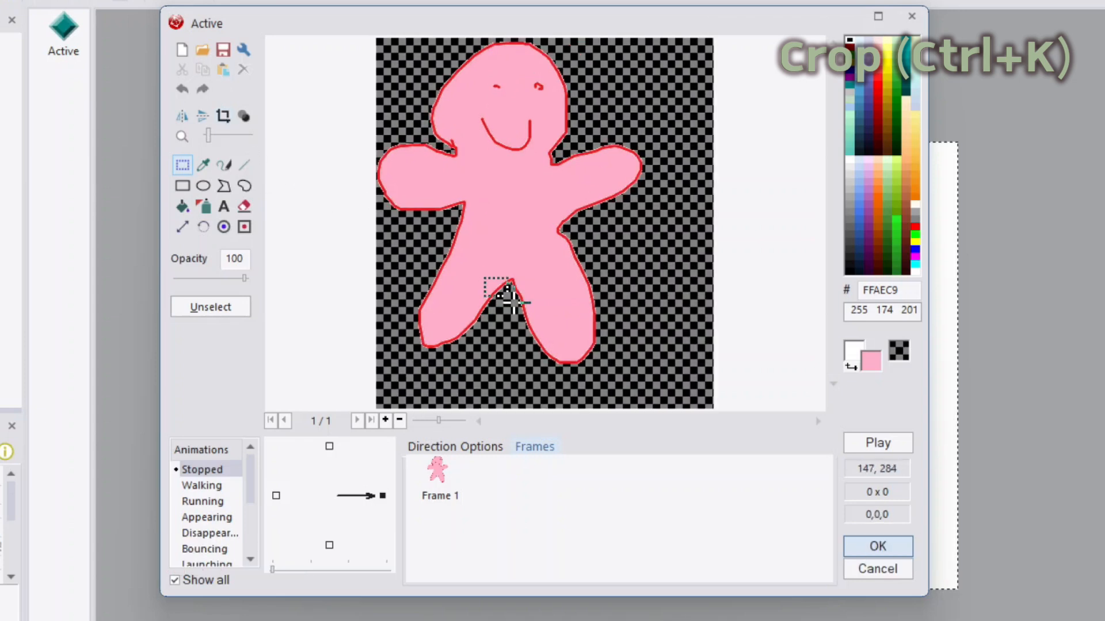
{"action": "left_click", "coordinate": [224, 116]}
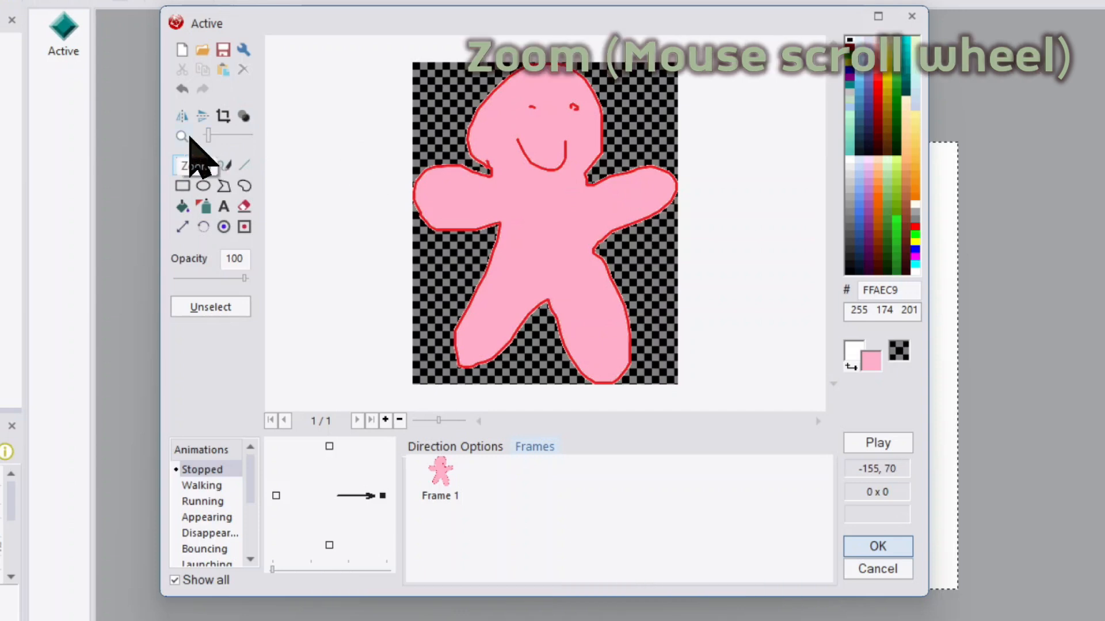
- Examine the cropped figure at several zoom levels
{"action": "scroll", "coordinate": [215, 138], "scroll_direction": "up", "scroll_amount": 2}
{"action": "scroll", "coordinate": [216, 138], "scroll_direction": "up", "scroll_amount": 3}
{"action": "scroll", "coordinate": [216, 138], "scroll_direction": "down", "scroll_amount": 3}
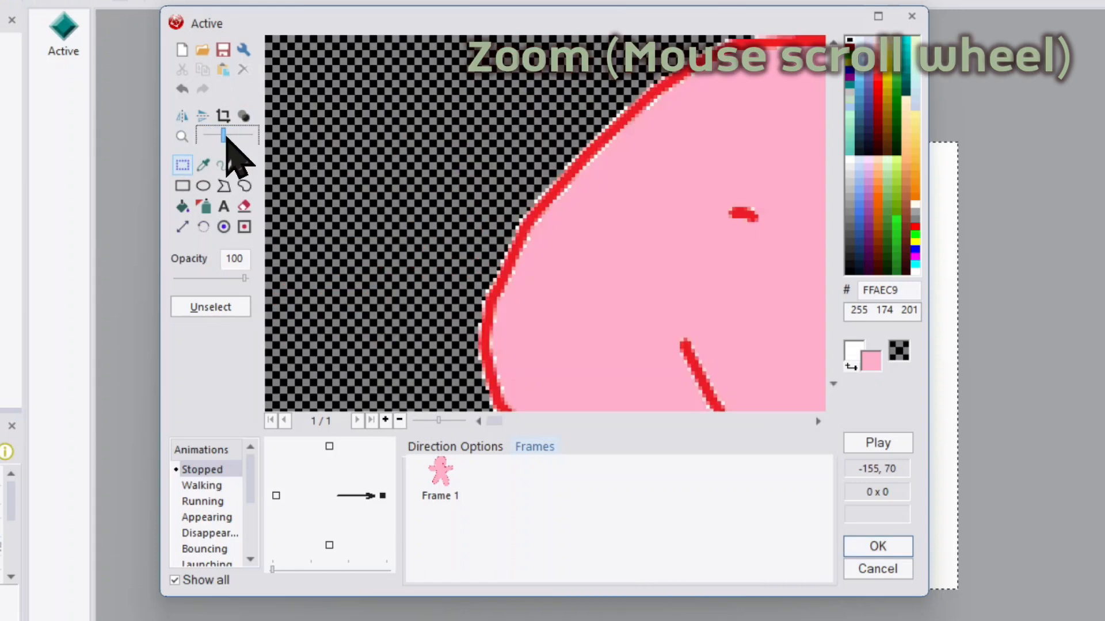
{"action": "scroll", "coordinate": [219, 144], "scroll_direction": "down", "scroll_amount": 2}
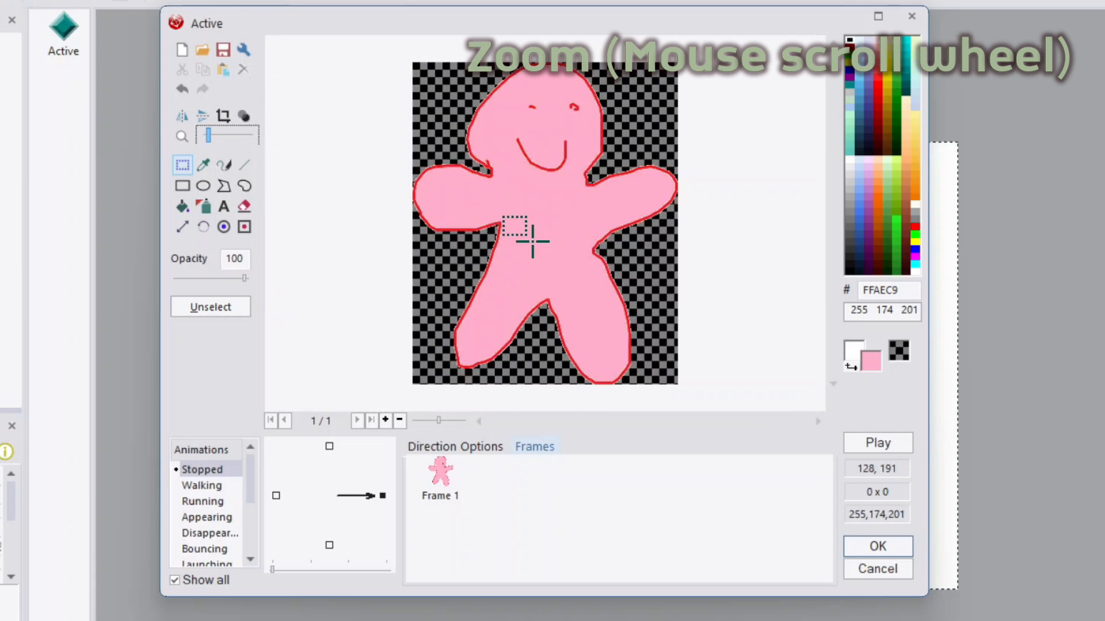
{"action": "scroll", "coordinate": [535, 199], "scroll_direction": "up", "scroll_amount": 3}
{"action": "scroll", "coordinate": [535, 199], "scroll_direction": "down", "scroll_amount": 3}
{"action": "scroll", "coordinate": [535, 198], "scroll_direction": "up", "scroll_amount": 1}
{"action": "scroll", "coordinate": [537, 200], "scroll_direction": "down", "scroll_amount": 1}
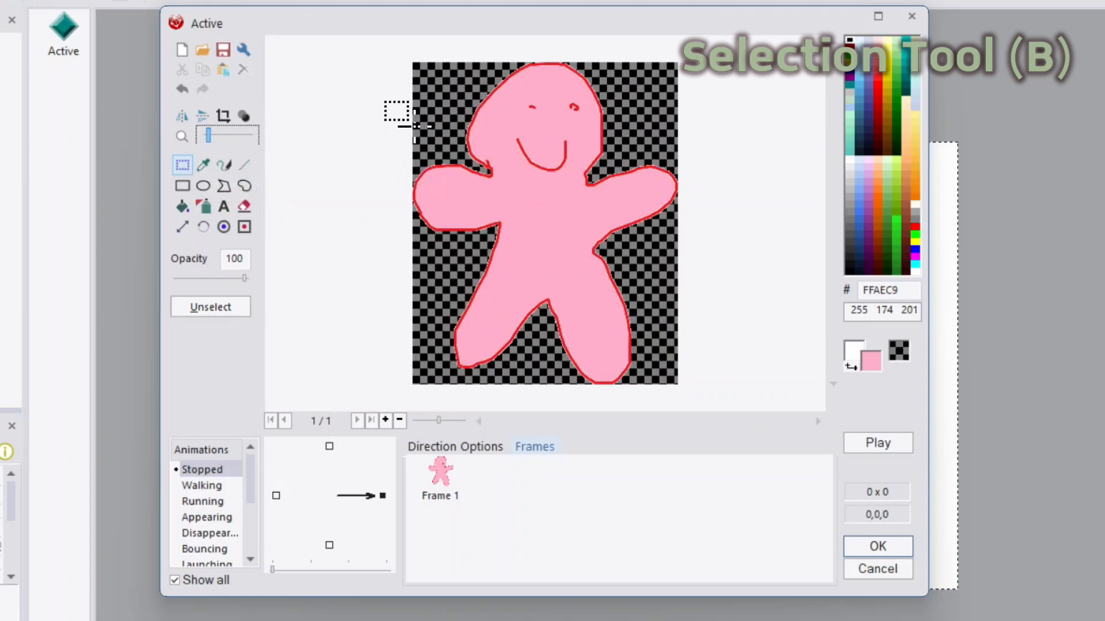
- Try selecting the figure's head area, moving it slightly and cutting it, and undo the cut and the move
{"action": "left_click_drag", "start_coordinate": [420, 74], "coordinate": [654, 182]}
{"action": "mouse_move", "coordinate": [580, 148]}
{"action": "left_mouse_down"}
{"action": "mouse_move", "coordinate": [591, 169]}
{"action": "mouse_move", "coordinate": [580, 129]}
{"action": "mouse_move", "coordinate": [595, 144]}
{"action": "left_mouse_up"}
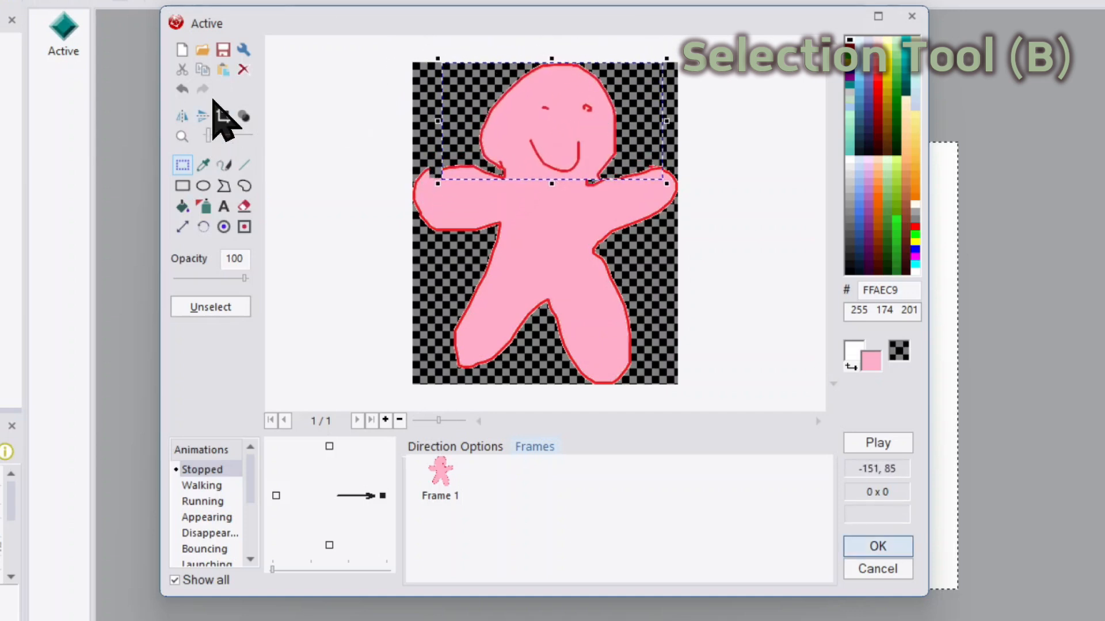
{"action": "left_click", "coordinate": [182, 70]}
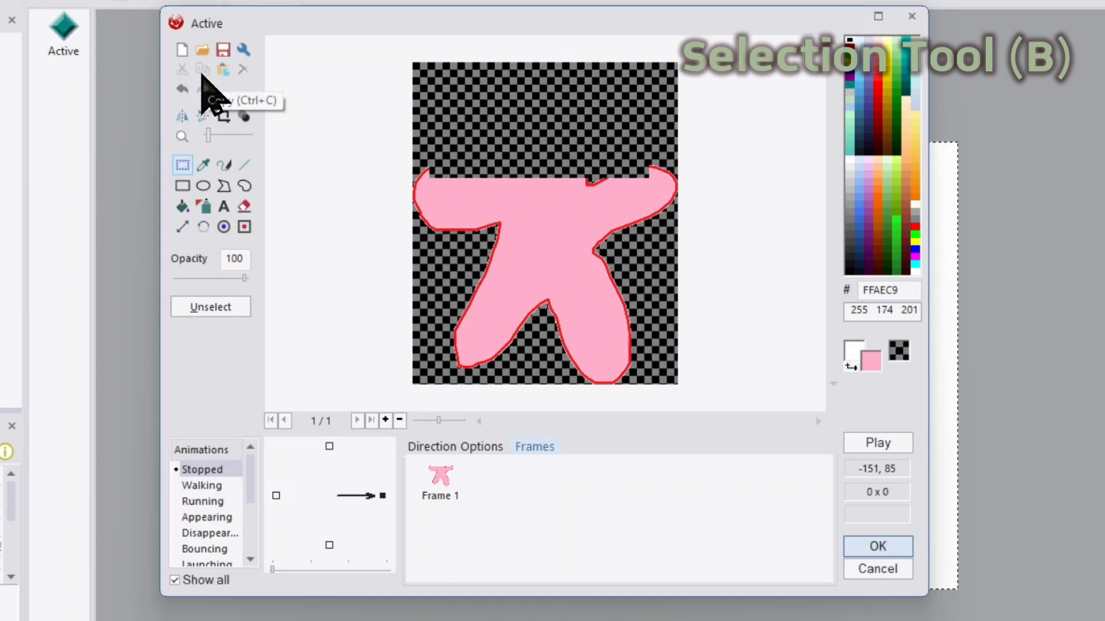
{"action": "key", "text": "ctrl+z"}
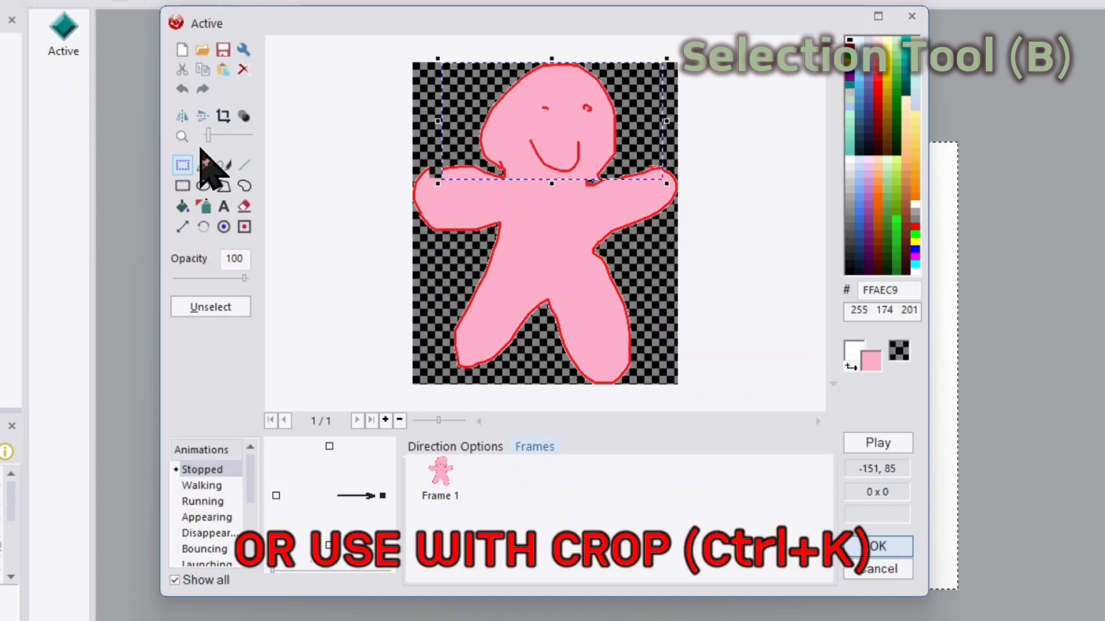
{"action": "left_click", "coordinate": [181, 88]}
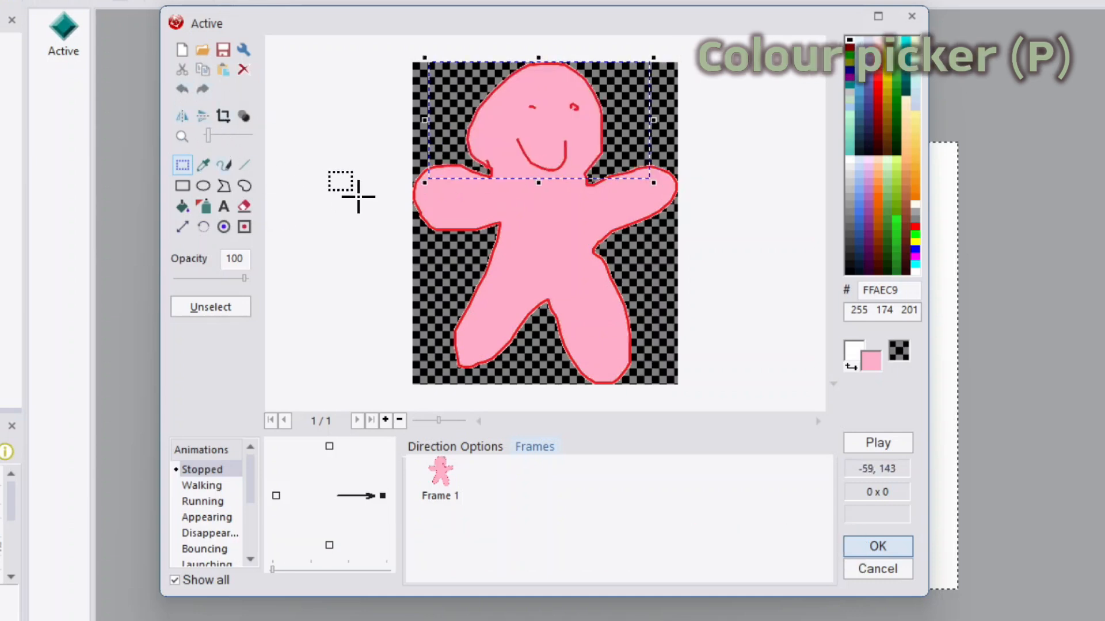
- Pick the eye's red (ED1C24) and the body's pink (FFAEC9) from the figure as the two drawing colors
{"action": "left_click", "coordinate": [203, 165]}
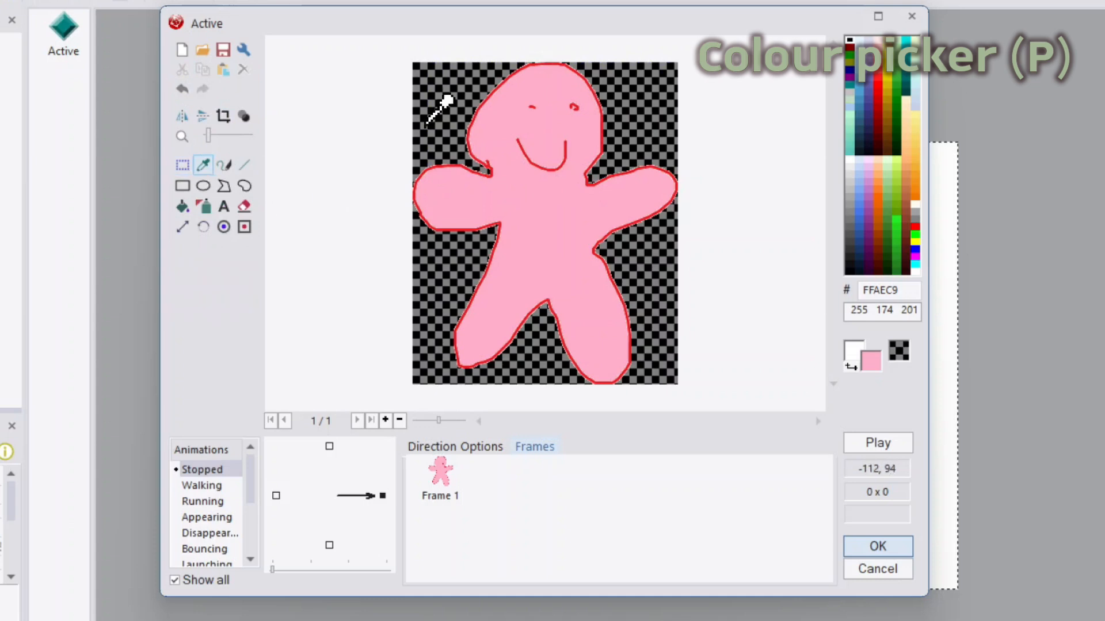
{"action": "left_click", "coordinate": [531, 107]}
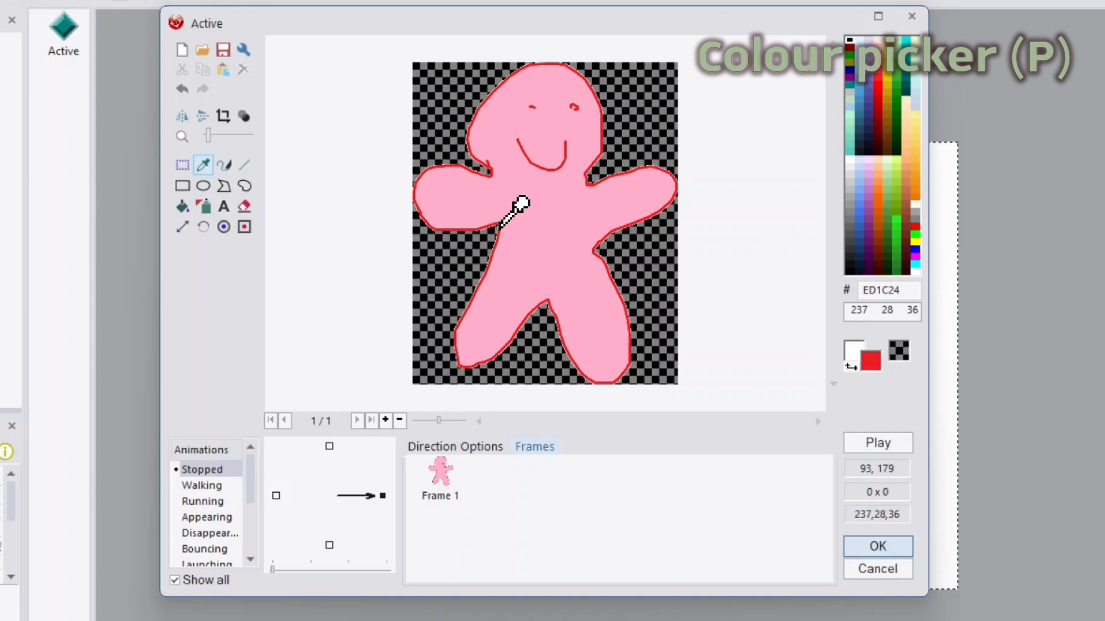
{"action": "left_click", "coordinate": [525, 214]}
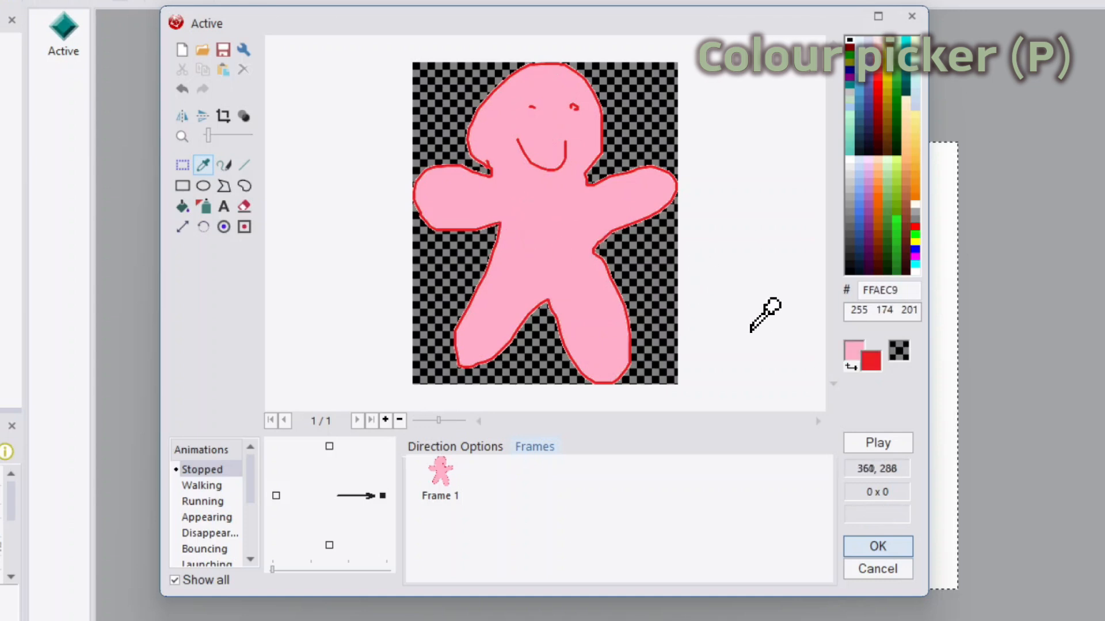
- Brush a small yellow (FFFF00) circle with an inner mark on the figure's chest at size 1, trying the different brush types
{"action": "left_click", "coordinate": [229, 166]}
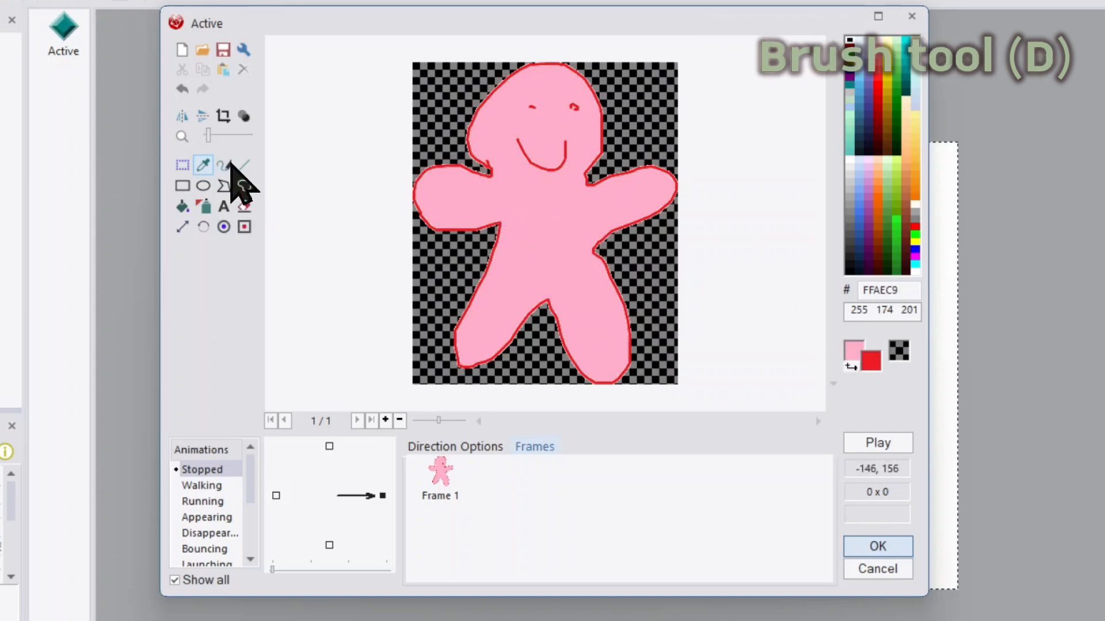
{"action": "left_click", "coordinate": [229, 165]}
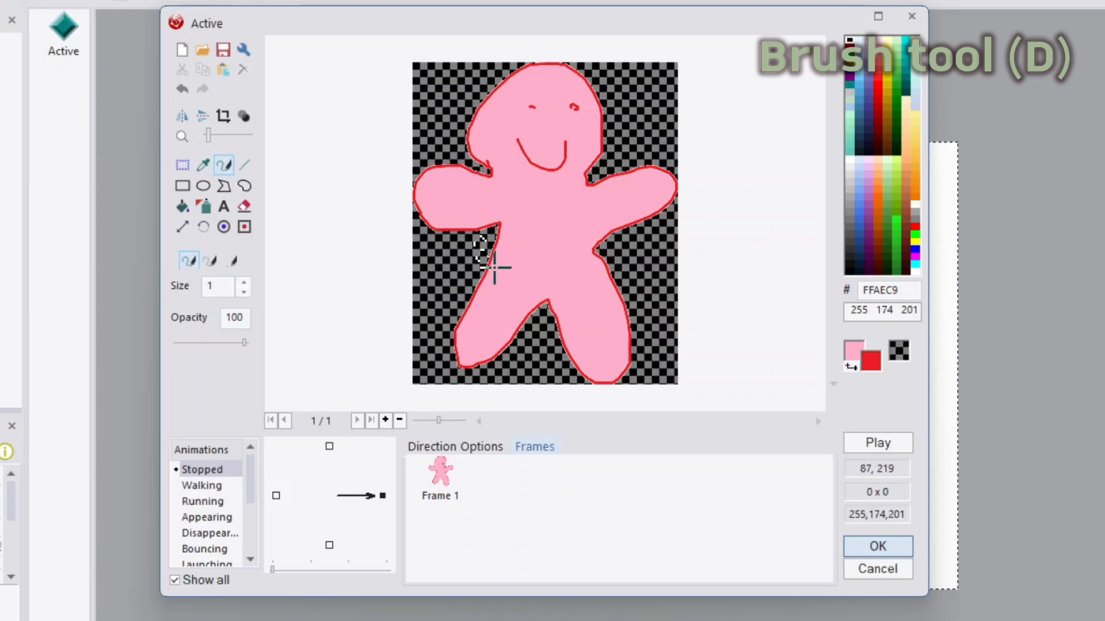
{"action": "left_click", "coordinate": [913, 241]}
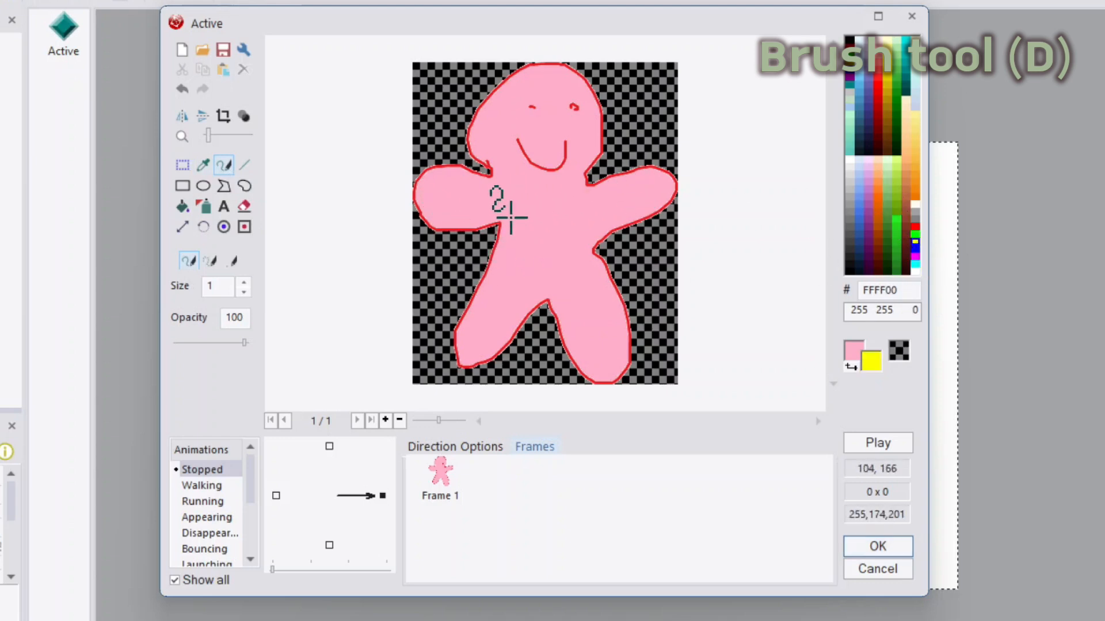
{"action": "mouse_move", "coordinate": [532, 209]}
{"action": "left_mouse_down"}
{"action": "mouse_move", "coordinate": [534, 193]}
{"action": "mouse_move", "coordinate": [557, 192]}
{"action": "mouse_move", "coordinate": [533, 214]}
{"action": "mouse_move", "coordinate": [529, 195]}
{"action": "left_mouse_up"}
{"action": "left_click", "coordinate": [210, 260]}
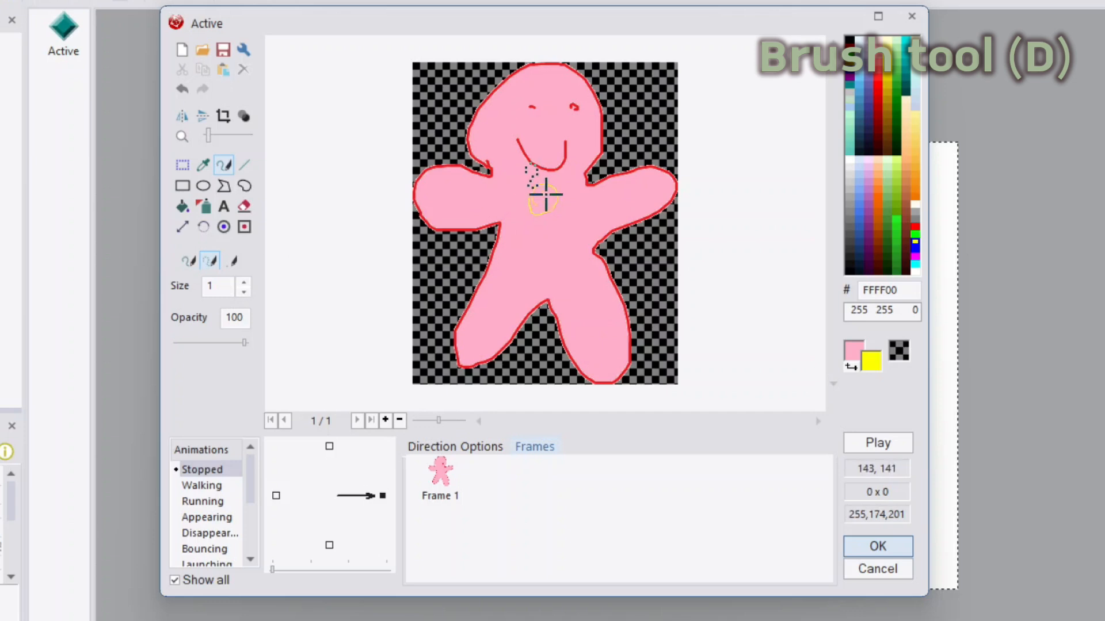
{"action": "left_click", "coordinate": [233, 261]}
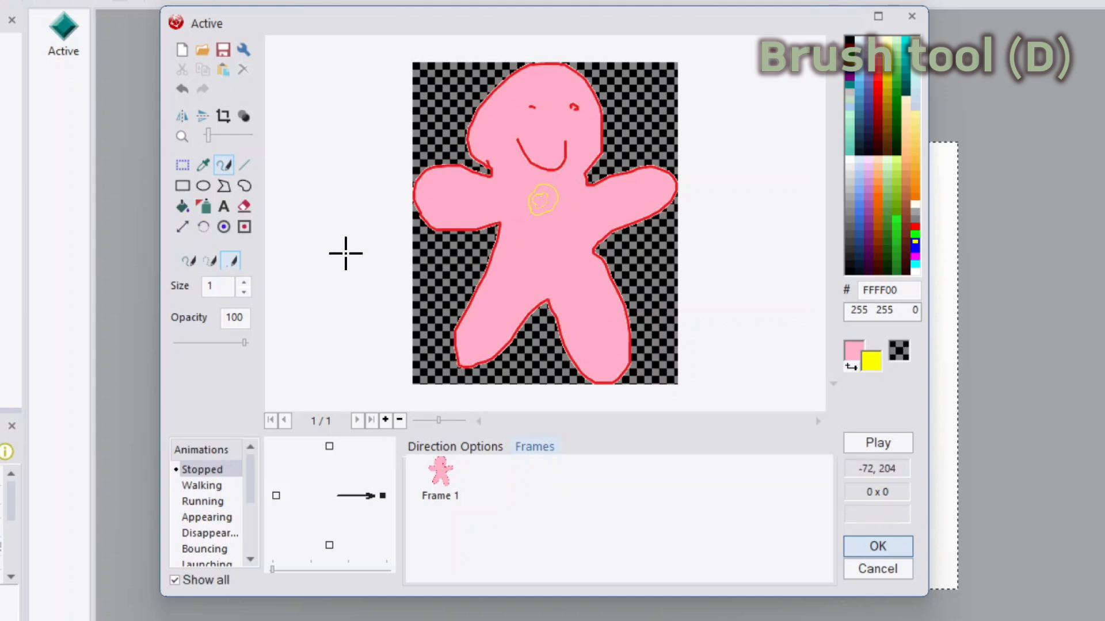
- Scribble a brown (974B33) dotted mark around the figure's mouth with the second brush type
{"action": "right_click", "coordinate": [906, 211]}
{"action": "left_click", "coordinate": [209, 260]}
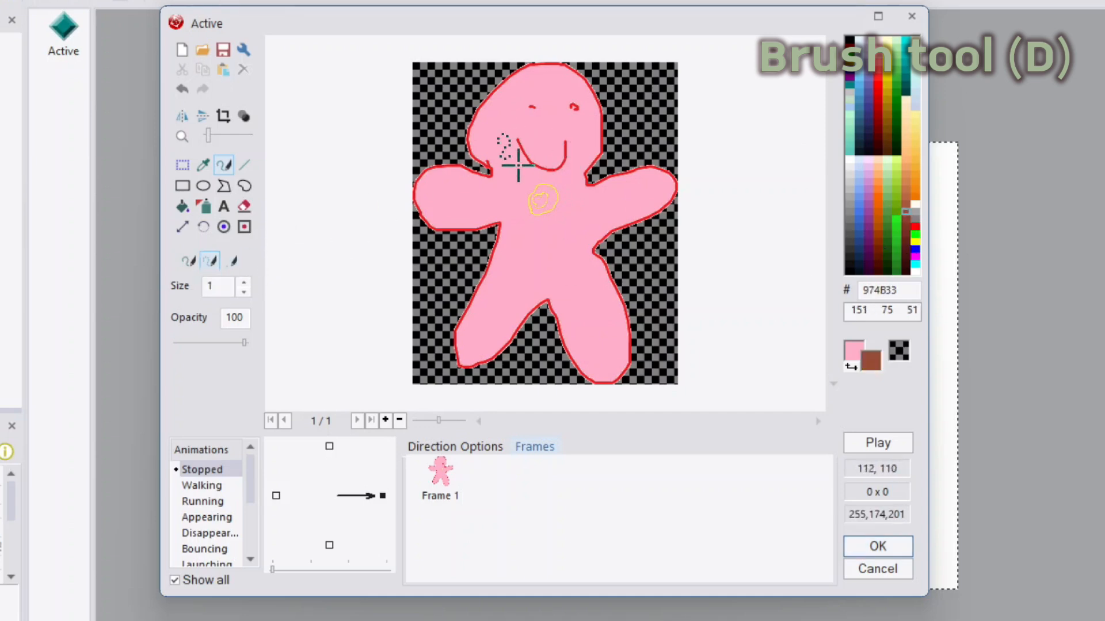
{"action": "mouse_move", "coordinate": [553, 152]}
{"action": "right_mouse_down"}
{"action": "mouse_move", "coordinate": [579, 140]}
{"action": "mouse_move", "coordinate": [556, 144]}
{"action": "right_mouse_up"}
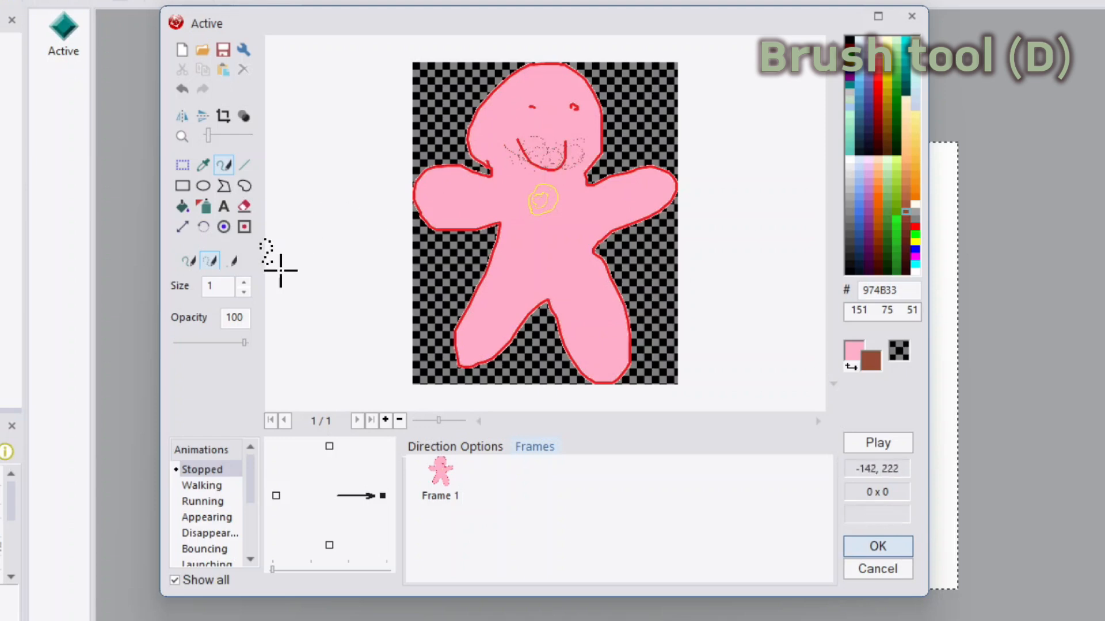
- Paint over the small circle on the figure's chest in solid yellow (FFFF00) with the first brush type at size 22
{"action": "left_click", "coordinate": [244, 281]}
{"action": "left_click", "coordinate": [244, 282]}
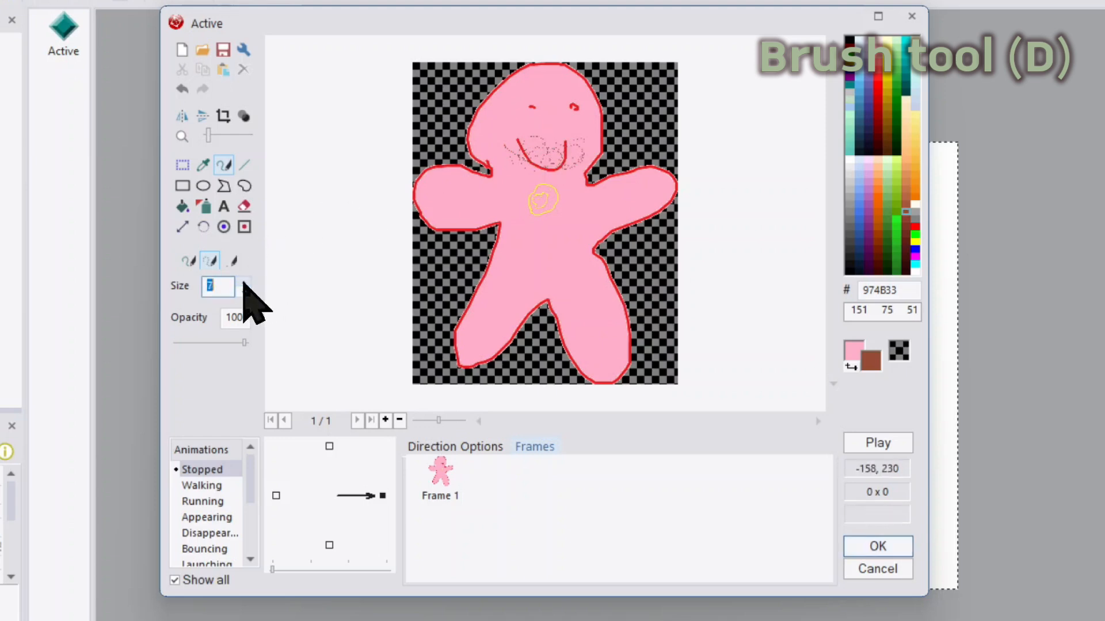
{"action": "type", "text": "22"}
{"action": "left_click", "coordinate": [192, 261]}
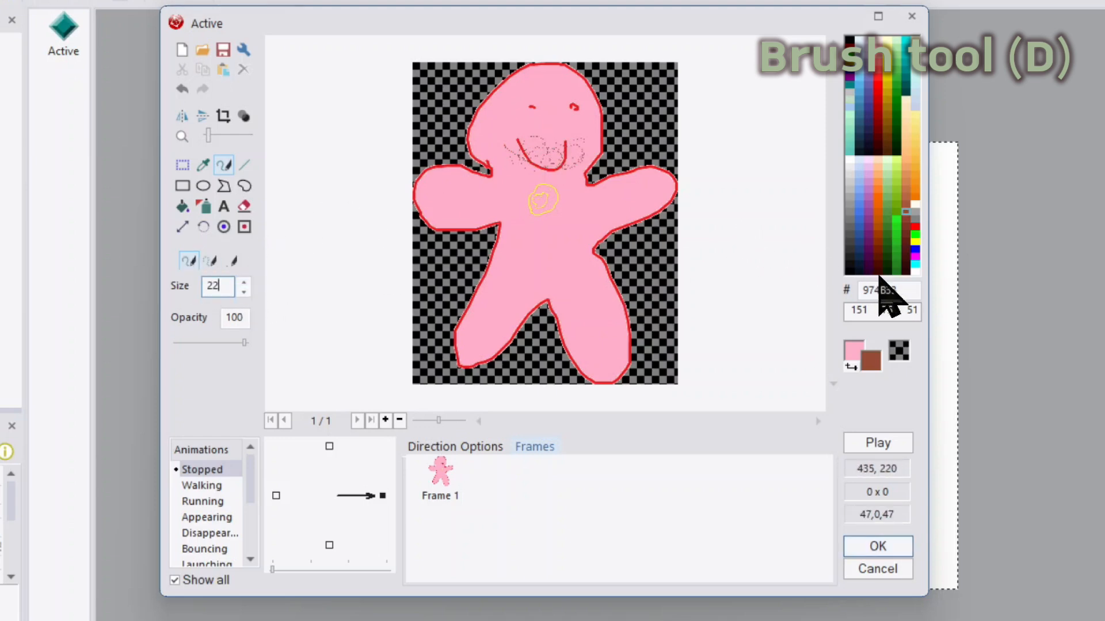
{"action": "right_click", "coordinate": [916, 244]}
{"action": "right_click_drag", "start_coordinate": [535, 199], "coordinate": [552, 203]}
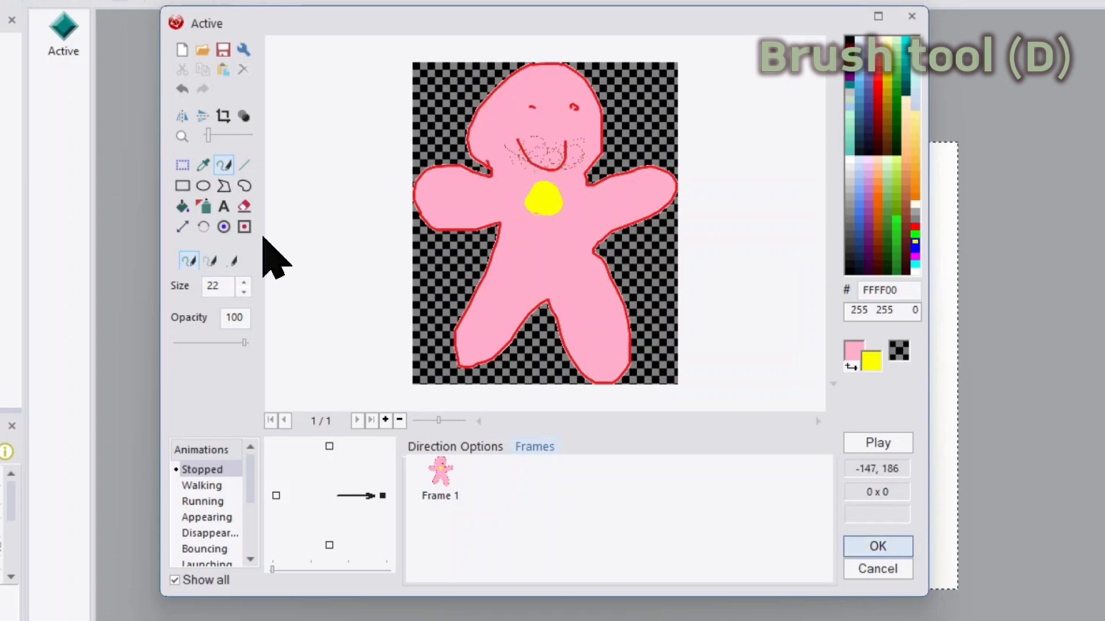
- At brush opacity 33, paint translucent brown (A7573B) hair and beard and a white (FFFFFF) highlight on the figure's head
{"action": "left_click_drag", "start_coordinate": [244, 343], "coordinate": [198, 343]}
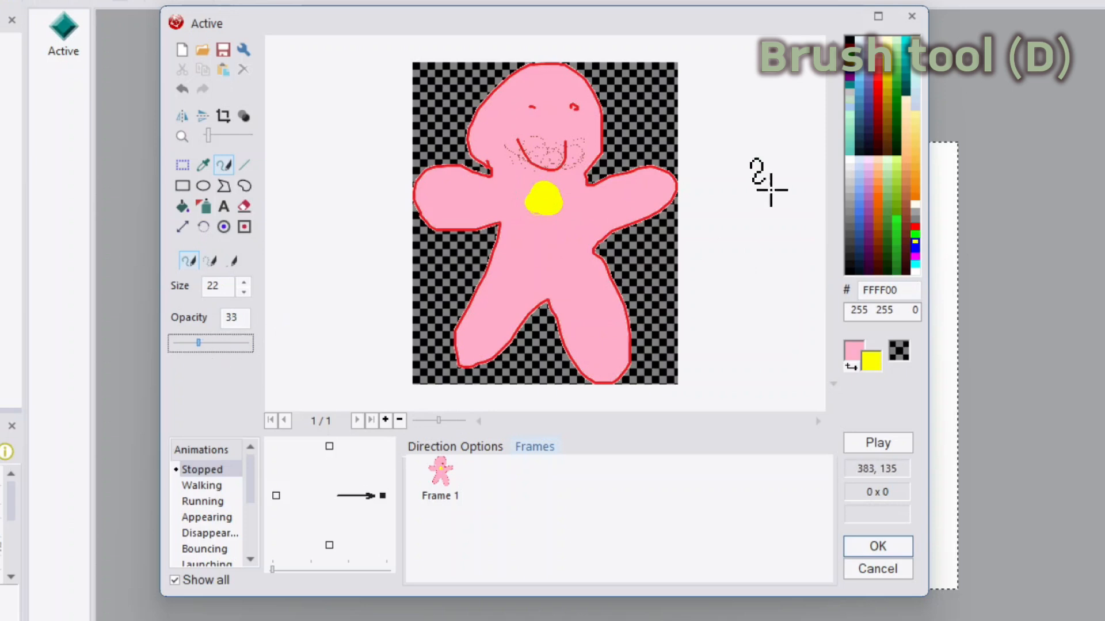
{"action": "right_click", "coordinate": [905, 204]}
{"action": "mouse_move", "coordinate": [480, 109]}
{"action": "right_mouse_down"}
{"action": "mouse_move", "coordinate": [523, 79]}
{"action": "mouse_move", "coordinate": [582, 80]}
{"action": "mouse_move", "coordinate": [501, 81]}
{"action": "mouse_move", "coordinate": [573, 70]}
{"action": "right_mouse_up"}
{"action": "mouse_move", "coordinate": [514, 150]}
{"action": "right_mouse_down"}
{"action": "mouse_move", "coordinate": [564, 140]}
{"action": "mouse_move", "coordinate": [555, 166]}
{"action": "mouse_move", "coordinate": [520, 146]}
{"action": "right_mouse_up"}
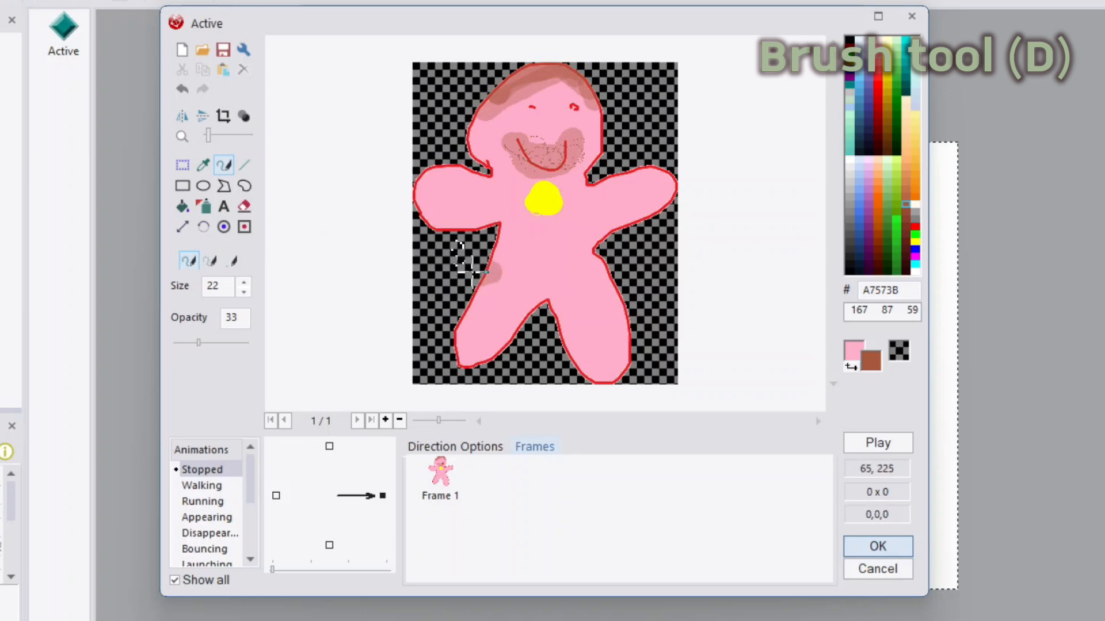
{"action": "key", "text": "ctrl+z"}
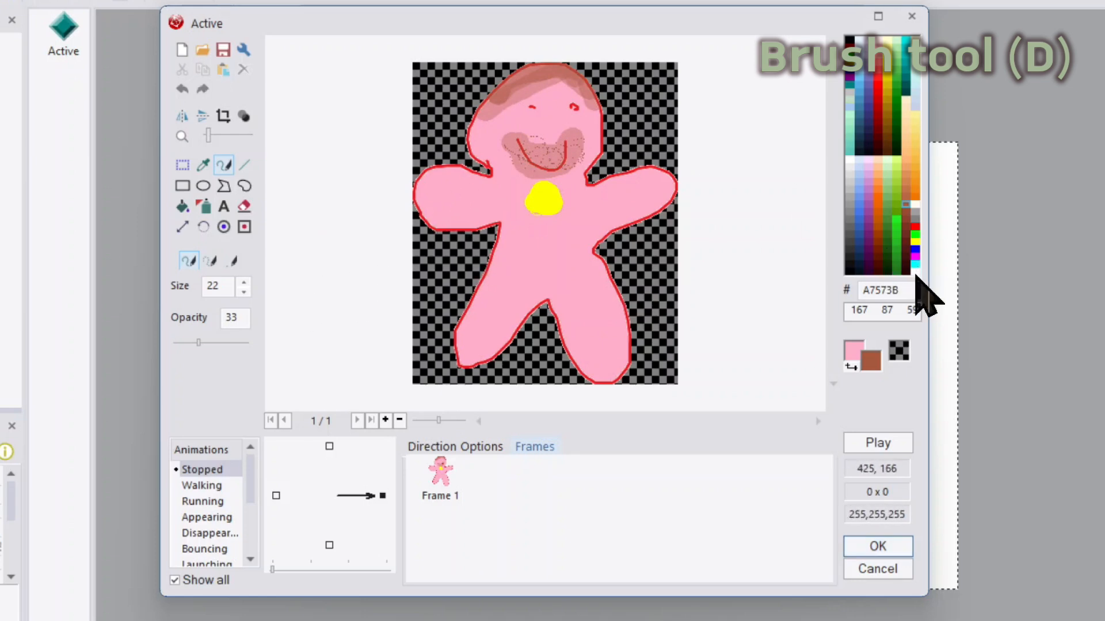
{"action": "left_click", "coordinate": [915, 271]}
{"action": "right_click_drag", "start_coordinate": [564, 91], "coordinate": [583, 99]}
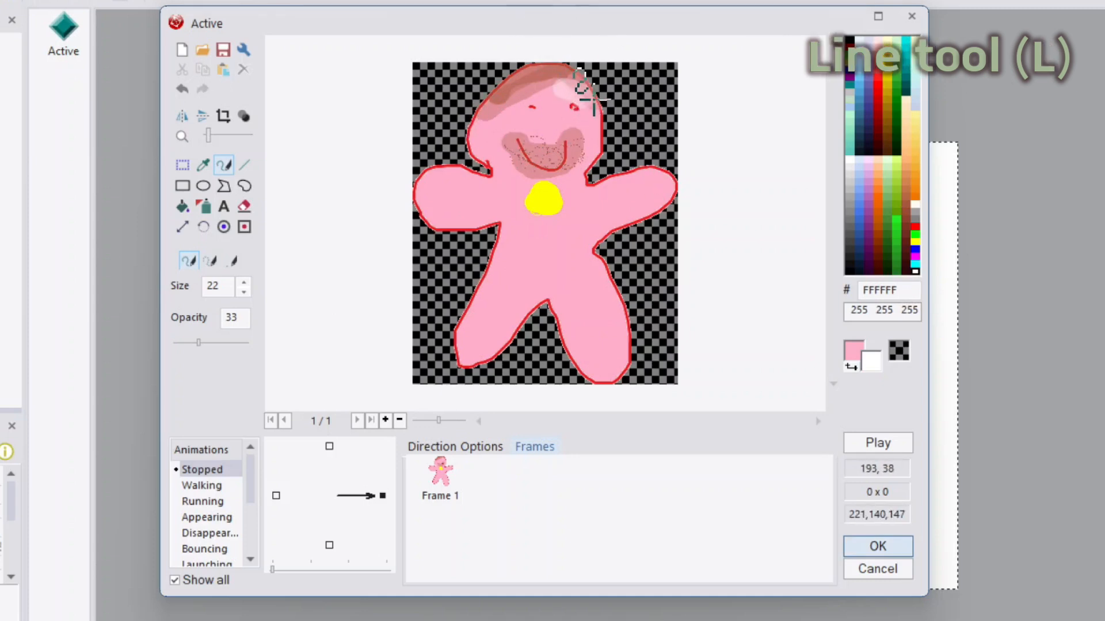
- Draw a blue (87, 135, 231) line of size 2 across the figure's waist with the Line tool
{"action": "left_click", "coordinate": [245, 165]}
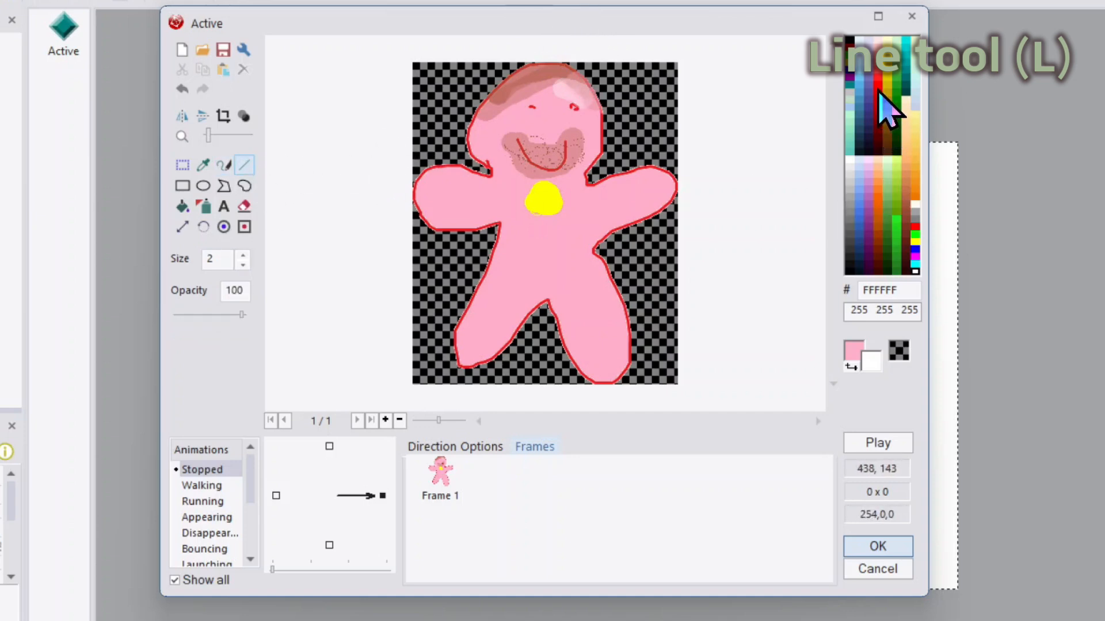
{"action": "left_click", "coordinate": [857, 205]}
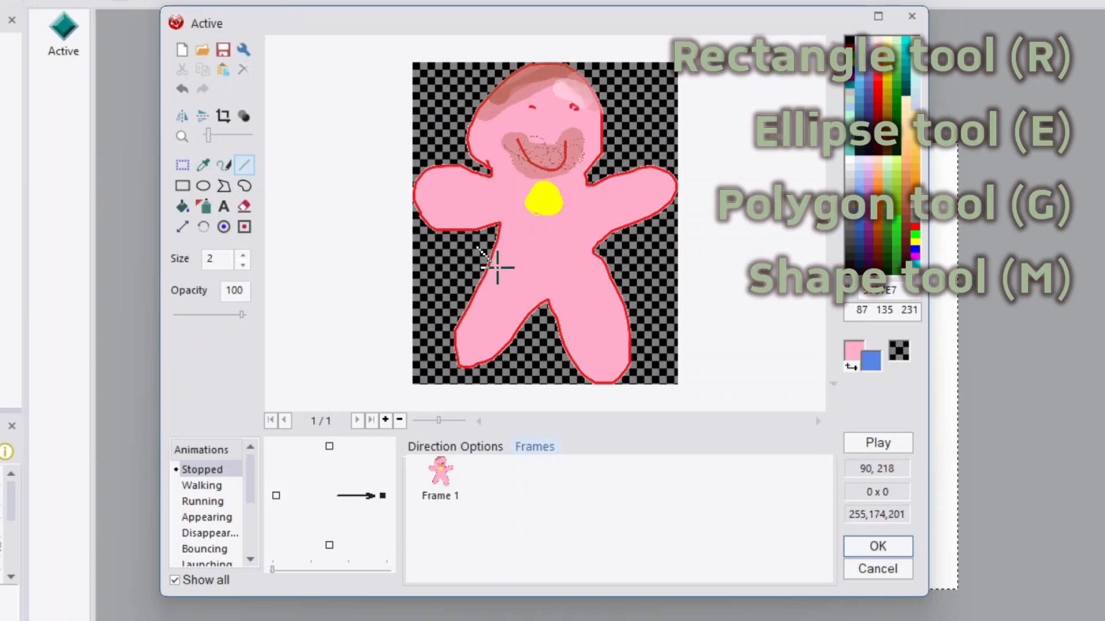
{"action": "left_click_drag", "start_coordinate": [494, 256], "coordinate": [525, 251]}
{"action": "left_click_drag", "start_coordinate": [597, 254], "coordinate": [596, 254]}
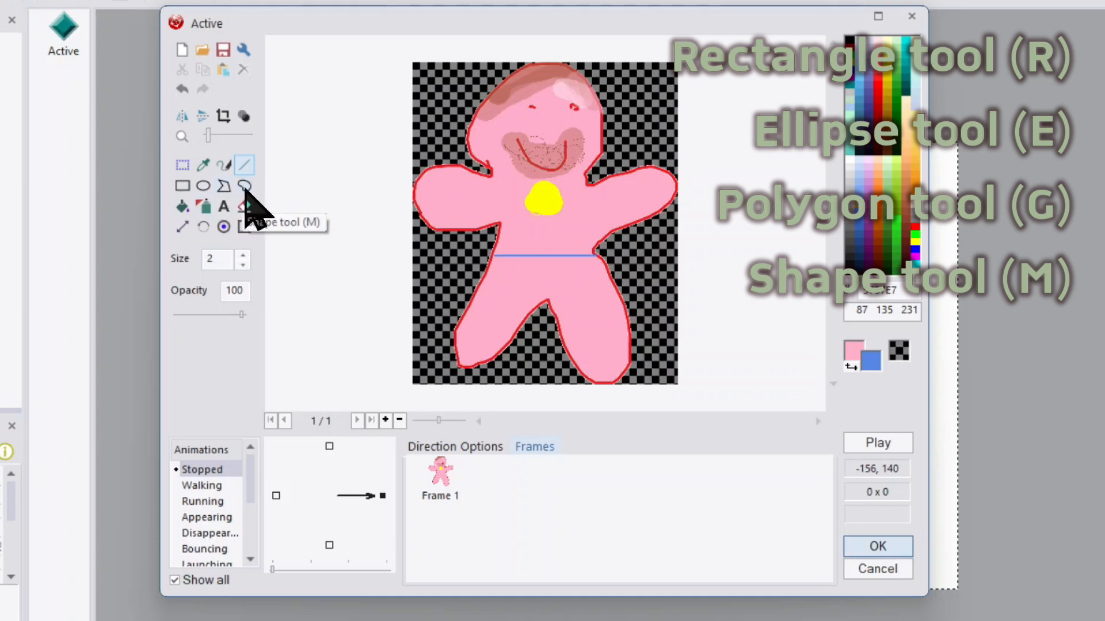
- Draw a belt over the waist line with the Rectangle tool: solid blue bands and a yellow buckle with a blue outline of size 4
{"action": "left_click", "coordinate": [183, 186]}
{"action": "left_click", "coordinate": [190, 261]}
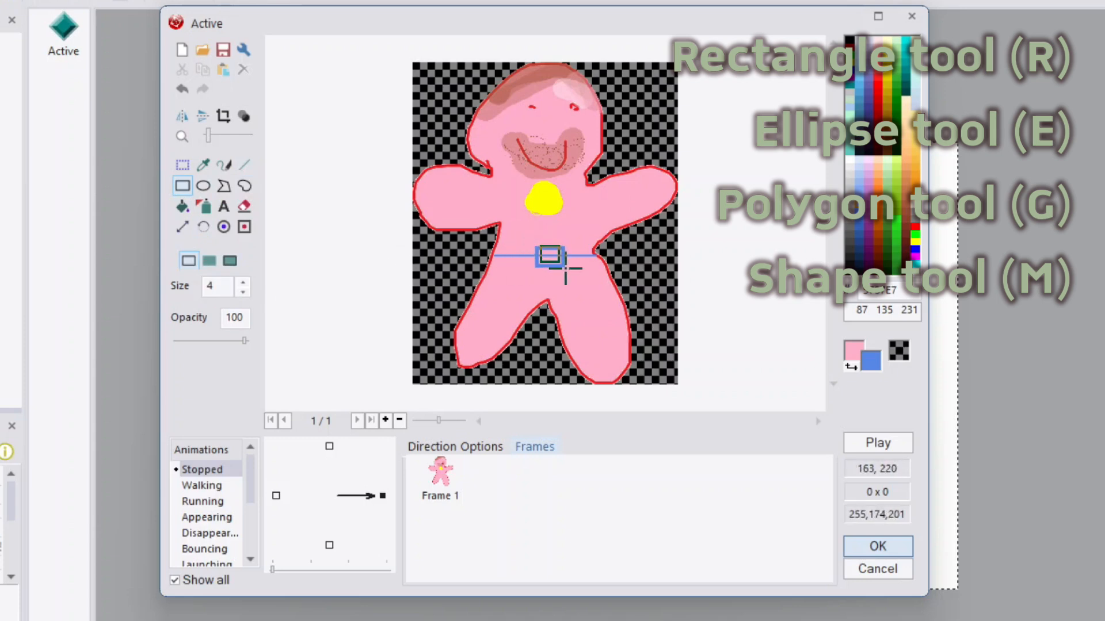
{"action": "left_click", "coordinate": [209, 260]}
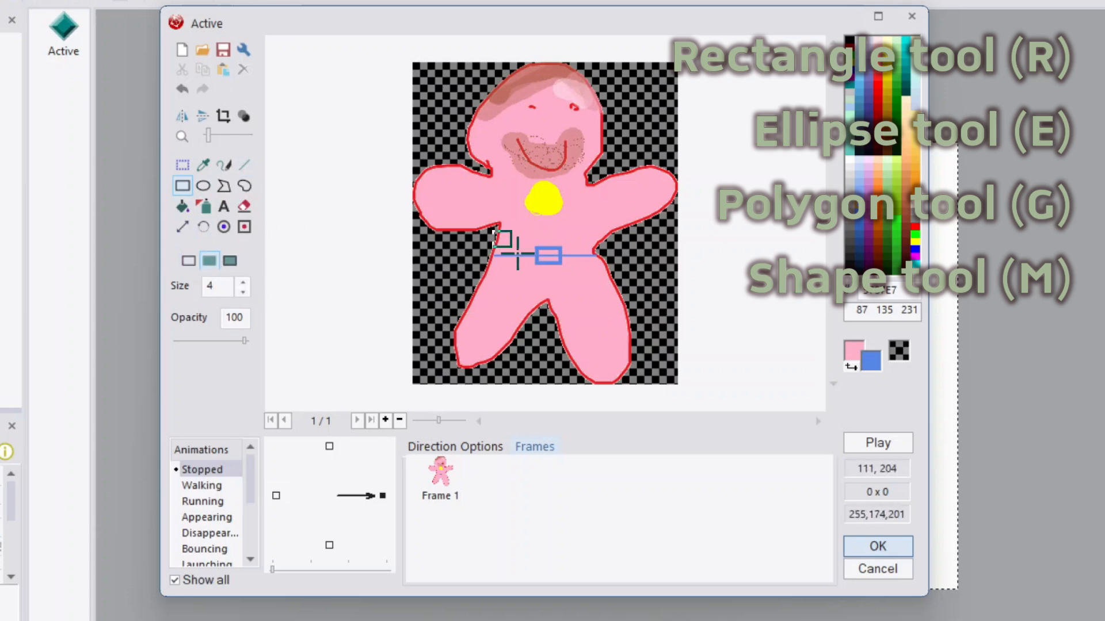
{"action": "left_click_drag", "start_coordinate": [496, 252], "coordinate": [535, 259]}
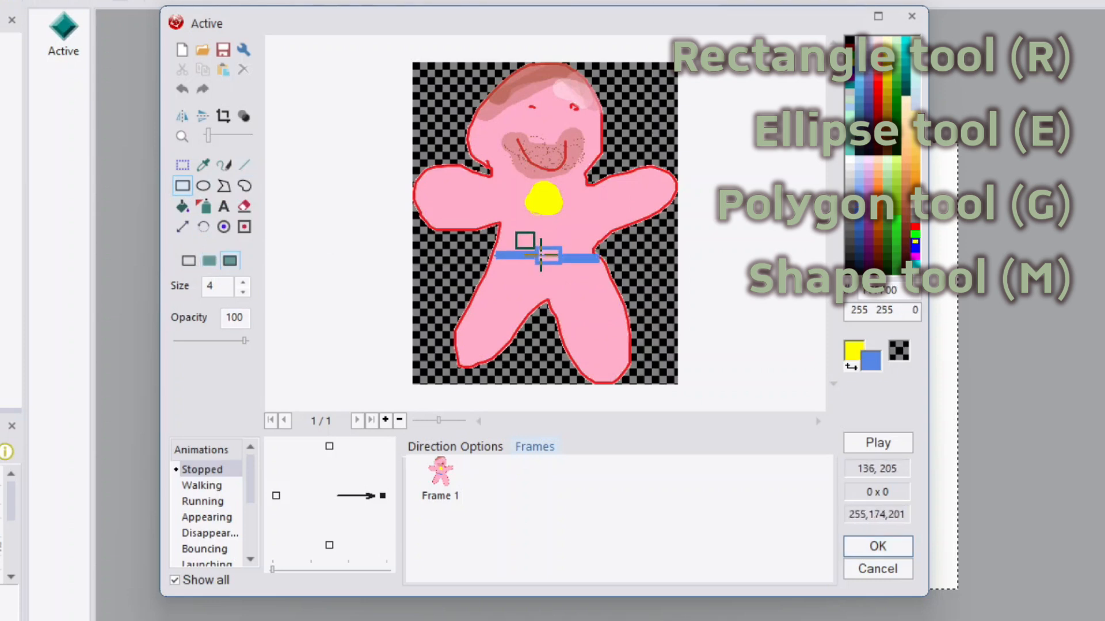
{"action": "left_click_drag", "start_coordinate": [534, 248], "coordinate": [555, 263]}
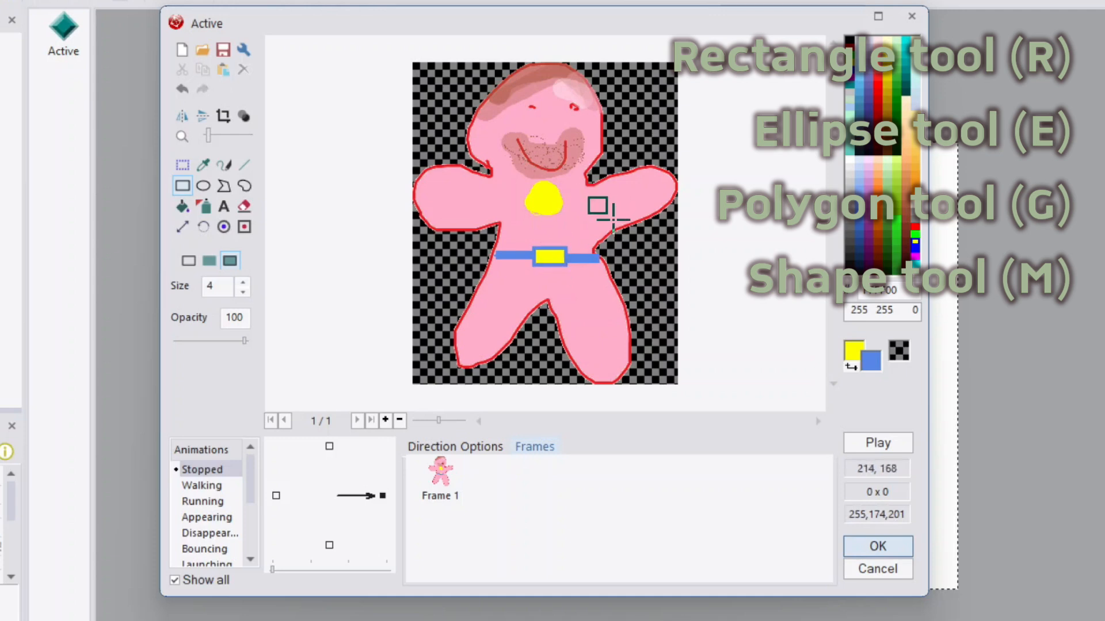
- Draw solid orange (243, 119, 0) circles over both of the figure's feet with the Ellipse tool
{"action": "key", "text": "e"}
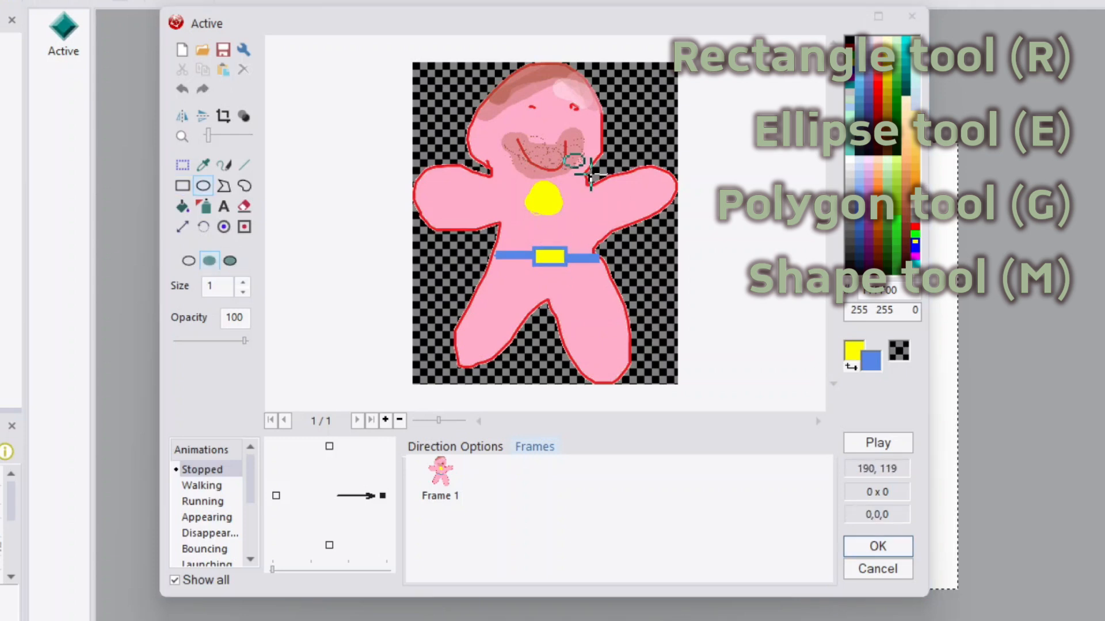
{"action": "right_click", "coordinate": [917, 216]}
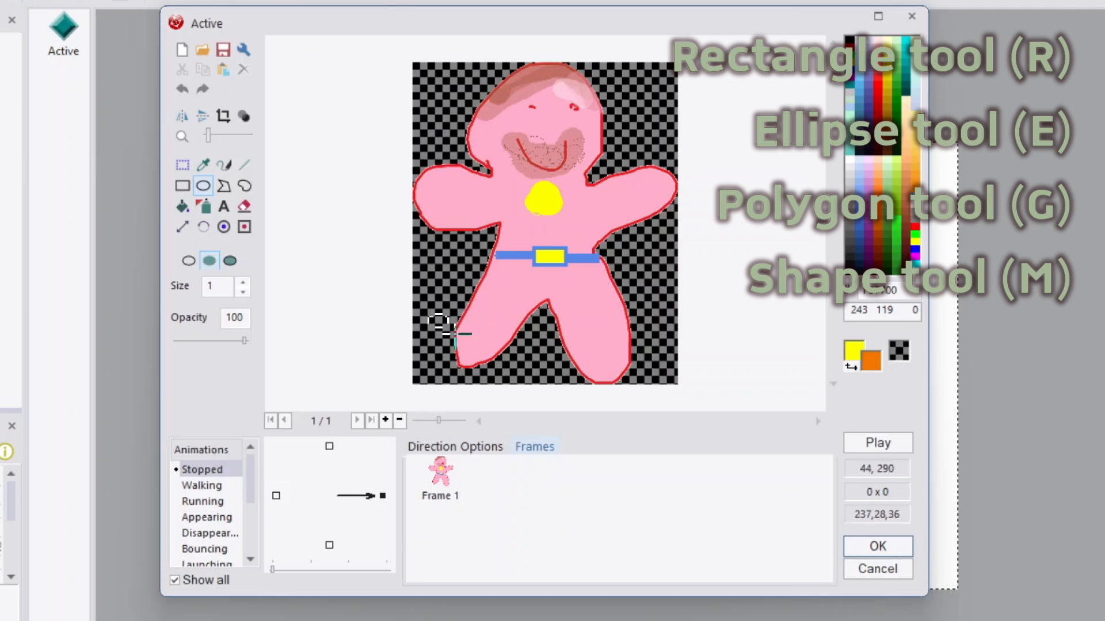
{"action": "left_click_drag", "start_coordinate": [449, 325], "coordinate": [510, 350]}
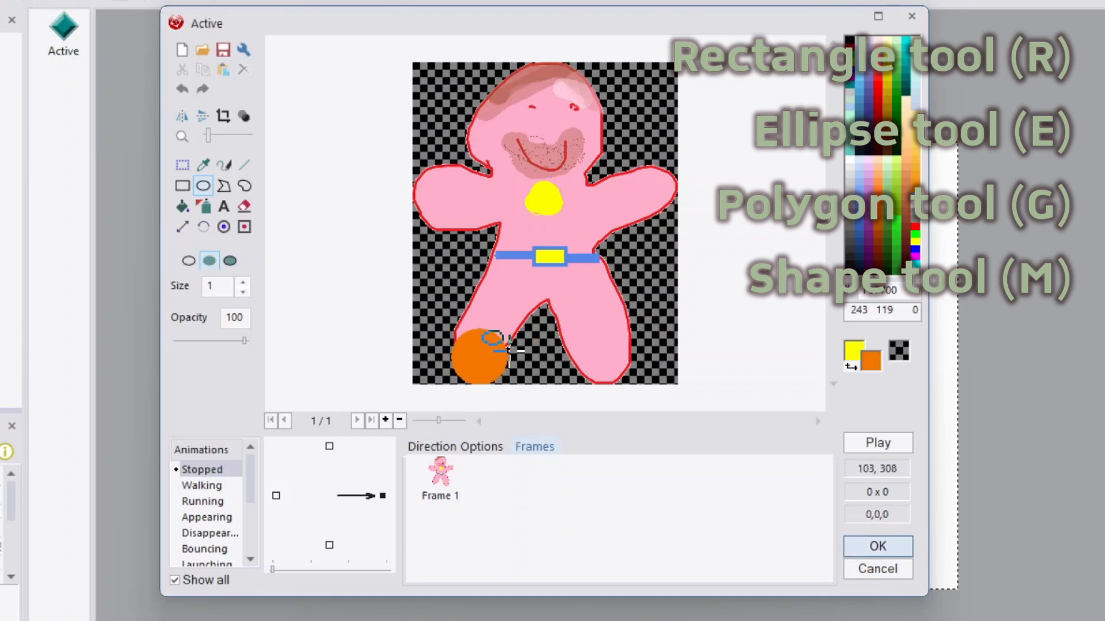
{"action": "left_click_drag", "start_coordinate": [561, 323], "coordinate": [636, 380]}
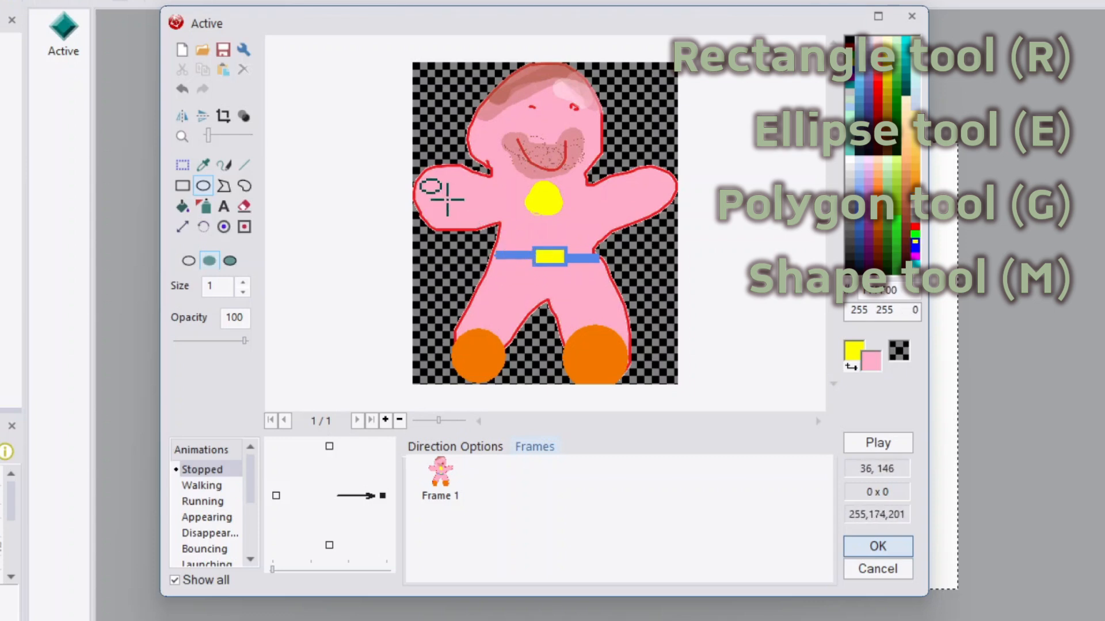
- Draw solid yellow triangles on both sides of the chest circle with the Polygon tool to form a bow tie
{"action": "left_click", "coordinate": [224, 186]}
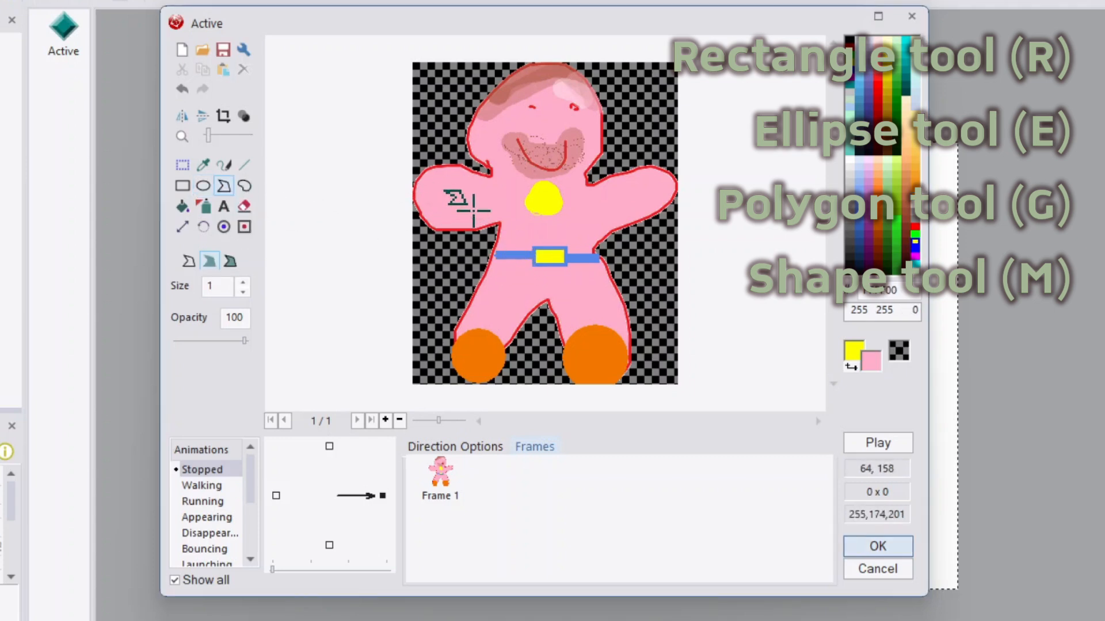
{"action": "left_click", "coordinate": [851, 366]}
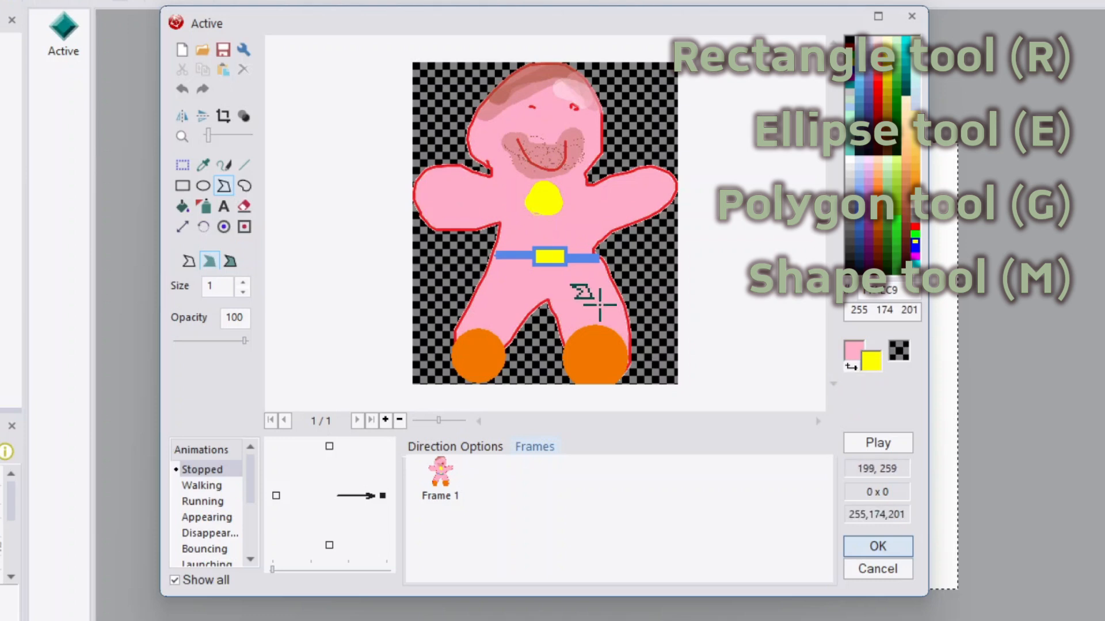
{"action": "left_click", "coordinate": [541, 198]}
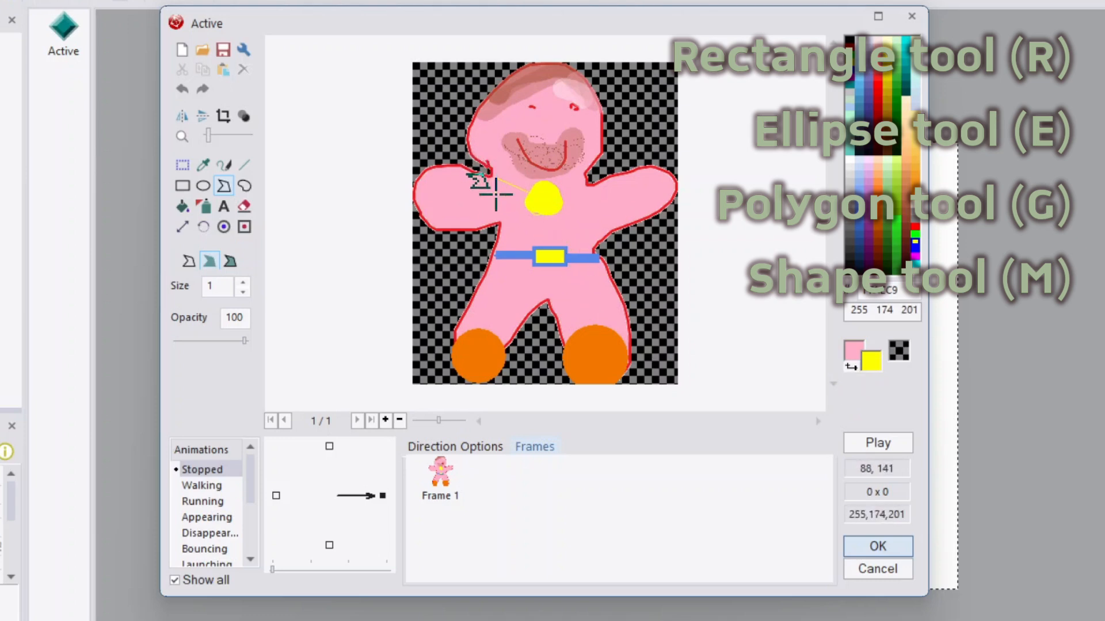
{"action": "double_click", "coordinate": [496, 216]}
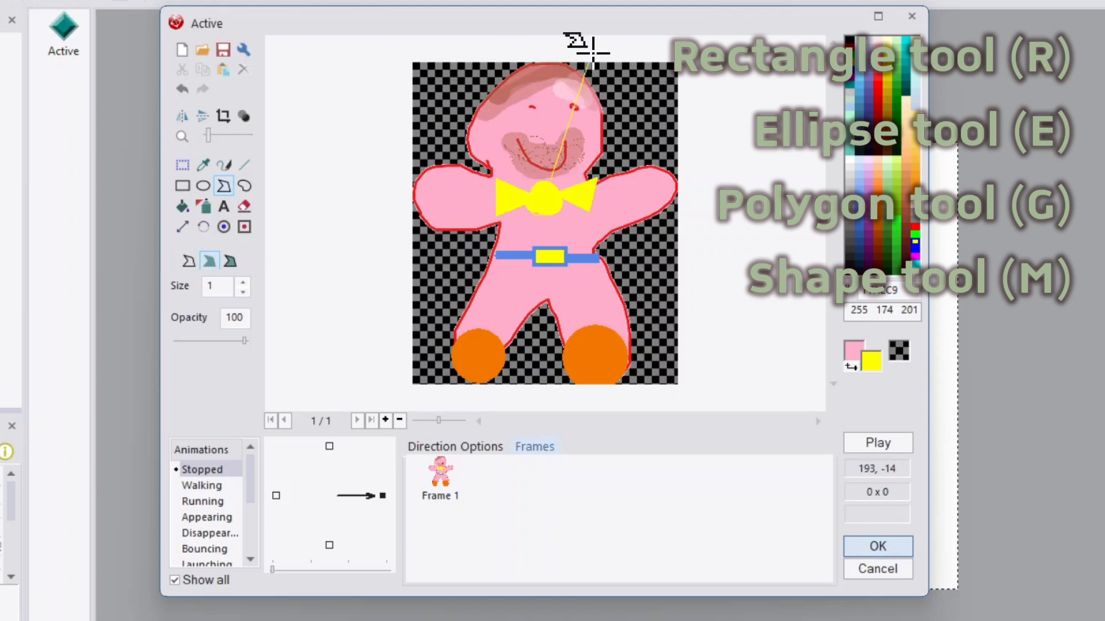
- Draw red mittens with a black (000008) outline of size 1 over both hands using the filled and outlined Shape tool
{"action": "left_click", "coordinate": [244, 186]}
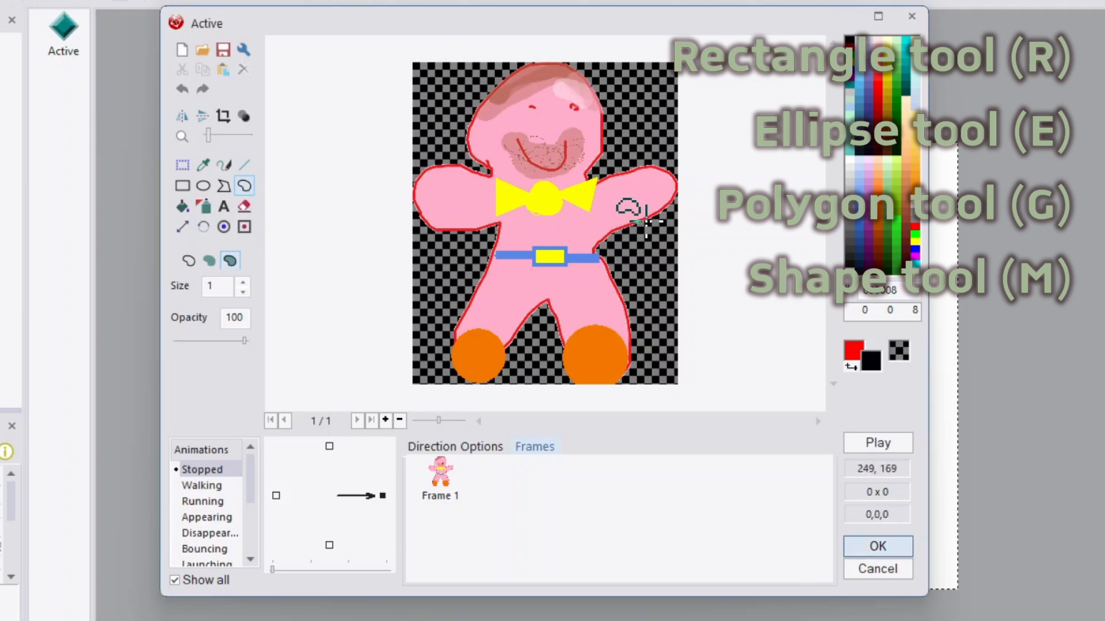
{"action": "mouse_move", "coordinate": [649, 216]}
{"action": "left_mouse_down"}
{"action": "mouse_move", "coordinate": [634, 169]}
{"action": "mouse_move", "coordinate": [669, 201]}
{"action": "mouse_move", "coordinate": [647, 214]}
{"action": "left_mouse_up"}
{"action": "mouse_move", "coordinate": [448, 229]}
{"action": "left_mouse_down"}
{"action": "mouse_move", "coordinate": [451, 166]}
{"action": "mouse_move", "coordinate": [412, 187]}
{"action": "mouse_move", "coordinate": [425, 228]}
{"action": "mouse_move", "coordinate": [440, 230]}
{"action": "left_mouse_up"}
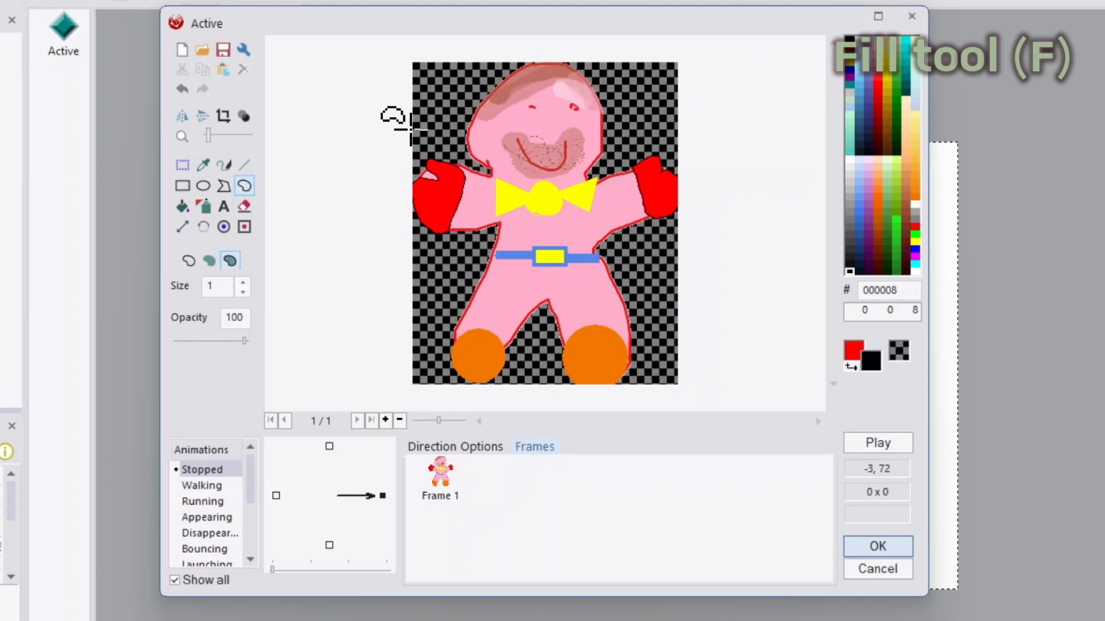
- Fill the figure's legs below the belt with purple (7B2B7F) at tolerance 20
{"action": "left_click", "coordinate": [183, 207]}
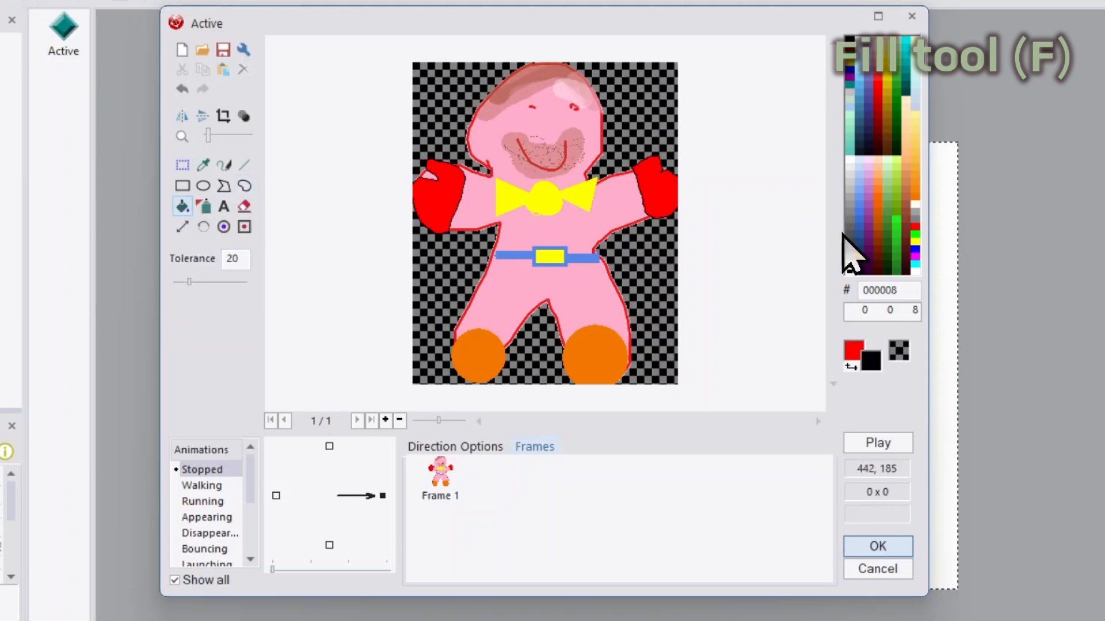
{"action": "right_click", "coordinate": [868, 227]}
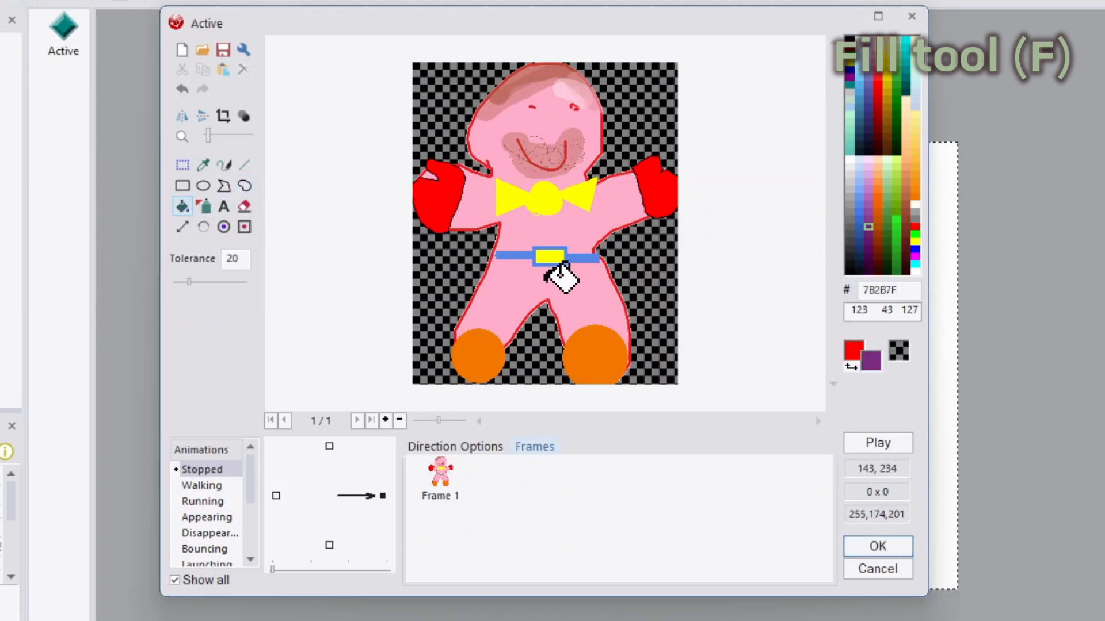
{"action": "right_click", "coordinate": [509, 283]}
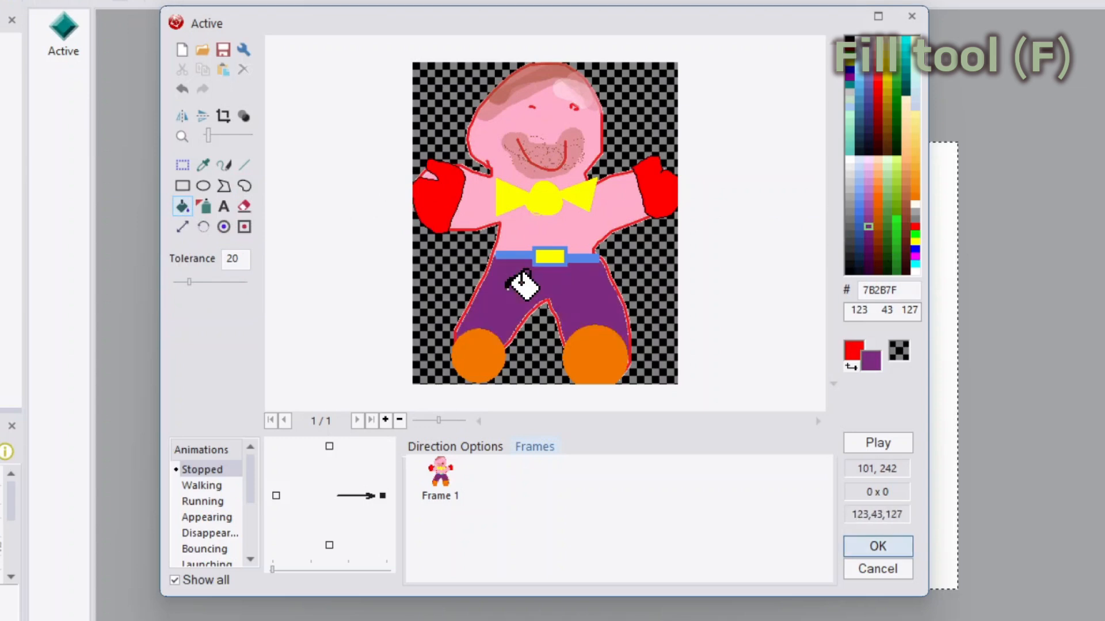
- Try filling the figure's head with blue (4377E7) at tolerance 100, undo the fill and set the tolerance back to 20
{"action": "left_click_drag", "start_coordinate": [199, 282], "coordinate": [241, 288]}
{"action": "right_click", "coordinate": [859, 213]}
{"action": "right_click", "coordinate": [507, 109]}
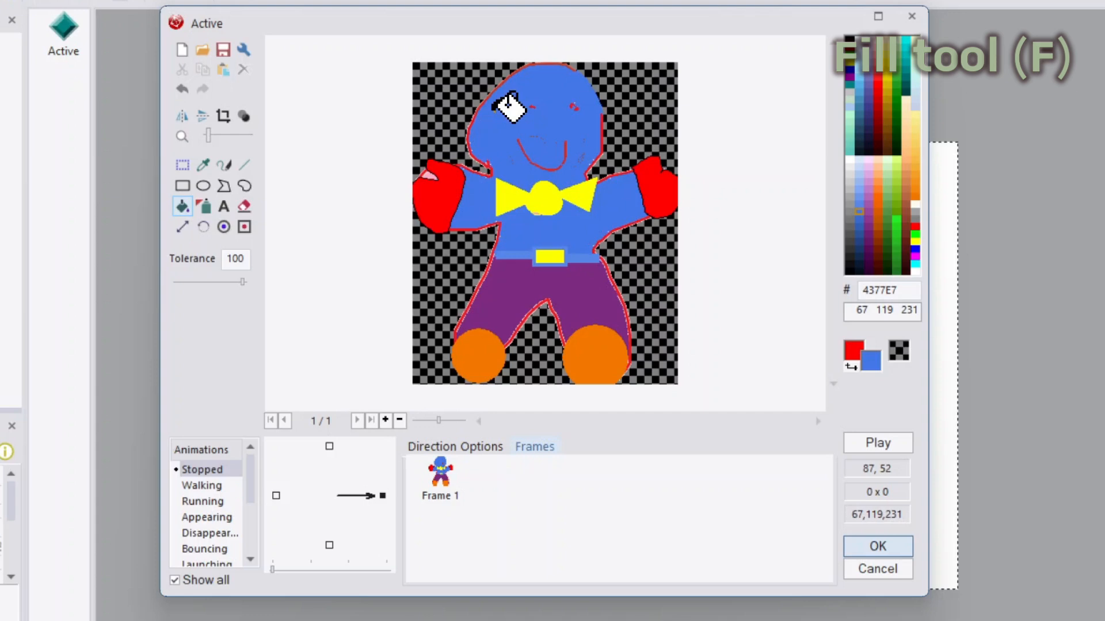
{"action": "key", "text": "ctrl+z"}
{"action": "left_click", "coordinate": [191, 284]}
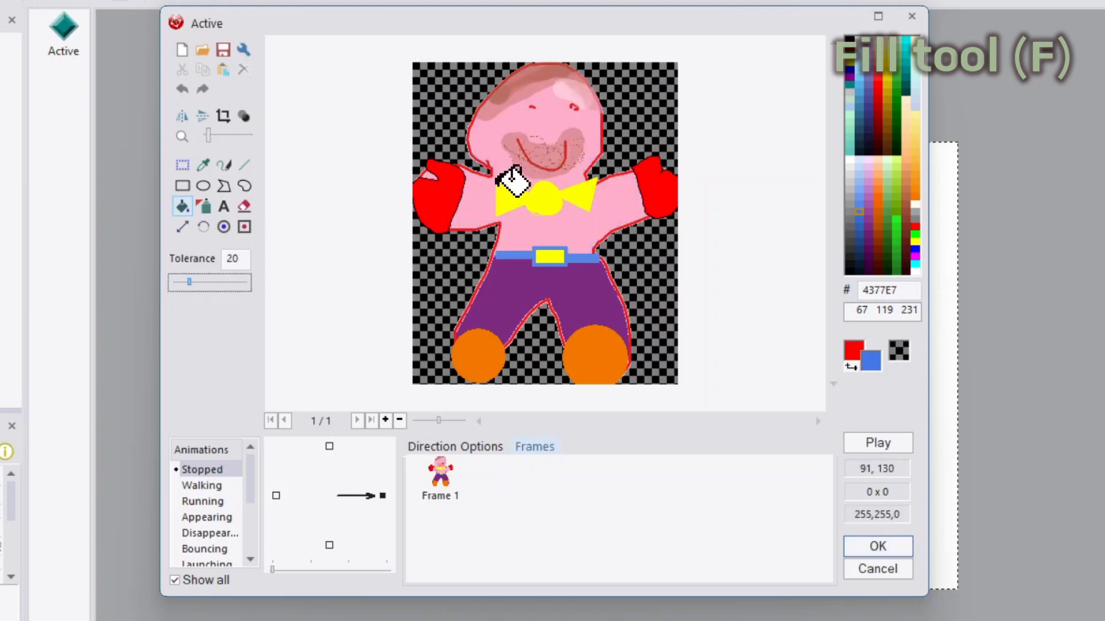
- Fill the figure's pink torso and arms with light green (B3F7CF) at tolerance 7
{"action": "right_click", "coordinate": [877, 182]}
{"action": "right_click", "coordinate": [521, 147]}
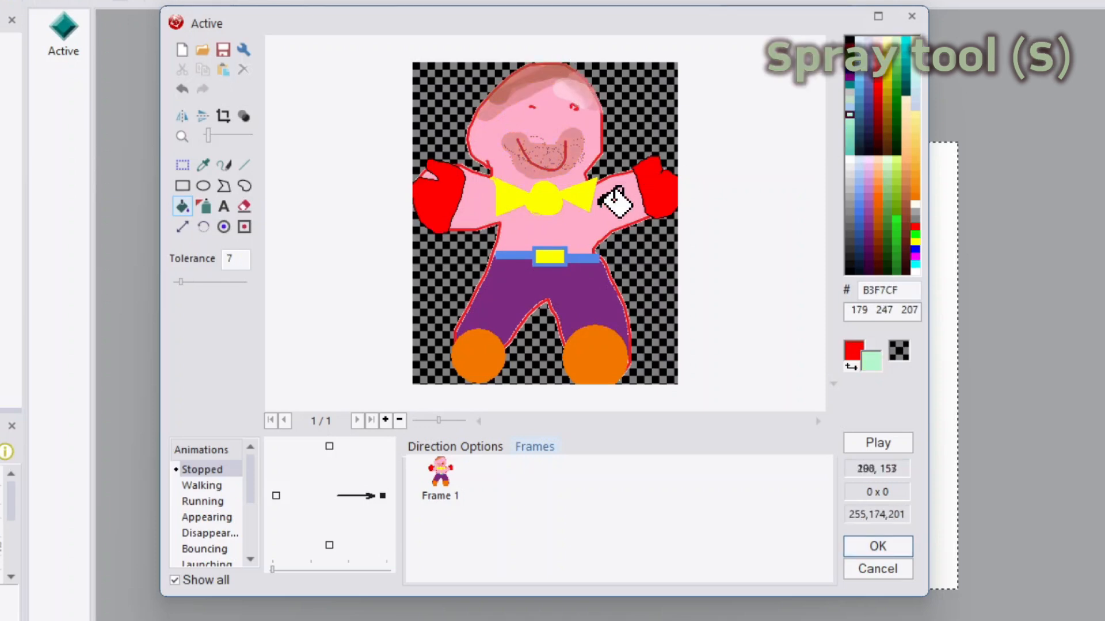
{"action": "right_click", "coordinate": [586, 217]}
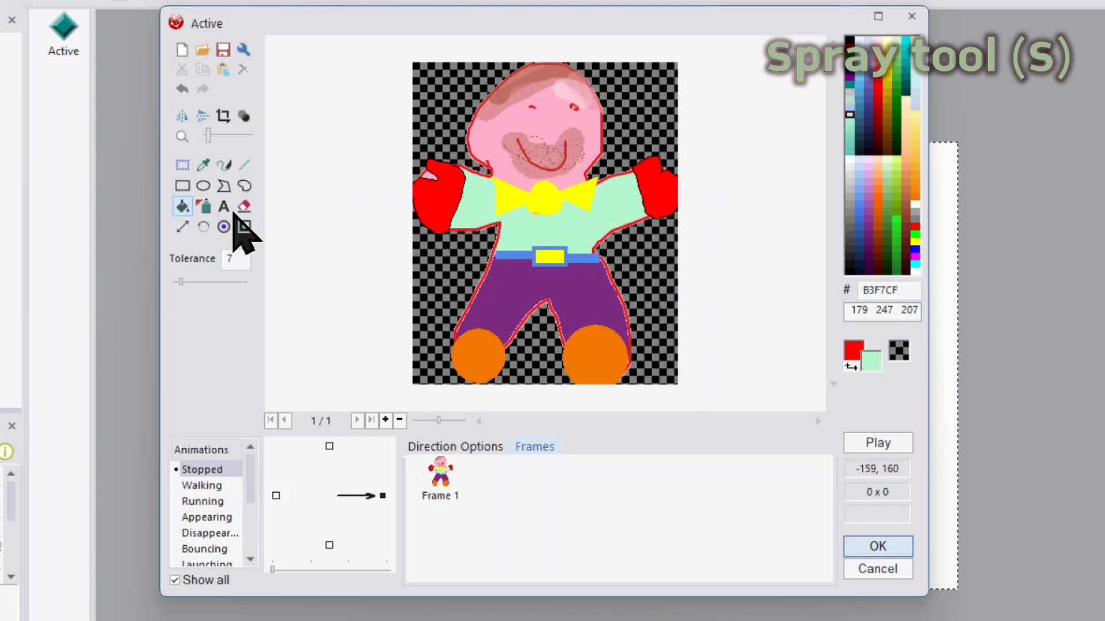
- Spray a yellow (FFFF00) highlight on the figure's left orange shoe with the Spray tool at size 20 and pressure 2
{"action": "left_click", "coordinate": [202, 206]}
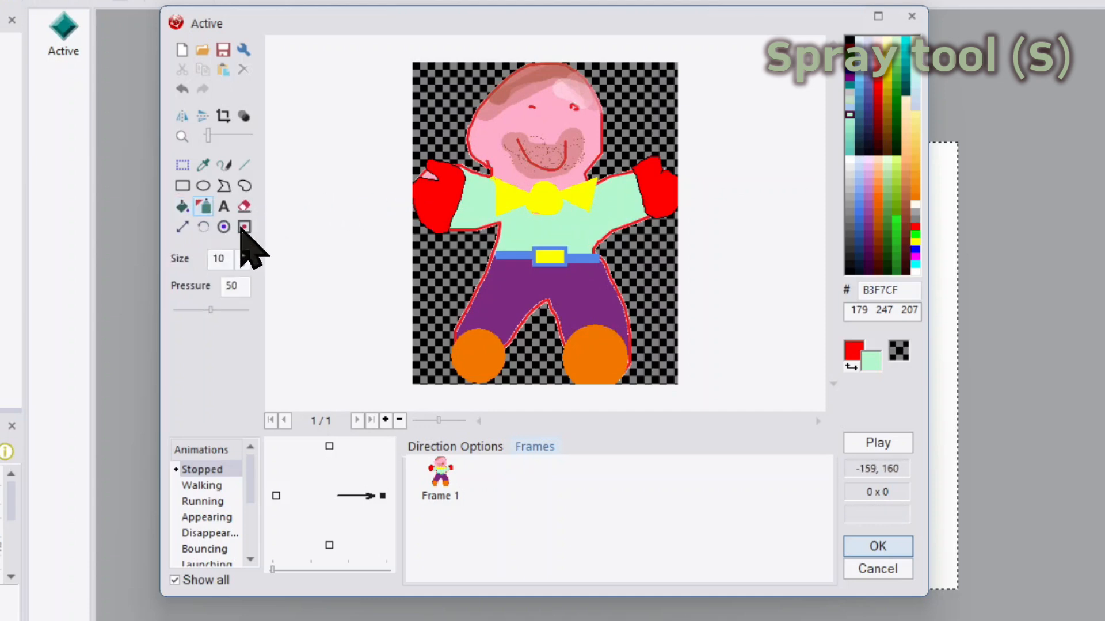
{"action": "double_click", "coordinate": [233, 285]}
{"action": "type", "text": "2"}
{"action": "double_click", "coordinate": [217, 257]}
{"action": "type", "text": "20"}
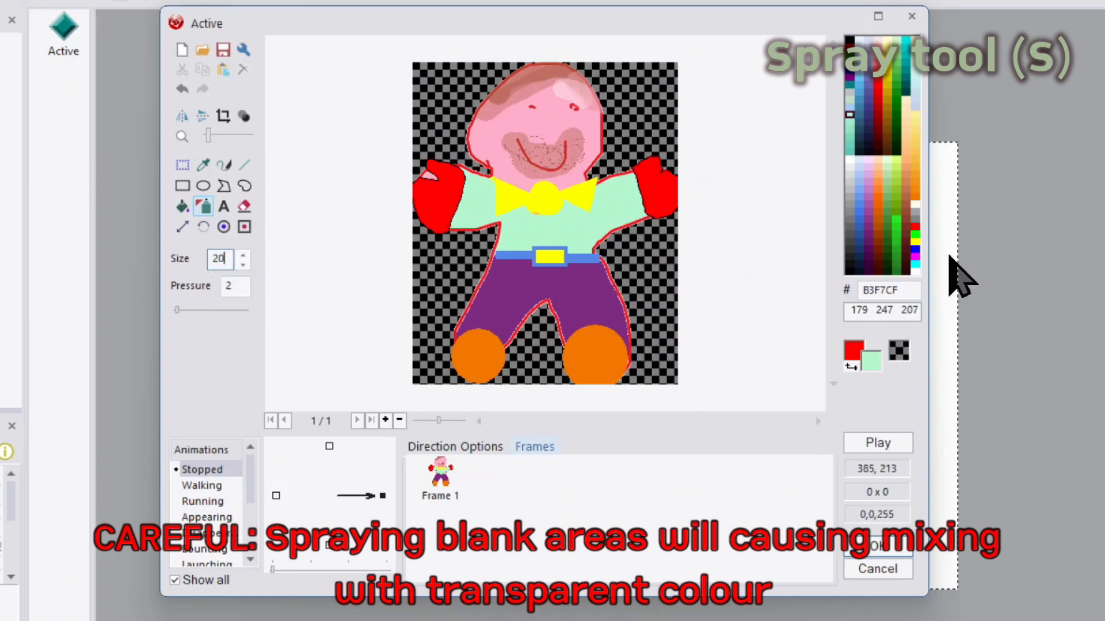
{"action": "right_click", "coordinate": [915, 242]}
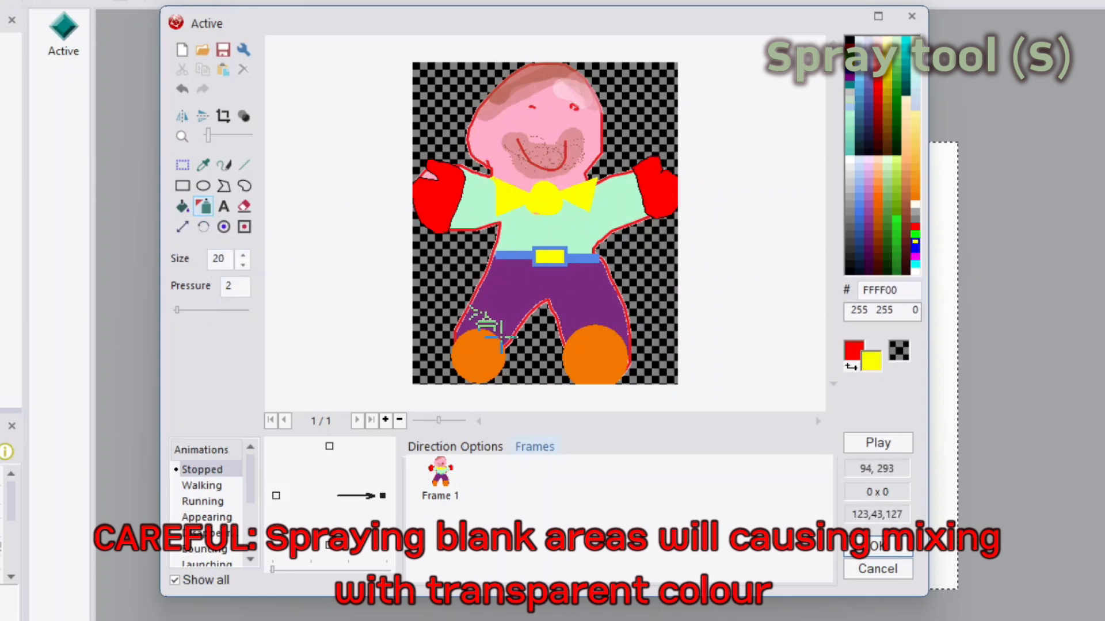
{"action": "right_click_drag", "start_coordinate": [494, 362], "coordinate": [485, 340]}
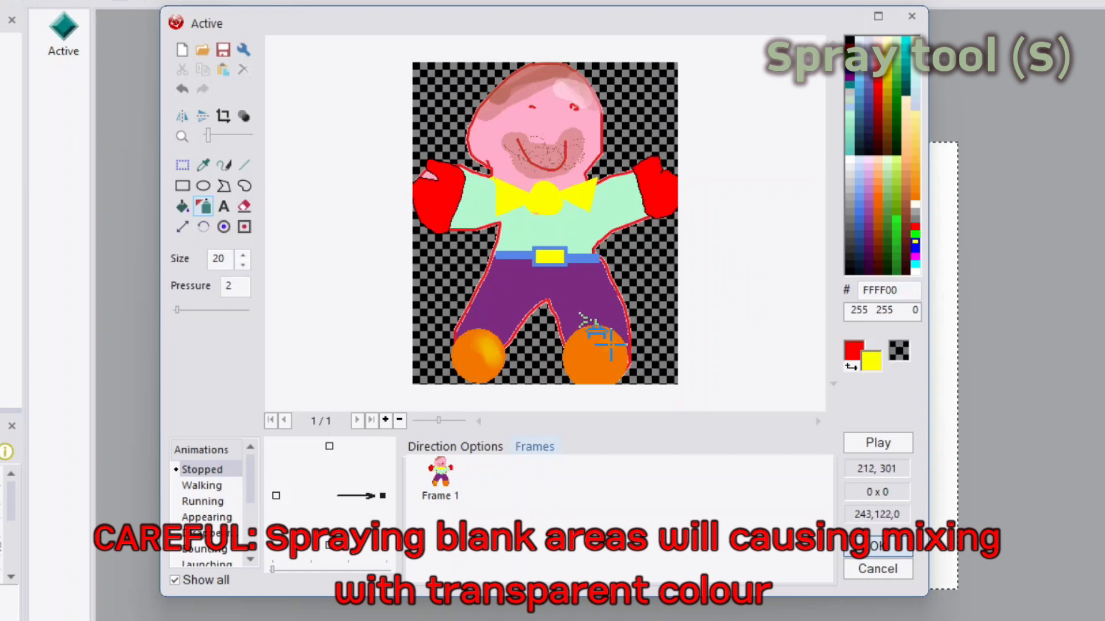
- Spray a yellow (FFFF00) highlight on the figure's right orange shoe at size 20 and pressure 2
{"action": "right_click_drag", "start_coordinate": [616, 355], "coordinate": [598, 337]}
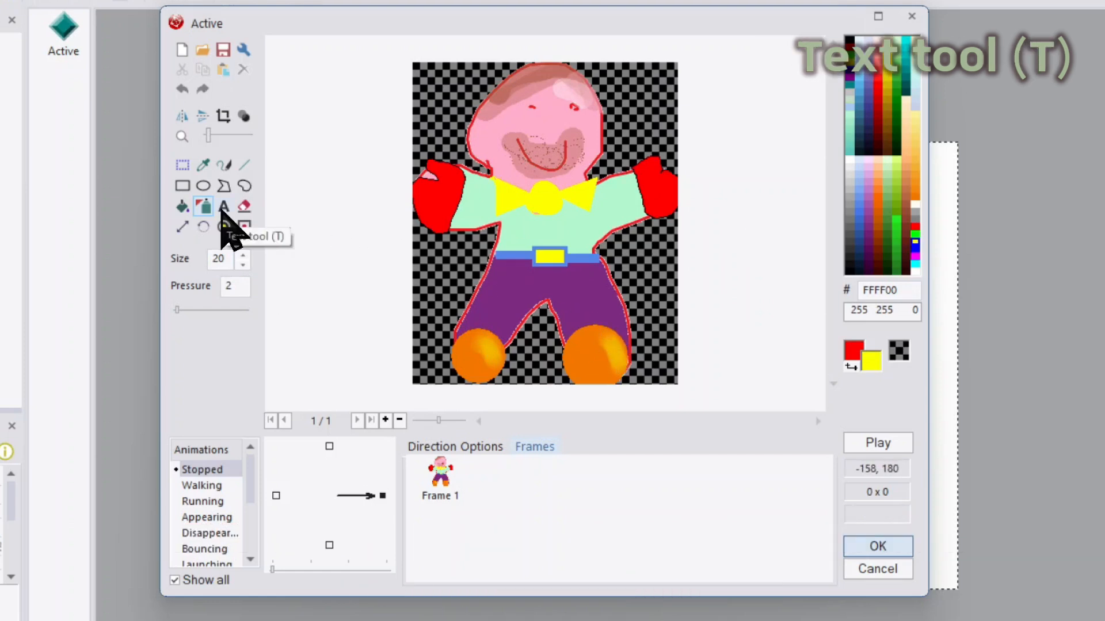
- Add the text "Hi!" in yellow on the figure's green shirt, just above the belt, with the Text tool
{"action": "left_click", "coordinate": [224, 207]}
{"action": "left_click", "coordinate": [526, 230]}
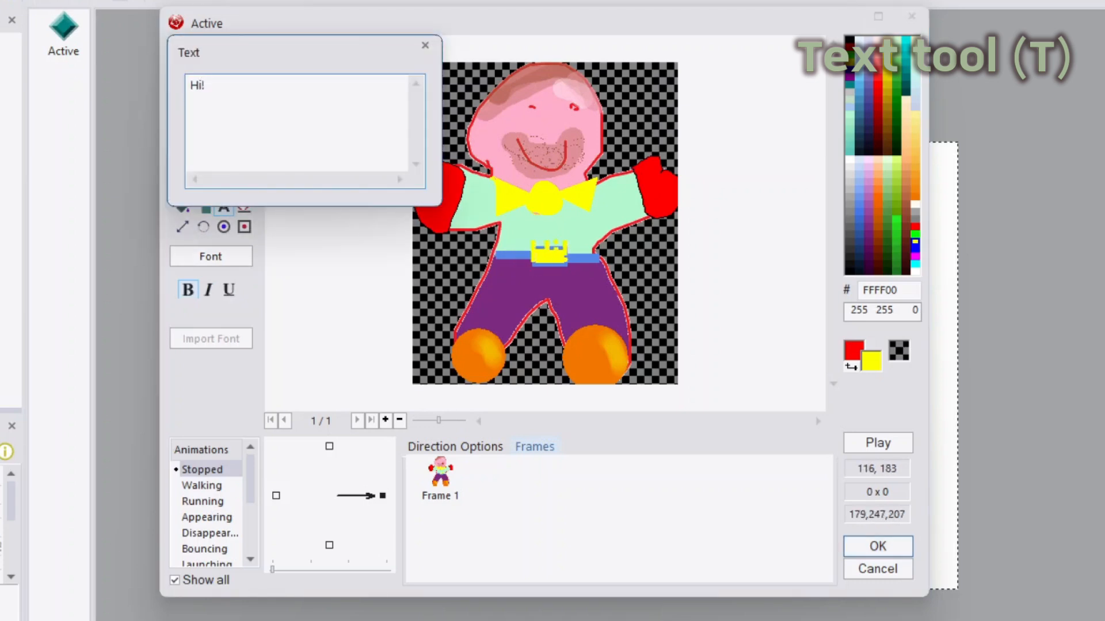
{"action": "left_click", "coordinate": [548, 236]}
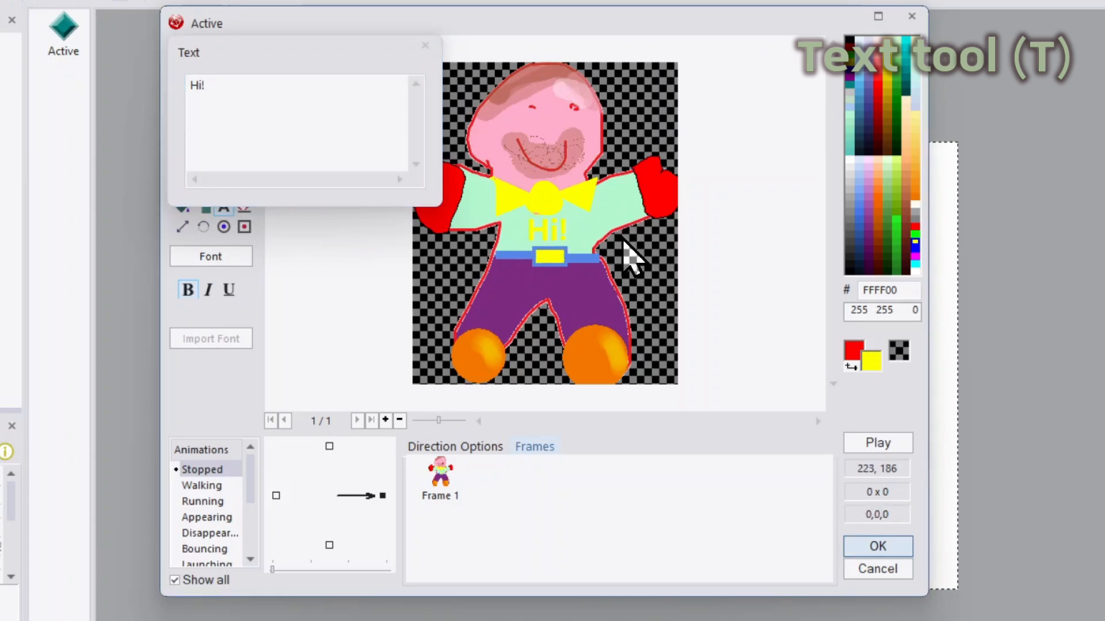
- Set the shirt text's font size to 26 and its color to near-black (0F0F0F), and finish the text entry
{"action": "left_click", "coordinate": [241, 259]}
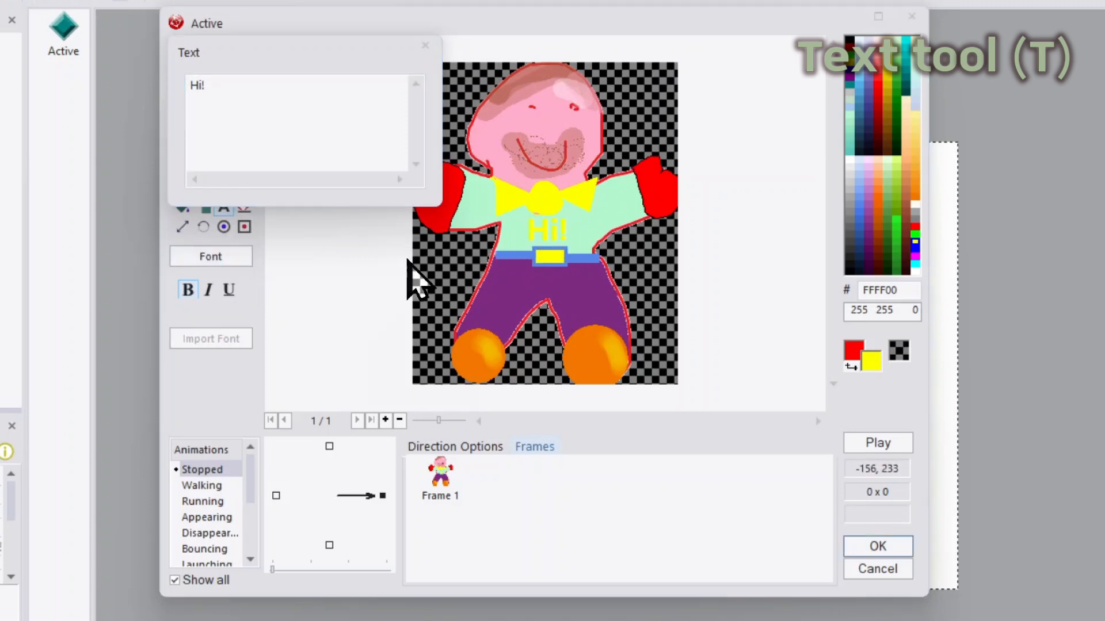
{"action": "left_click", "coordinate": [537, 272]}
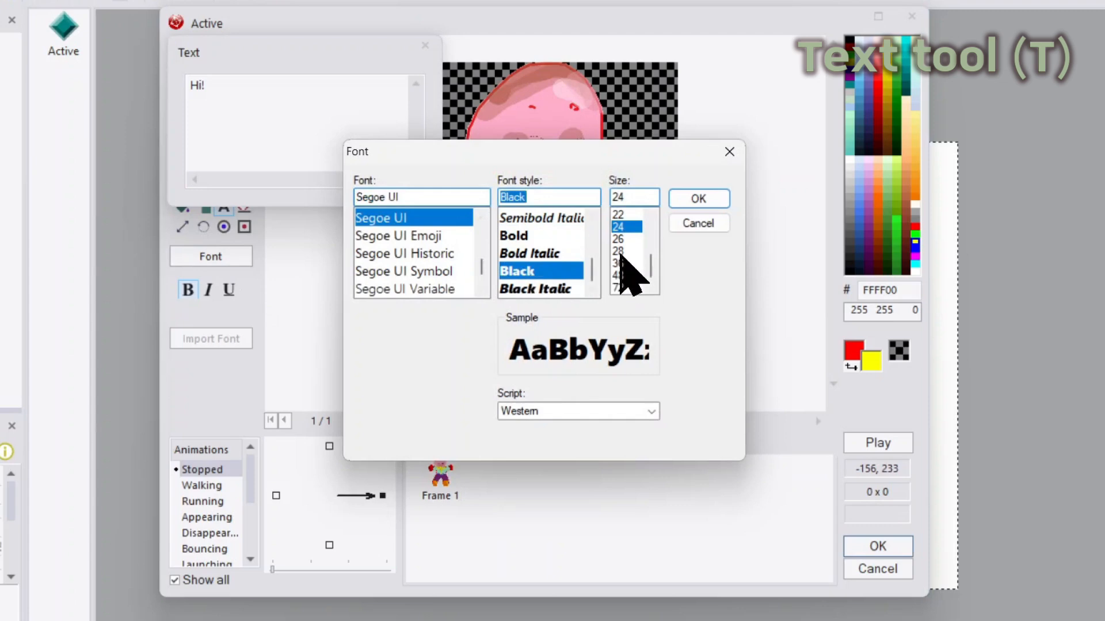
{"action": "left_click", "coordinate": [625, 245]}
{"action": "left_click", "coordinate": [722, 198]}
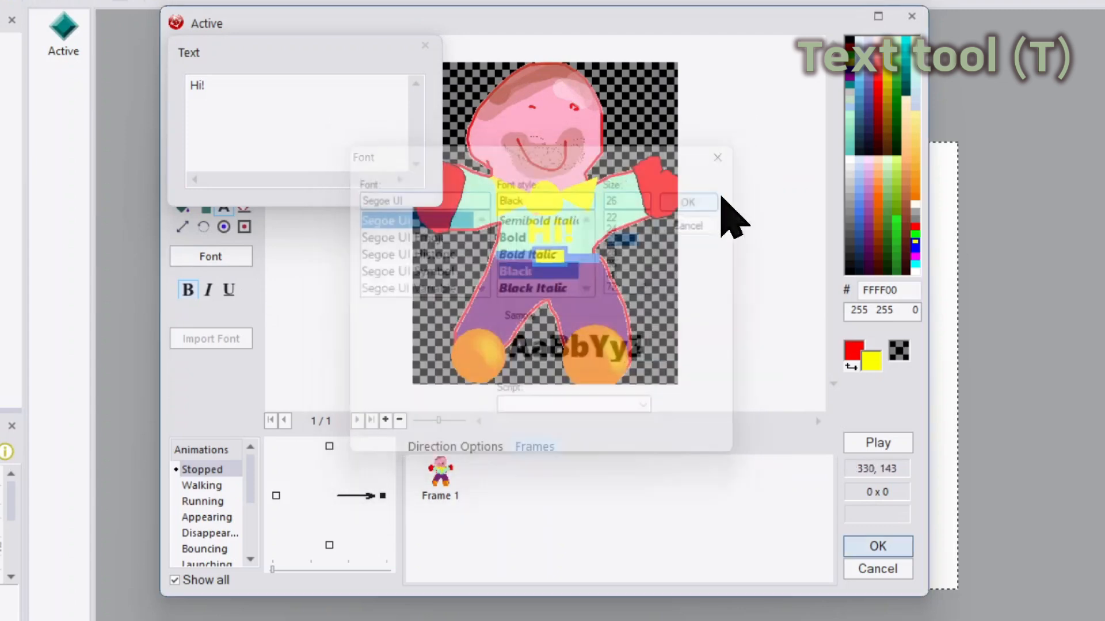
{"action": "left_click", "coordinate": [850, 265]}
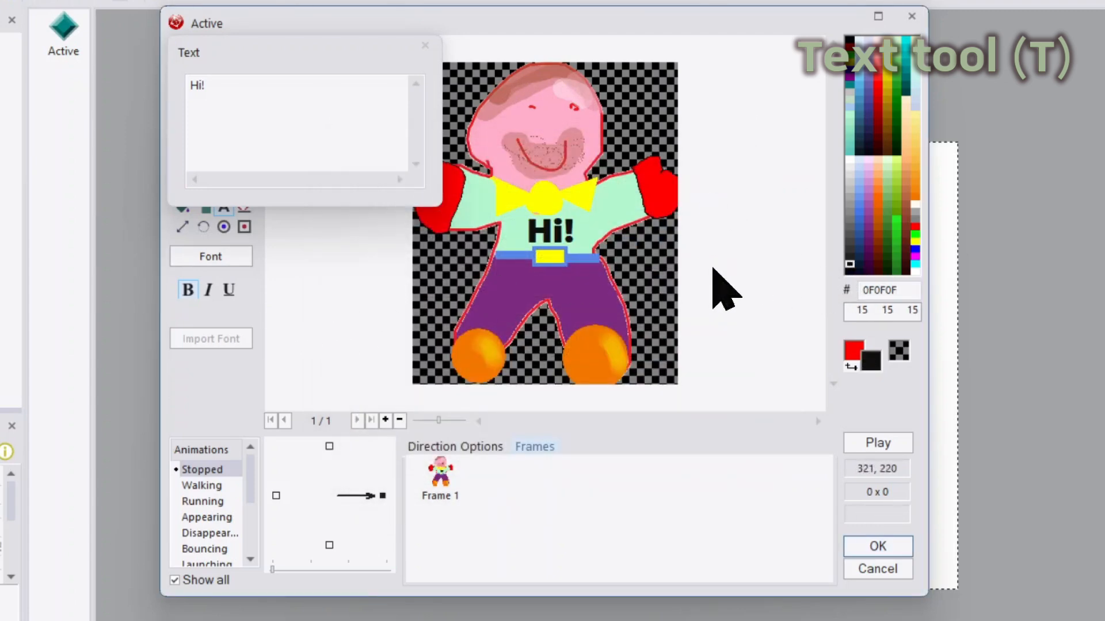
{"action": "left_click", "coordinate": [425, 44]}
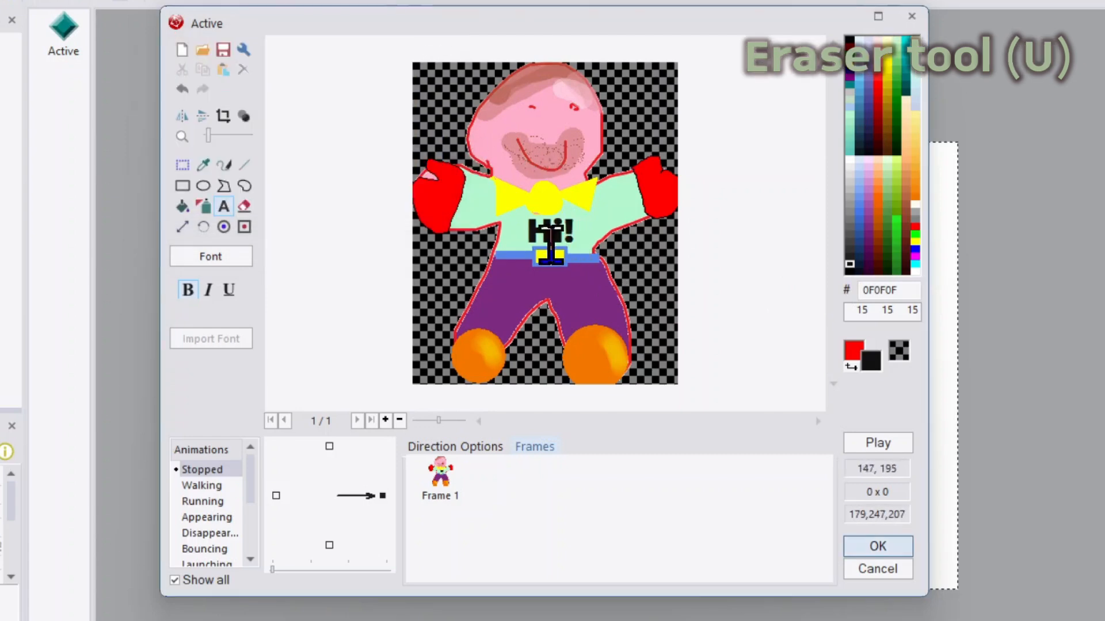
- Erase gaps beside the thumbs of the figure's red hands with the Eraser tool at size 8
{"action": "left_click", "coordinate": [244, 206]}
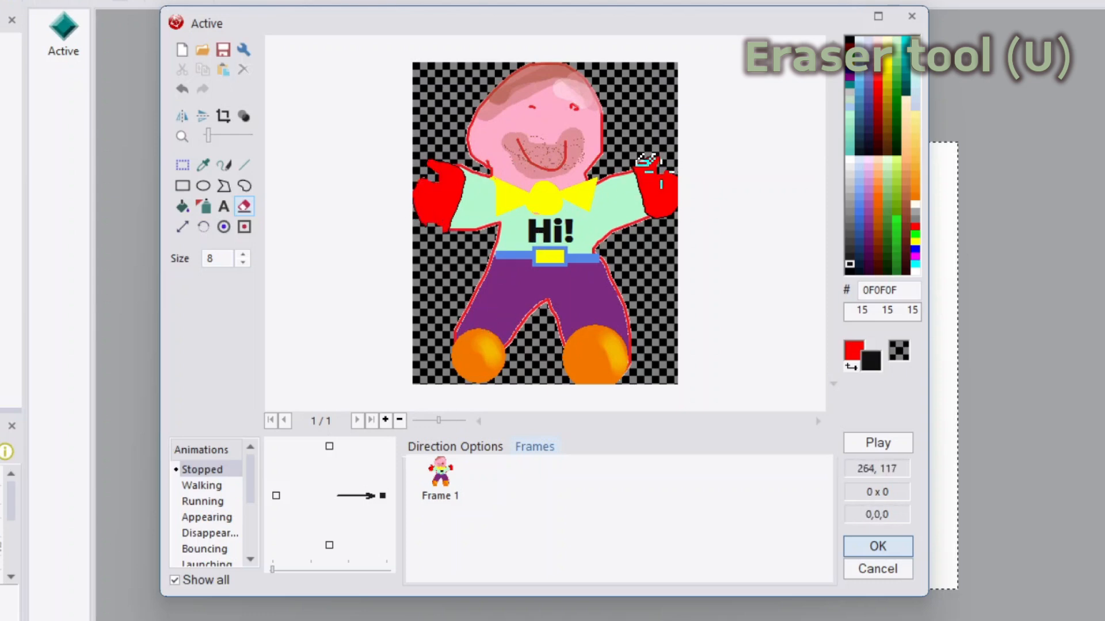
- Resize the image proportionally to a height of 400 with Stretch enabled and Resample disabled
{"action": "left_click", "coordinate": [182, 227]}
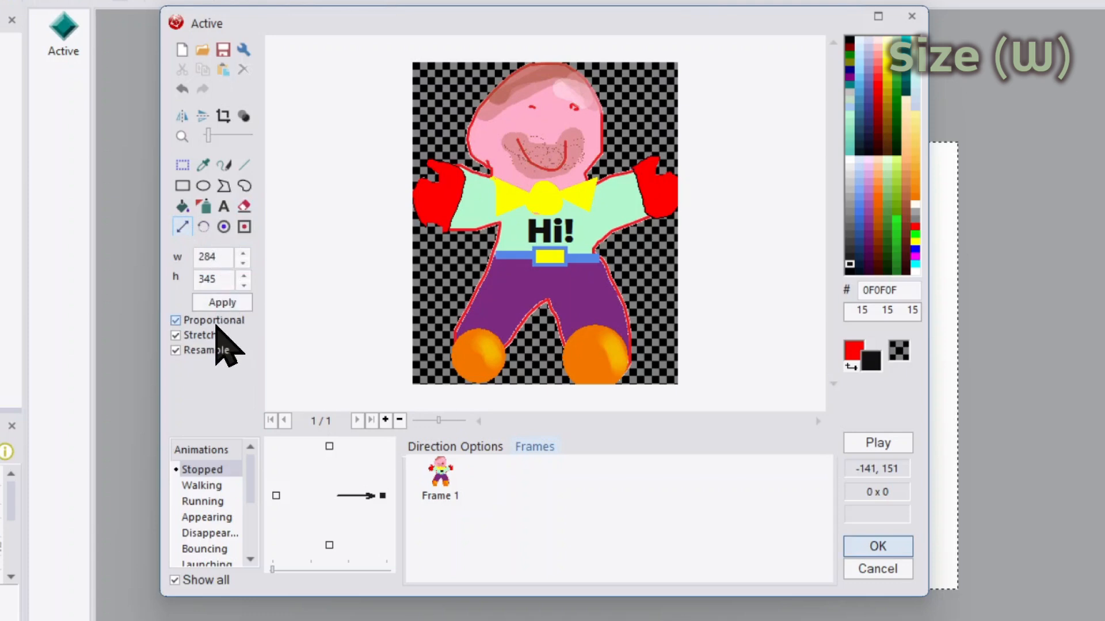
{"action": "left_click", "coordinate": [211, 351]}
{"action": "left_click", "coordinate": [205, 337]}
{"action": "left_click_drag", "start_coordinate": [225, 254], "coordinate": [186, 253]}
{"action": "type", "text": "500"}
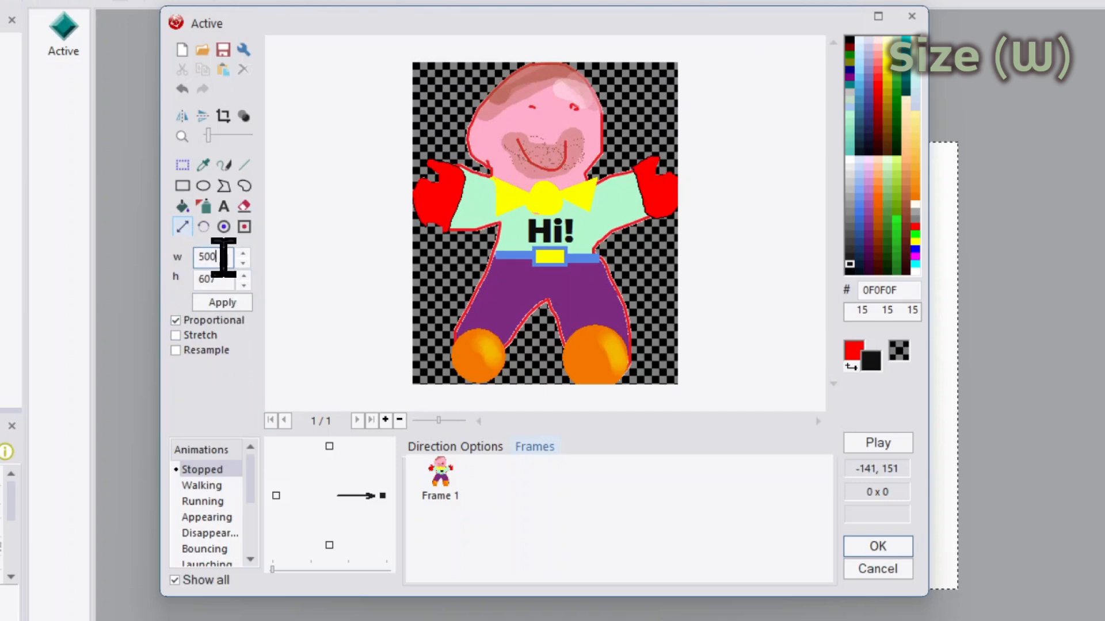
{"action": "left_click_drag", "start_coordinate": [224, 281], "coordinate": [185, 279]}
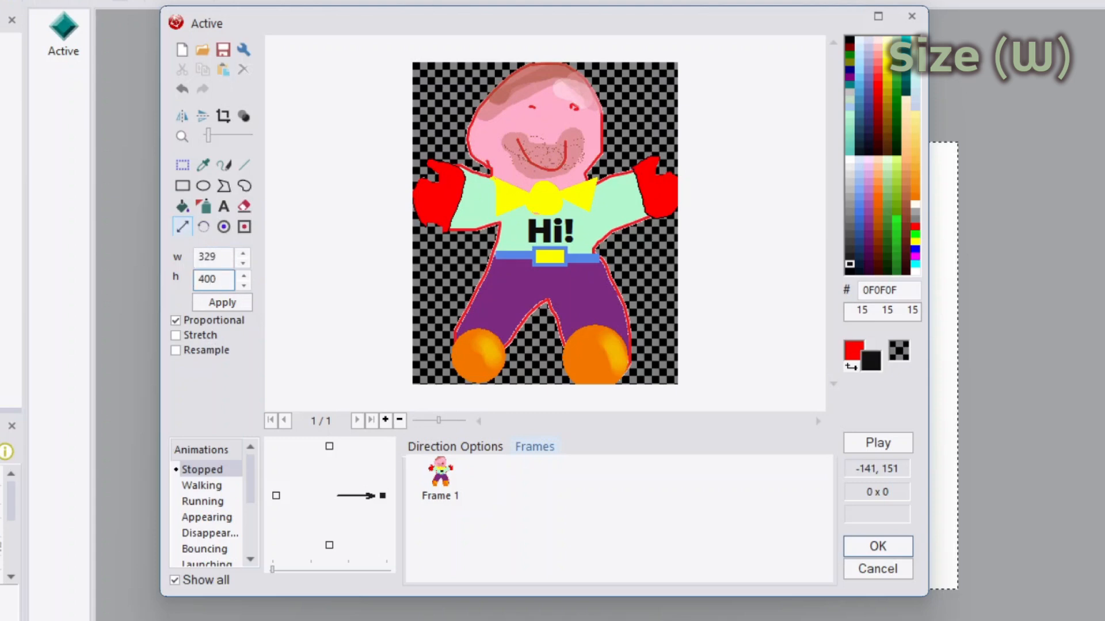
{"action": "left_click", "coordinate": [199, 336]}
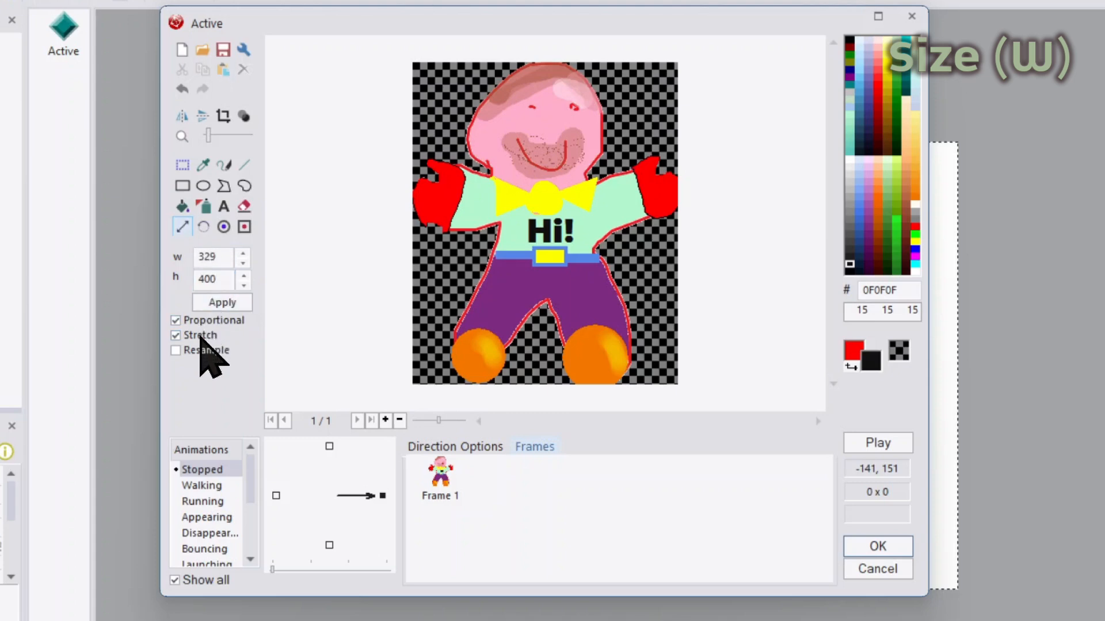
{"action": "left_click", "coordinate": [229, 307]}
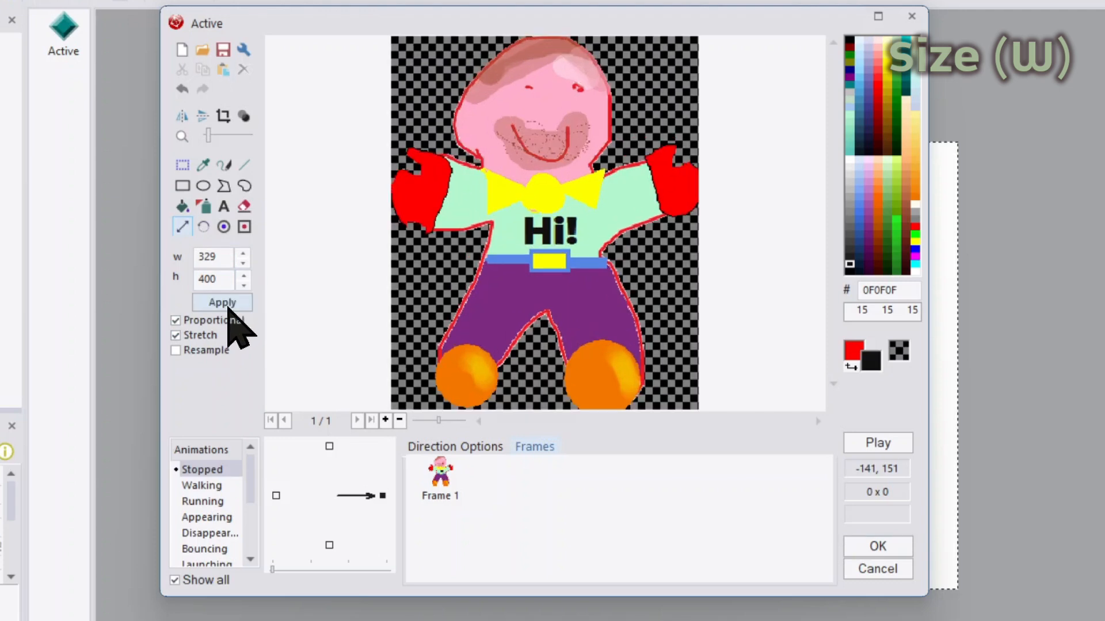
- Enlarge the canvas proportionally to a width of 688 without stretching the figure, and crop the empty area away
{"action": "double_click", "coordinate": [221, 257]}
{"action": "type", "text": "688"}
{"action": "left_click", "coordinate": [213, 335]}
{"action": "left_click", "coordinate": [229, 303]}
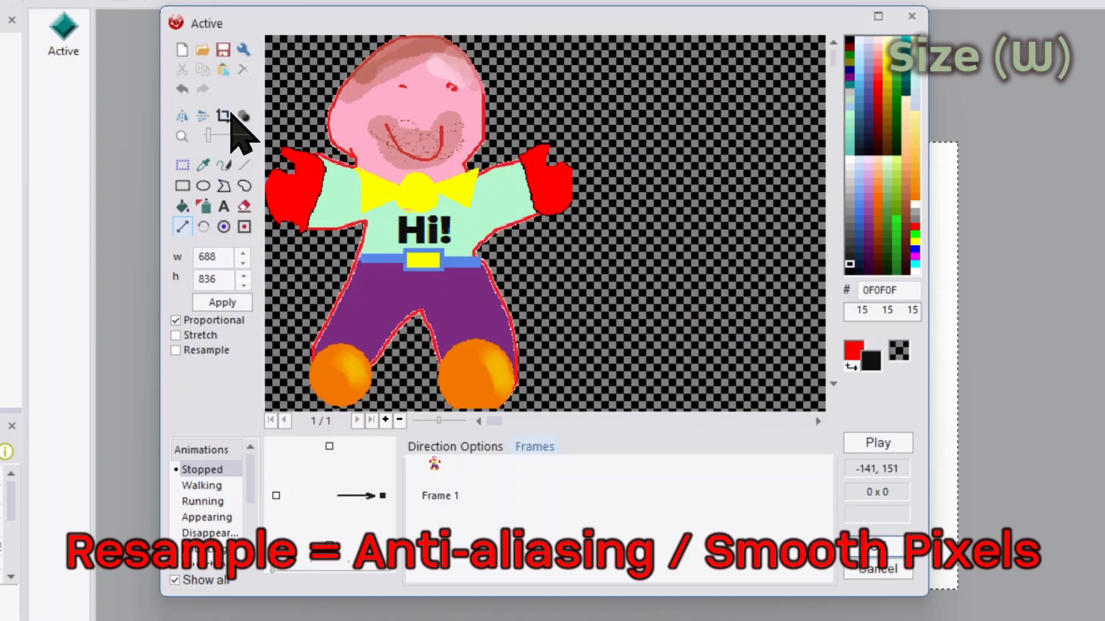
{"action": "left_click", "coordinate": [225, 116]}
- Resize the image proportionally to a width of 150 with Stretch and Resample enabled, and inspect the smoothed pixels
{"action": "left_click", "coordinate": [213, 336]}
{"action": "left_click", "coordinate": [212, 334]}
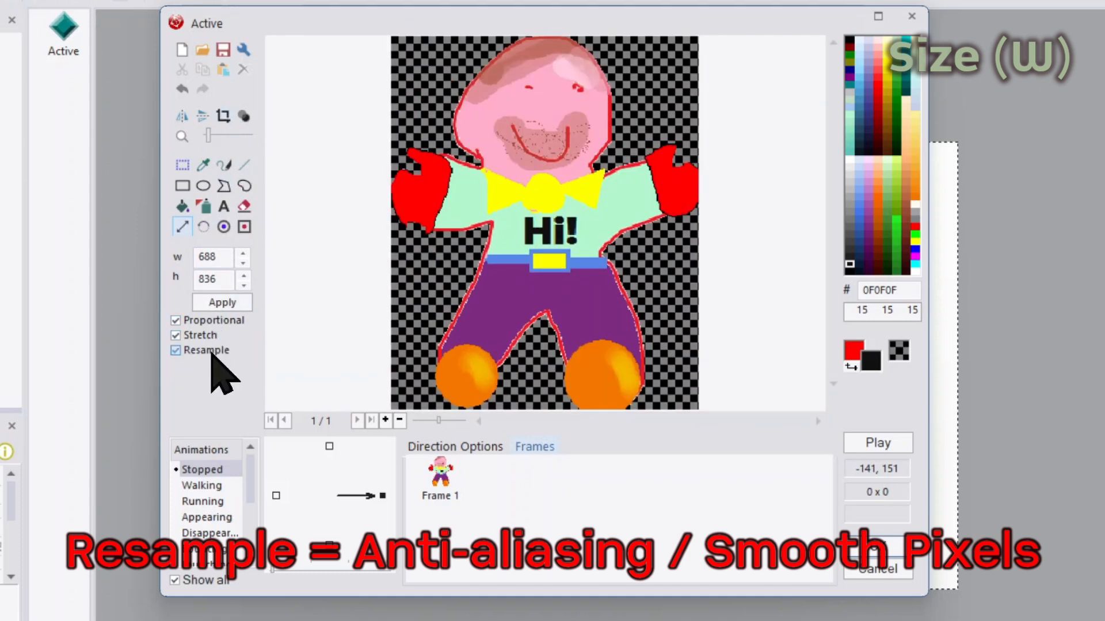
{"action": "double_click", "coordinate": [208, 257]}
{"action": "type", "text": "2"}
{"action": "left_click_drag", "start_coordinate": [219, 266], "coordinate": [184, 267]}
{"action": "type", "text": "150"}
{"action": "left_click", "coordinate": [227, 303]}
{"action": "scroll", "coordinate": [526, 271], "scroll_direction": "up", "scroll_amount": 2}
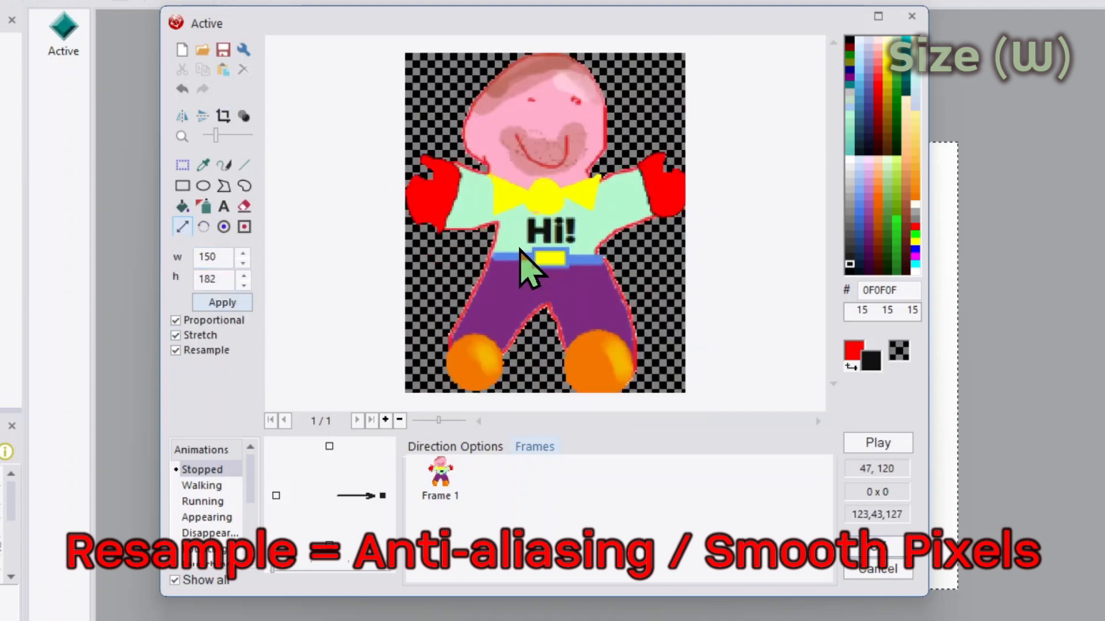
{"action": "scroll", "coordinate": [520, 253], "scroll_direction": "up", "scroll_amount": 3}
{"action": "scroll", "coordinate": [518, 235], "scroll_direction": "down", "scroll_amount": 2}
{"action": "scroll", "coordinate": [535, 249], "scroll_direction": "down", "scroll_amount": 3}
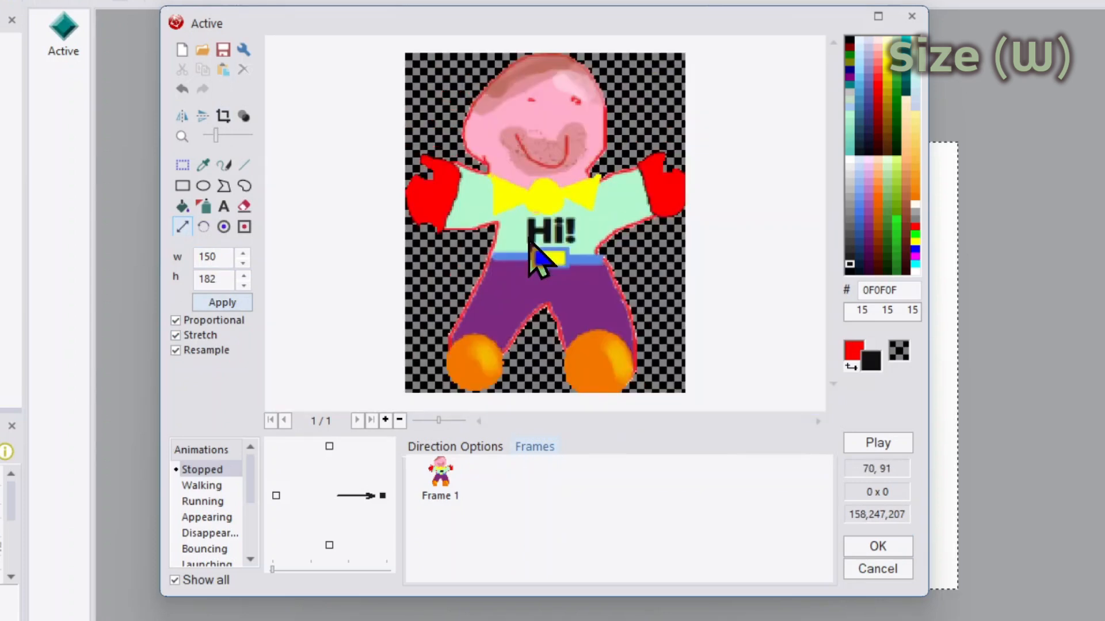
- Rotate the figure by an angle of 15 degrees
{"action": "left_click", "coordinate": [204, 226]}
{"action": "double_click", "coordinate": [219, 257]}
{"action": "type", "text": "15"}
{"action": "left_click", "coordinate": [236, 286]}
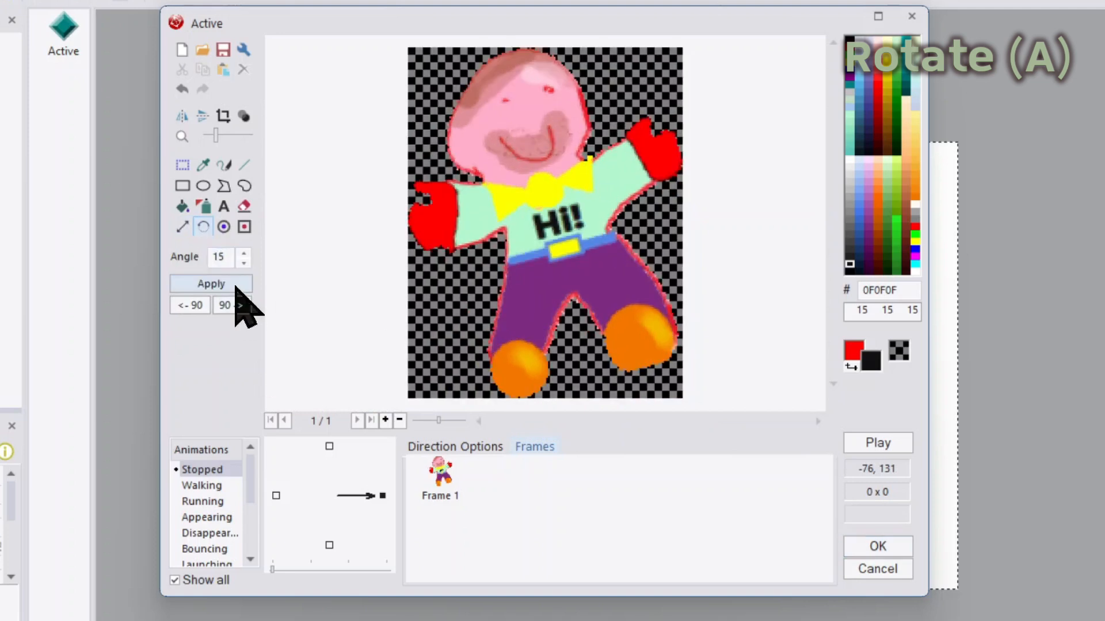
- Place the hot spot on the figure's yellow belt buckle at about 84, 107
{"action": "left_click", "coordinate": [224, 227]}
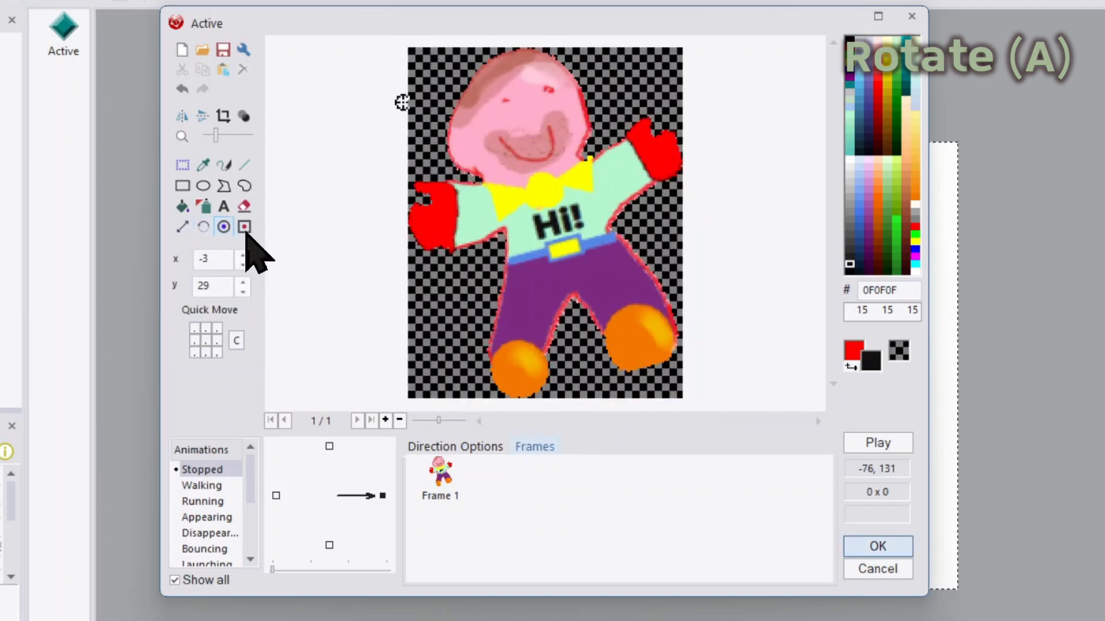
{"action": "left_click", "coordinate": [250, 228]}
{"action": "left_click", "coordinate": [223, 227]}
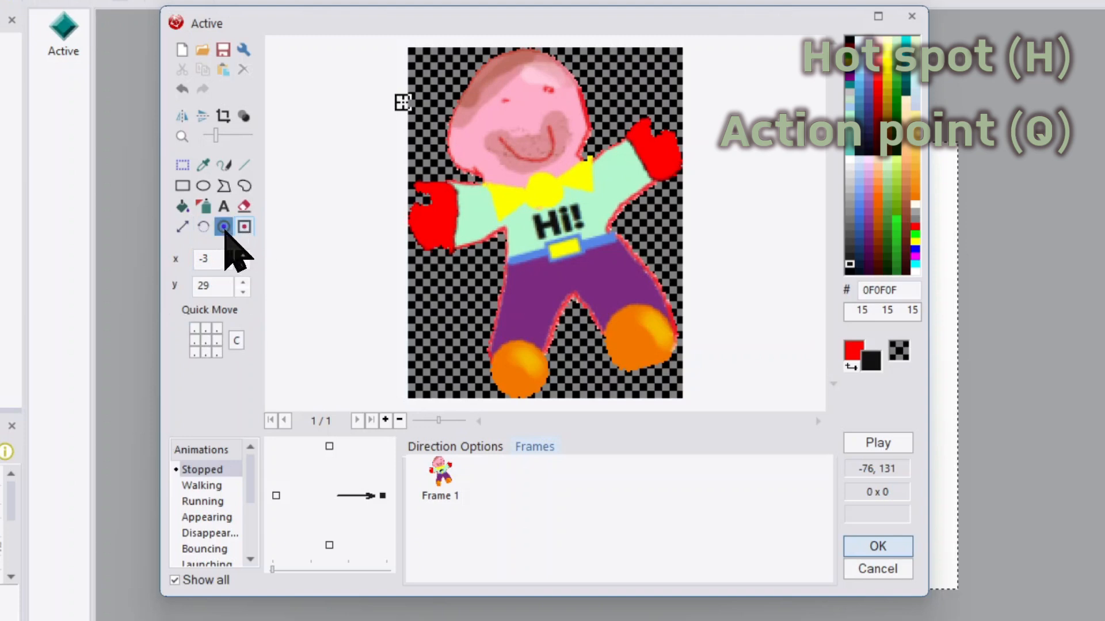
{"action": "left_click", "coordinate": [423, 120]}
{"action": "left_click_drag", "start_coordinate": [424, 124], "coordinate": [564, 250]}
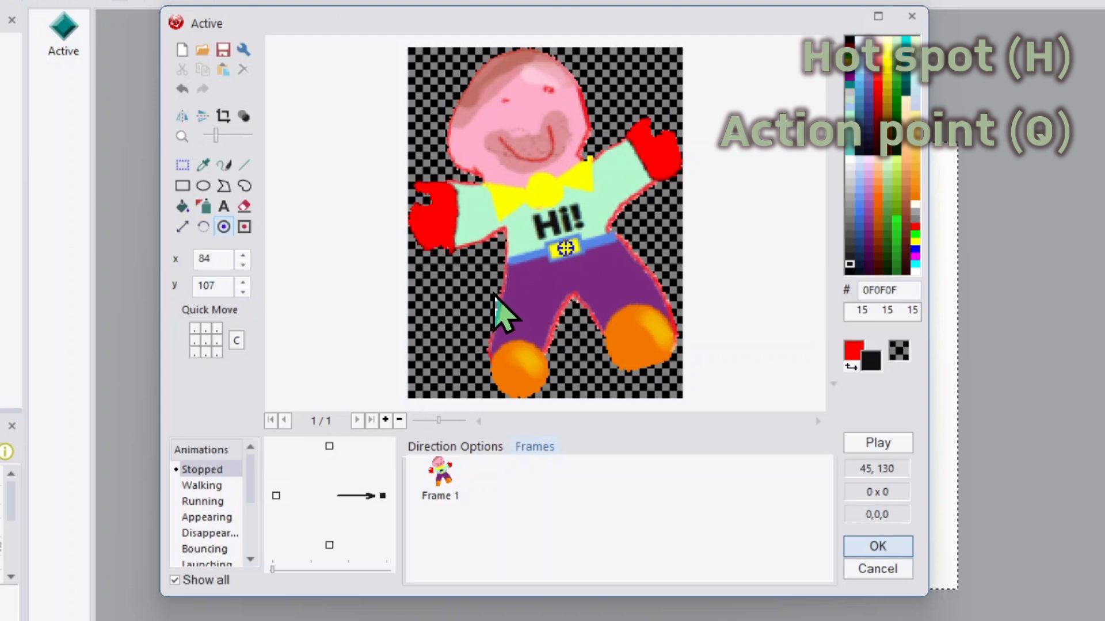
- Place the action point on the figure's raised hand at about 129, 55, and move it to the other hand at 21, 88
{"action": "left_click", "coordinate": [244, 228]}
{"action": "left_click_drag", "start_coordinate": [650, 156], "coordinate": [651, 153]}
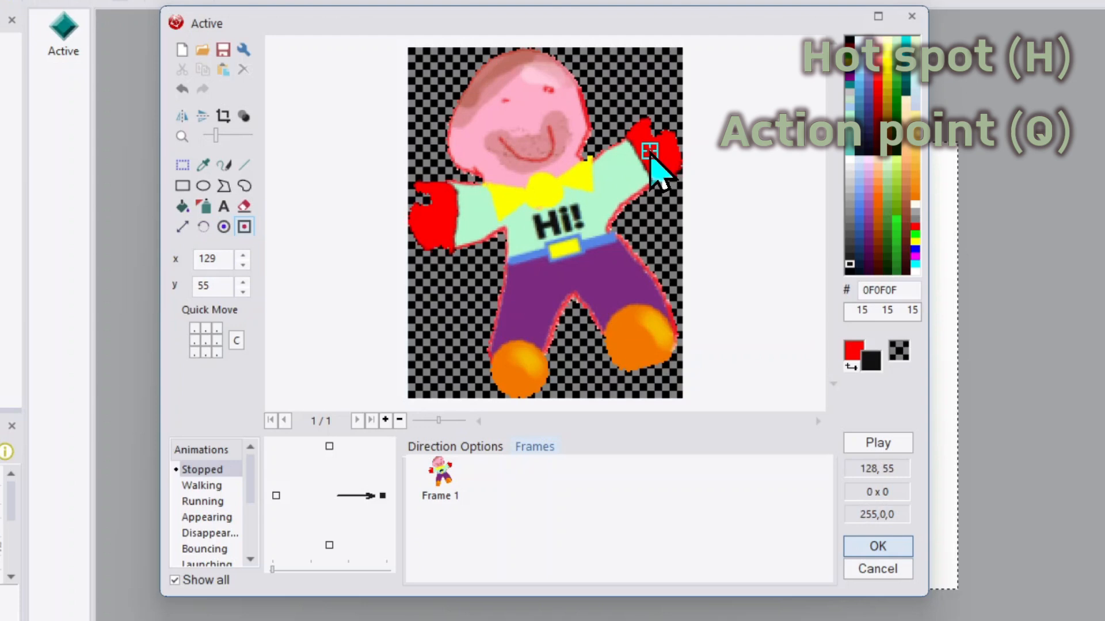
{"action": "left_click", "coordinate": [449, 213]}
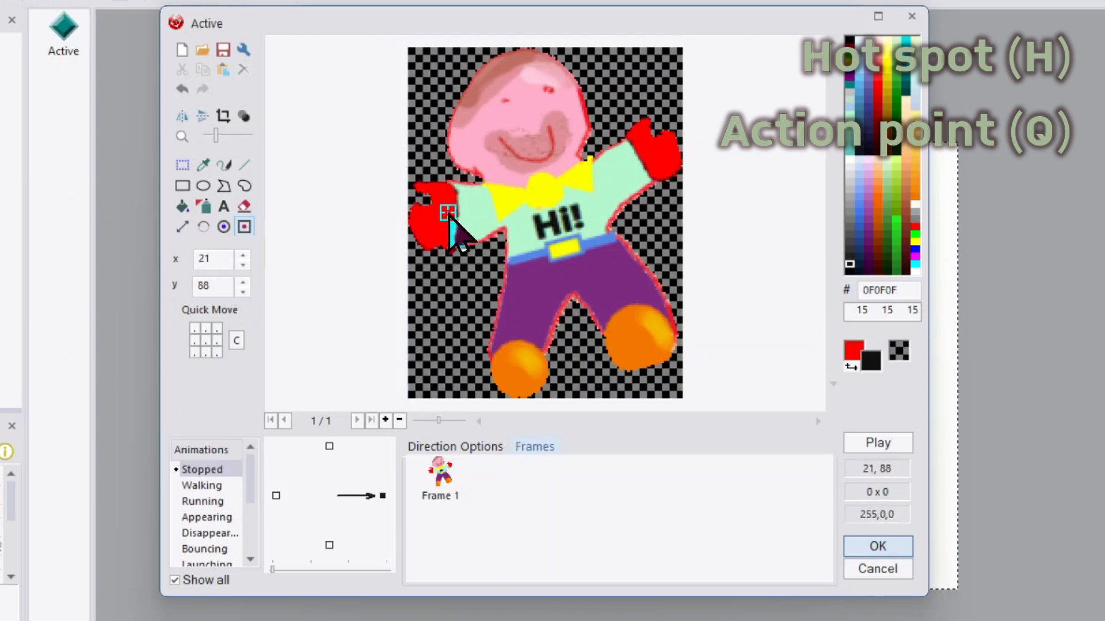
{"action": "left_click", "coordinate": [650, 152]}
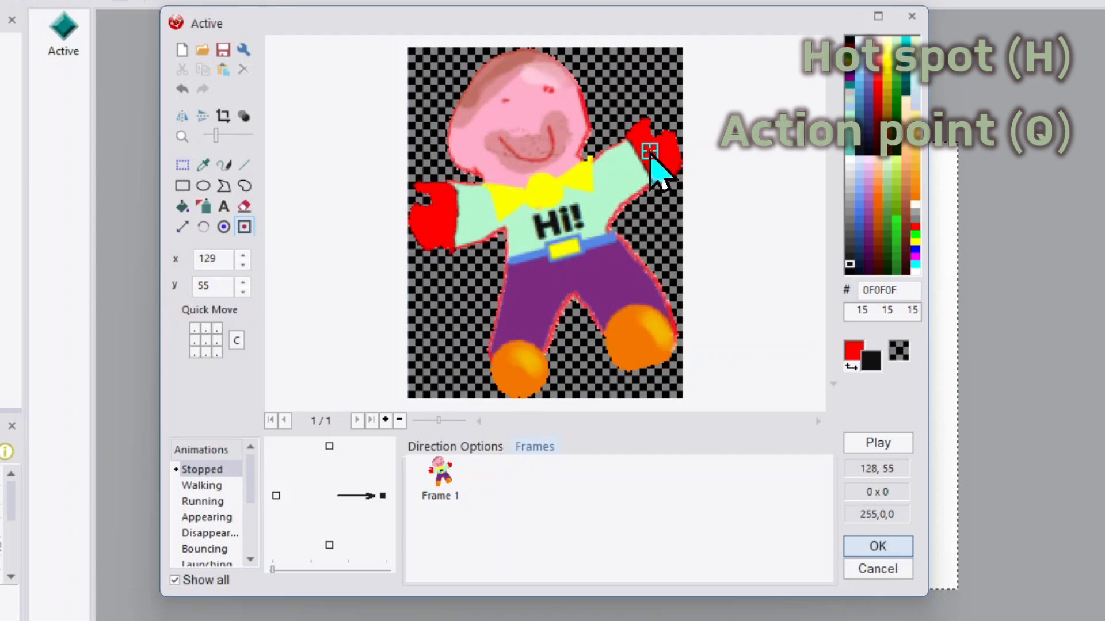
{"action": "left_click", "coordinate": [448, 213]}
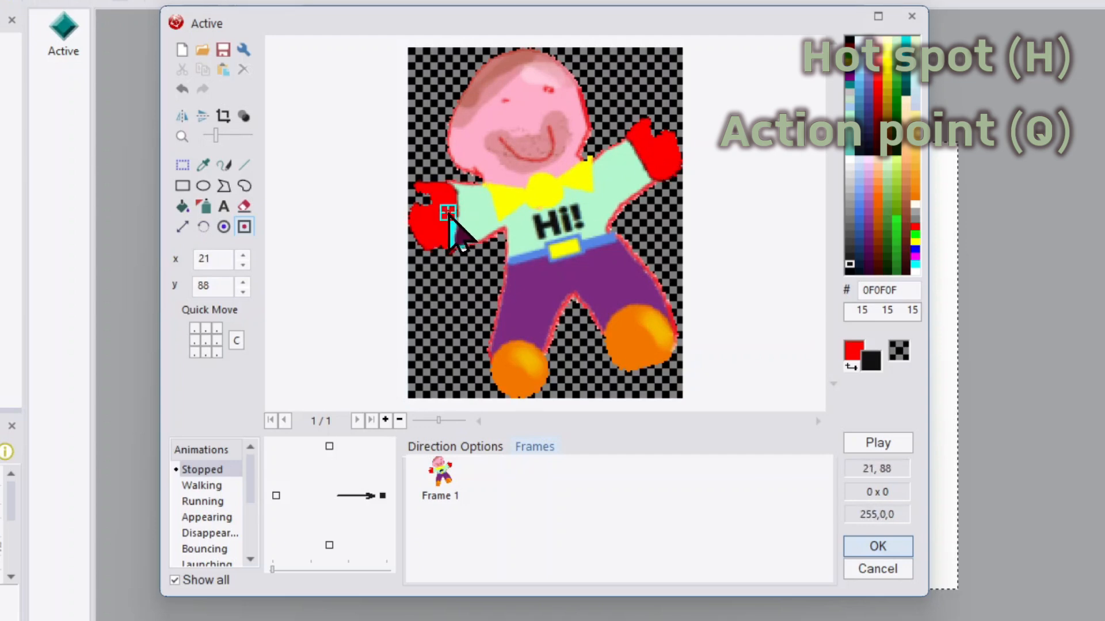
- Set the action point's X to 70, and use Quick Move to place it at the image's upper-right corner and its center
{"action": "double_click", "coordinate": [213, 260]}
{"action": "type", "text": "73"}
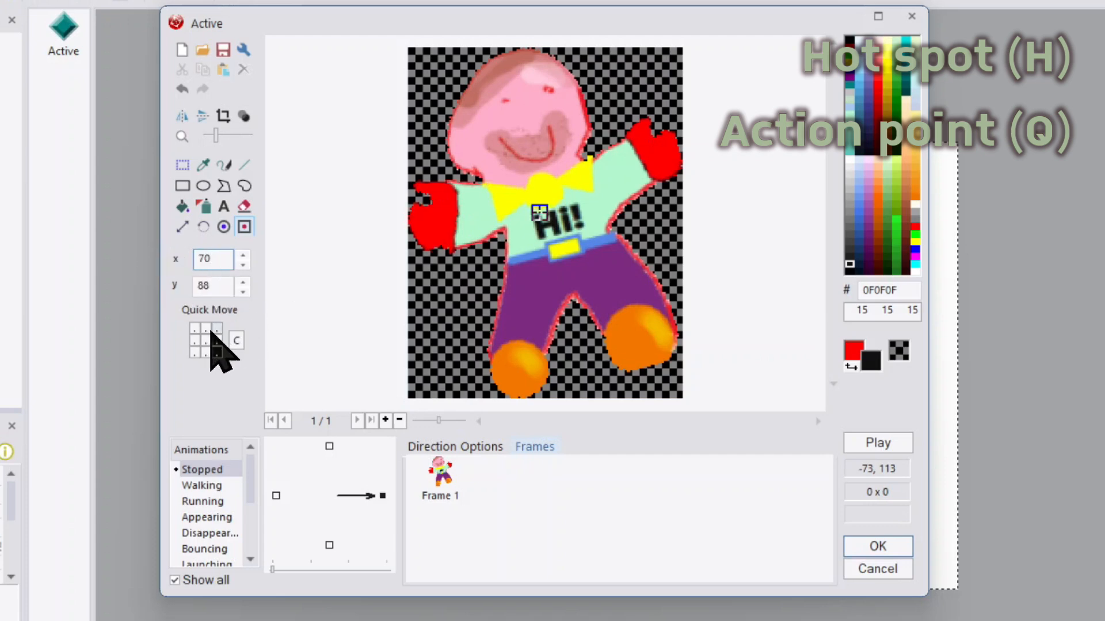
{"action": "left_click", "coordinate": [207, 345]}
{"action": "left_click", "coordinate": [216, 329]}
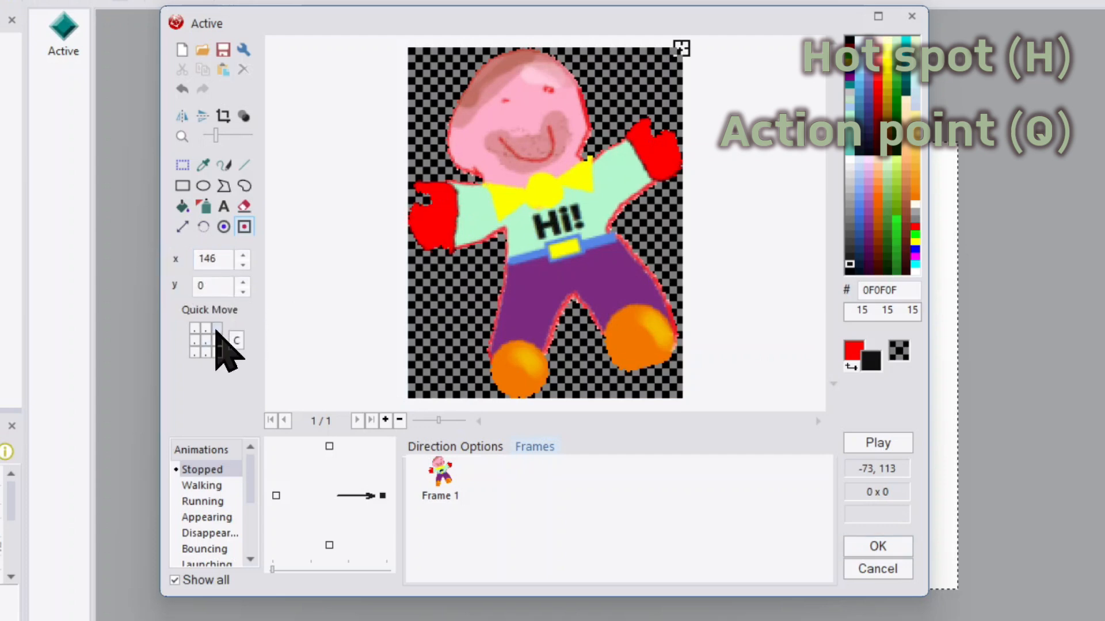
{"action": "left_click", "coordinate": [208, 340]}
- Reposition the hot spot with the Quick Move option C
{"action": "left_click", "coordinate": [224, 226]}
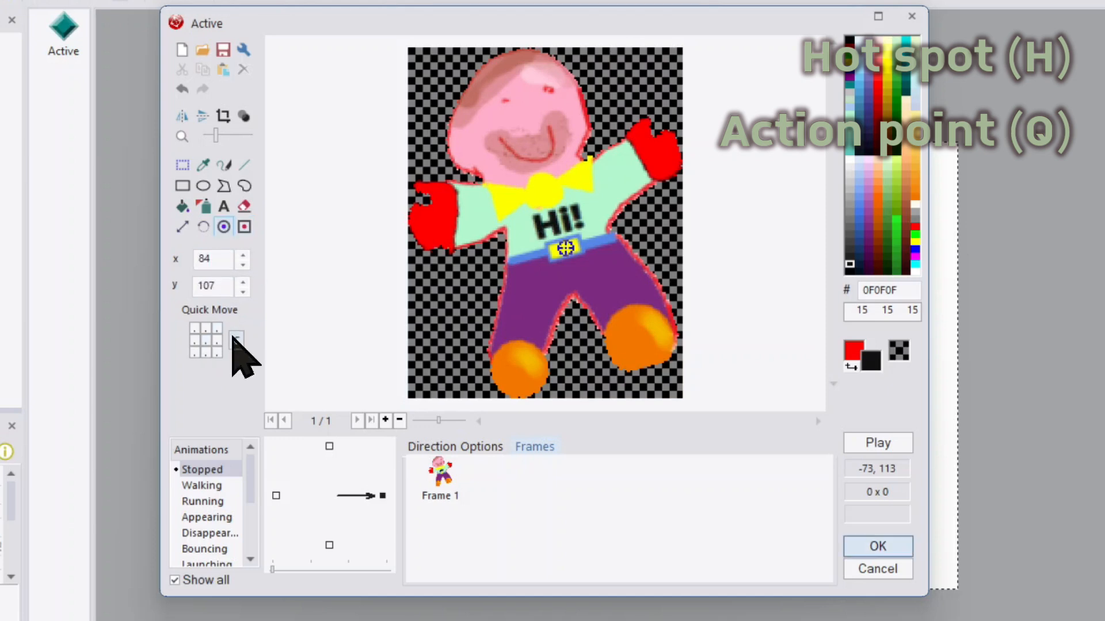
{"action": "left_click", "coordinate": [236, 341]}
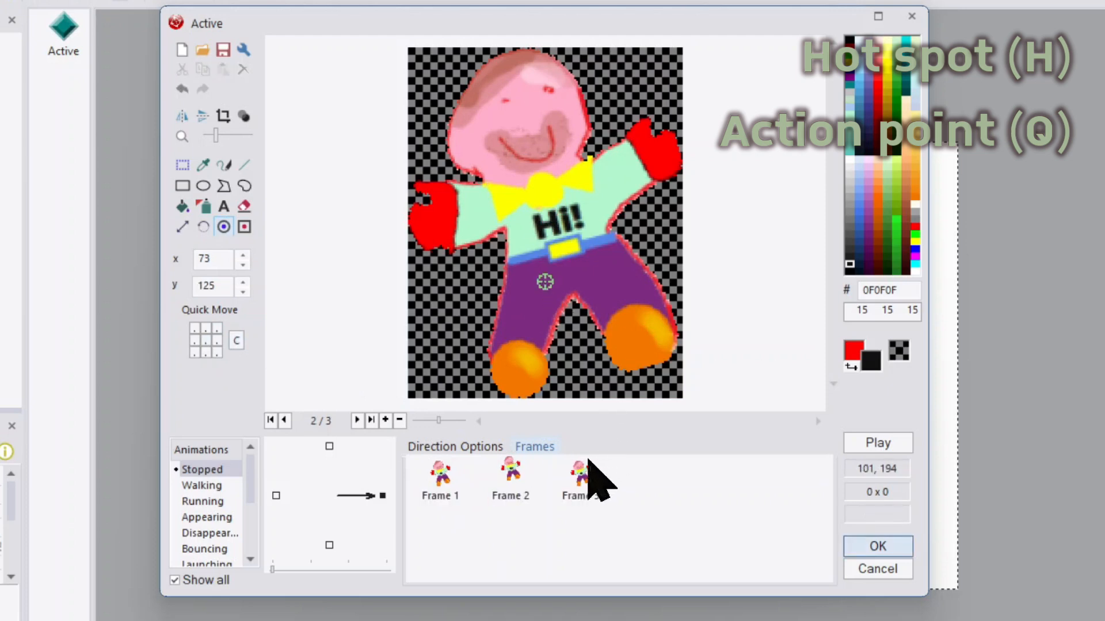
- Place frame 3's hot spot at about 99, 174, and align the hot spots of all three frames at 81, 99
{"action": "left_click", "coordinate": [581, 475]}
{"action": "left_click", "coordinate": [640, 293]}
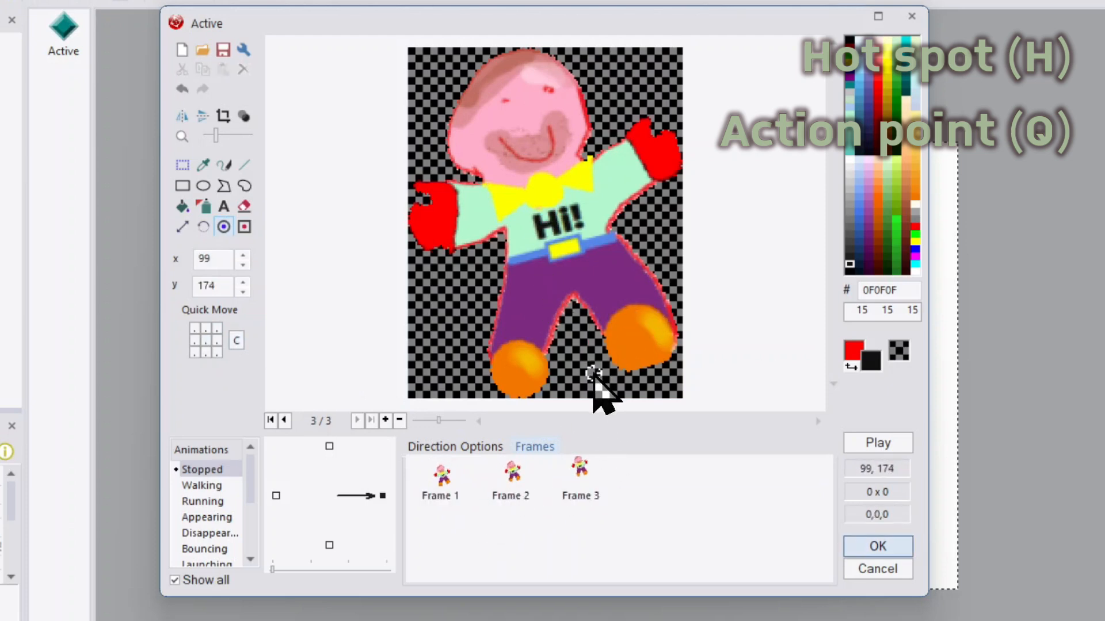
{"action": "left_click", "coordinate": [440, 486]}
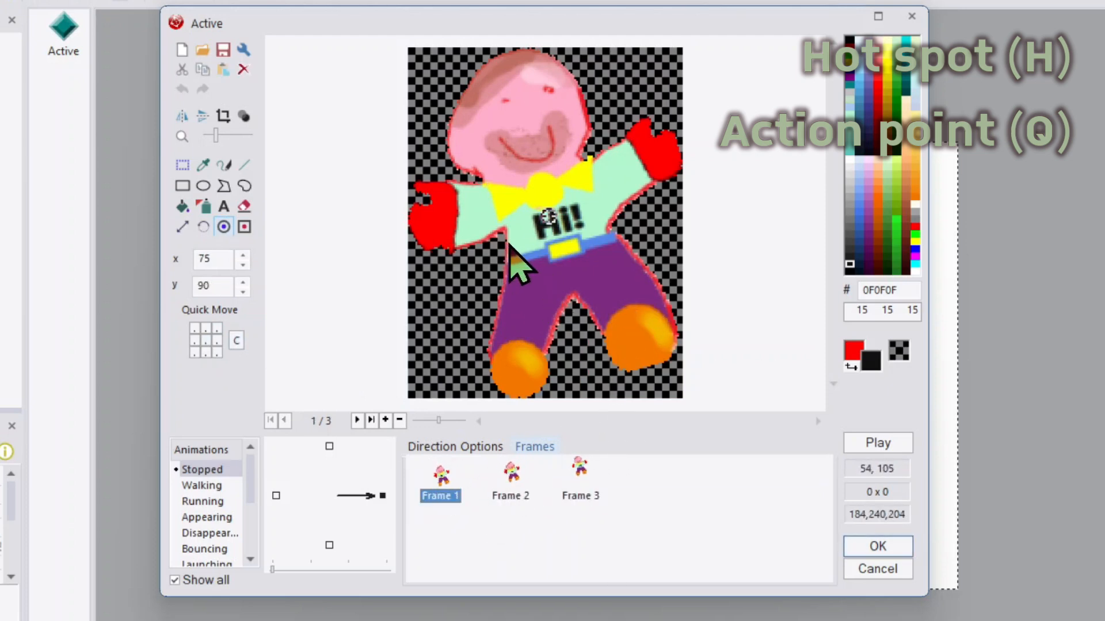
{"action": "left_click", "coordinate": [548, 220]}
{"action": "mouse_move", "coordinate": [549, 221]}
{"action": "left_mouse_down"}
{"action": "mouse_move", "coordinate": [555, 208]}
{"action": "mouse_move", "coordinate": [560, 233]}
{"action": "left_mouse_up"}
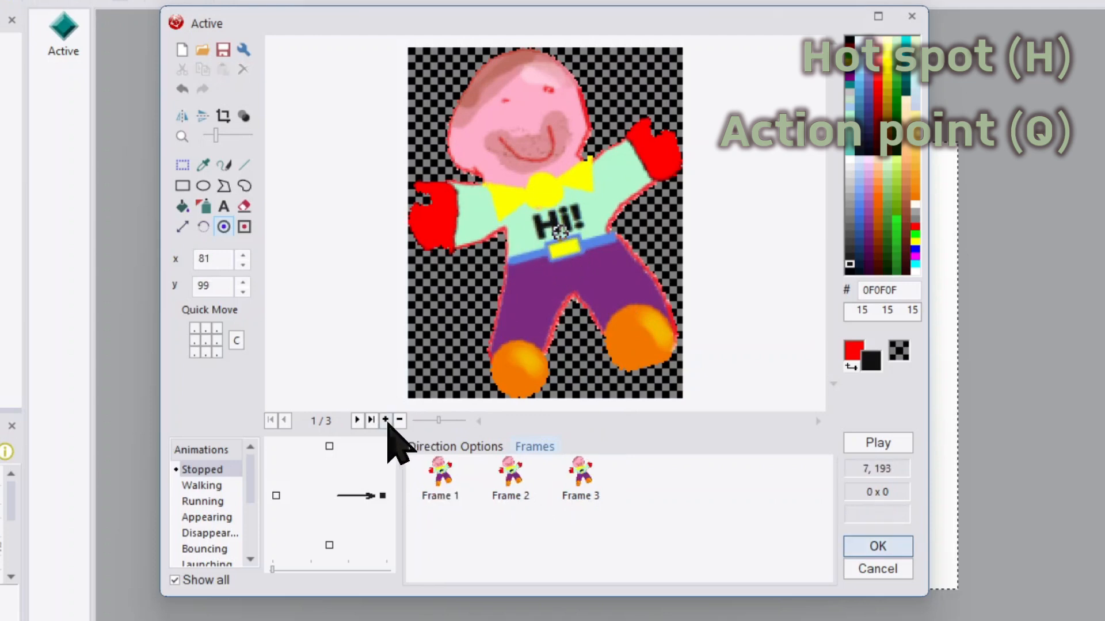
{"action": "left_click", "coordinate": [357, 420]}
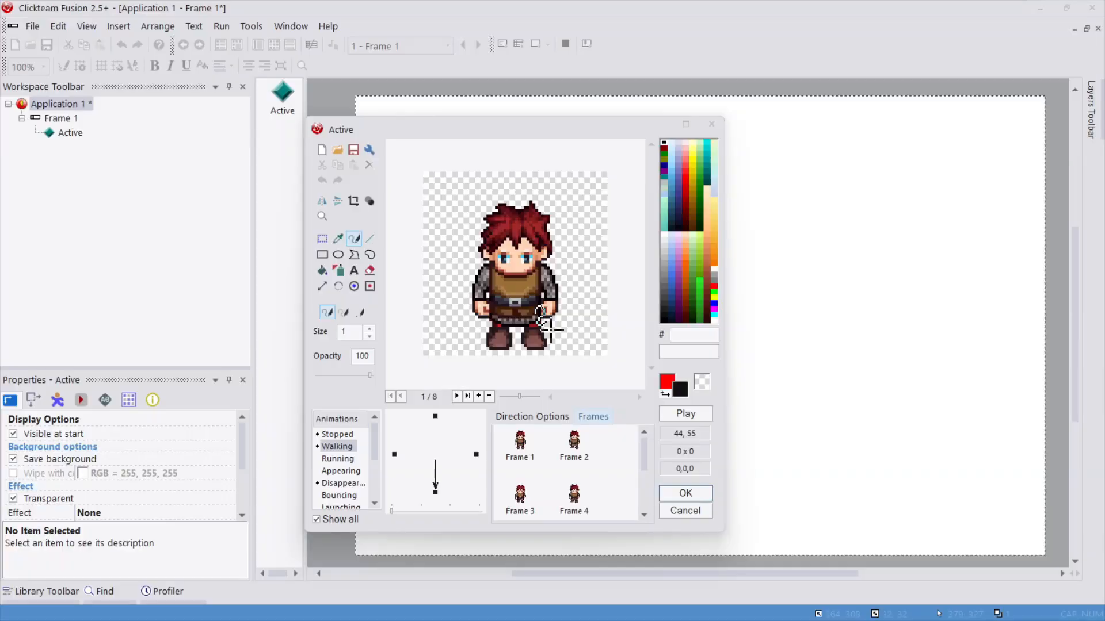
- Look through the downward Walking frames and the Stopped animation's up, right and down directions
{"action": "left_click", "coordinate": [525, 463]}
{"action": "left_click", "coordinate": [574, 455]}
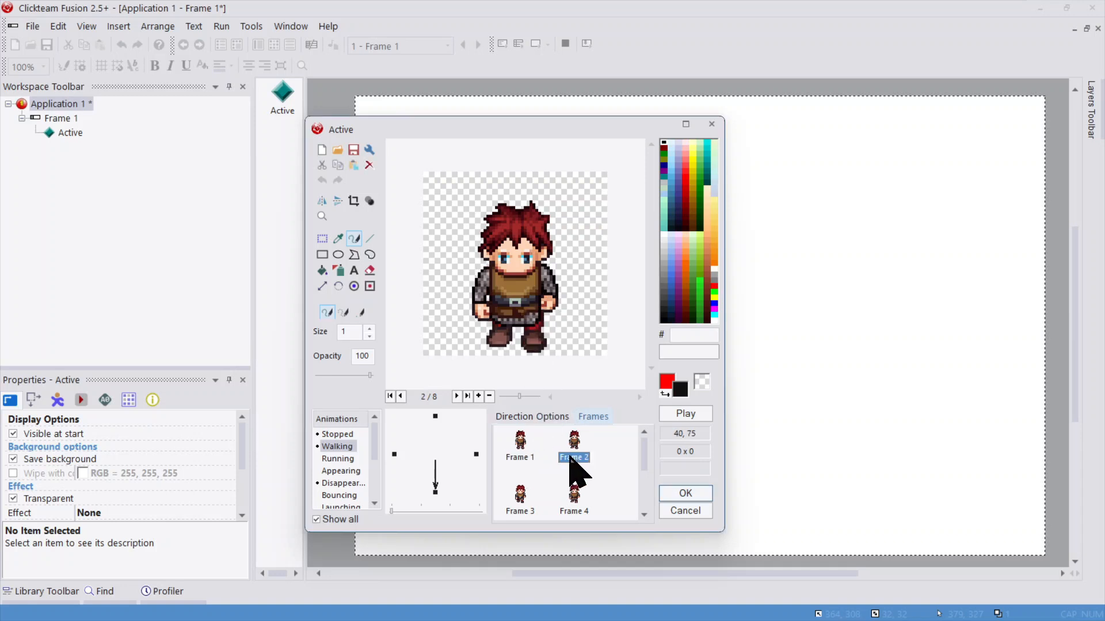
{"action": "left_click", "coordinate": [524, 506]}
{"action": "left_click", "coordinate": [574, 506]}
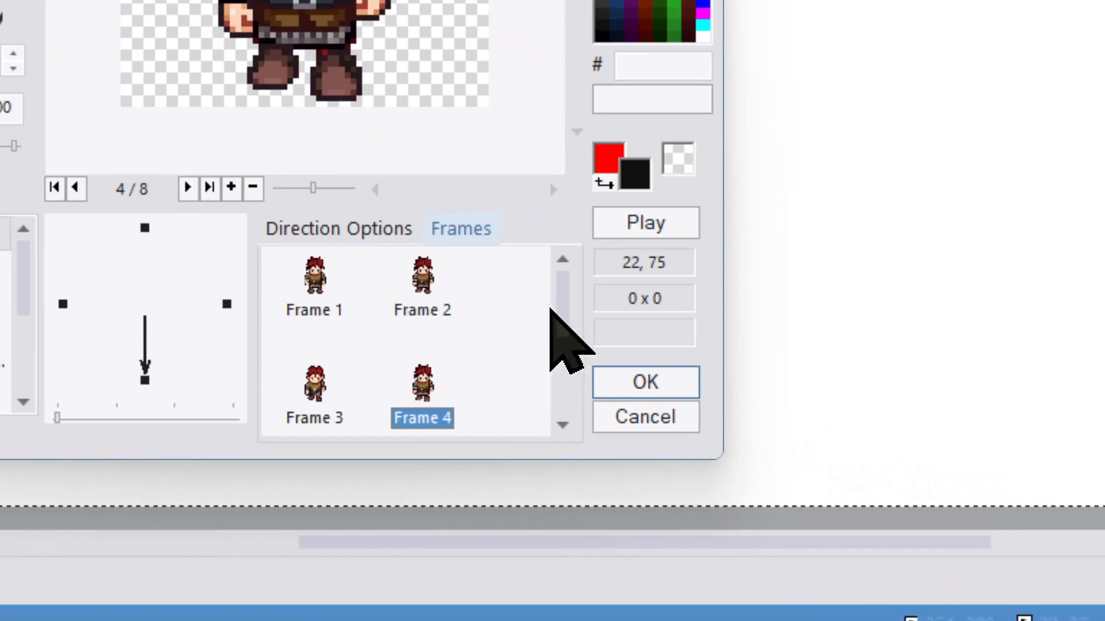
{"action": "scroll", "coordinate": [657, 339], "scroll_direction": "down", "scroll_amount": 4}
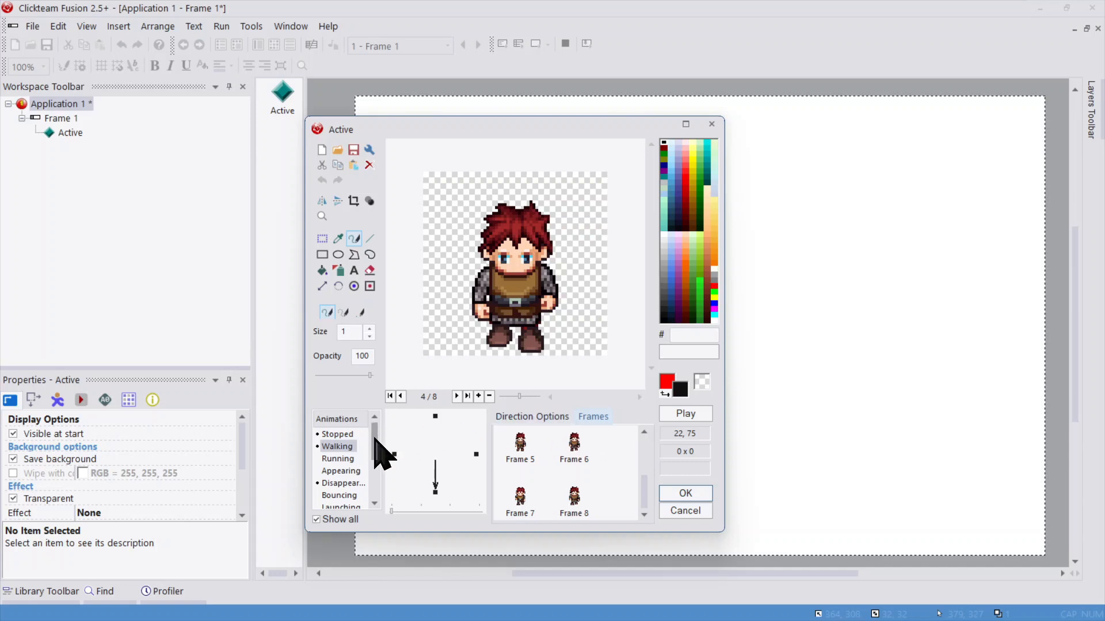
{"action": "left_click", "coordinate": [345, 449]}
{"action": "left_click", "coordinate": [347, 438]}
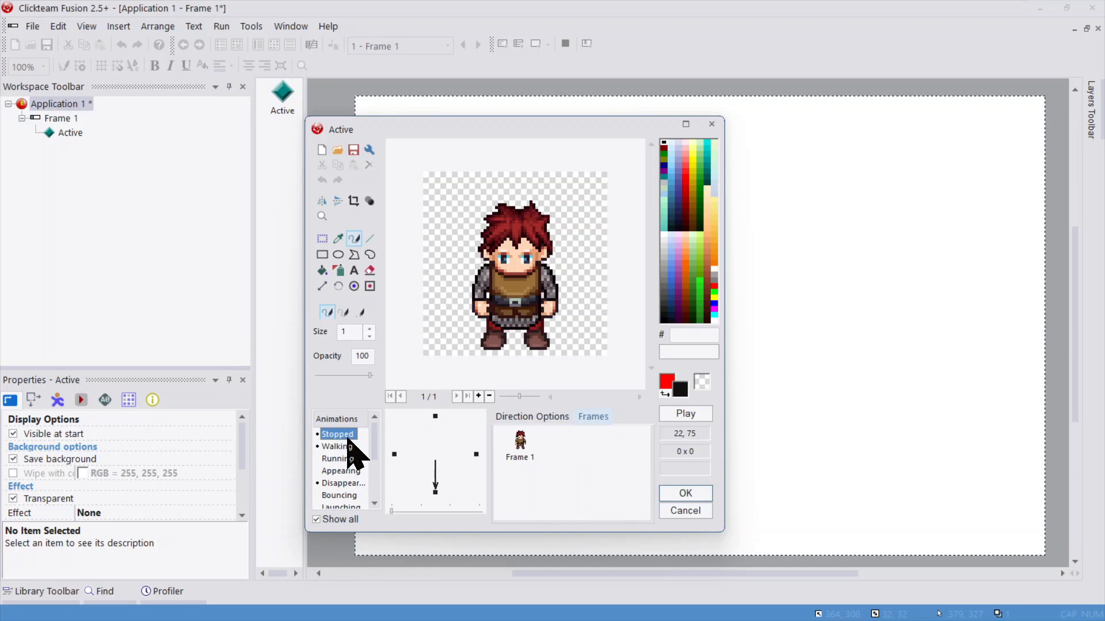
{"action": "left_click", "coordinate": [435, 416]}
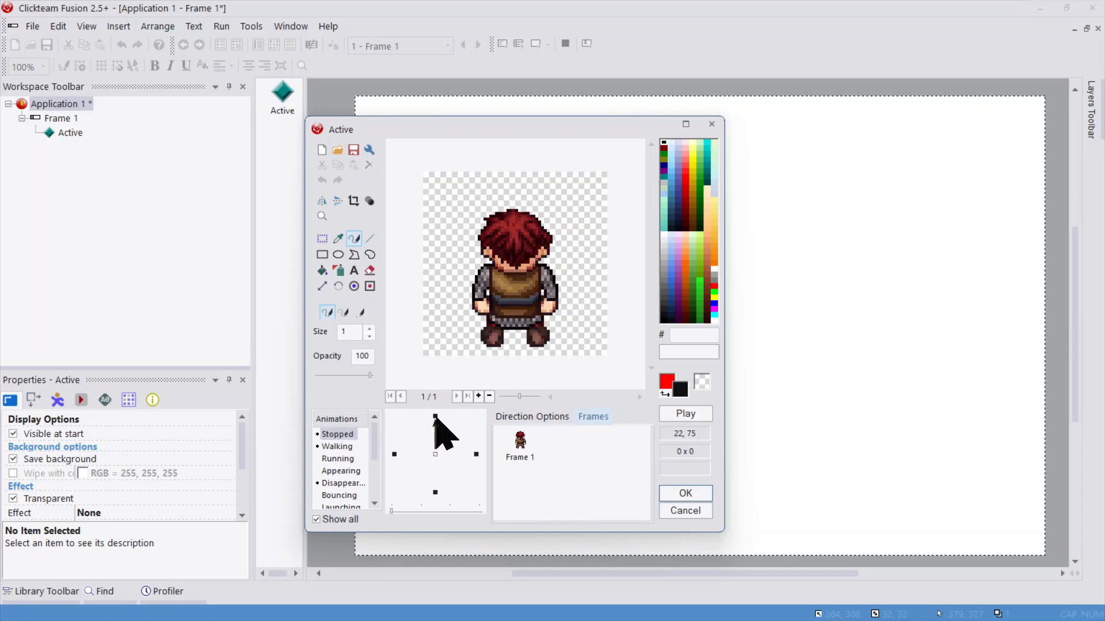
{"action": "left_click", "coordinate": [476, 455]}
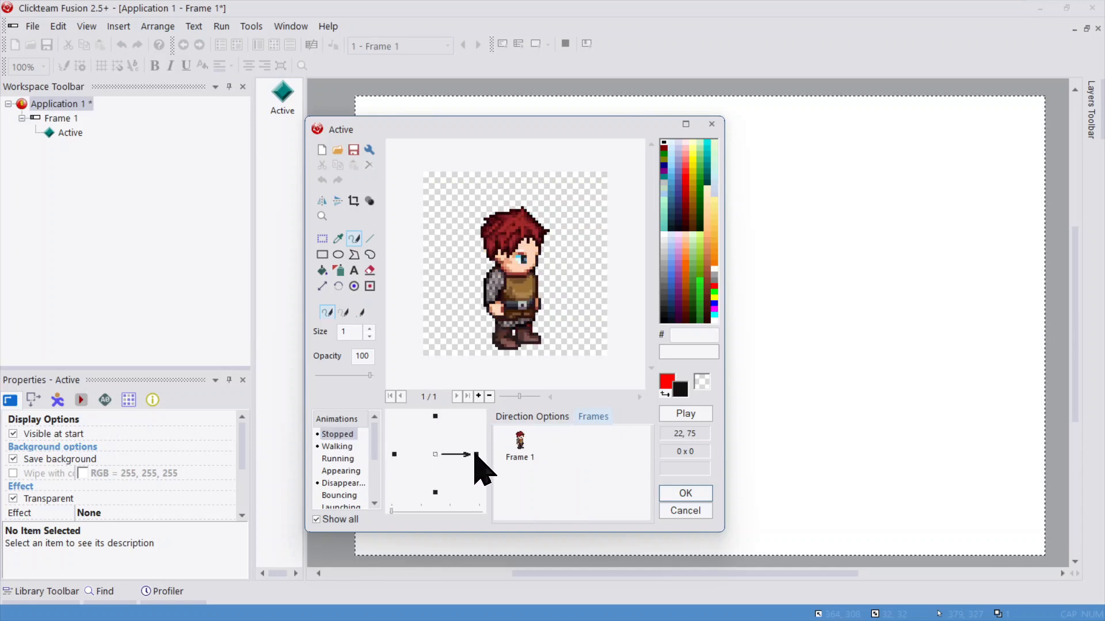
{"action": "left_click", "coordinate": [435, 492]}
- Examine the Walking animation's downward direction and step through its right-facing frames up to frame 8
{"action": "left_click", "coordinate": [348, 447]}
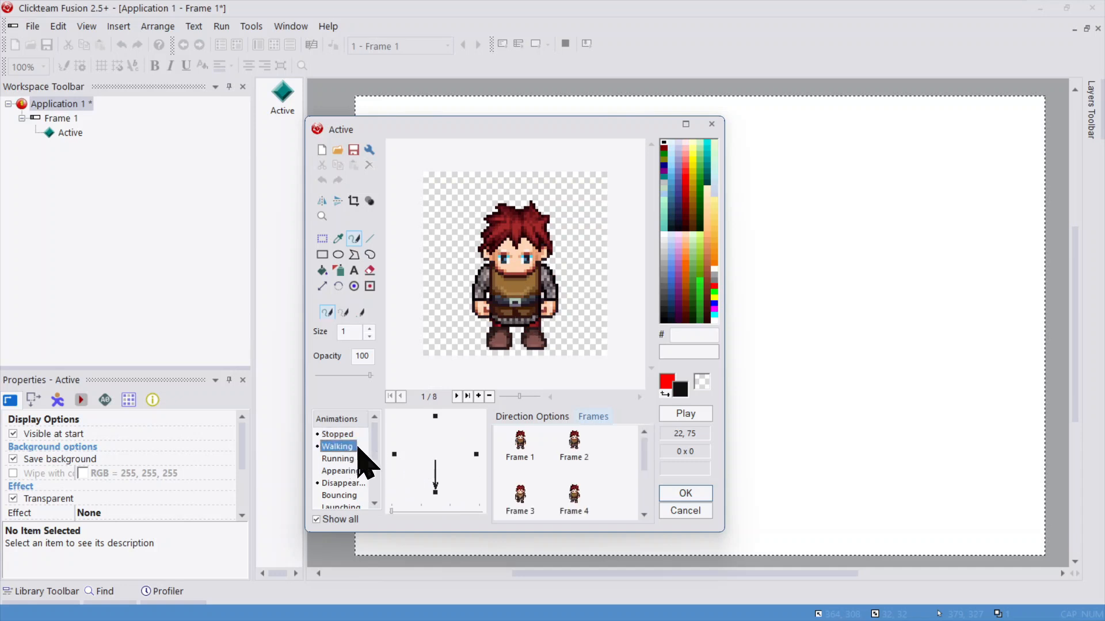
{"action": "left_click", "coordinate": [475, 455]}
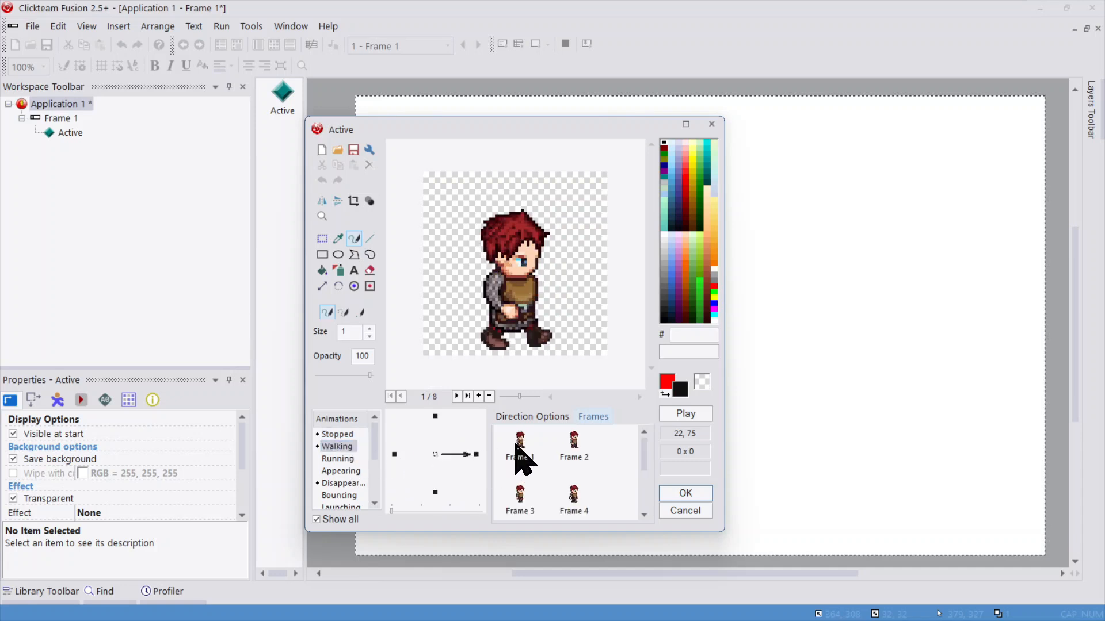
{"action": "left_click", "coordinate": [574, 446]}
{"action": "left_click", "coordinate": [521, 500]}
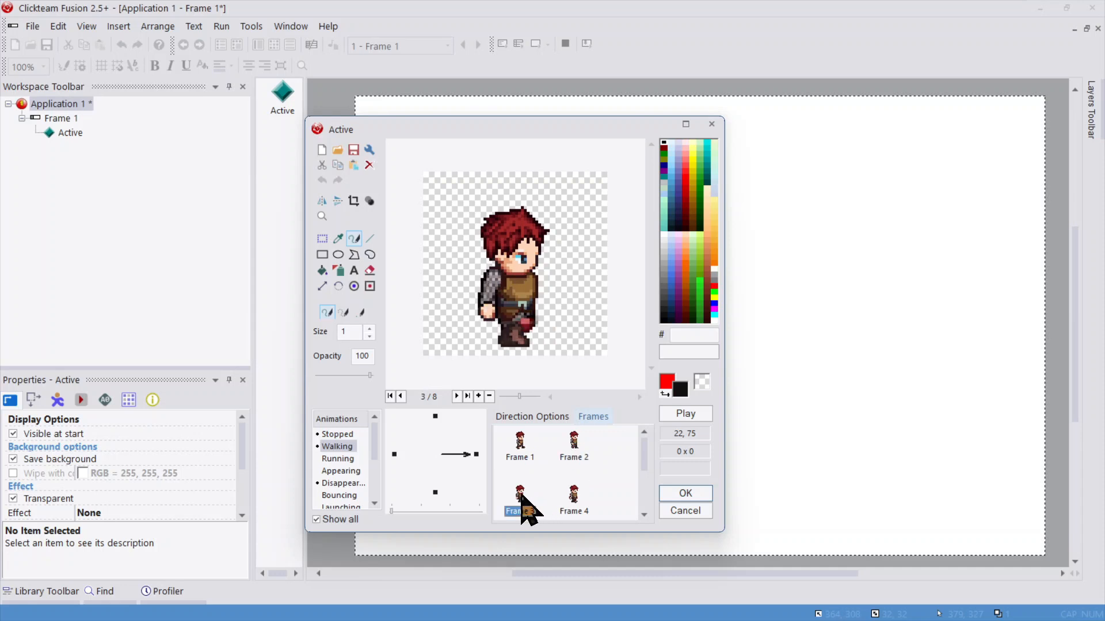
{"action": "left_click", "coordinate": [573, 502]}
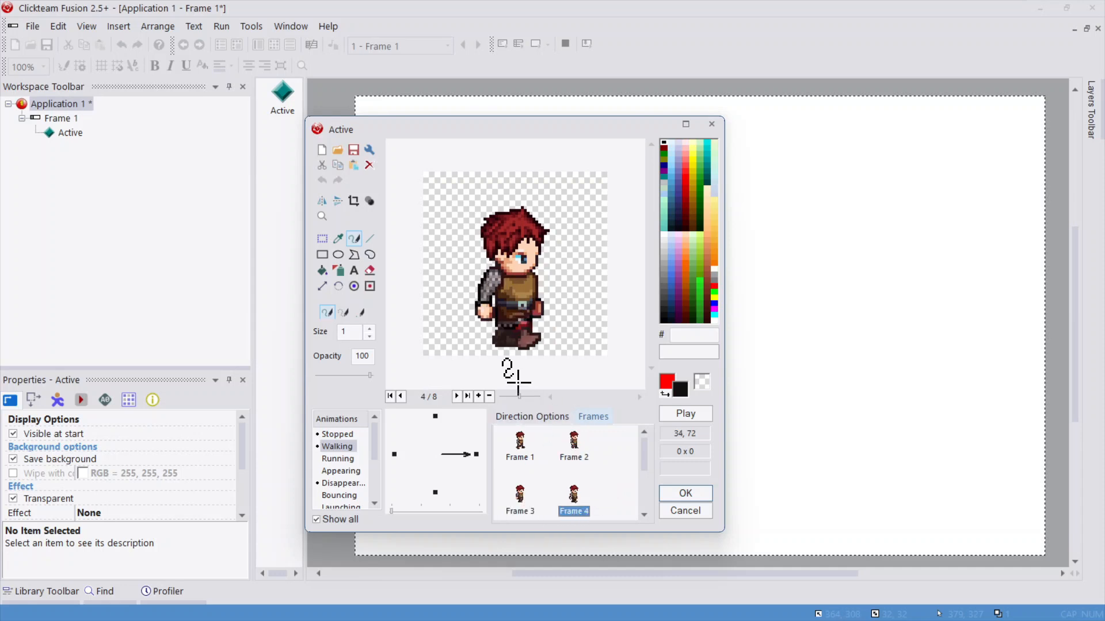
{"action": "left_click", "coordinate": [457, 397]}
{"action": "left_click", "coordinate": [457, 396]}
{"action": "left_click", "coordinate": [457, 397]}
{"action": "left_click", "coordinate": [457, 396]}
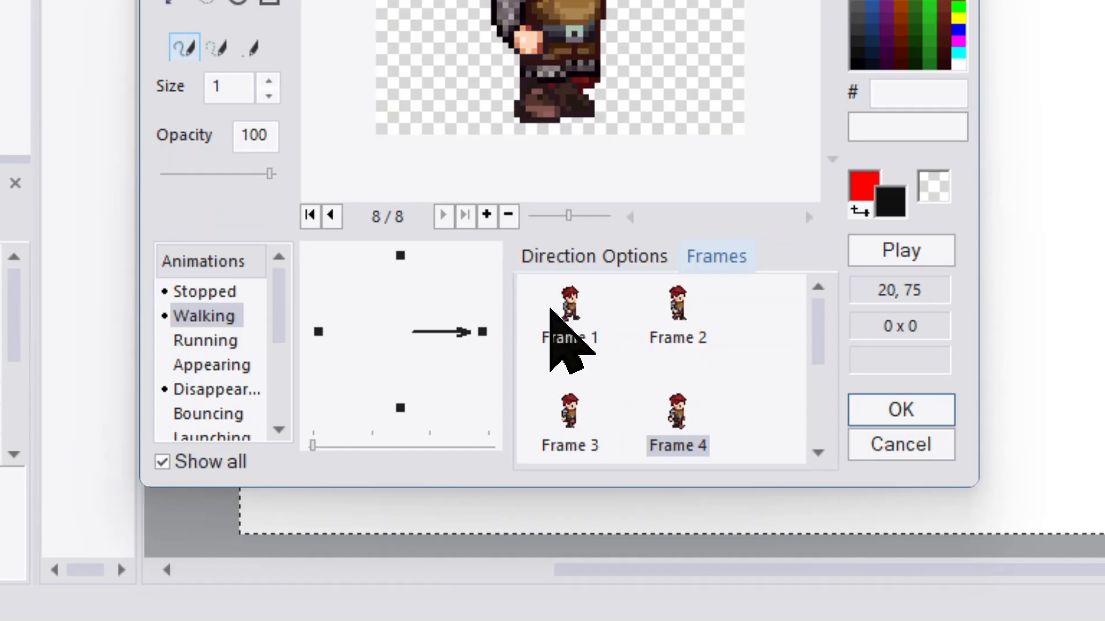
- Copy the Walking animation and paste it into the Running animation
{"action": "right_click", "coordinate": [513, 448]}
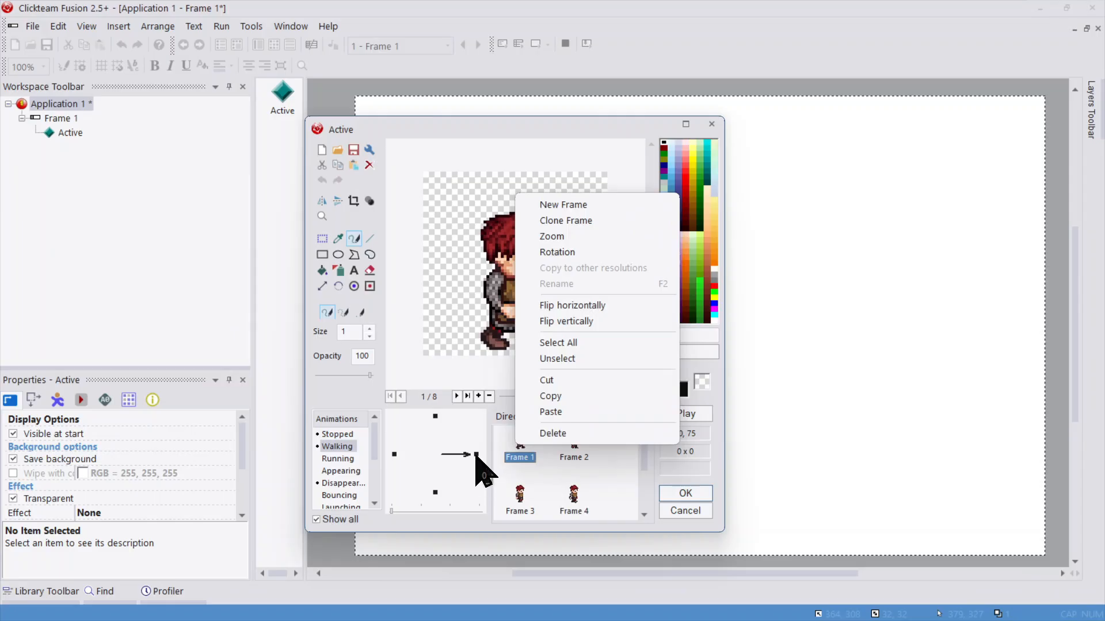
{"action": "right_click", "coordinate": [476, 456]}
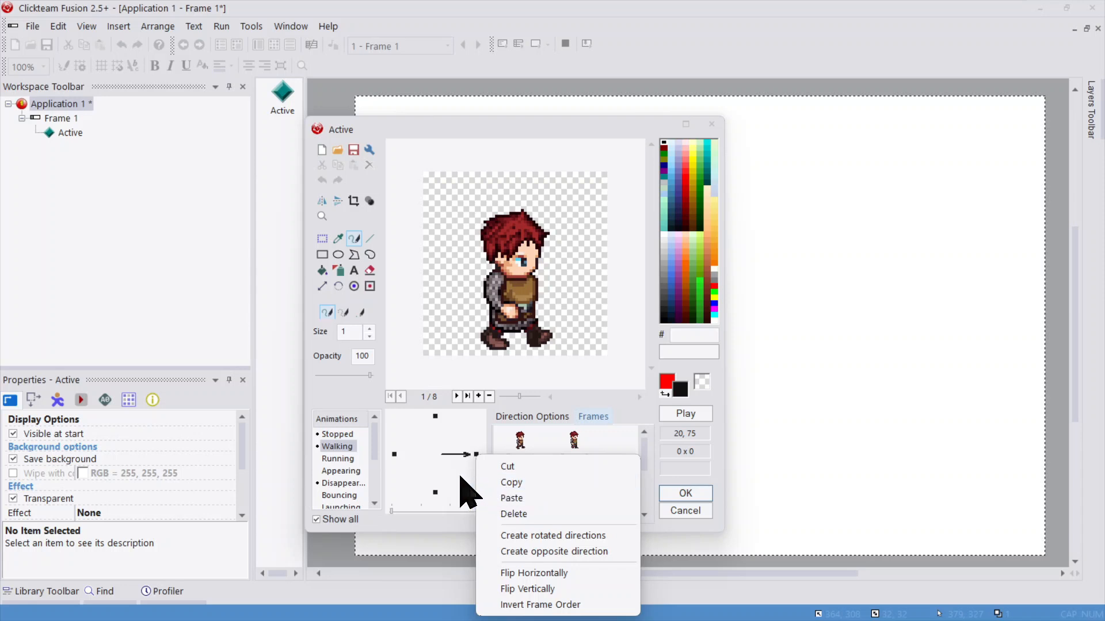
{"action": "right_click", "coordinate": [339, 447]}
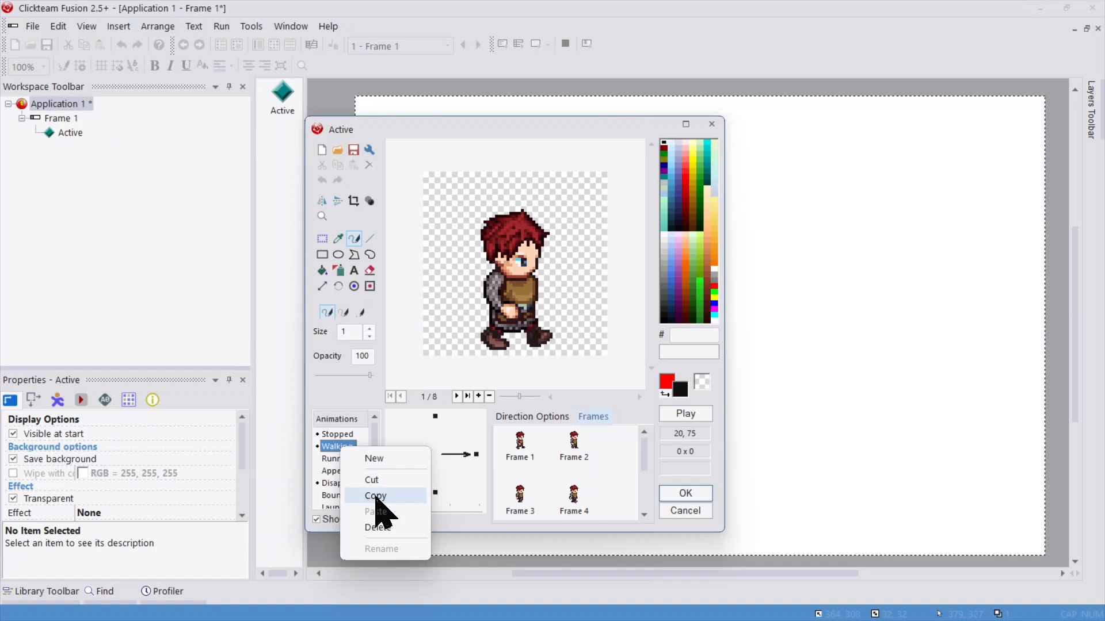
{"action": "left_click", "coordinate": [375, 496]}
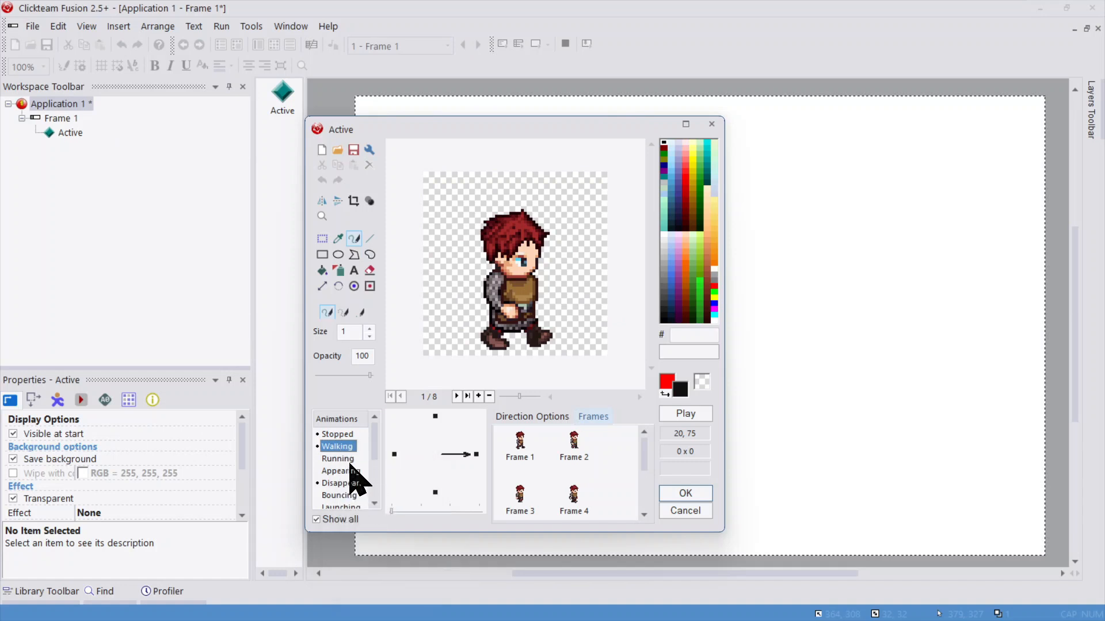
{"action": "right_click", "coordinate": [349, 463]}
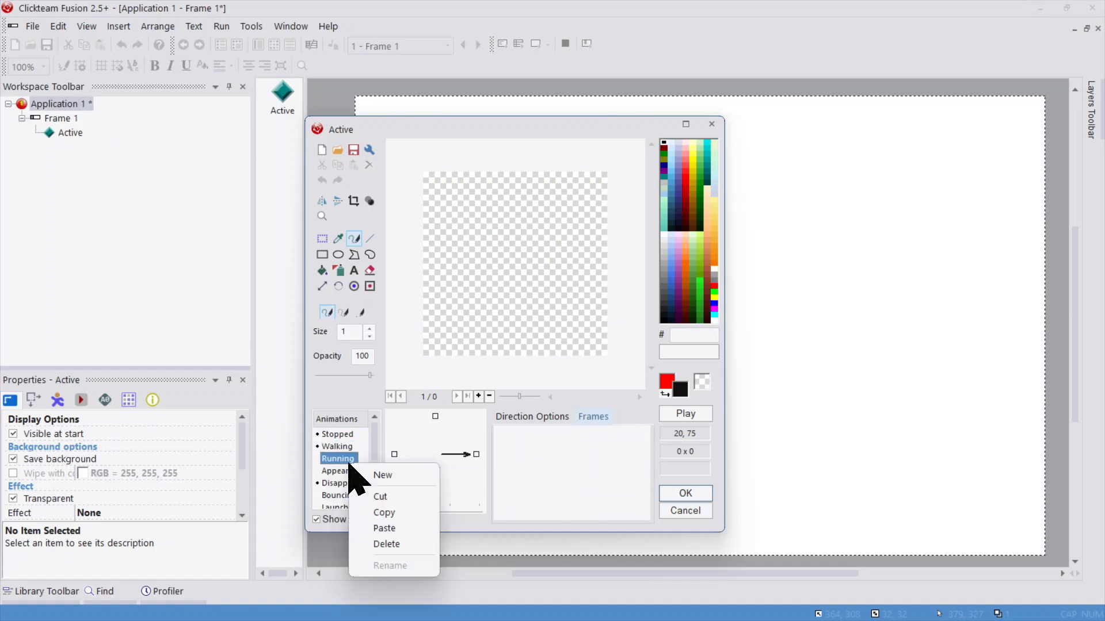
{"action": "left_click", "coordinate": [381, 528]}
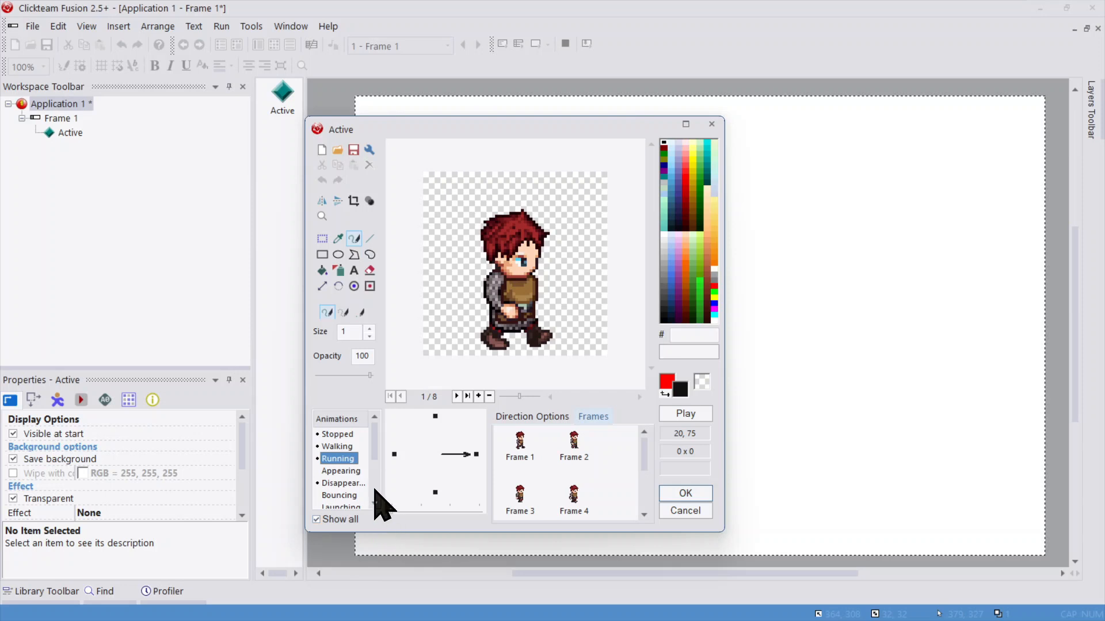
- Raise the Stopped animation's number of directions to the maximum and return it to four
{"action": "left_click", "coordinate": [339, 435]}
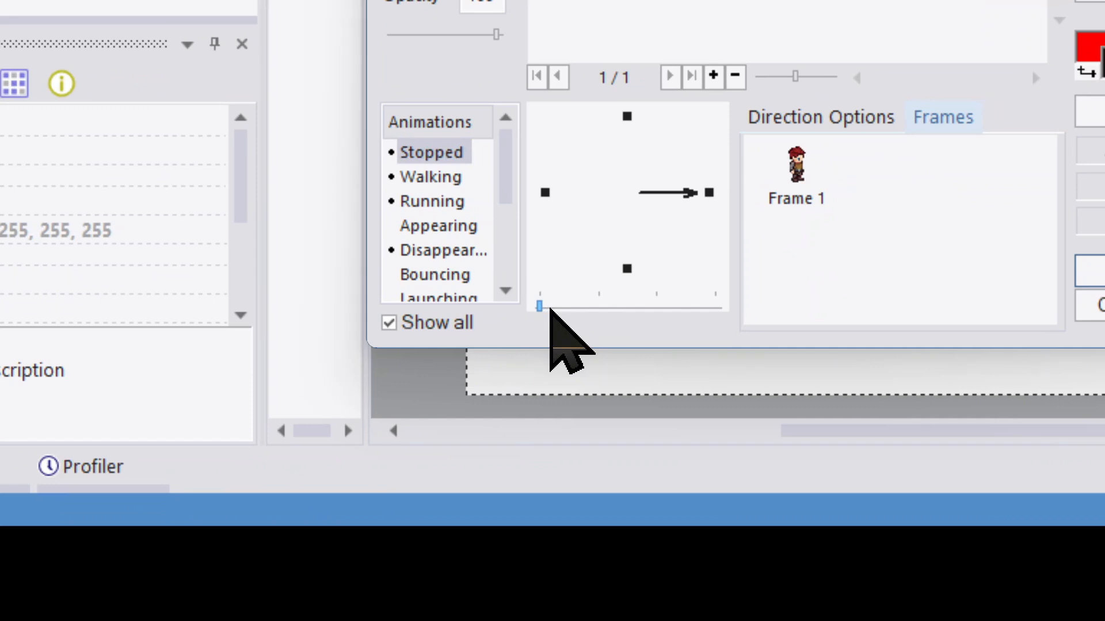
{"action": "left_click_drag", "start_coordinate": [549, 307], "coordinate": [602, 311]}
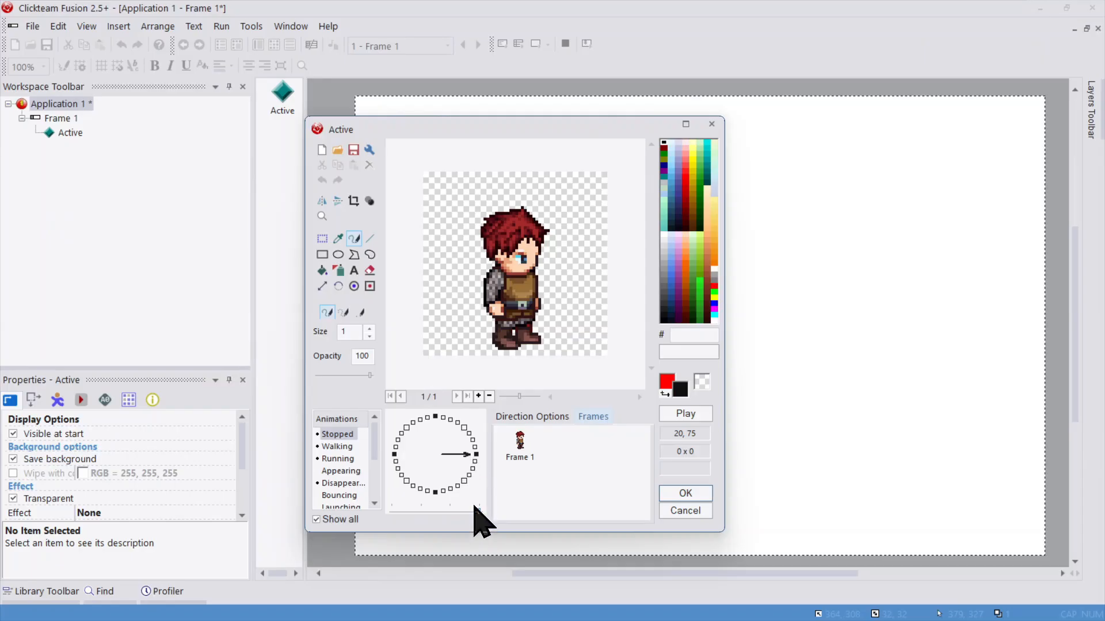
{"action": "left_click_drag", "start_coordinate": [479, 511], "coordinate": [386, 510]}
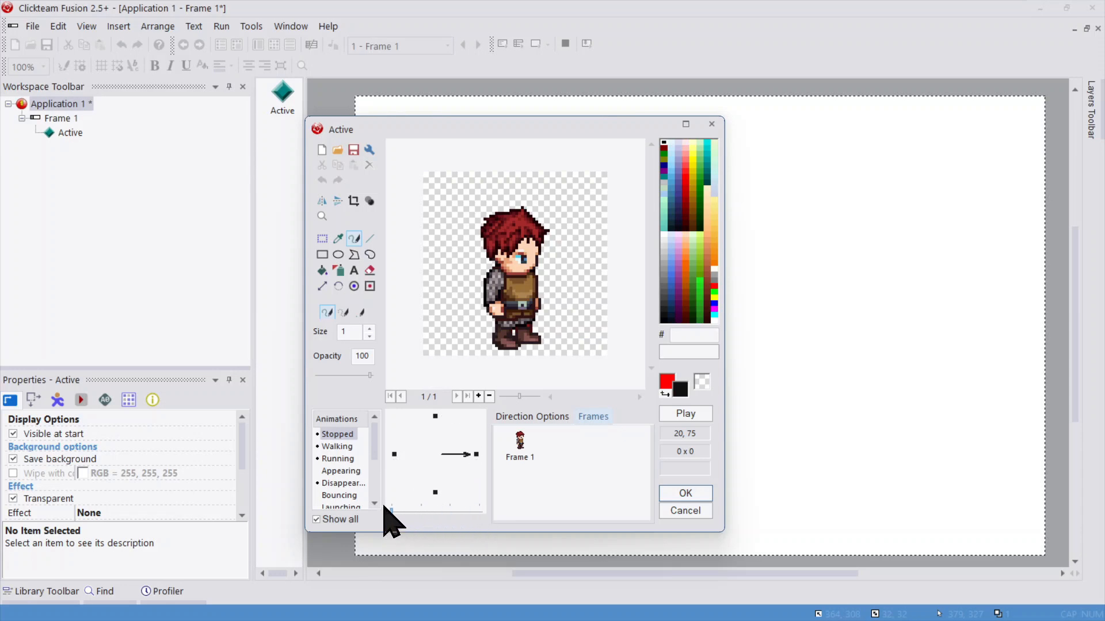
- Inspect the upward direction of the Stopped and Walking animations, including Walking's direction options and frames
{"action": "left_click", "coordinate": [438, 418]}
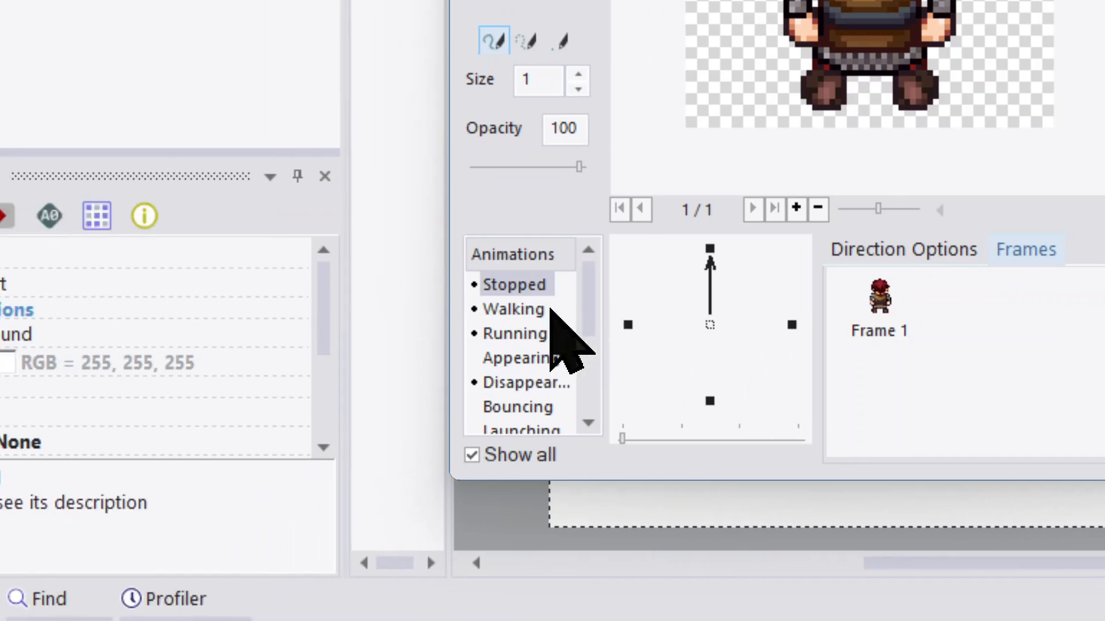
{"action": "left_click", "coordinate": [360, 358]}
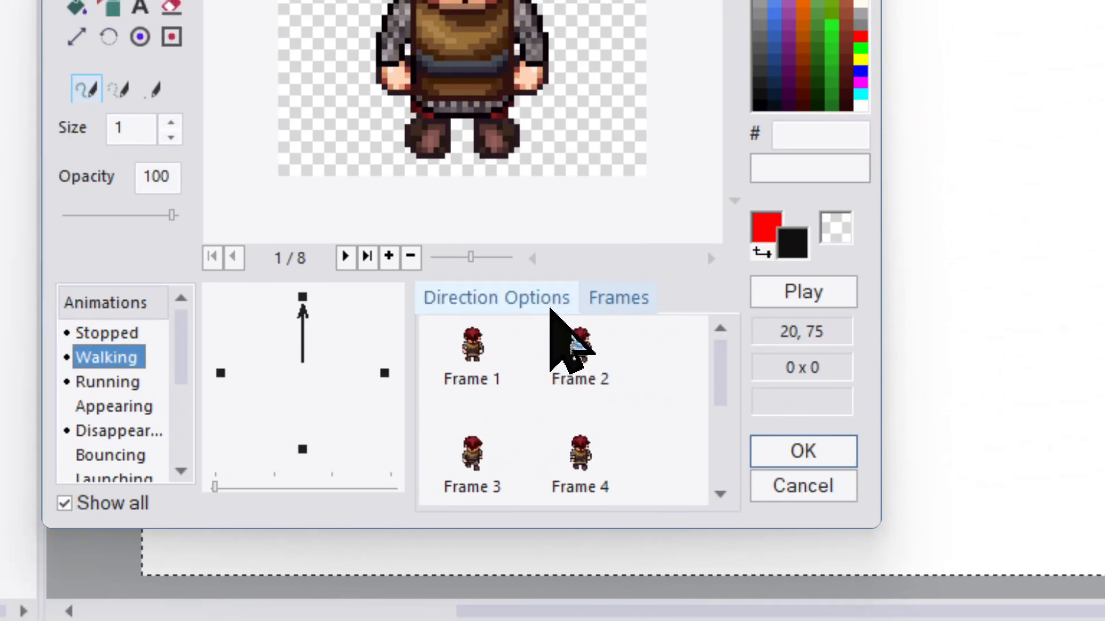
{"action": "left_click", "coordinate": [715, 260]}
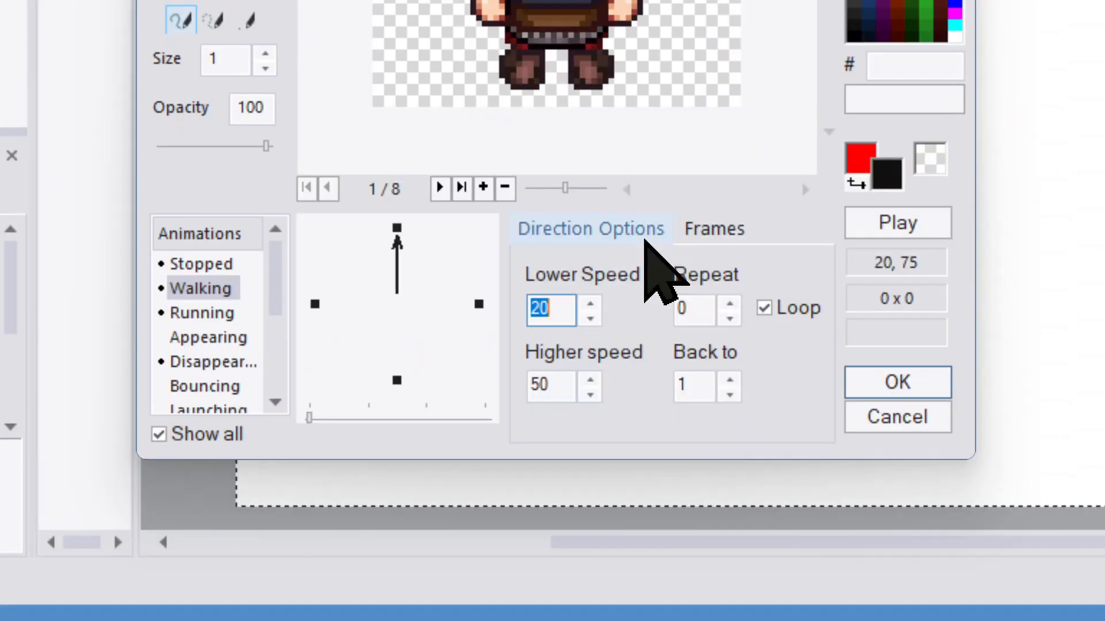
{"action": "left_click", "coordinate": [714, 228]}
{"action": "left_click_drag", "start_coordinate": [819, 313], "coordinate": [813, 437]}
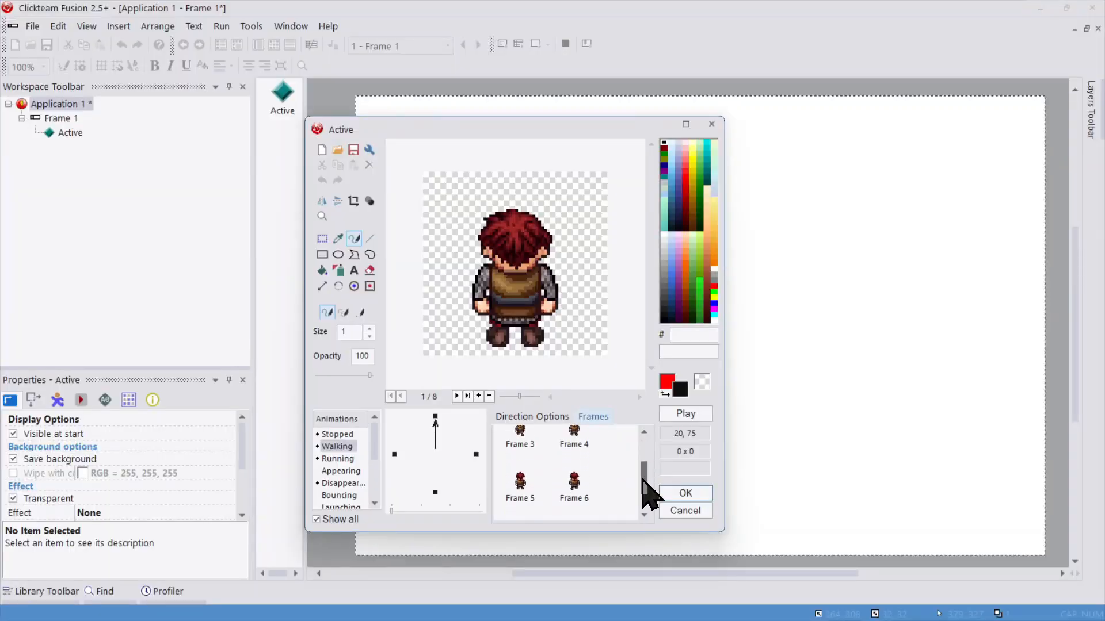
{"action": "left_click_drag", "start_coordinate": [637, 502], "coordinate": [639, 444]}
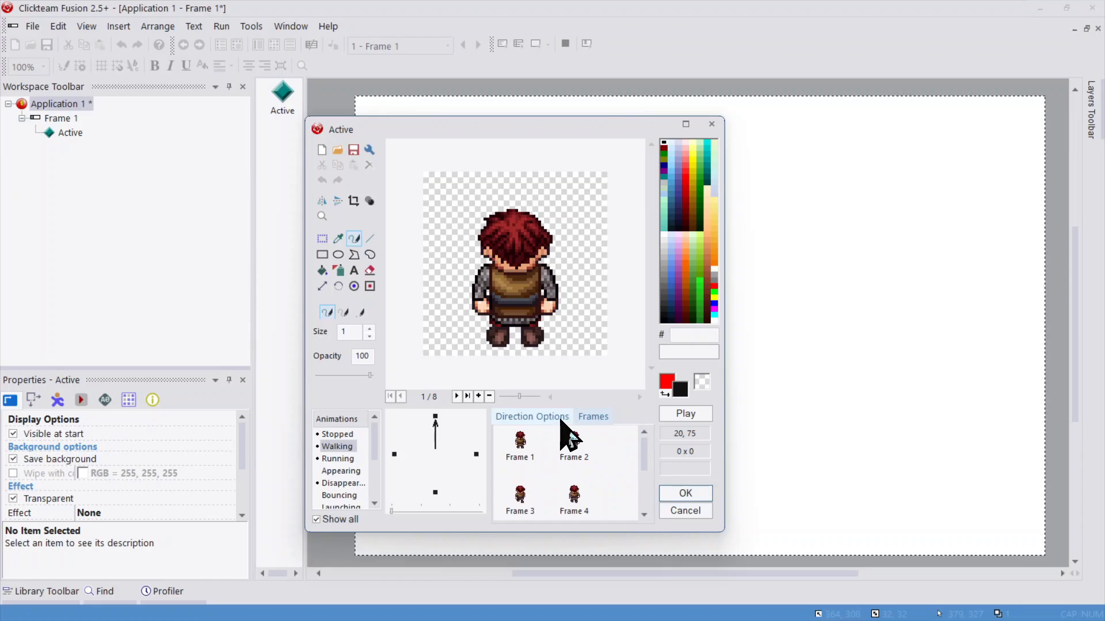
- Look through all frames of the Disappearing animation
{"action": "left_click", "coordinate": [342, 484]}
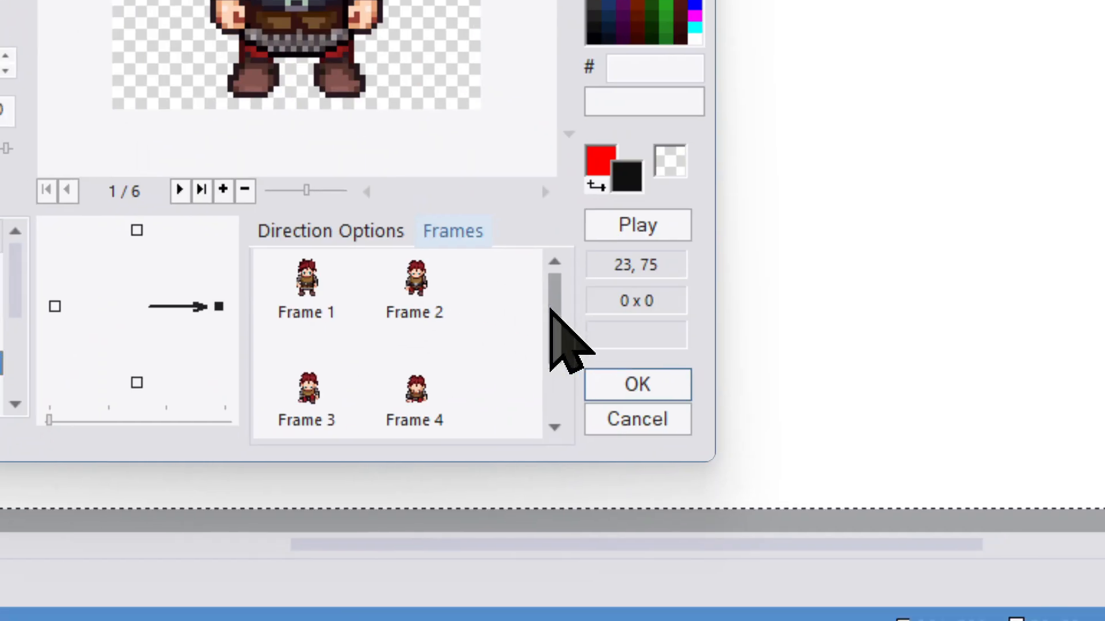
{"action": "left_click_drag", "start_coordinate": [971, 442], "coordinate": [972, 492]}
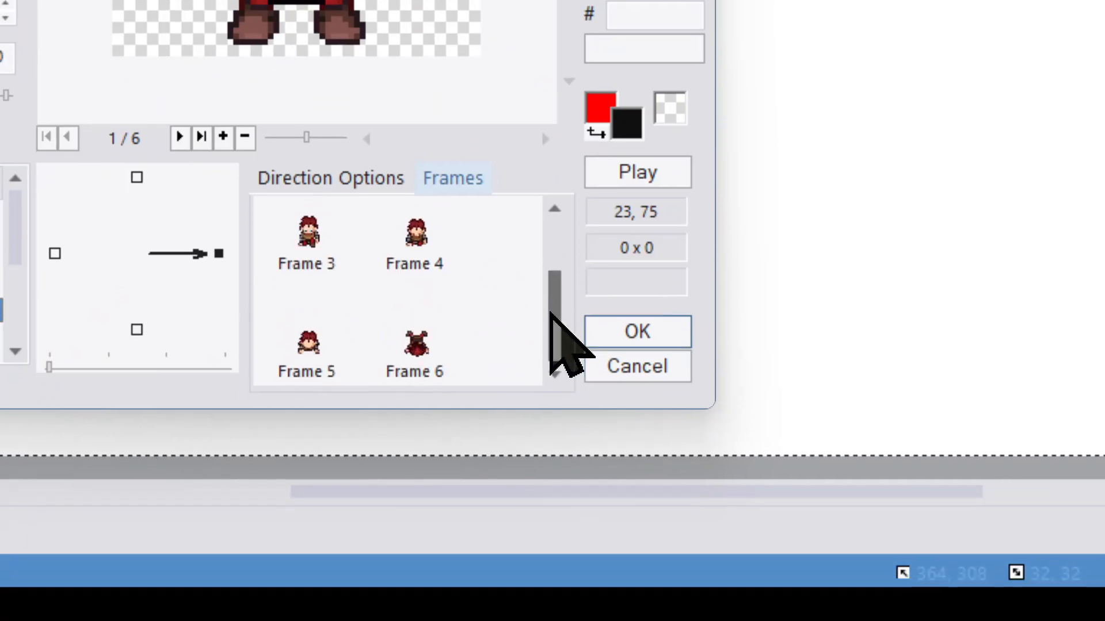
{"action": "left_click_drag", "start_coordinate": [551, 311], "coordinate": [554, 234]}
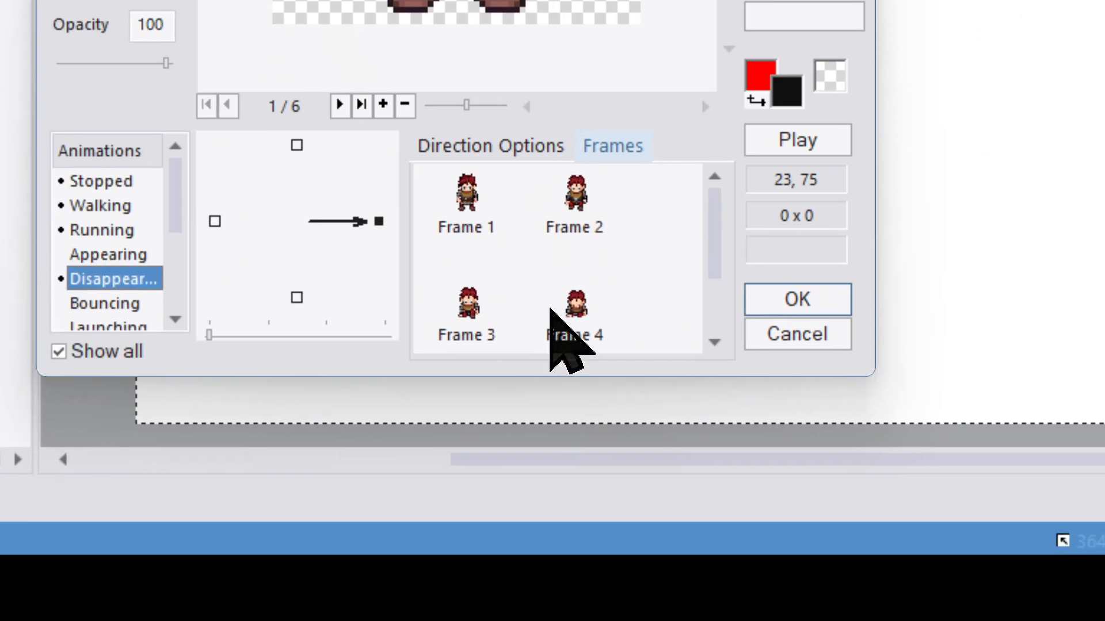
- Insert an extra frame after frame 4 of the Disappearing animation and delete it again
{"action": "left_click", "coordinate": [406, 313]}
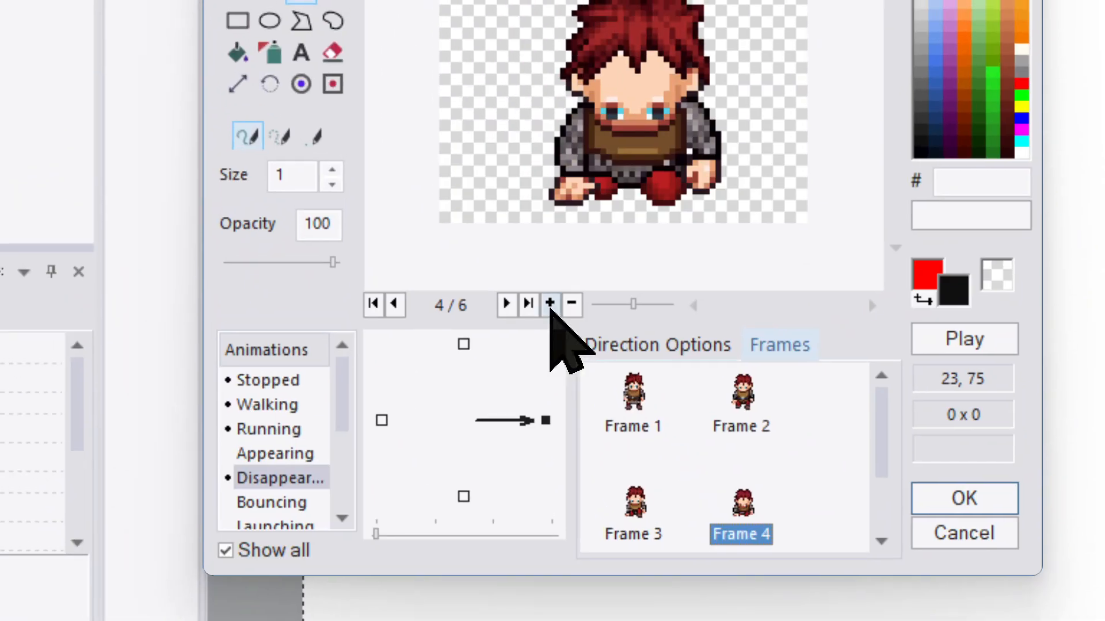
{"action": "left_click", "coordinate": [368, 103]}
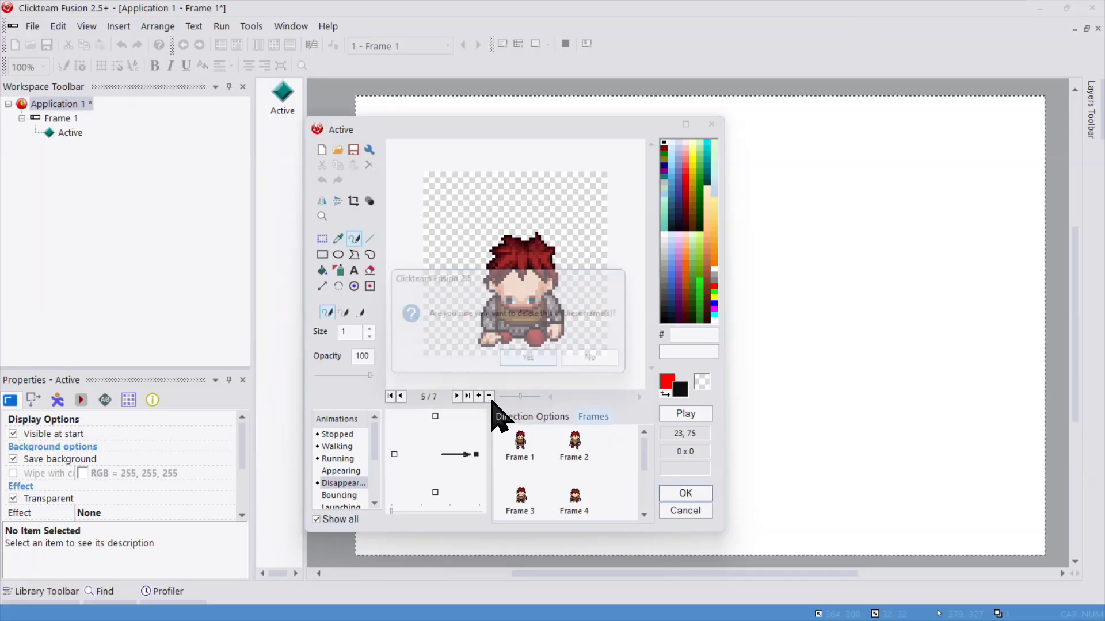
{"action": "left_click", "coordinate": [571, 303]}
{"action": "left_click", "coordinate": [525, 368]}
- Insert a frame after frame 4 of the Disappearing animation, compare it with its neighbour and clear its image
{"action": "scroll", "coordinate": [644, 478], "scroll_direction": "down", "scroll_amount": 1}
{"action": "scroll", "coordinate": [645, 483], "scroll_direction": "down", "scroll_amount": 1}
{"action": "left_click", "coordinate": [582, 460]}
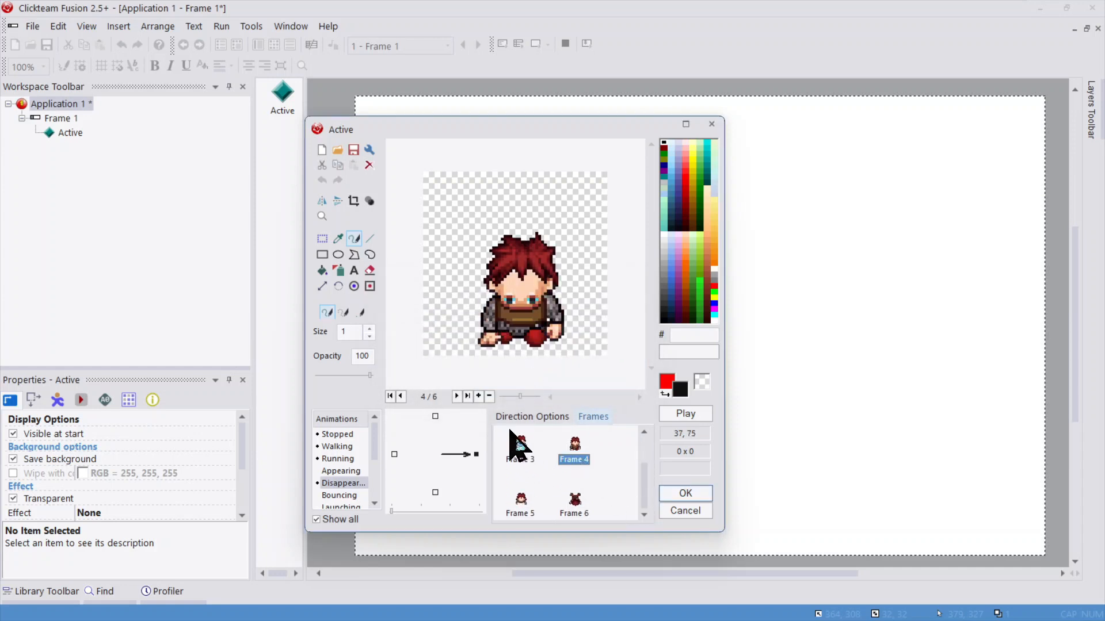
{"action": "left_click", "coordinate": [477, 396]}
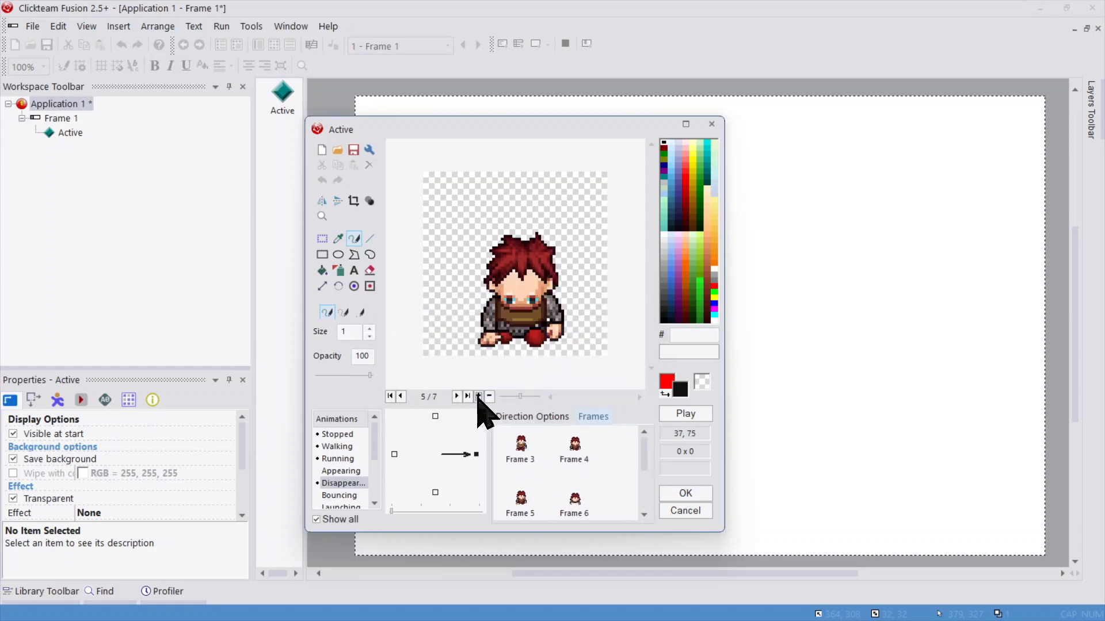
{"action": "left_click", "coordinate": [401, 396]}
{"action": "left_click", "coordinate": [457, 396]}
{"action": "left_click", "coordinate": [321, 150]}
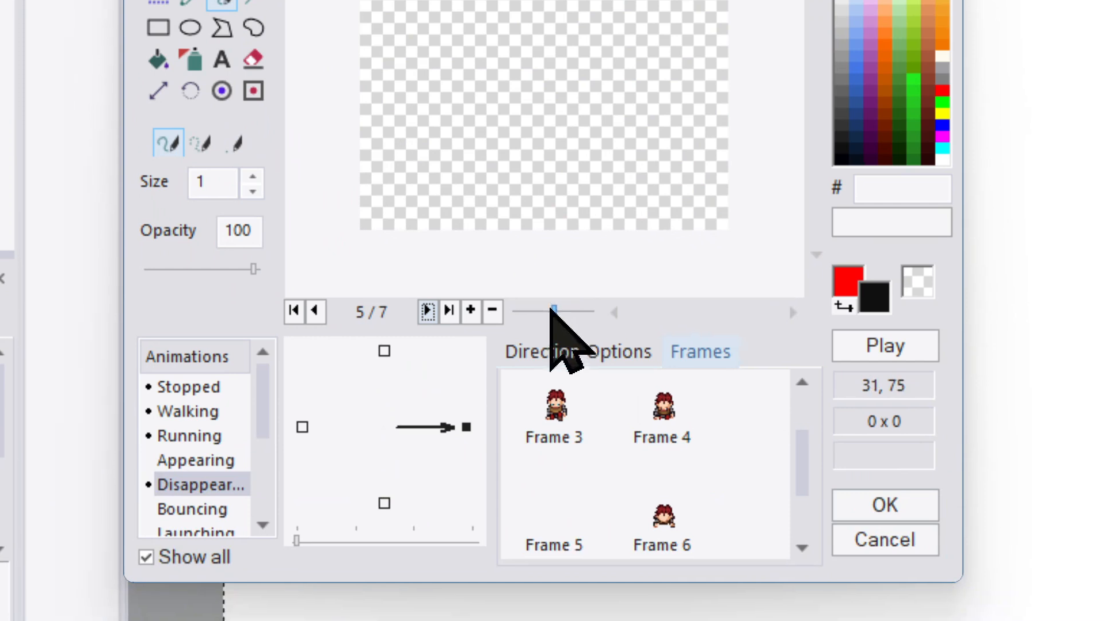
- Adjust the previous/next frame overlay on empty frame 5 to show the previous frame as a translucent guide
{"action": "left_click_drag", "start_coordinate": [519, 396], "coordinate": [512, 397]}
{"action": "mouse_move", "coordinate": [551, 309]}
{"action": "left_mouse_down"}
{"action": "mouse_move", "coordinate": [579, 309]}
{"action": "mouse_move", "coordinate": [537, 310]}
{"action": "left_mouse_up"}
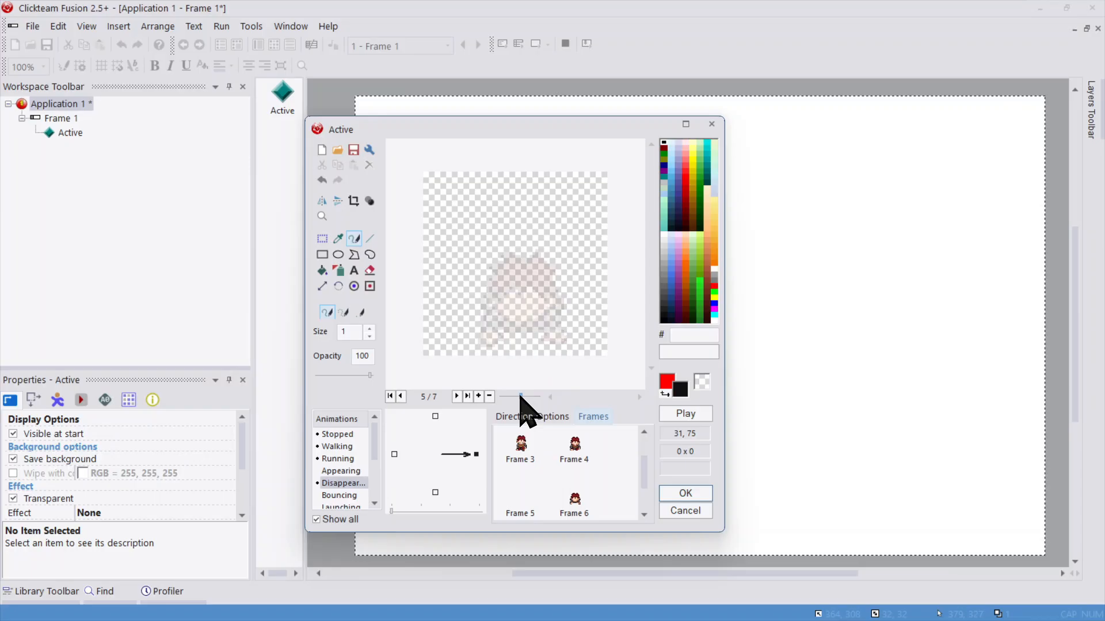
{"action": "left_click_drag", "start_coordinate": [521, 397], "coordinate": [509, 396]}
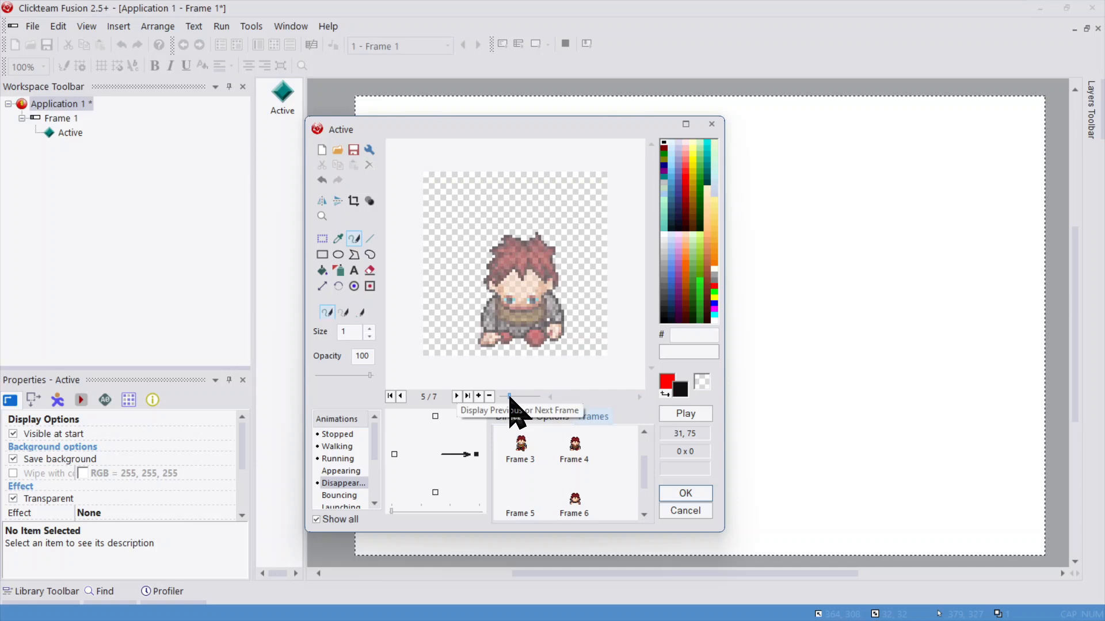
- Fade the previous-frame overlay slightly, delete empty frame 5 of the Disappearing animation and bring up the commands available for frame 4
{"action": "mouse_move", "coordinate": [510, 397]}
{"action": "left_mouse_down"}
{"action": "mouse_move", "coordinate": [533, 397]}
{"action": "mouse_move", "coordinate": [513, 397]}
{"action": "left_mouse_up"}
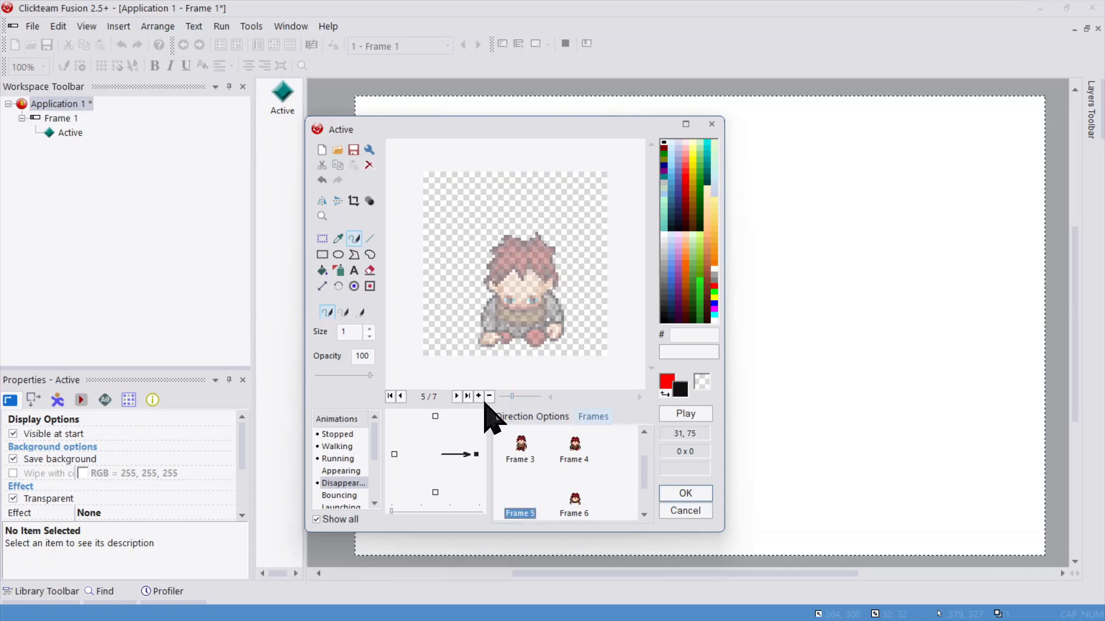
{"action": "left_click", "coordinate": [490, 396]}
{"action": "left_click", "coordinate": [520, 366]}
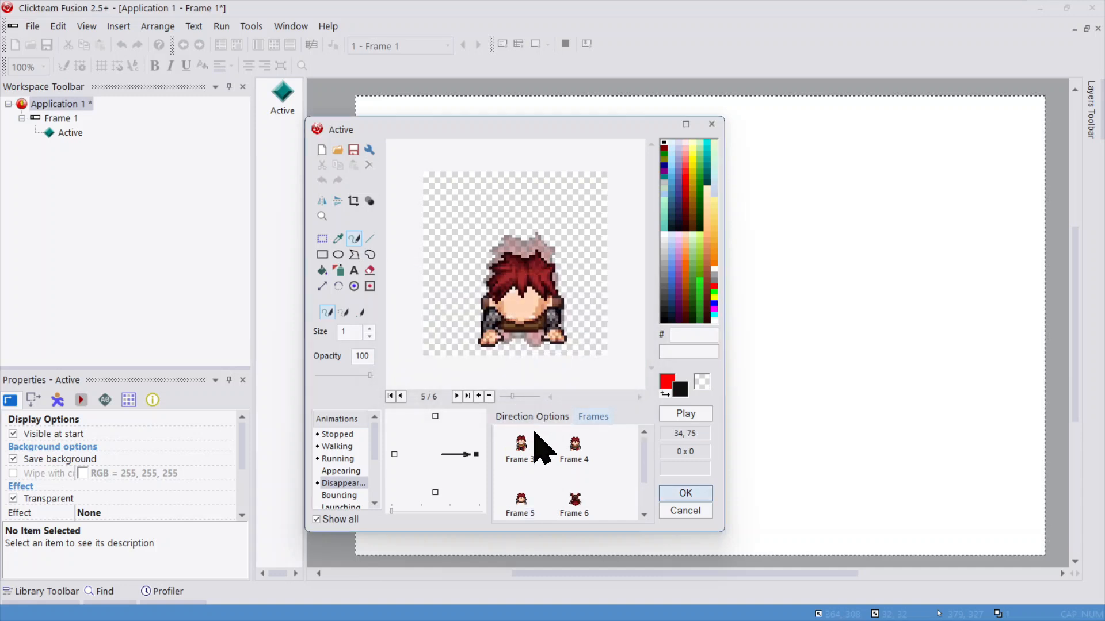
{"action": "right_click", "coordinate": [573, 455]}
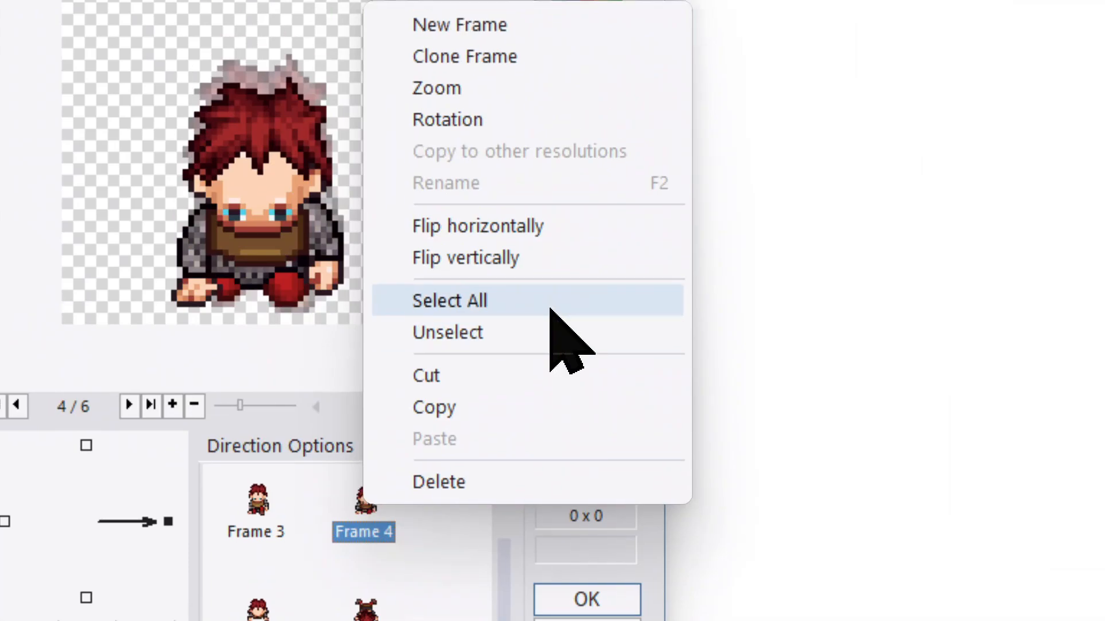
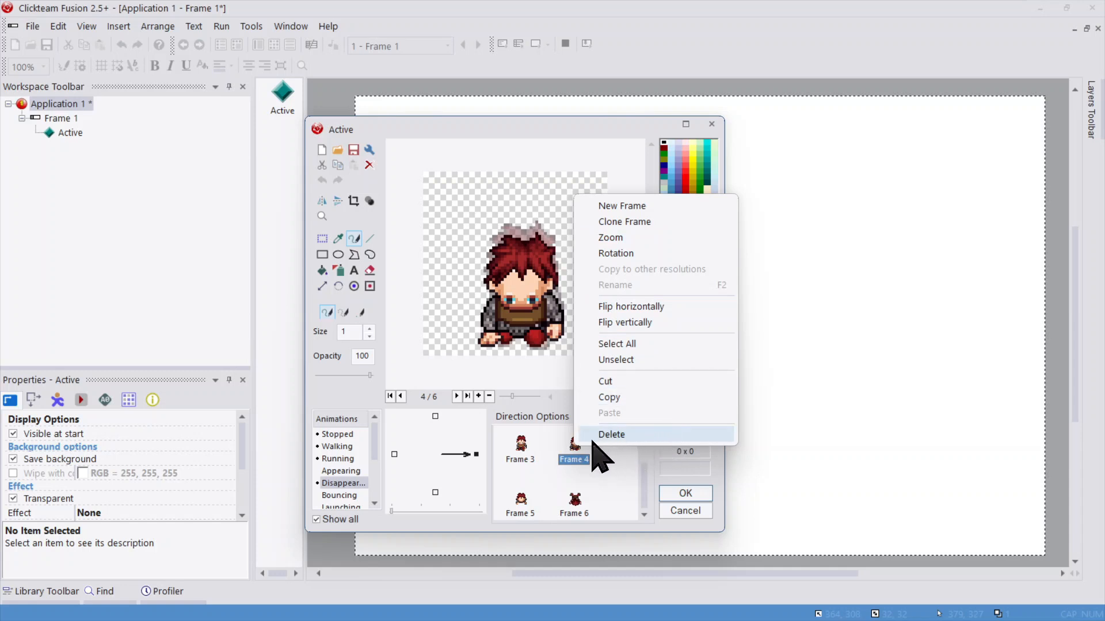
- Show the direction options and preview the playback of the Stopped and Walking animations
{"action": "left_click", "coordinate": [525, 423]}
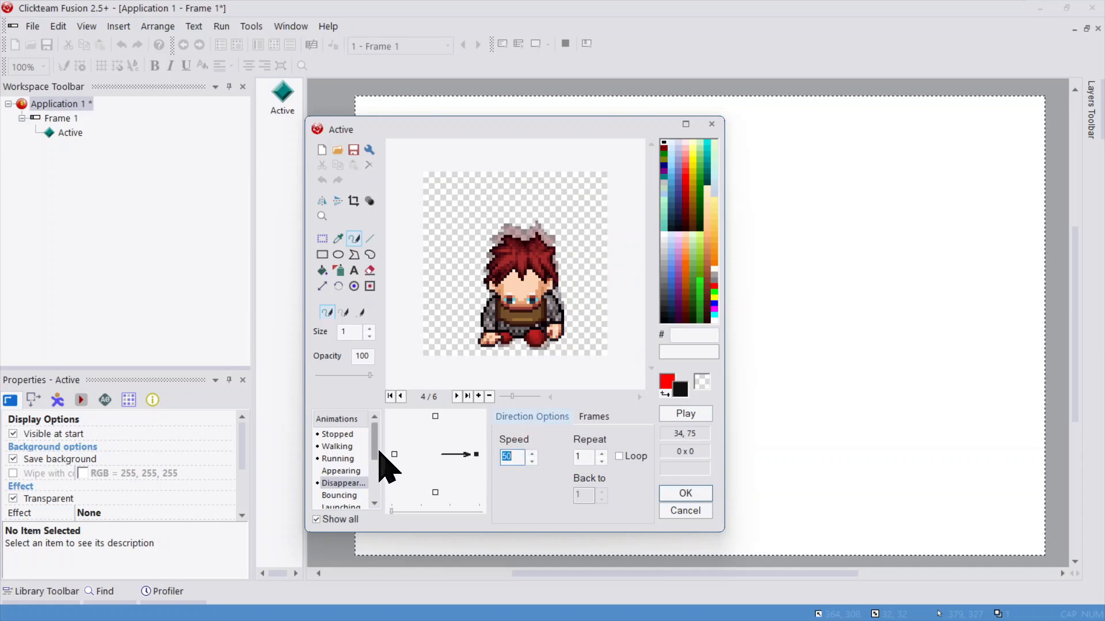
{"action": "left_click", "coordinate": [338, 435]}
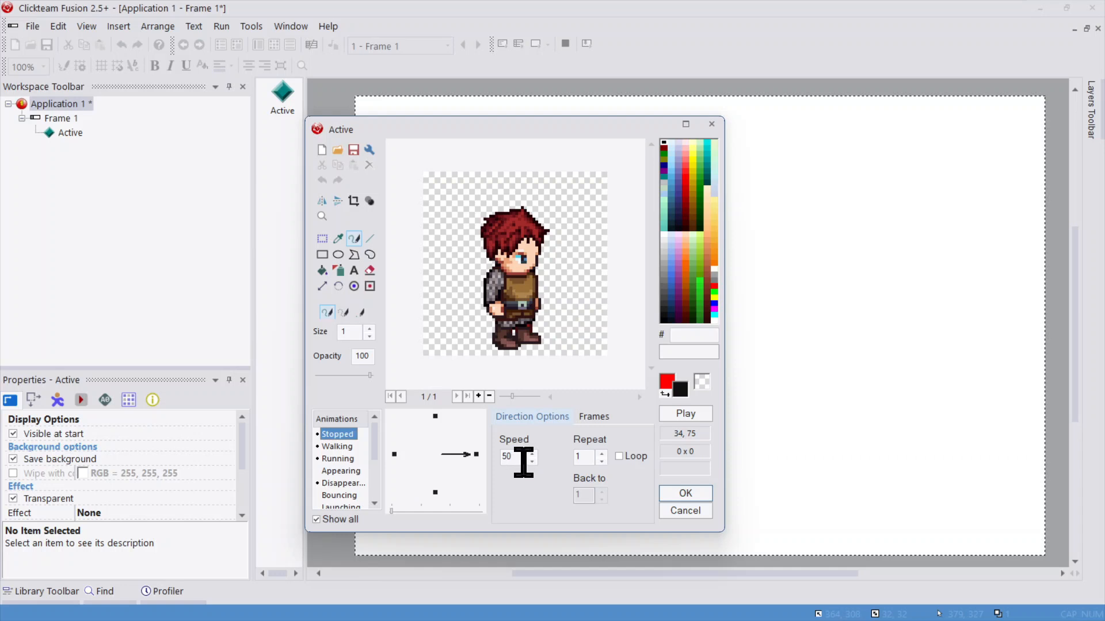
{"action": "left_click", "coordinate": [682, 414]}
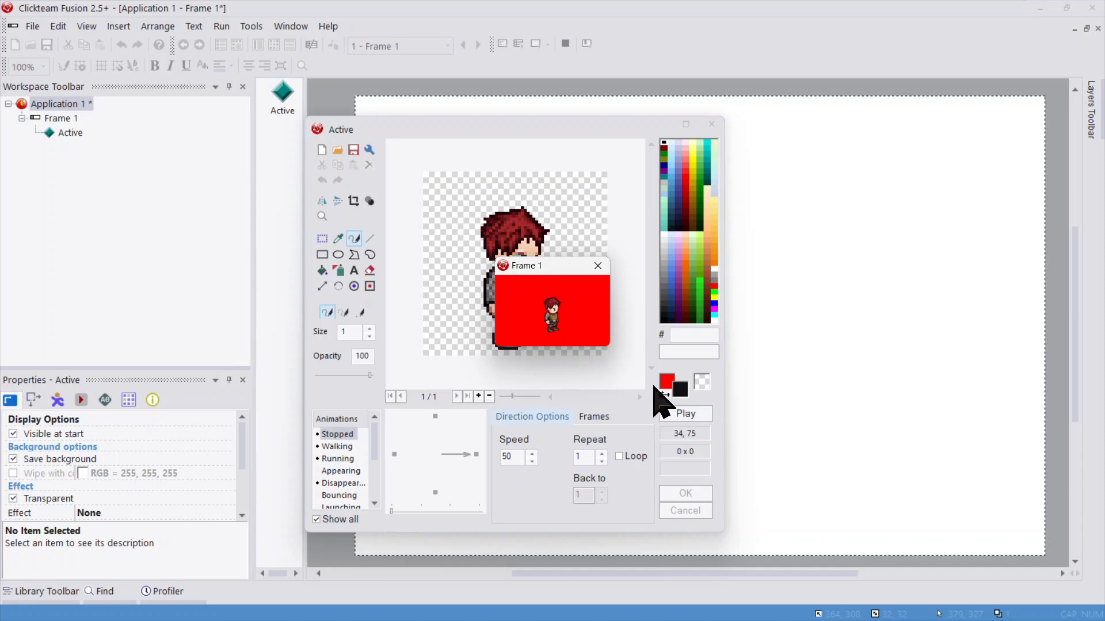
{"action": "left_click", "coordinate": [597, 265]}
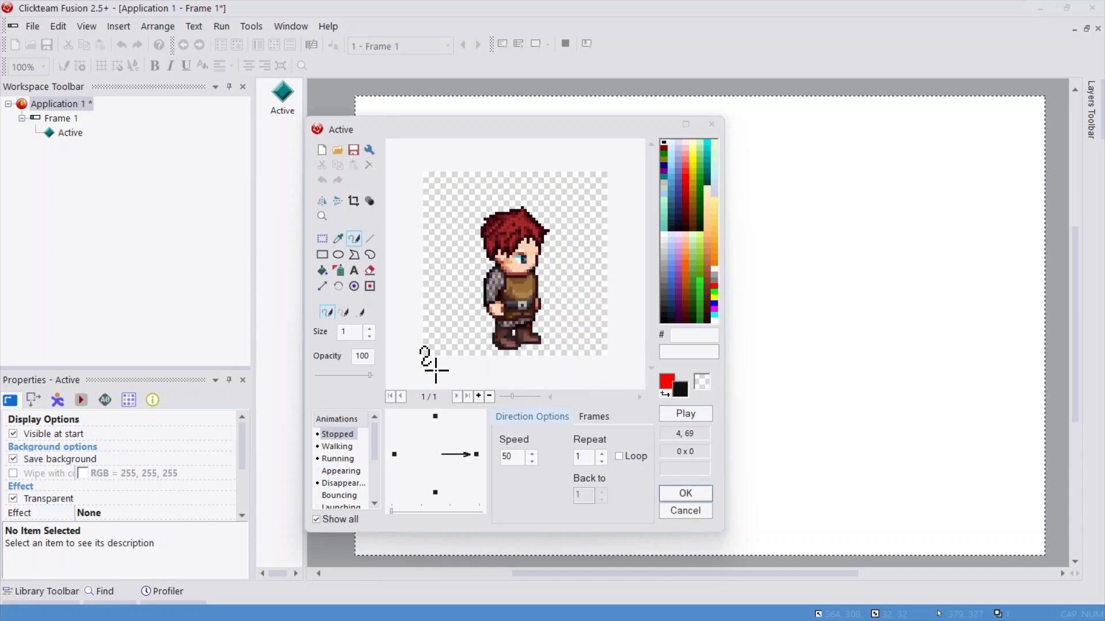
{"action": "left_click", "coordinate": [339, 447]}
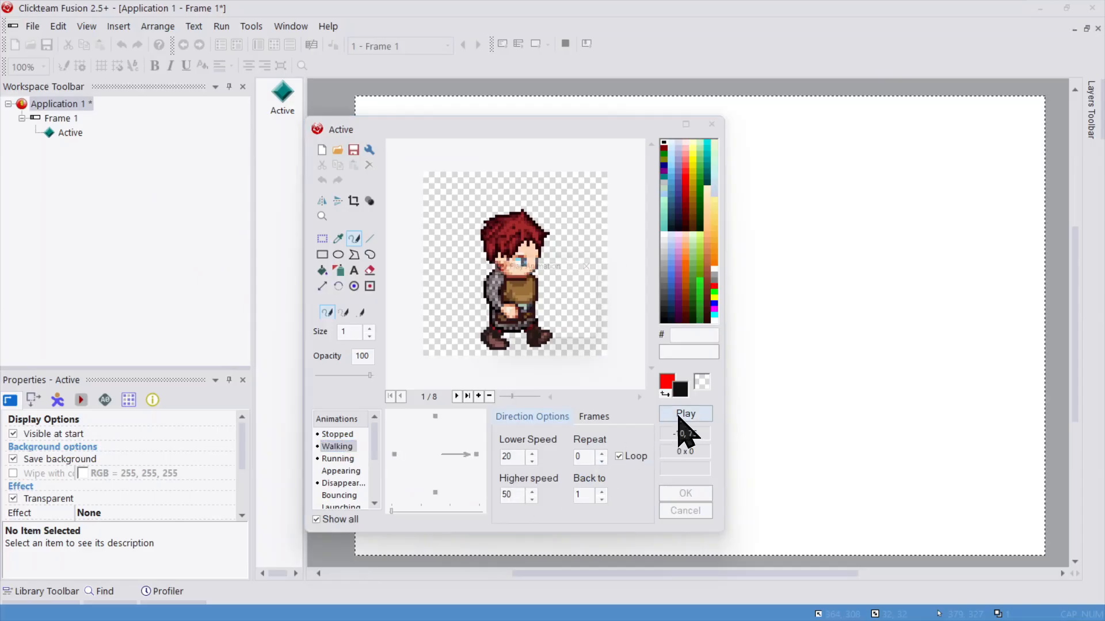
{"action": "left_click", "coordinate": [679, 419]}
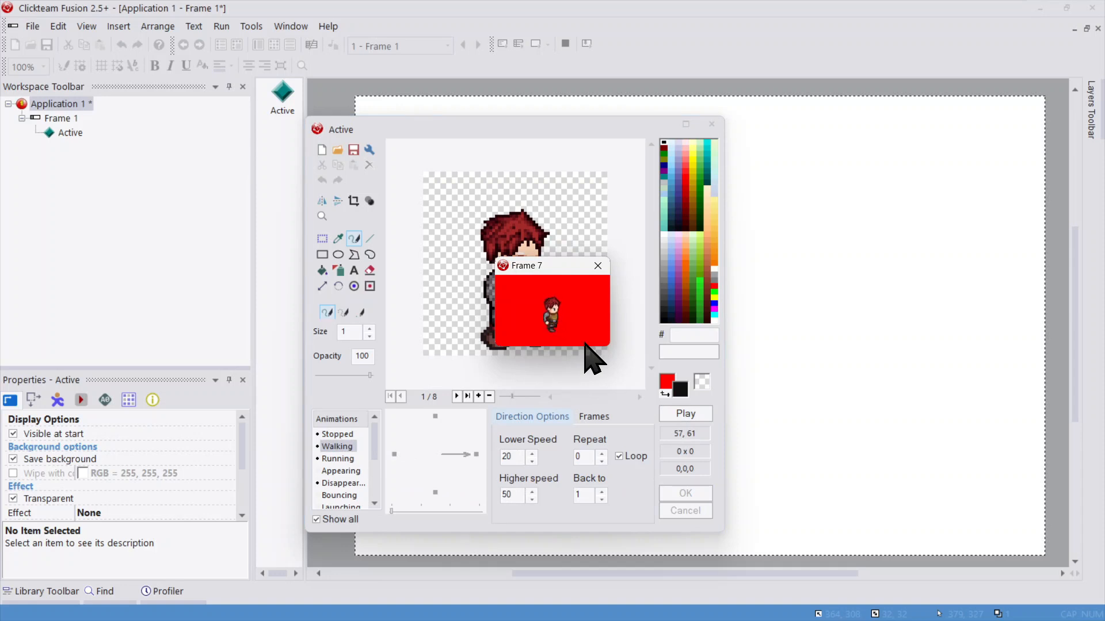
{"action": "left_click", "coordinate": [598, 265]}
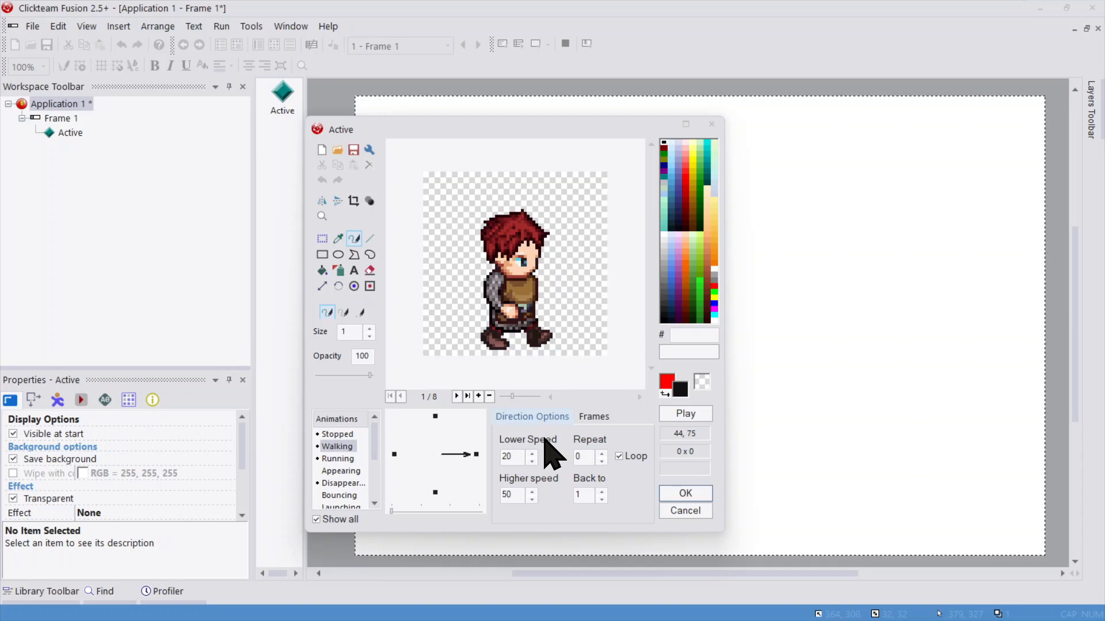
- Set the Walking animation to repeat 2 times and preview its playback
{"action": "left_click", "coordinate": [600, 454]}
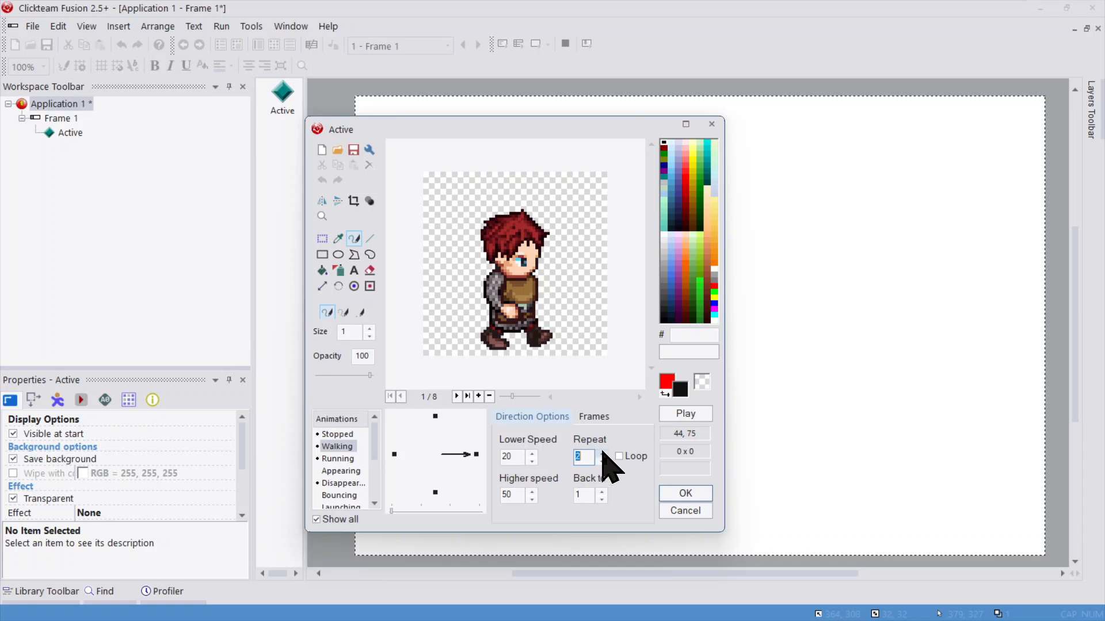
{"action": "left_click", "coordinate": [682, 415]}
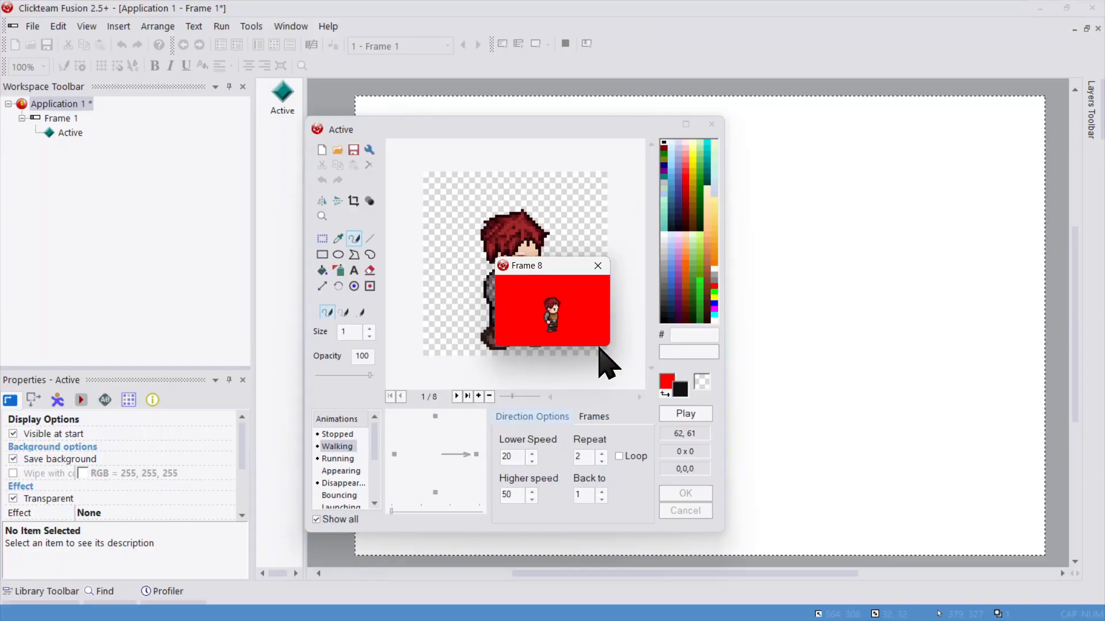
{"action": "left_click", "coordinate": [598, 266]}
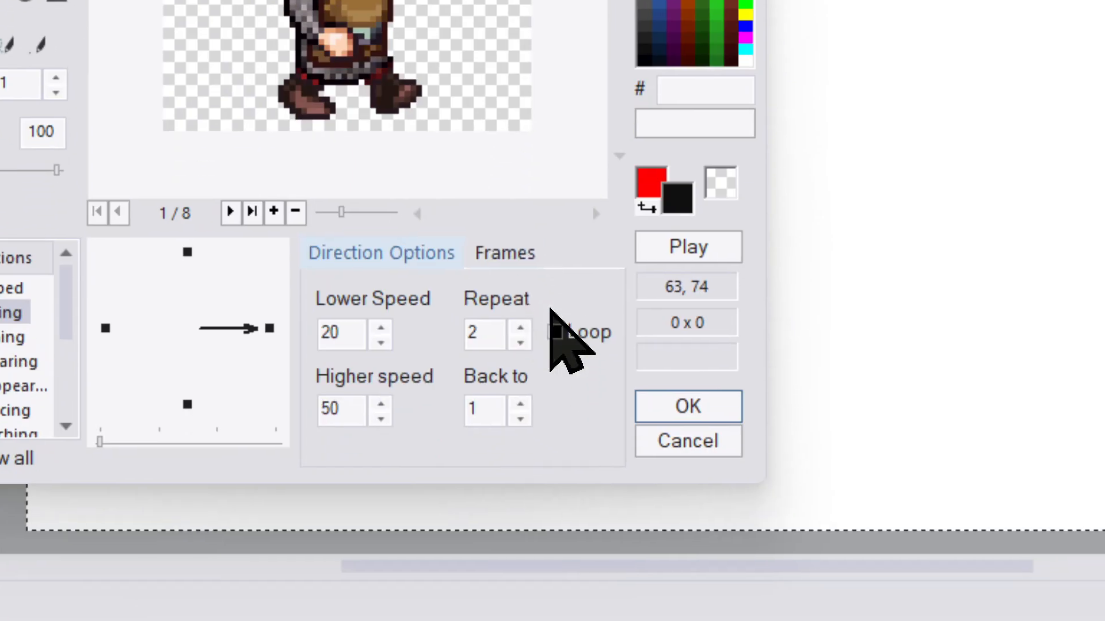
- Turn looping back on for the Walking animation and preview its playback again
{"action": "left_click", "coordinate": [578, 450]}
{"action": "left_click", "coordinate": [693, 366]}
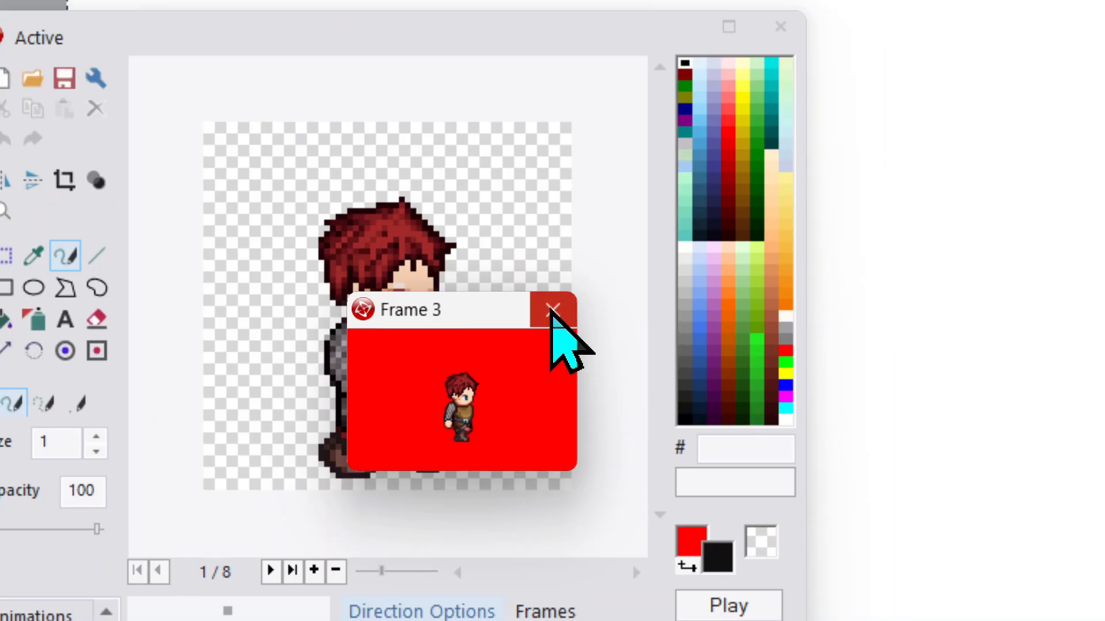
{"action": "left_click", "coordinate": [597, 266]}
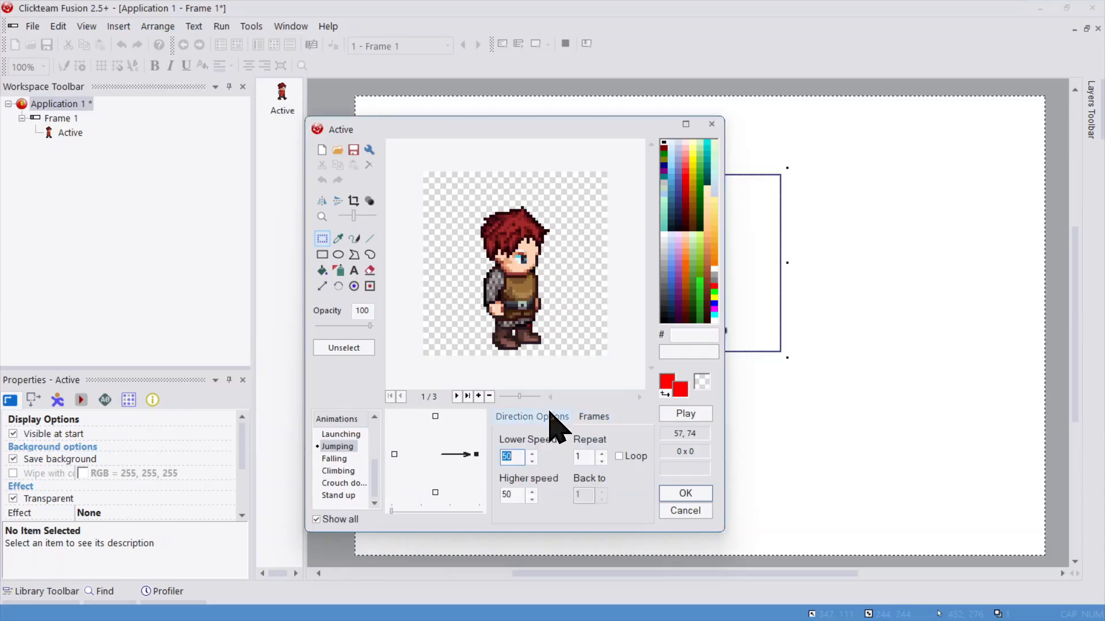
- Make the Jumping animation loop and preview it, and preview it again with the loop going back to frame 3
{"action": "left_click", "coordinate": [619, 456]}
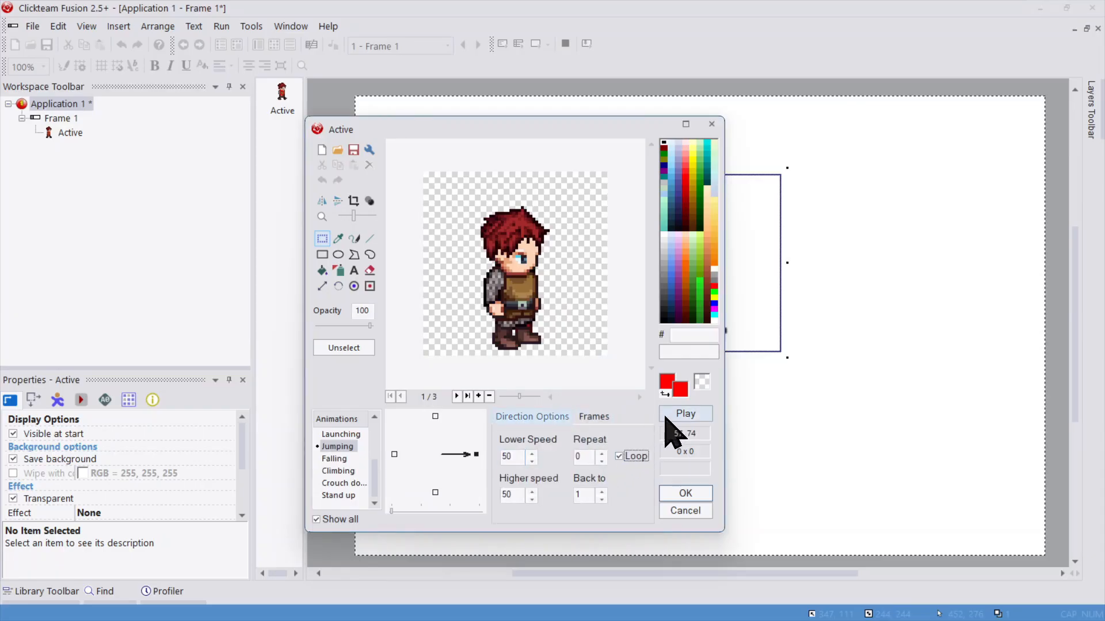
{"action": "left_click", "coordinate": [684, 414]}
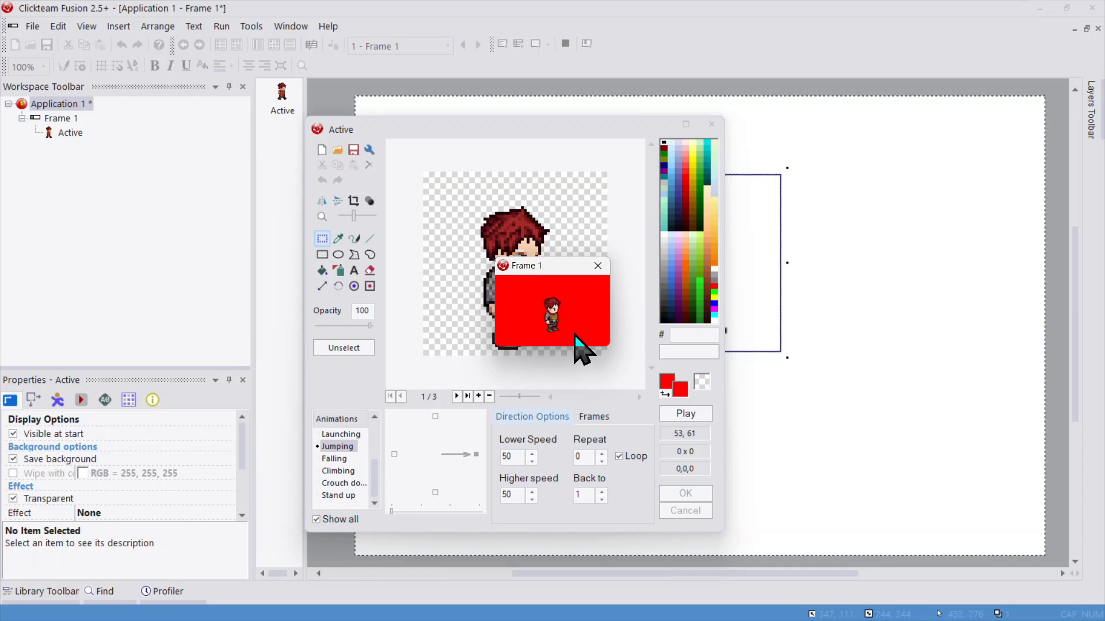
{"action": "left_click", "coordinate": [598, 266]}
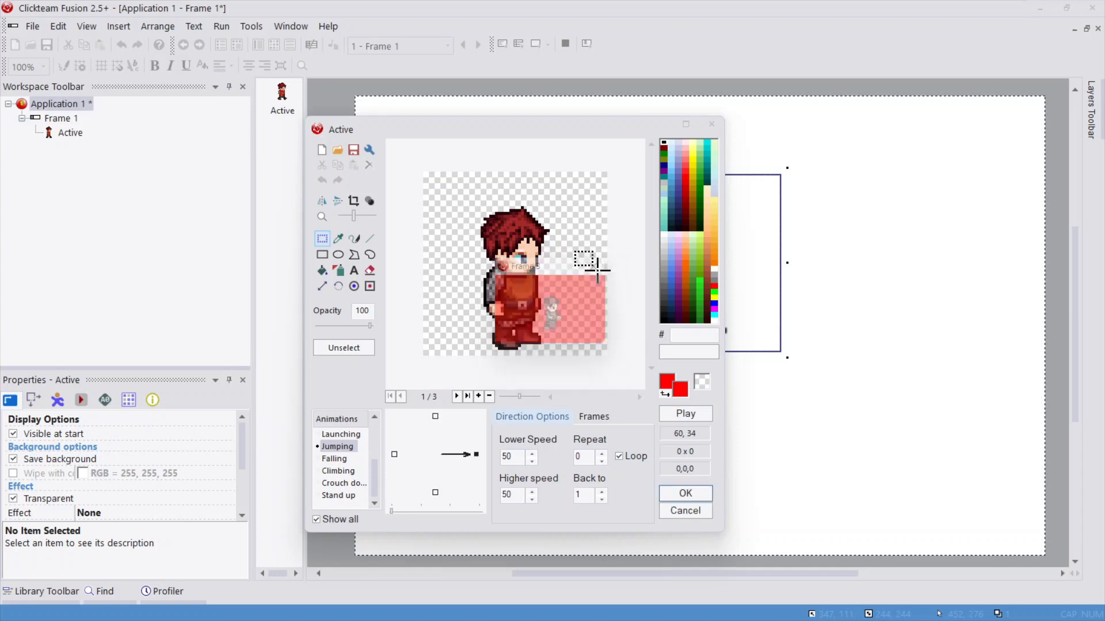
{"action": "left_click", "coordinate": [601, 491]}
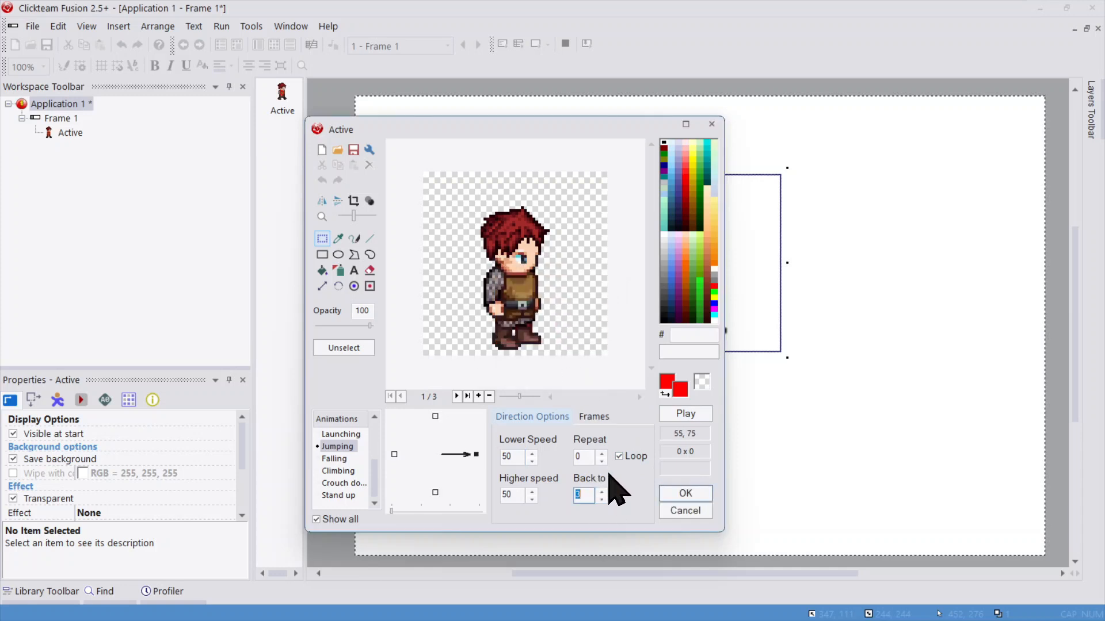
{"action": "left_click", "coordinate": [673, 413]}
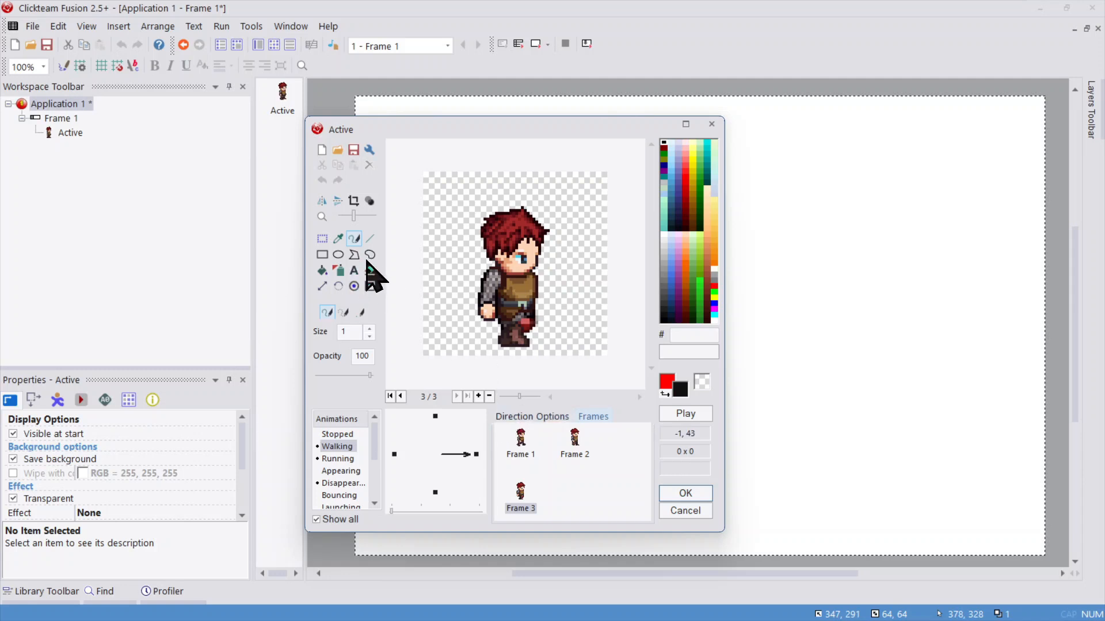
- Number the three Walking frames 0 to 2 in red (FF0000) with a size 2 freehand brush, check them and apply the changes
{"action": "left_click", "coordinate": [520, 440]}
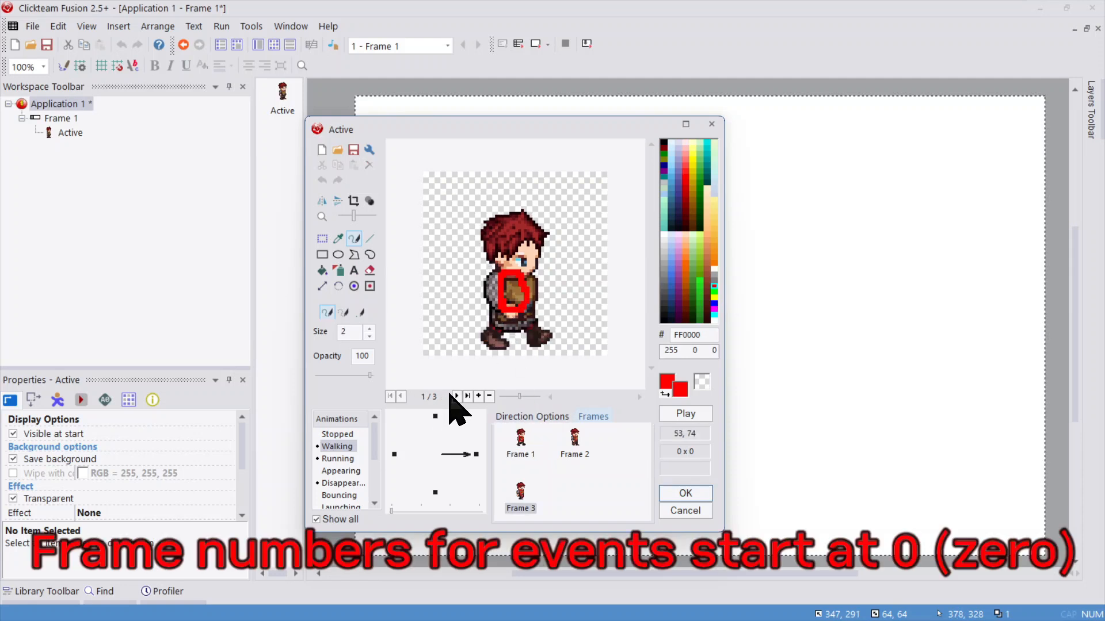
{"action": "left_click", "coordinate": [457, 397]}
{"action": "left_click", "coordinate": [456, 397]}
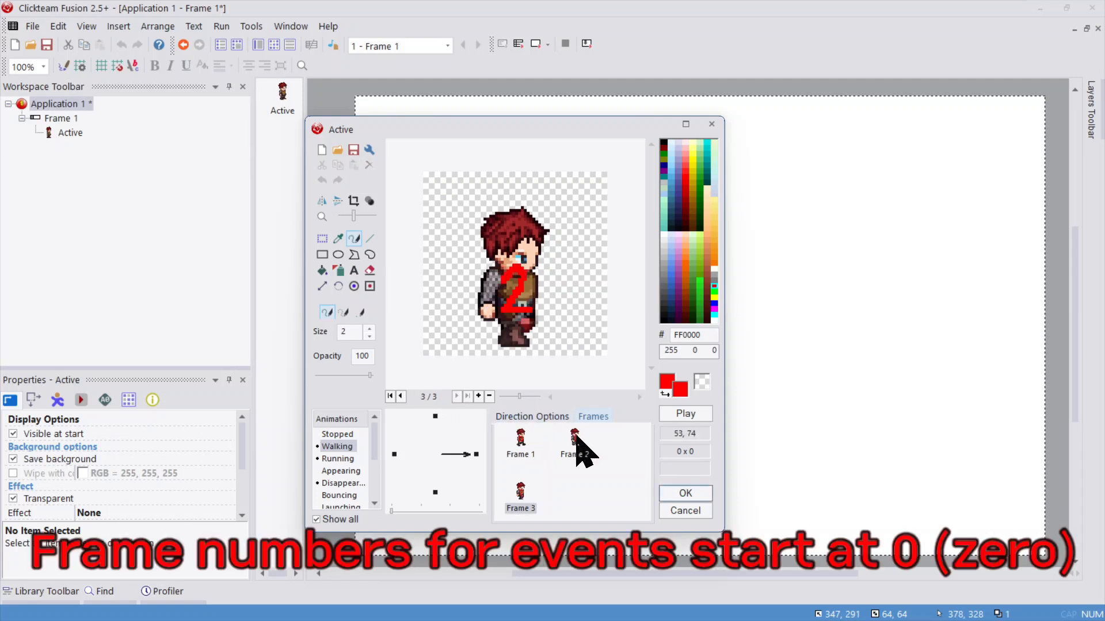
{"action": "left_click", "coordinate": [674, 493]}
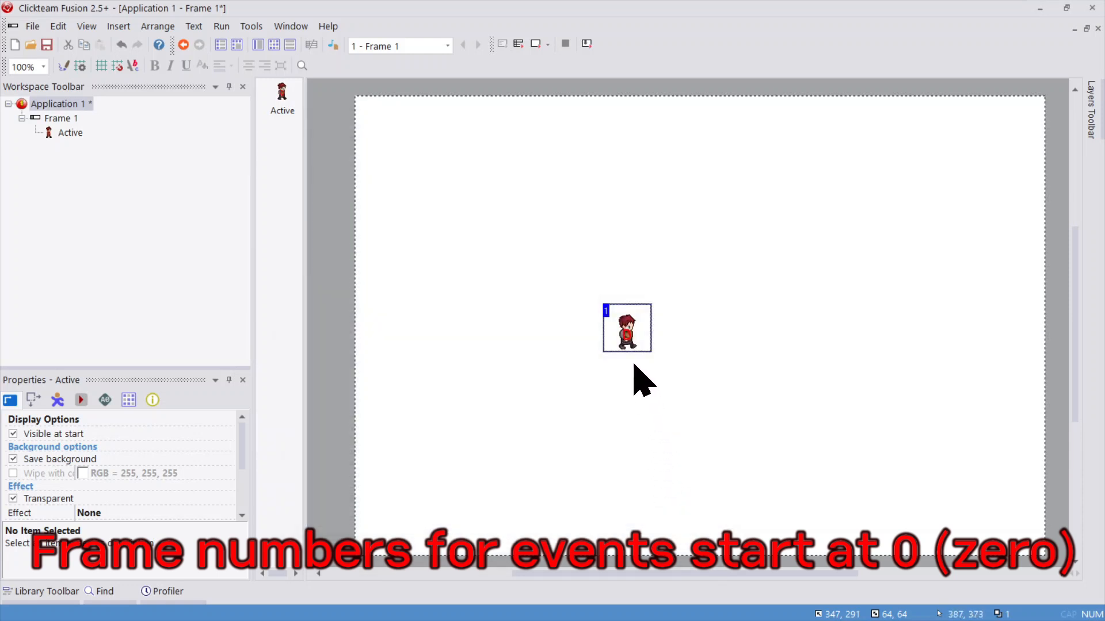
- Enlarge the Active object on the frame to 244 by 244 and deselect it
{"action": "left_click", "coordinate": [621, 339]}
{"action": "left_click_drag", "start_coordinate": [657, 298], "coordinate": [786, 170]}
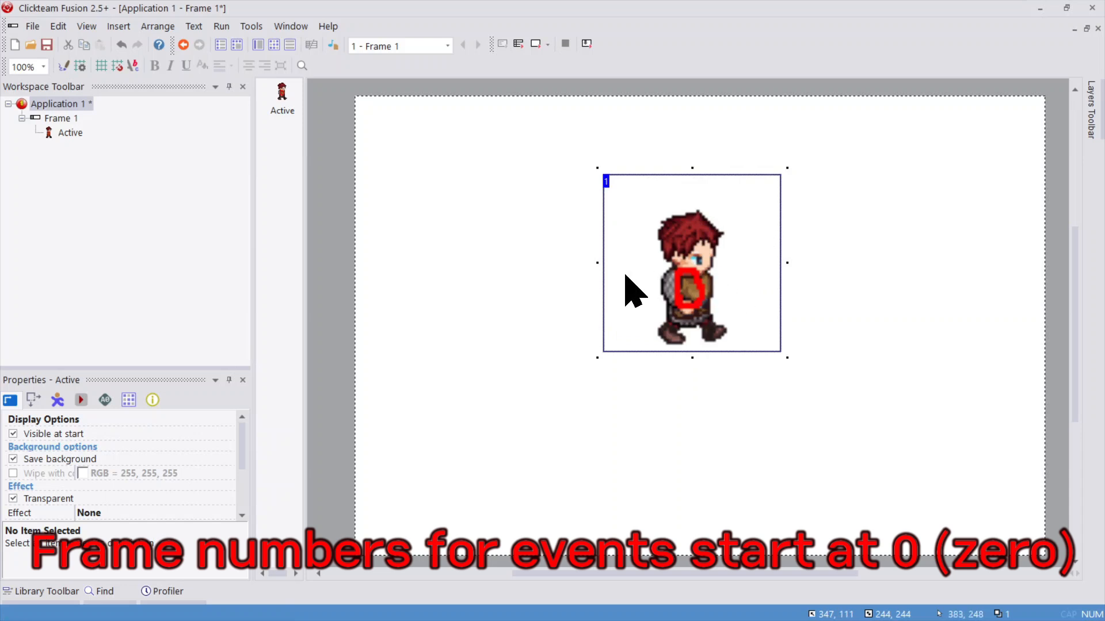
{"action": "left_click", "coordinate": [519, 283]}
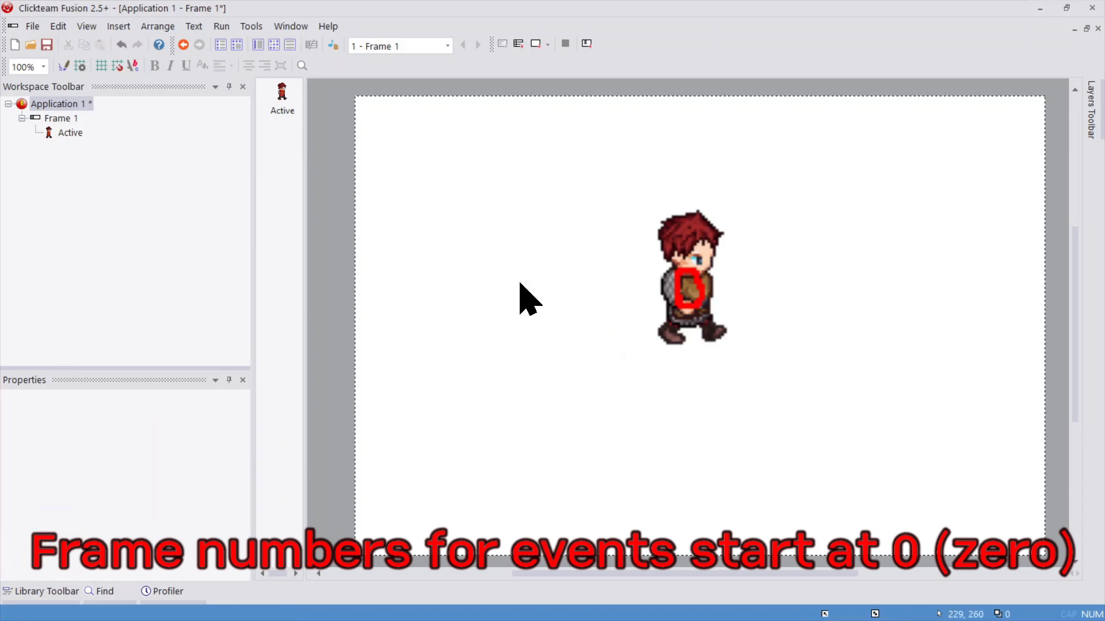
- Add an action to the Pressed fire 1 event that changes the Active object's animation frame, and test it in a run
{"action": "left_click", "coordinate": [274, 45]}
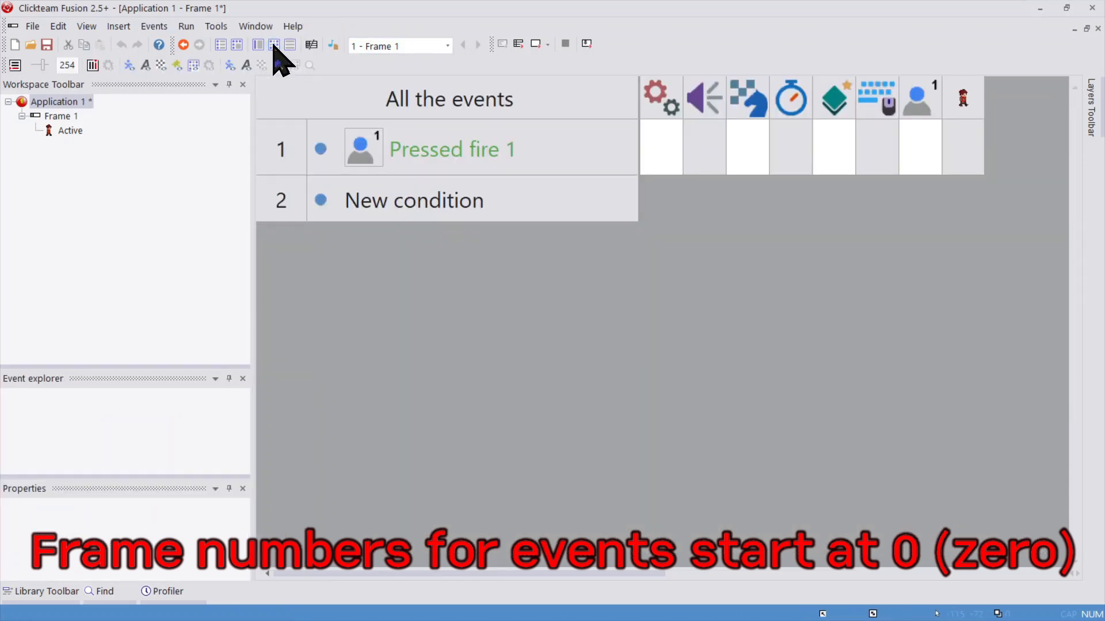
{"action": "right_click", "coordinate": [954, 158]}
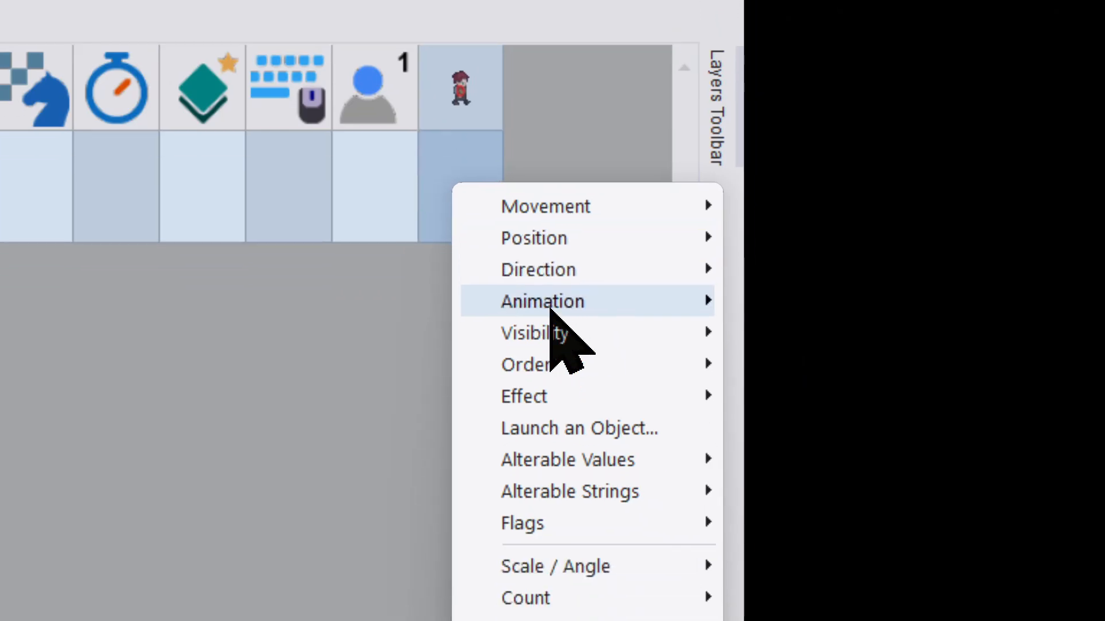
{"action": "mouse_move", "coordinate": [550, 311]}
{"action": "mouse_move", "coordinate": [346, 371]}
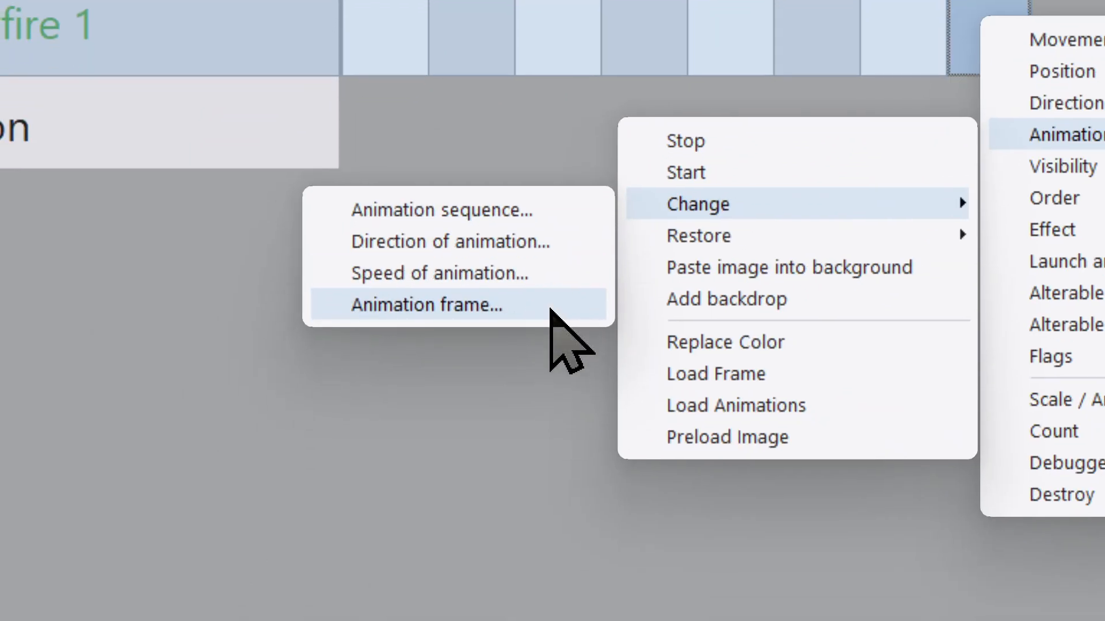
{"action": "left_click", "coordinate": [225, 413]}
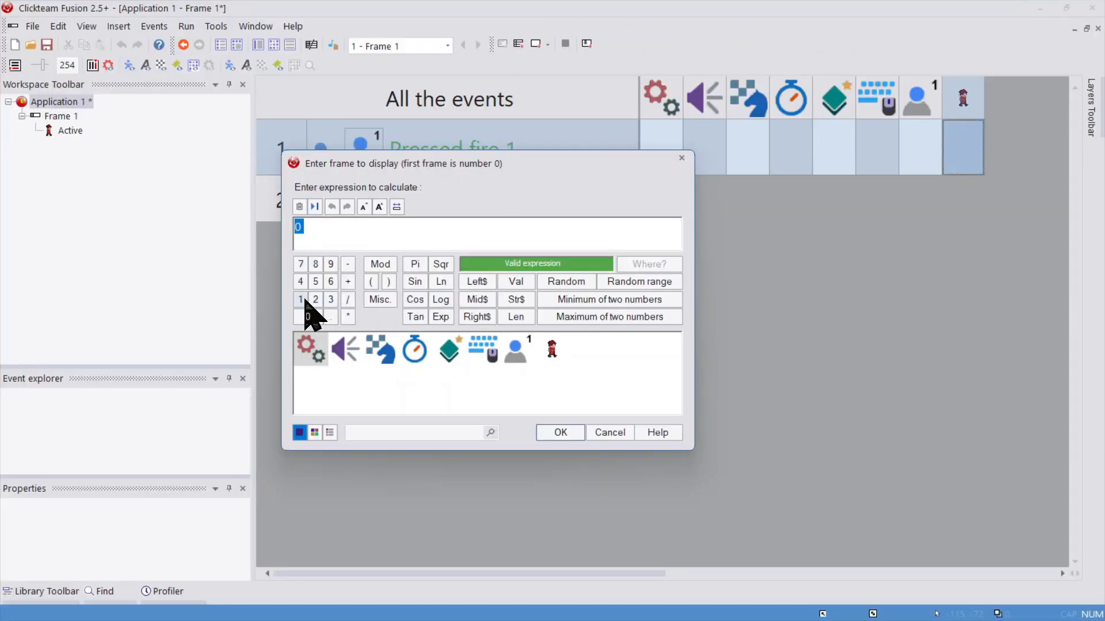
{"action": "key", "text": "Return"}
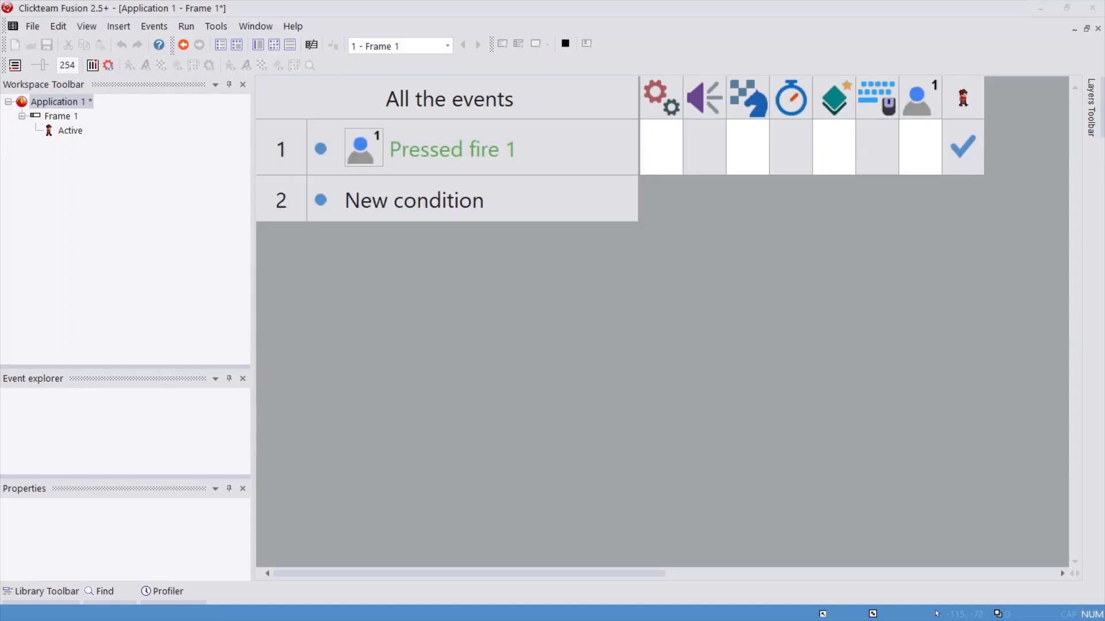
{"action": "left_click_drag", "start_coordinate": [1087, 0], "coordinate": [690, 61]}
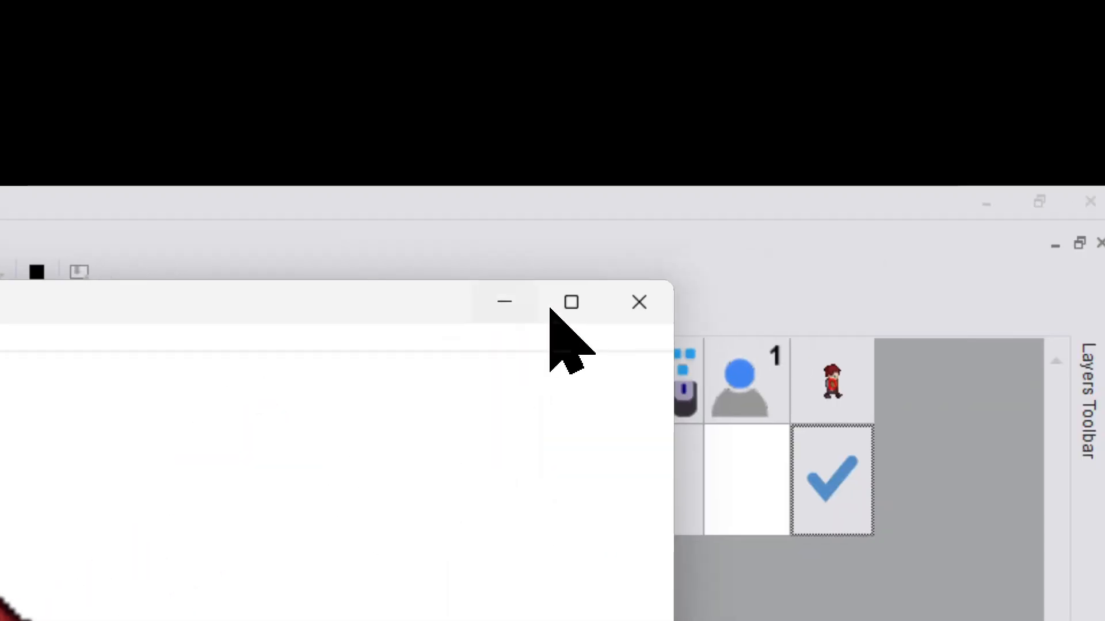
{"action": "left_click", "coordinate": [870, 61]}
- Change the frame displayed by the Active object's action in the Pressed fire 1 event to 10 and test it in a run
{"action": "right_click", "coordinate": [967, 163]}
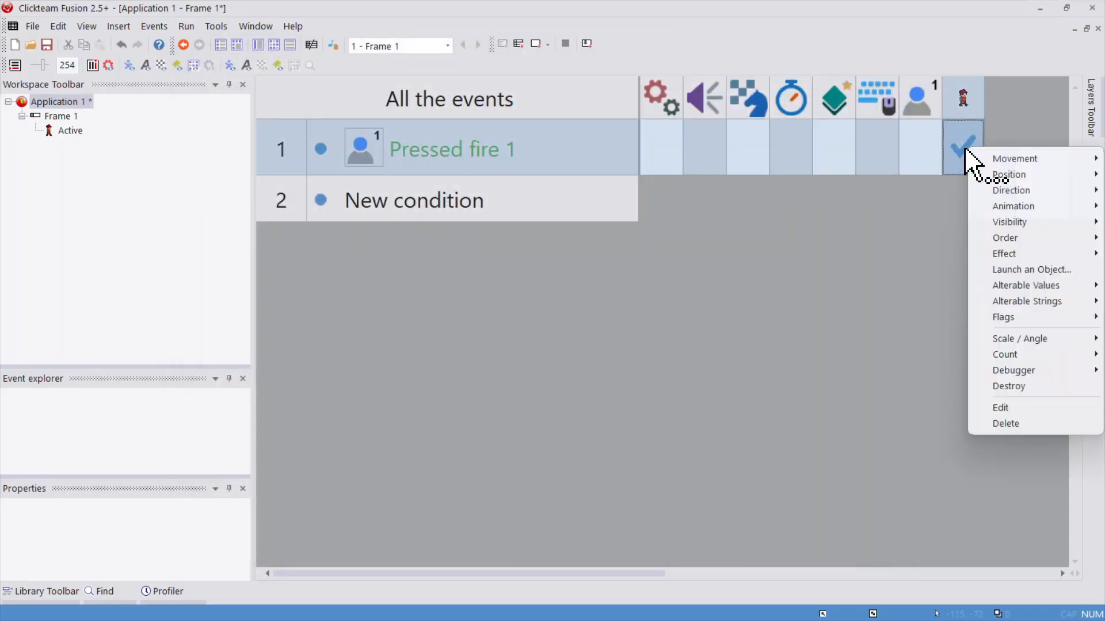
{"action": "left_click", "coordinate": [1017, 406]}
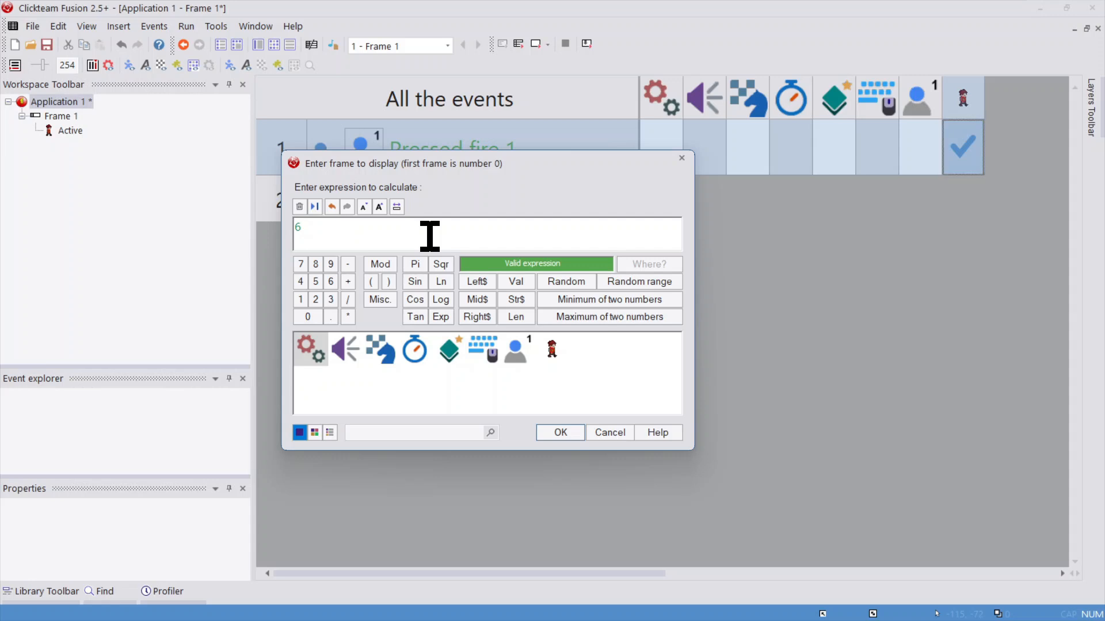
{"action": "type", "text": "10"}
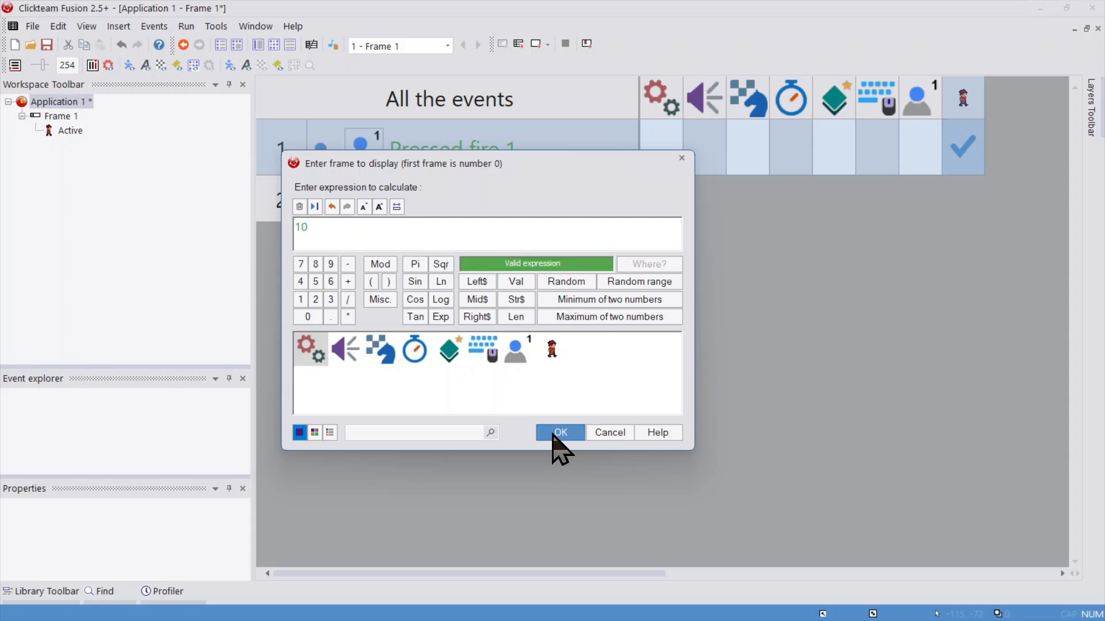
{"action": "left_click", "coordinate": [554, 434]}
{"action": "left_click", "coordinate": [186, 26]}
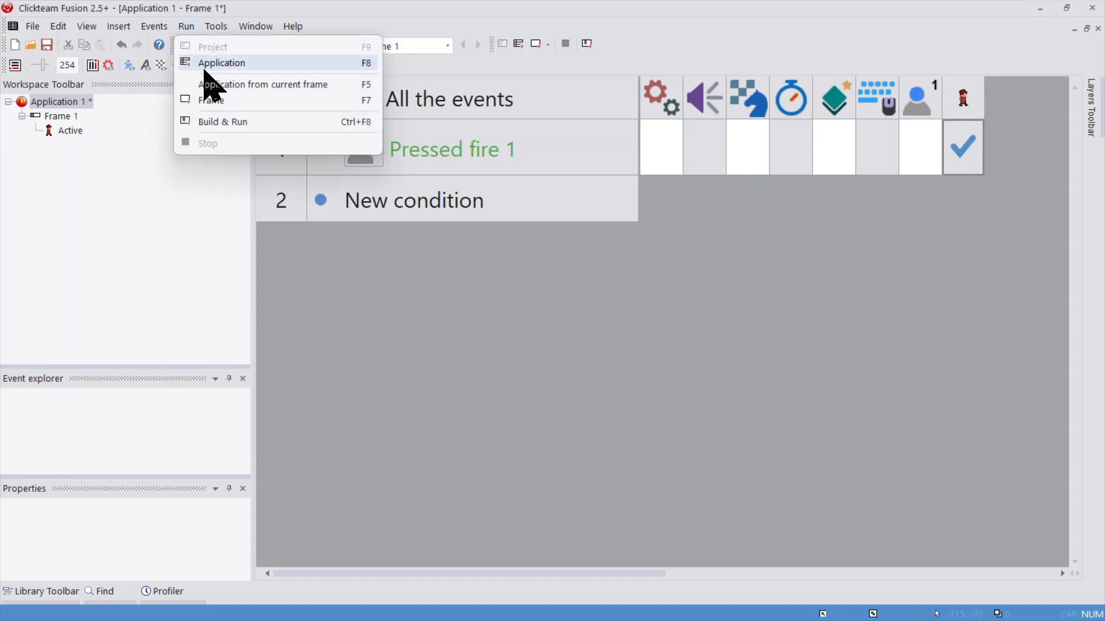
{"action": "left_click", "coordinate": [210, 80]}
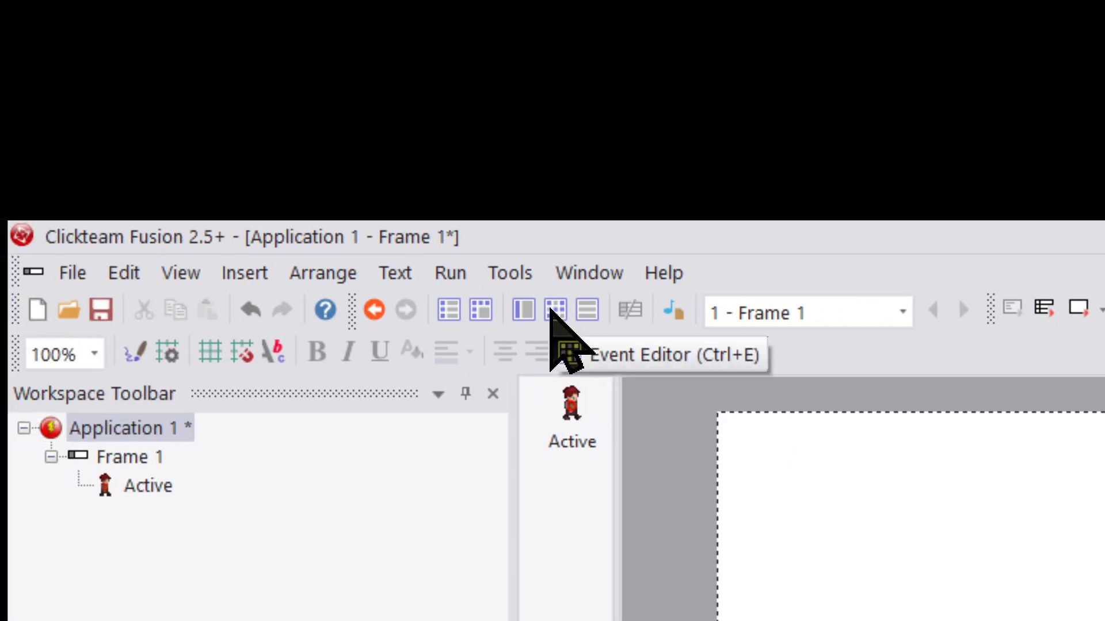
- Add an event condition in the Event Editor that compares the Active object's current animation frame to 0
{"action": "left_click", "coordinate": [556, 309]}
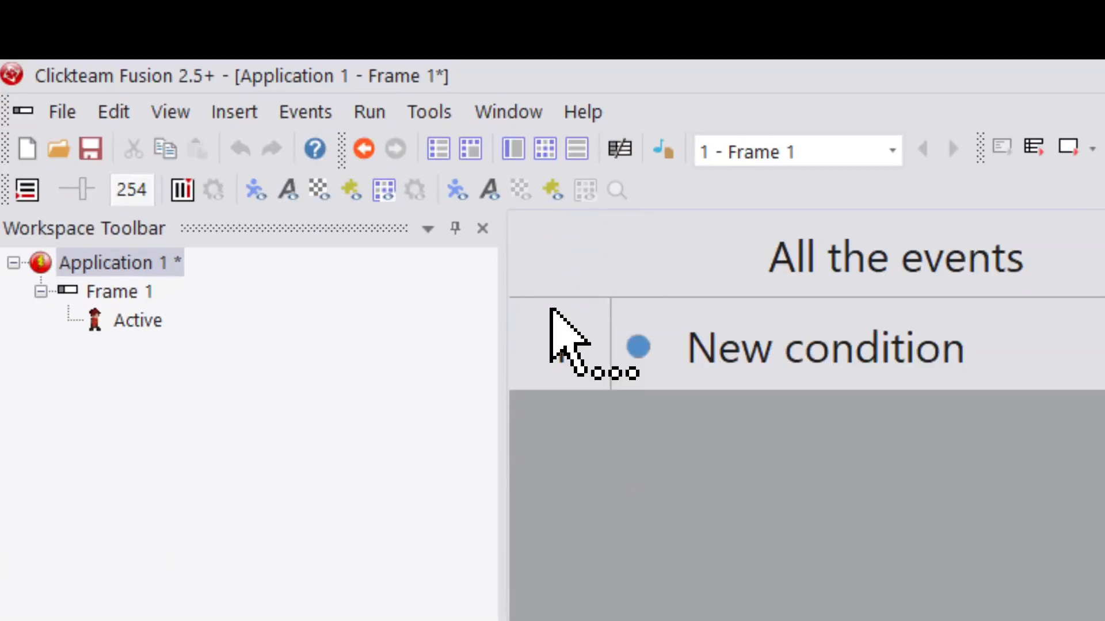
{"action": "left_click", "coordinate": [775, 513]}
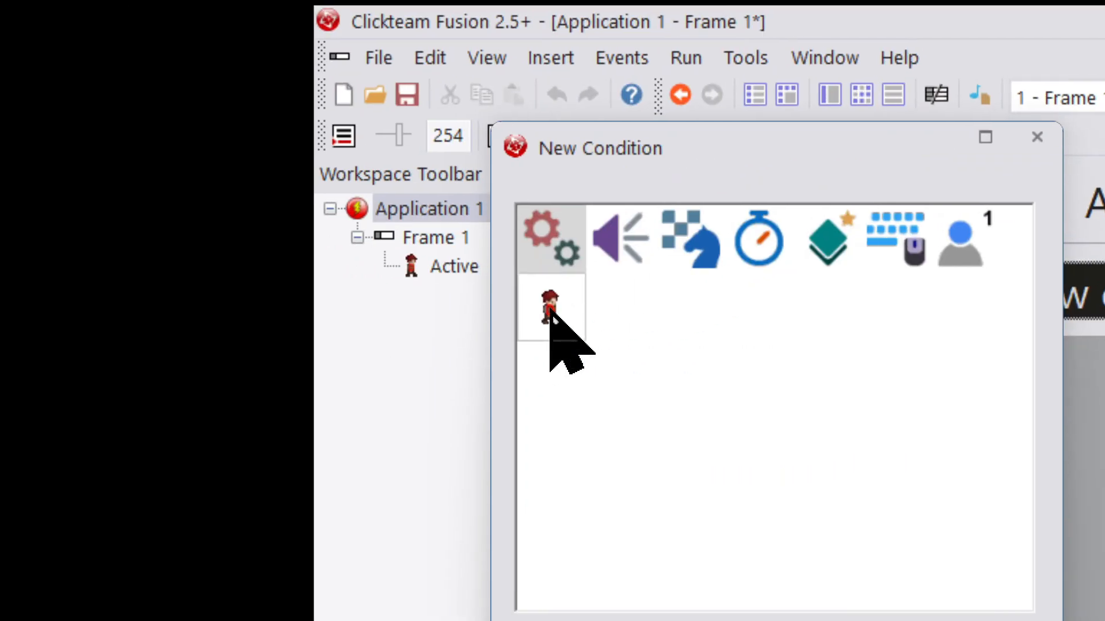
{"action": "right_click", "coordinate": [367, 309]}
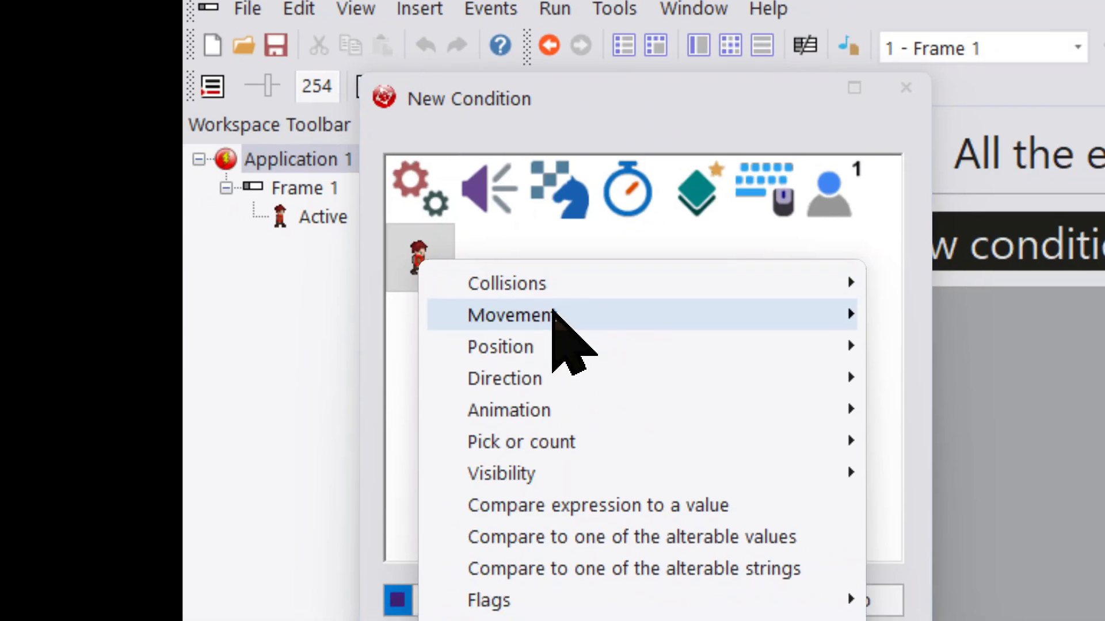
{"action": "mouse_move", "coordinate": [818, 463]}
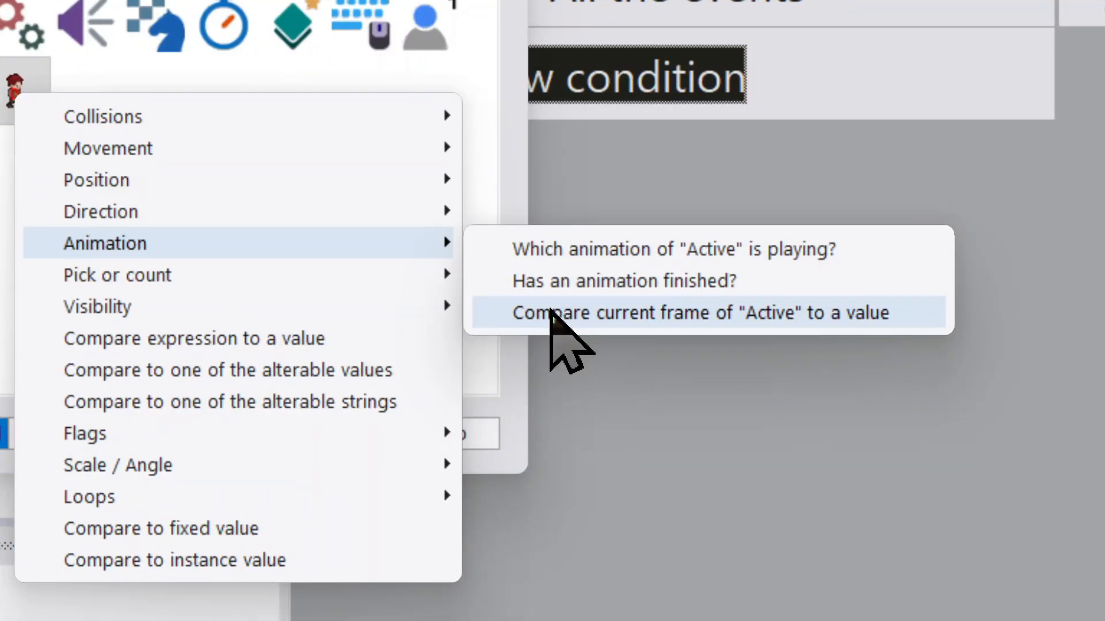
{"action": "left_click", "coordinate": [553, 315]}
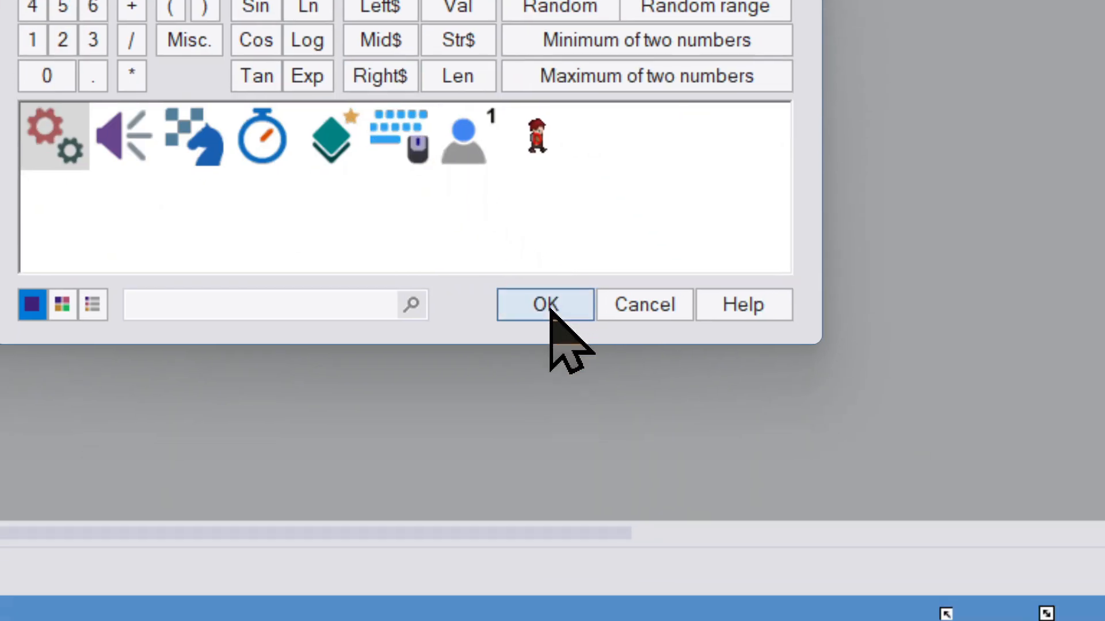
{"action": "left_click", "coordinate": [547, 307]}
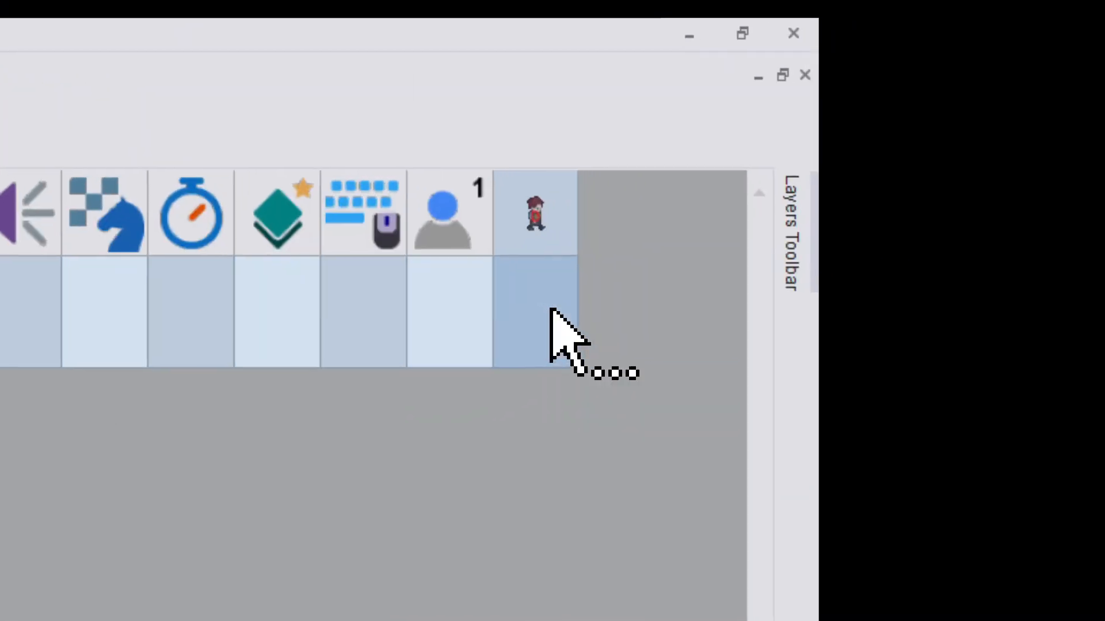
{"action": "left_click", "coordinate": [550, 311]}
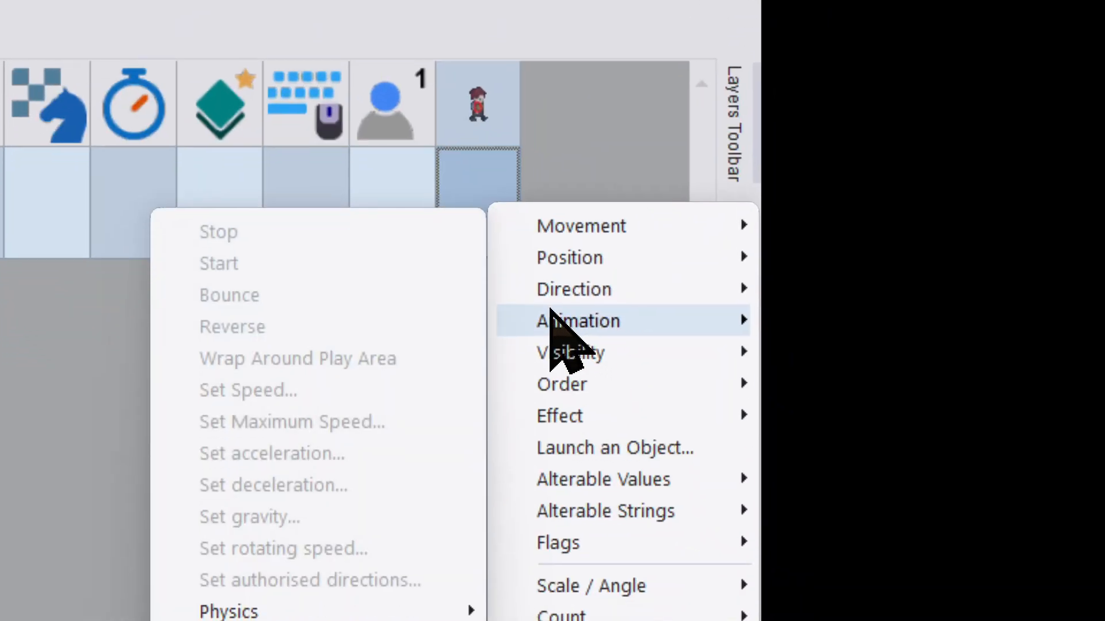
{"action": "mouse_move", "coordinate": [619, 429]}
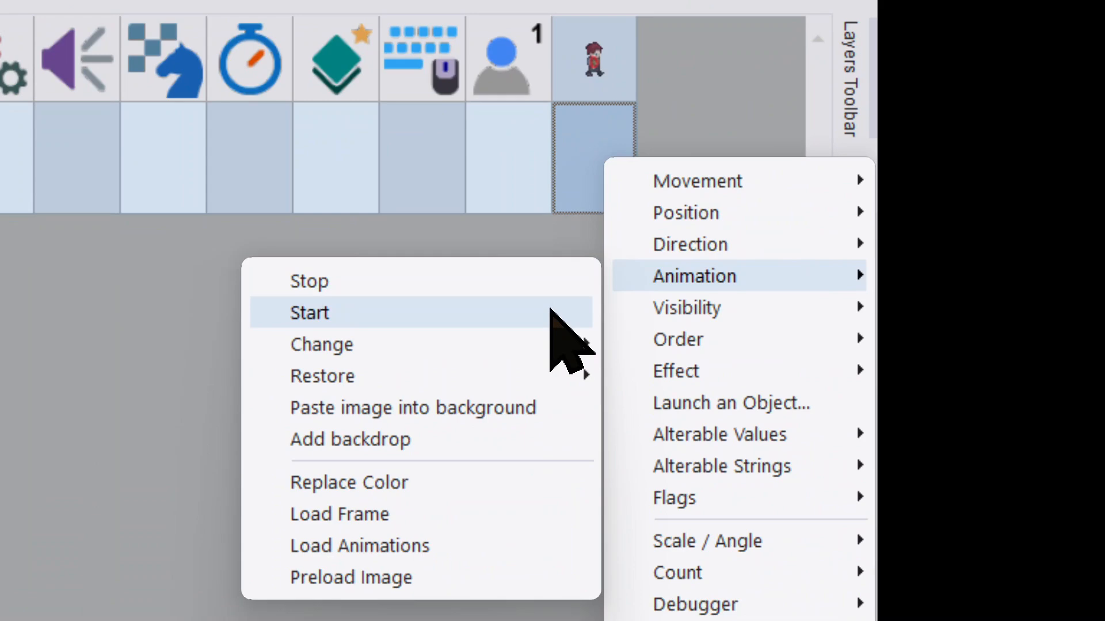
{"action": "mouse_move", "coordinate": [549, 345]}
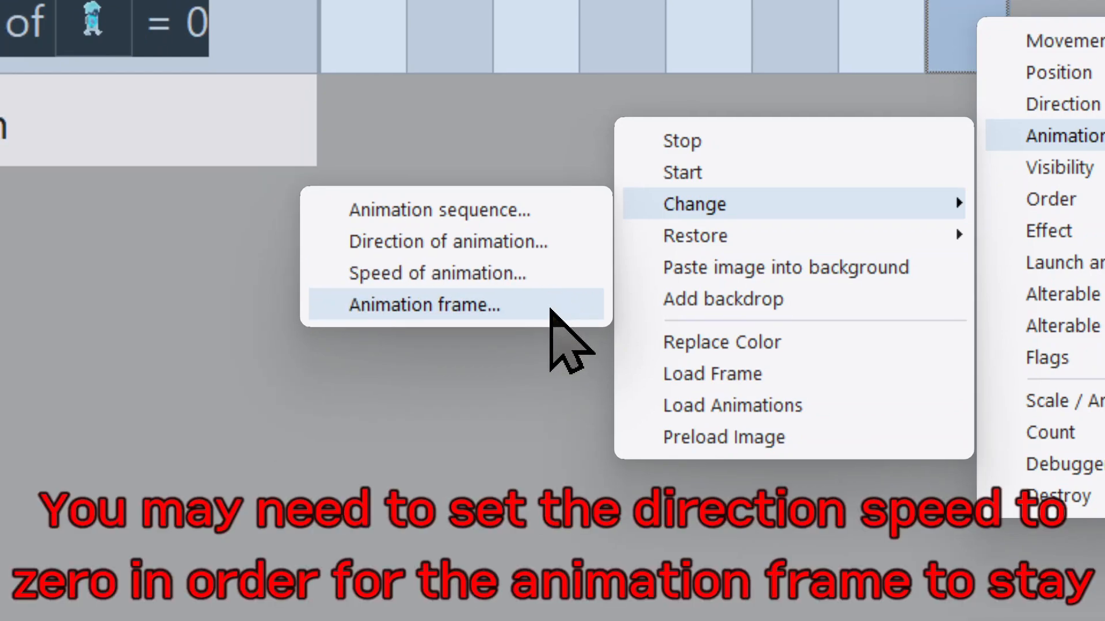
{"action": "left_click", "coordinate": [550, 311]}
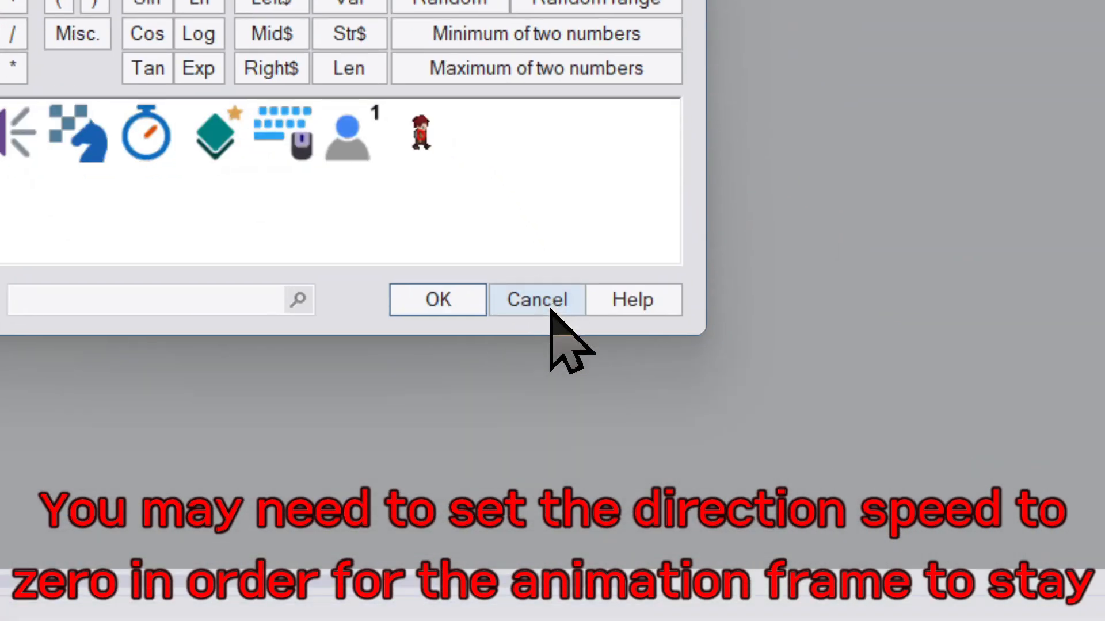
{"action": "left_click", "coordinate": [537, 300]}
- Choose the animation action that pastes the Active object's image into the background for the current-frame event
{"action": "right_click", "coordinate": [551, 314]}
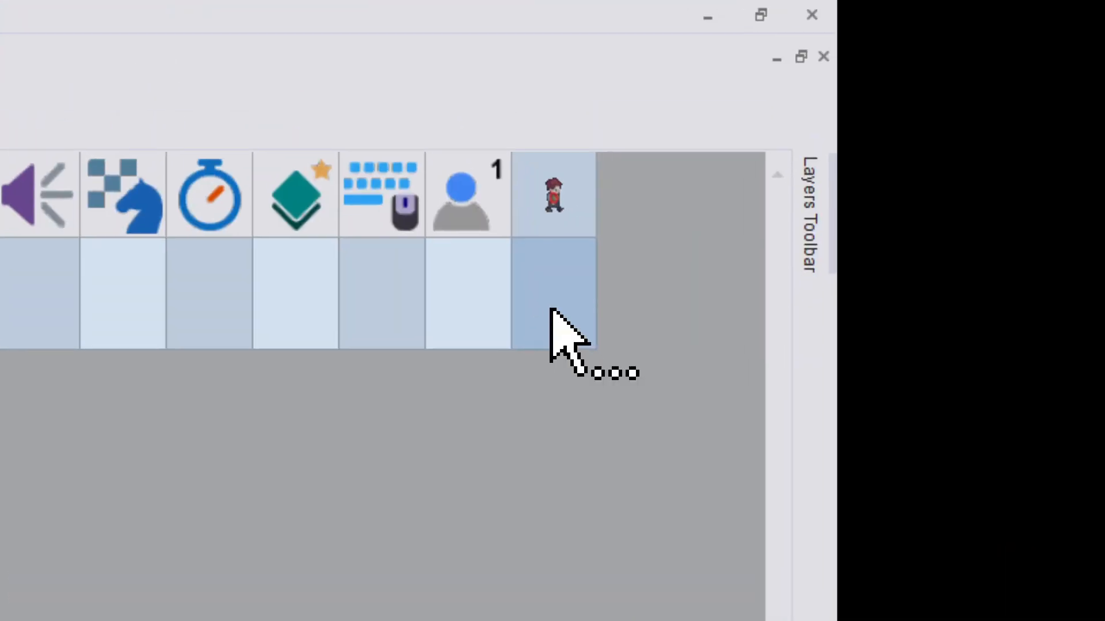
{"action": "mouse_move", "coordinate": [579, 416]}
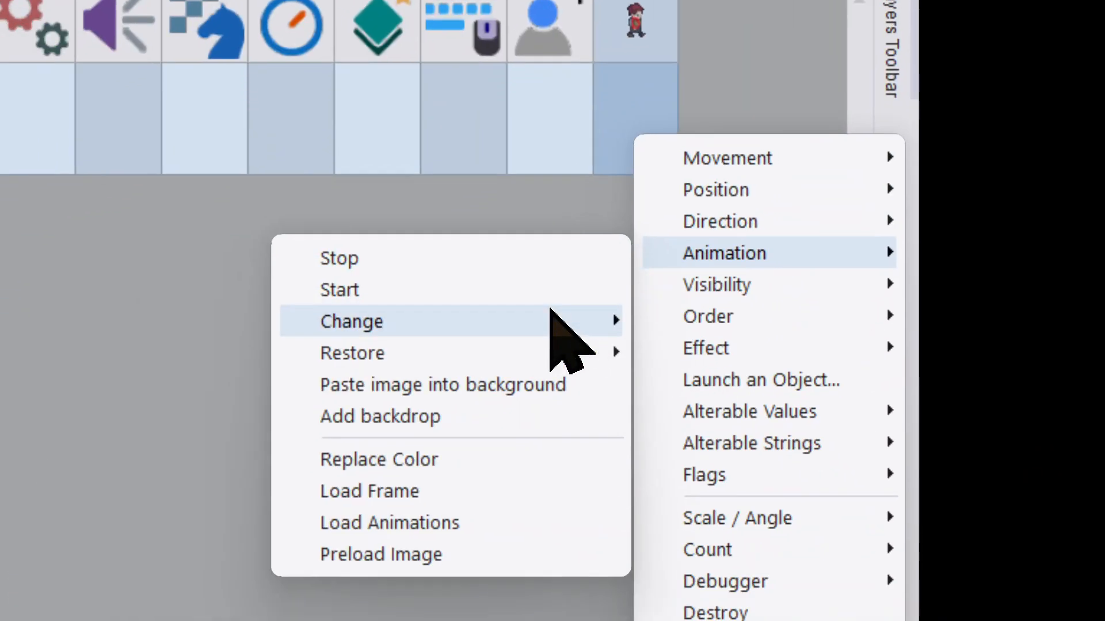
{"action": "mouse_move", "coordinate": [552, 313]}
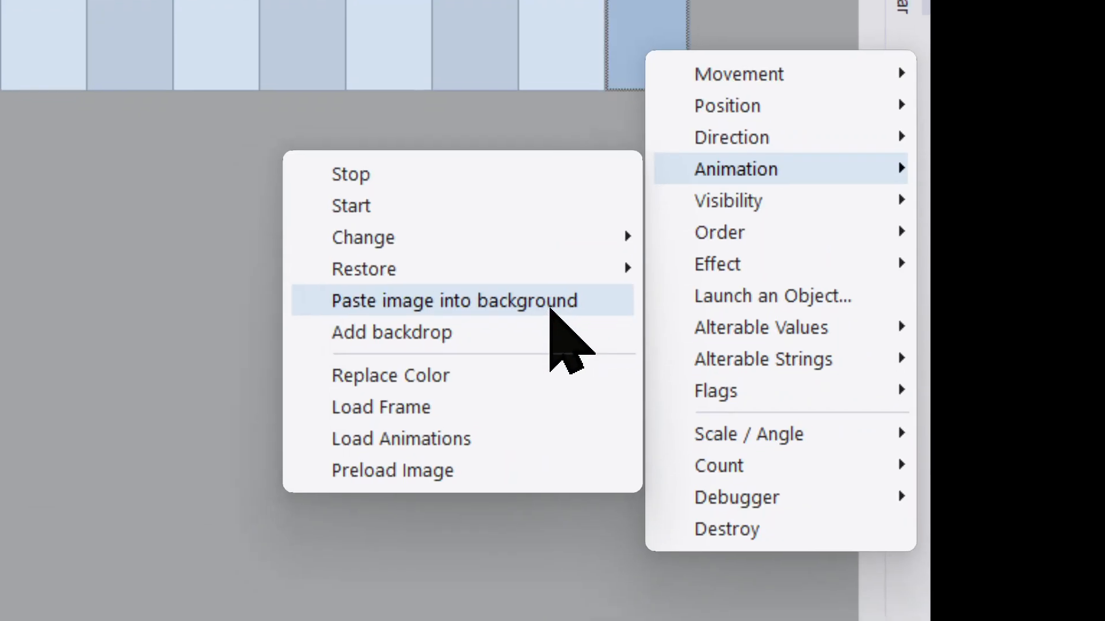
{"action": "left_click", "coordinate": [551, 314]}
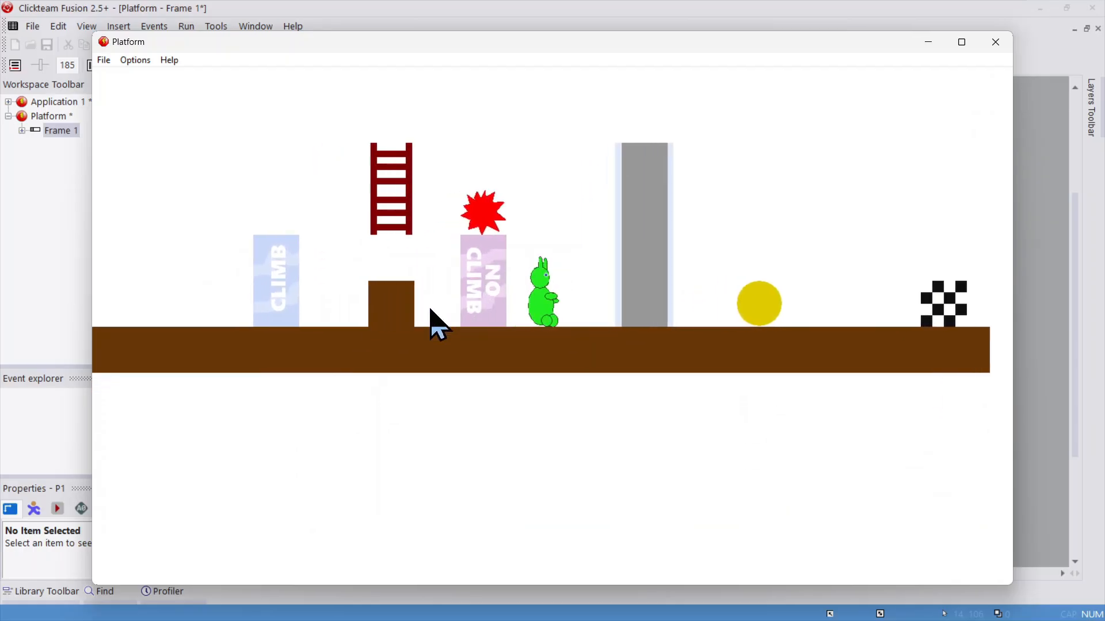
- Play-test the Platform frame by moving the green character right, jumping against the grey wall and moving back left
{"action": "key", "text": "Right"}
{"action": "key", "text": "Up"}
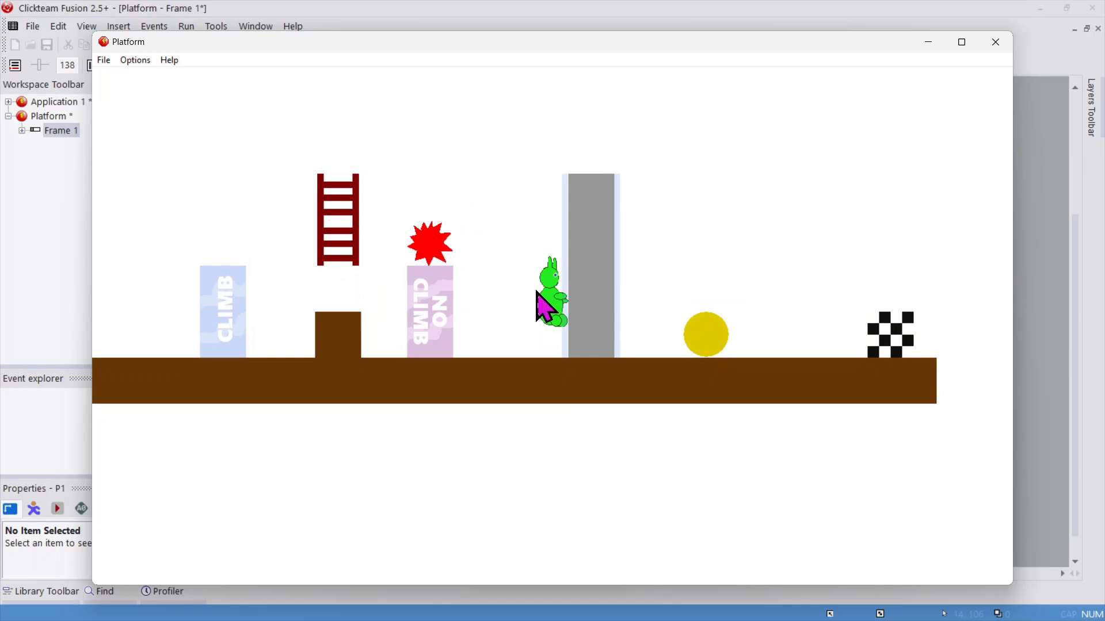
{"action": "key", "text": "Up"}
{"action": "key", "text": "Left"}
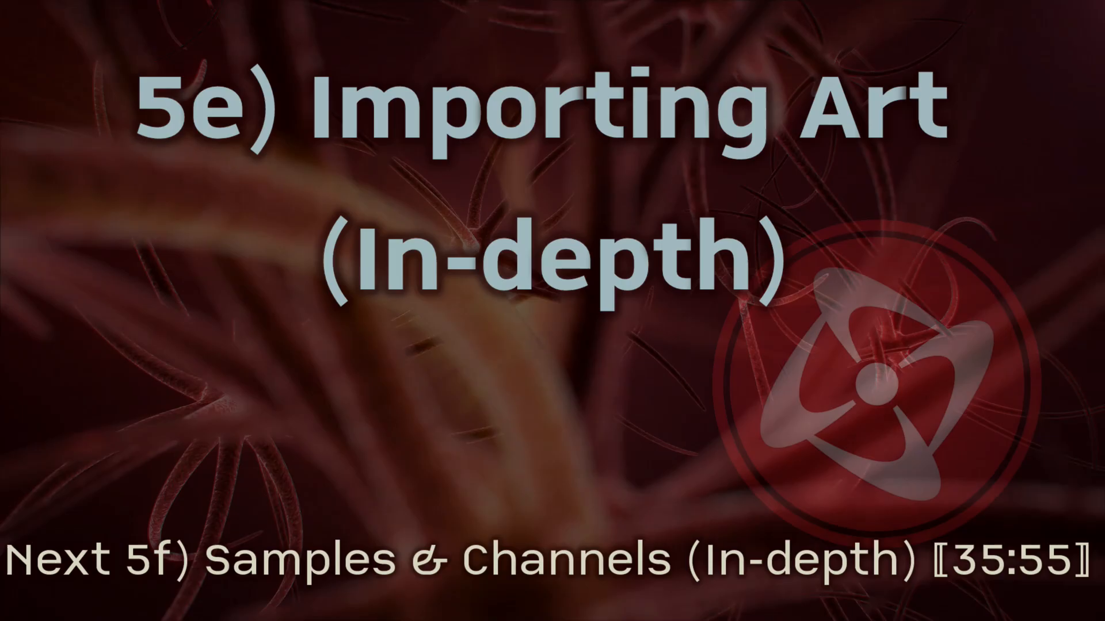